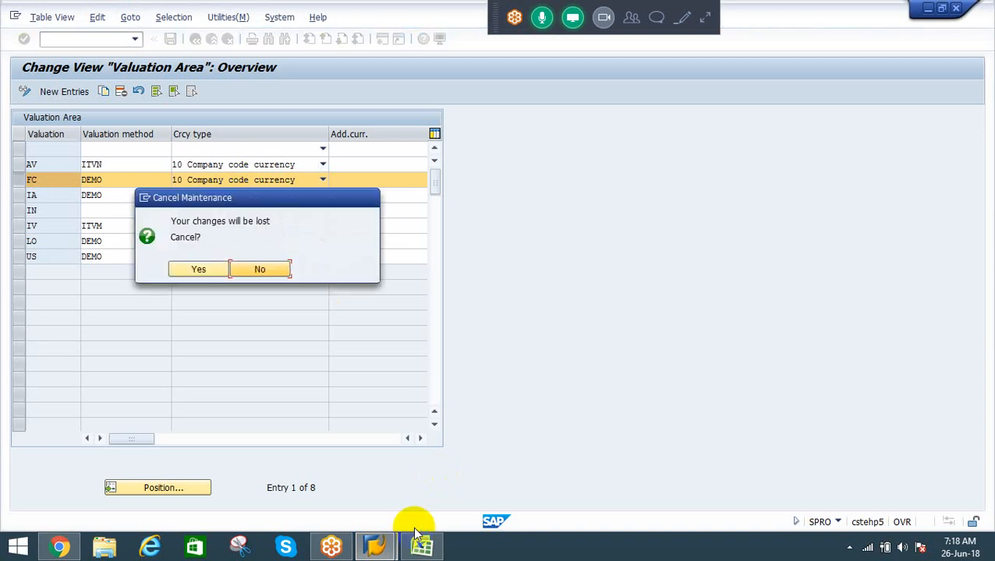
Step: Open a blank Excel workbook and enter the heading "Product Costing" in cell C2
{"action": "key", "text": "super+r"}
{"action": "key", "text": "Return"}
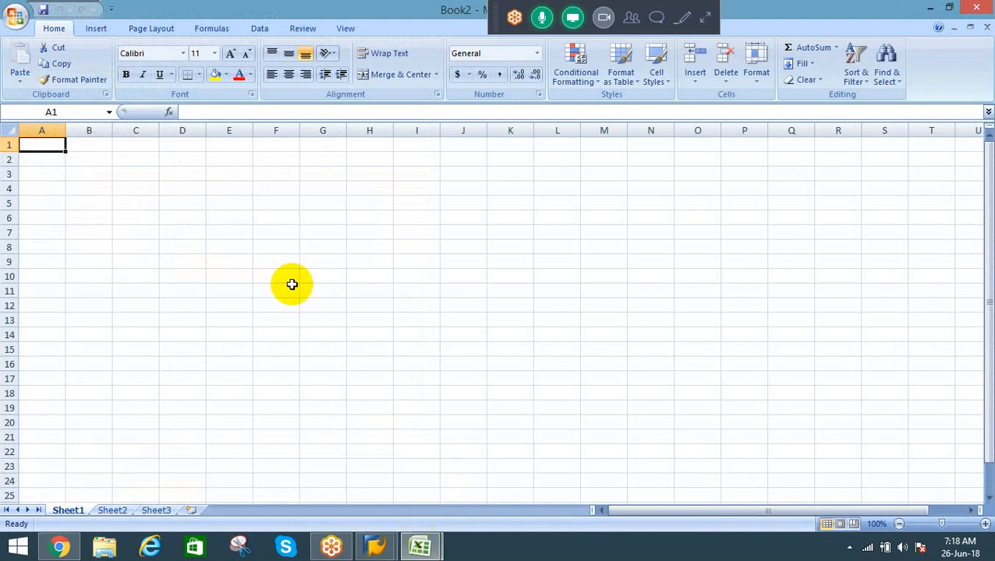
{"action": "left_click", "coordinate": [127, 162]}
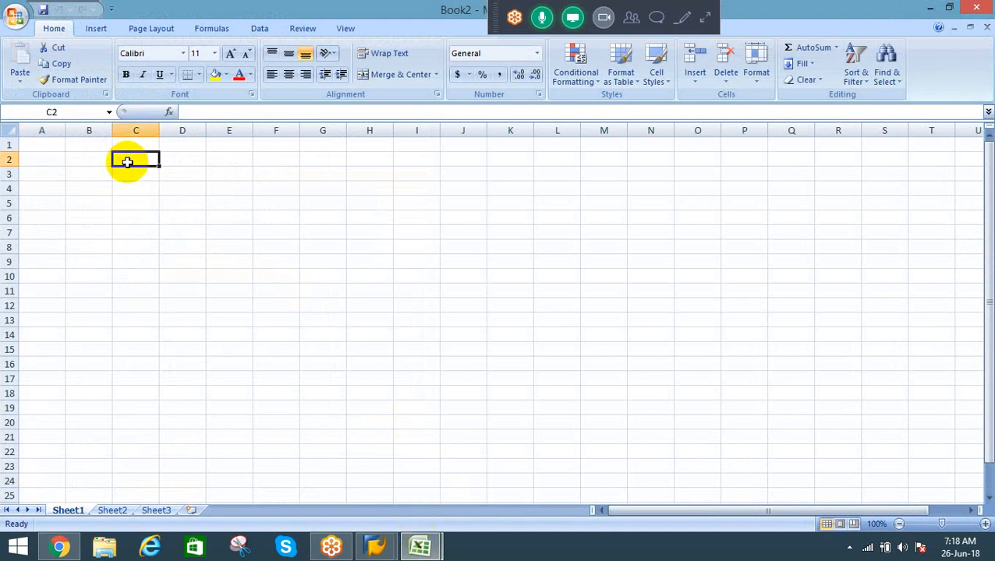
{"action": "type", "text": "Product"}
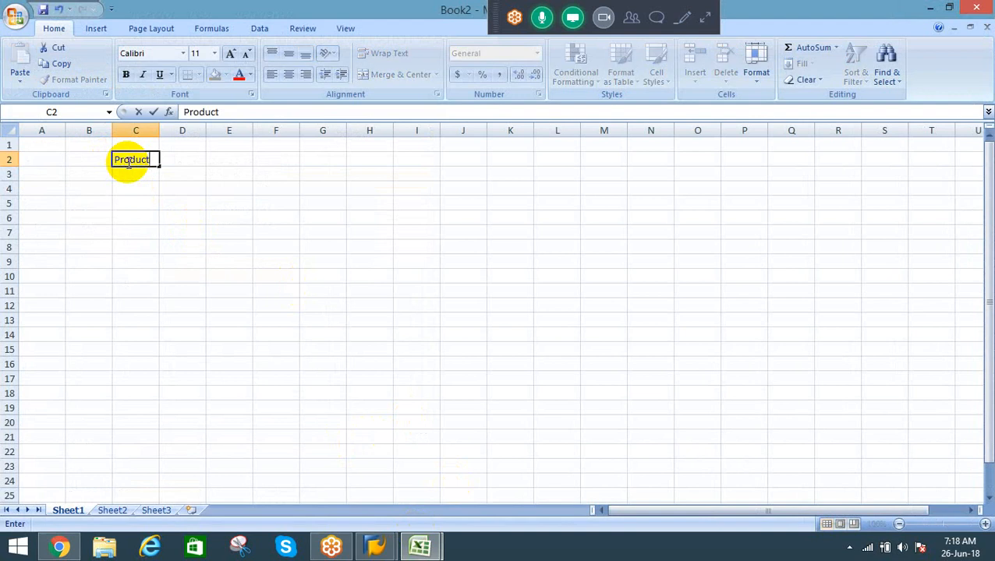
{"action": "type", "text": " Costing"}
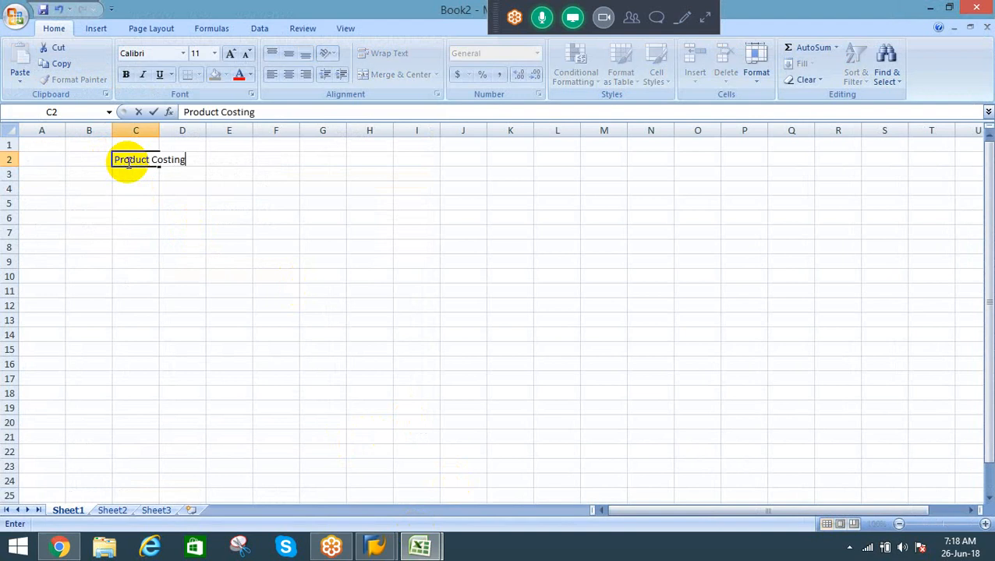
{"action": "key", "text": "Return"}
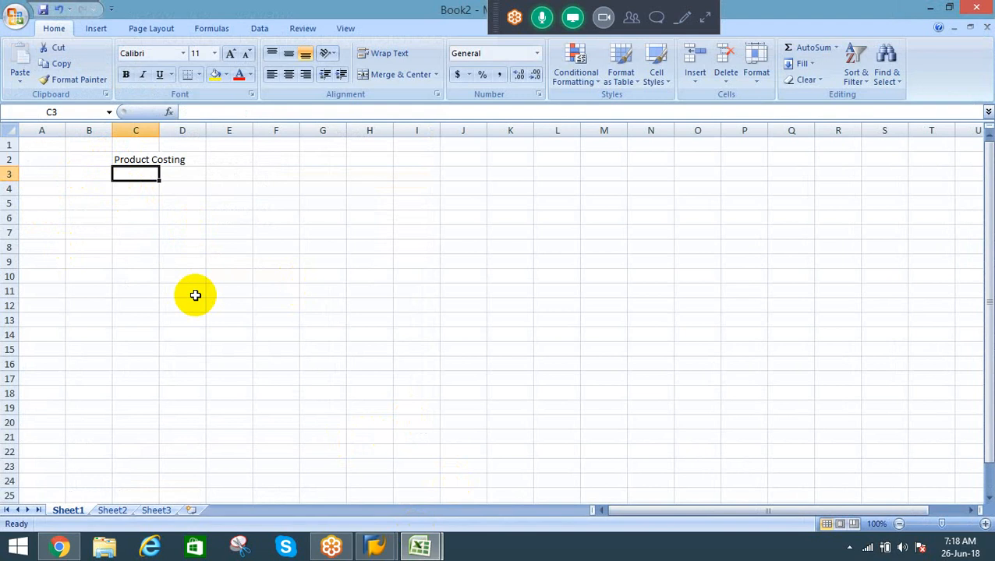
Step: Enter "Product cost Planning" in cell D4 as the first subtopic under the heading
{"action": "left_click", "coordinate": [984, 524]}
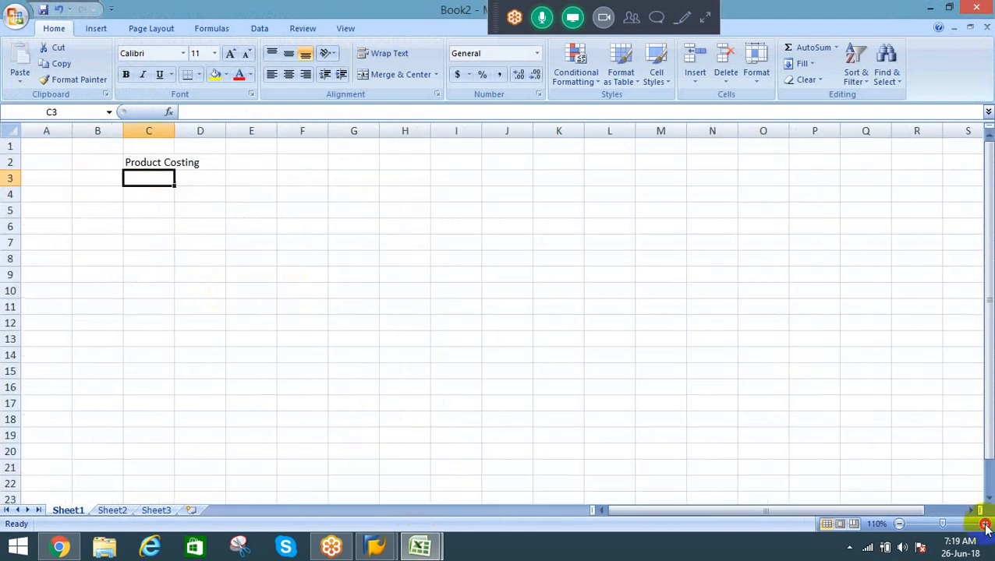
{"action": "left_click", "coordinate": [985, 523]}
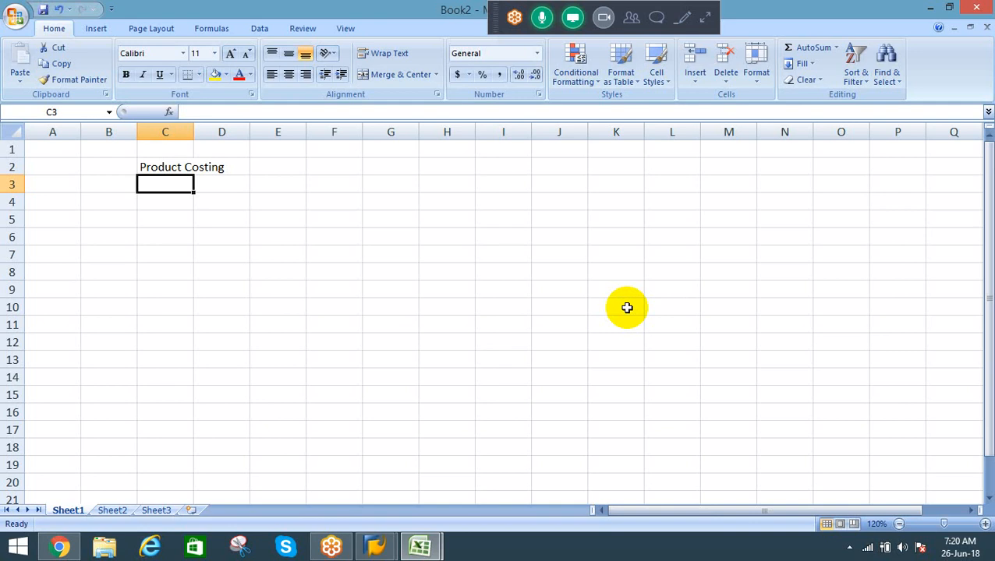
{"action": "key", "text": "Down"}
{"action": "key", "text": "Right"}
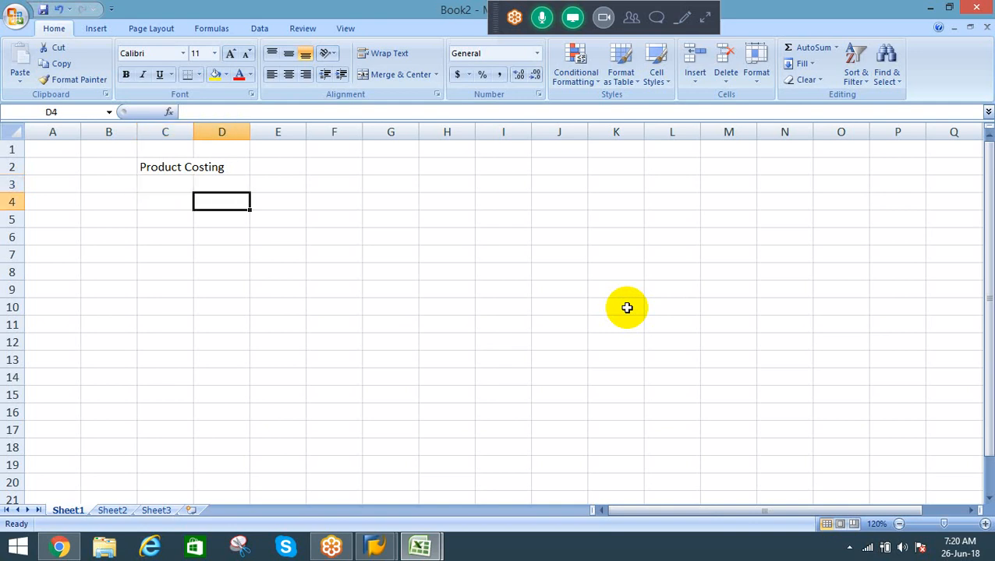
{"action": "type", "text": "Pro"}
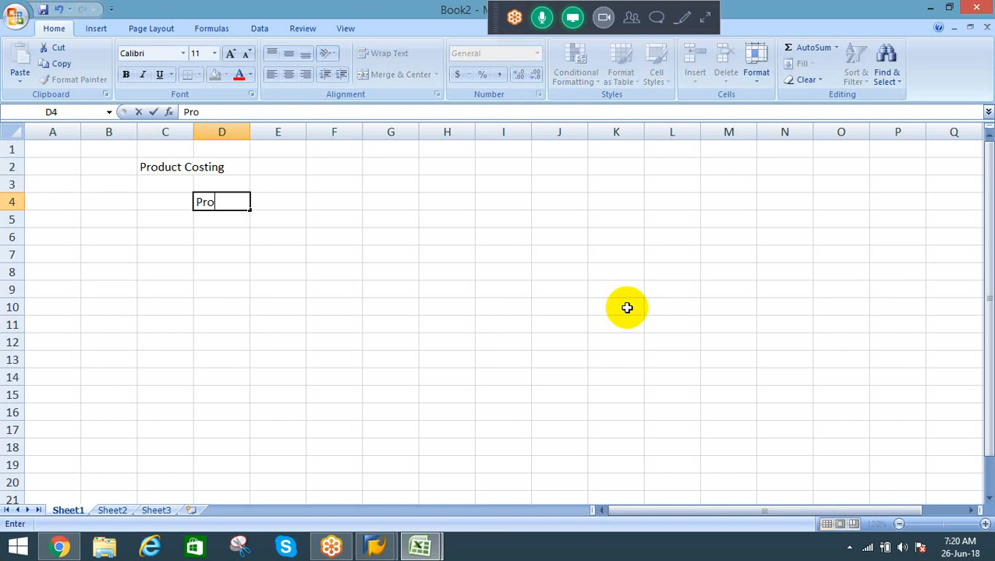
{"action": "type", "text": "duct cost Planning"}
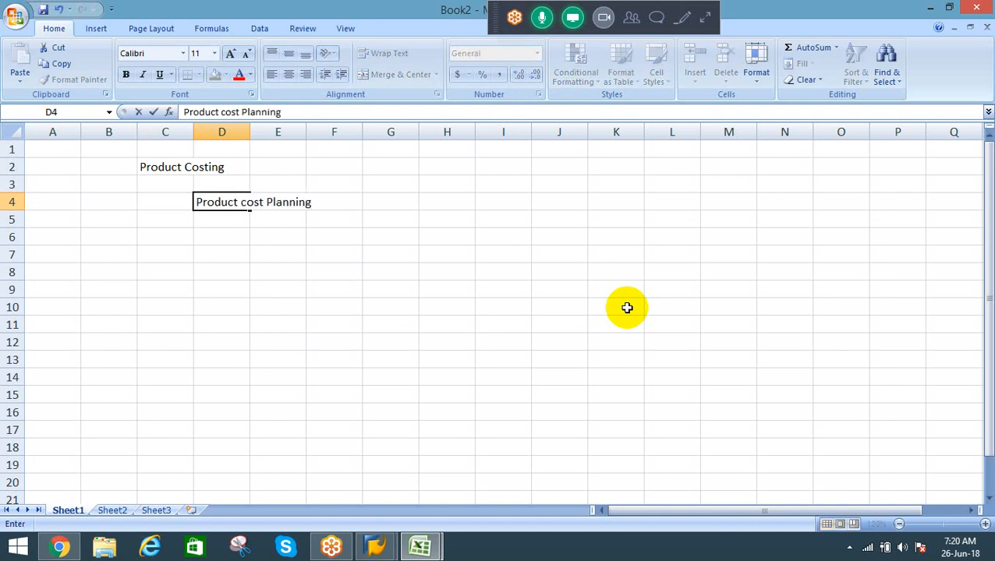
{"action": "key", "text": "Return"}
Step: Enter "Cost object controlling" in cell D5 as the second subtopic
{"action": "type", "text": "Co"}
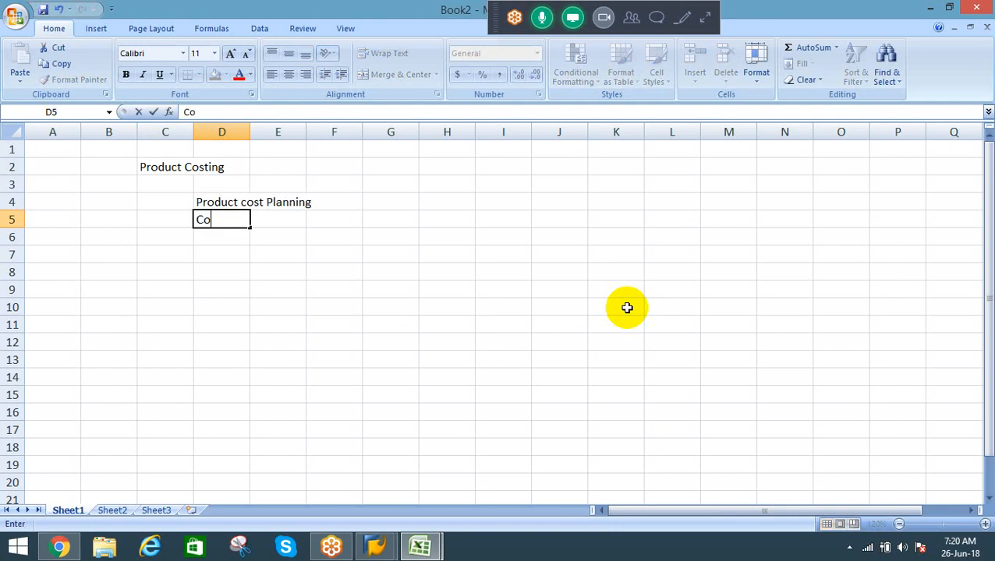
{"action": "type", "text": "st objec"}
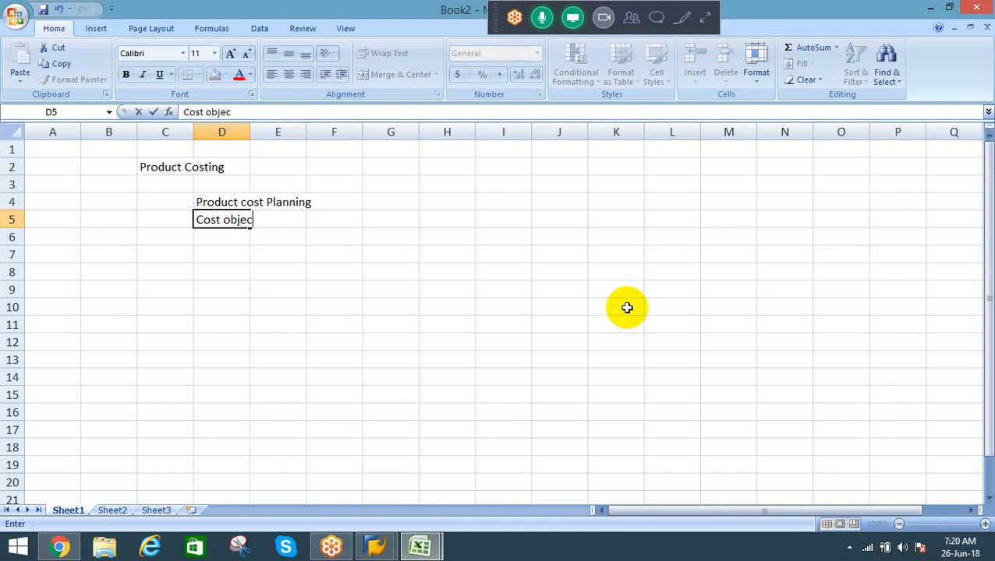
{"action": "type", "text": "t controlling"}
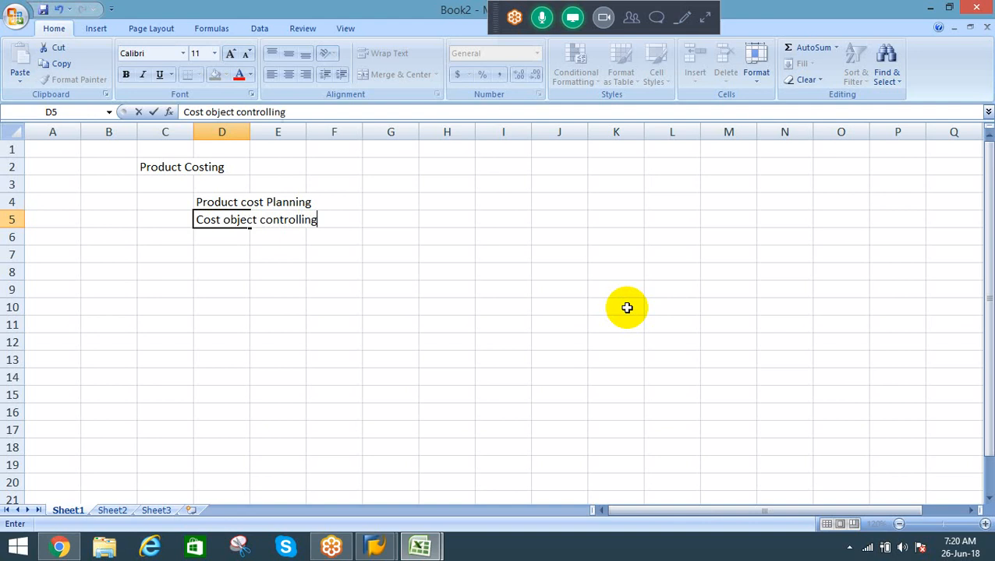
{"action": "key", "text": "Return"}
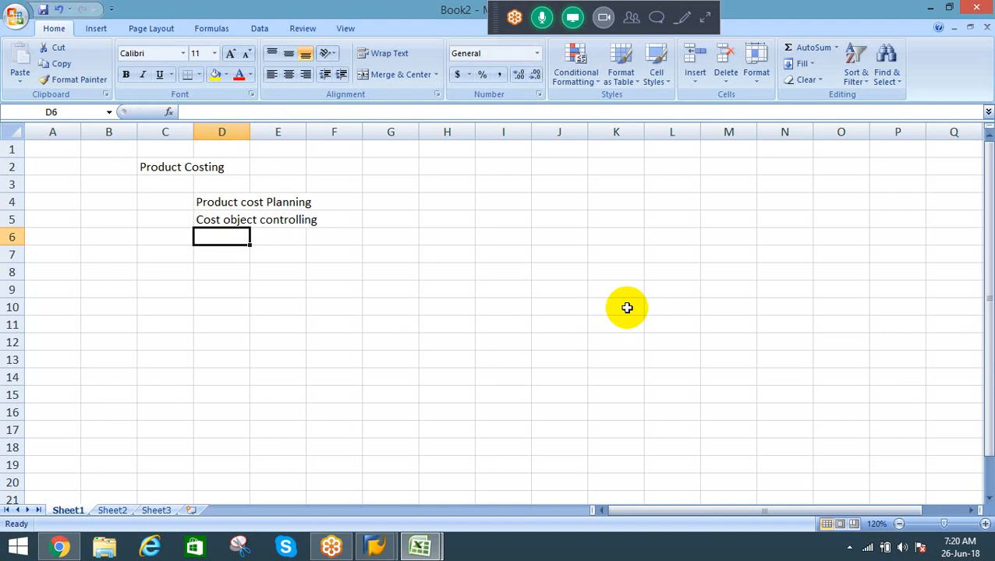
Step: Copy the "Product cost Planning" entry from cell D4 into cell C7 as a section heading
{"action": "key", "text": "Up"}
{"action": "key", "text": "Up"}
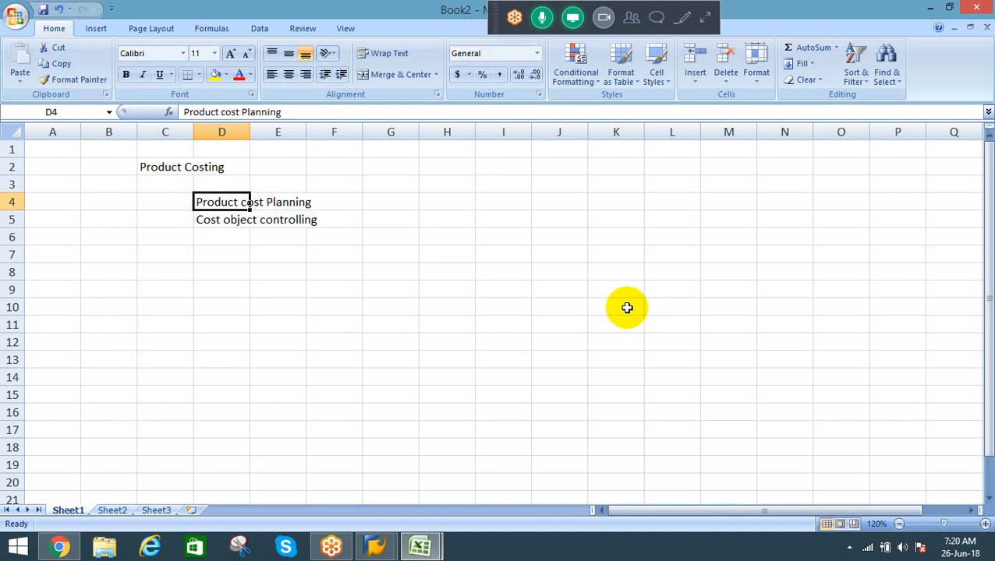
{"action": "key", "text": "ctrl+c"}
{"action": "key", "text": "Down"}
{"action": "key", "text": "Down"}
{"action": "key", "text": "Down"}
{"action": "key", "text": "Left"}
{"action": "key", "text": "Return"}
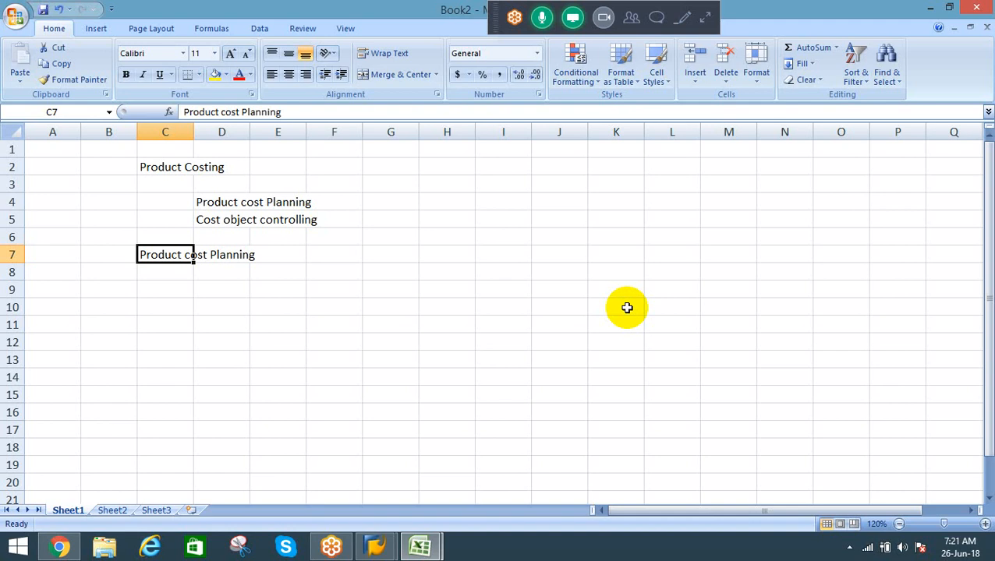
{"action": "left_click", "coordinate": [223, 219]}
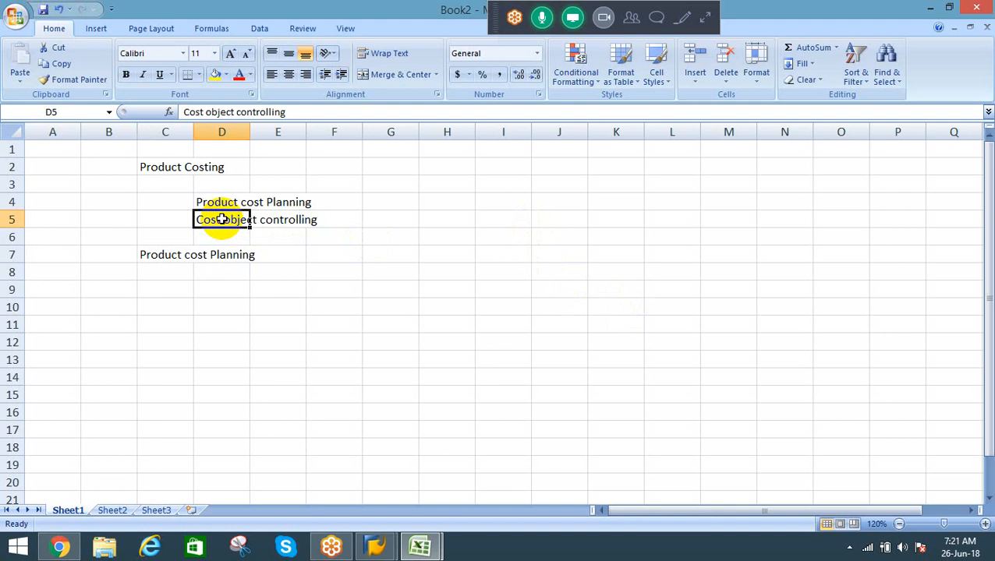
{"action": "left_click", "coordinate": [166, 255]}
{"action": "left_click", "coordinate": [233, 219]}
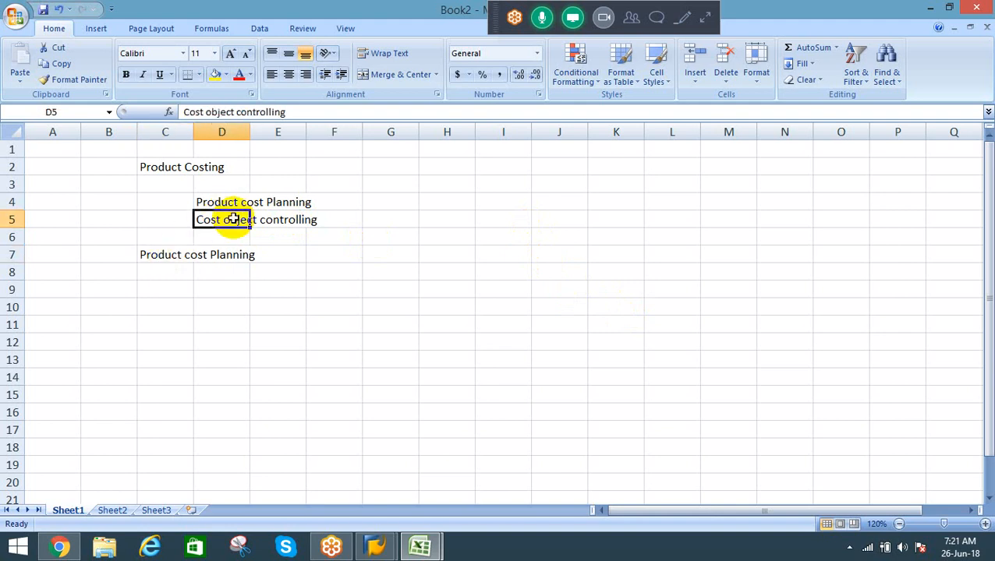
{"action": "left_click", "coordinate": [160, 262]}
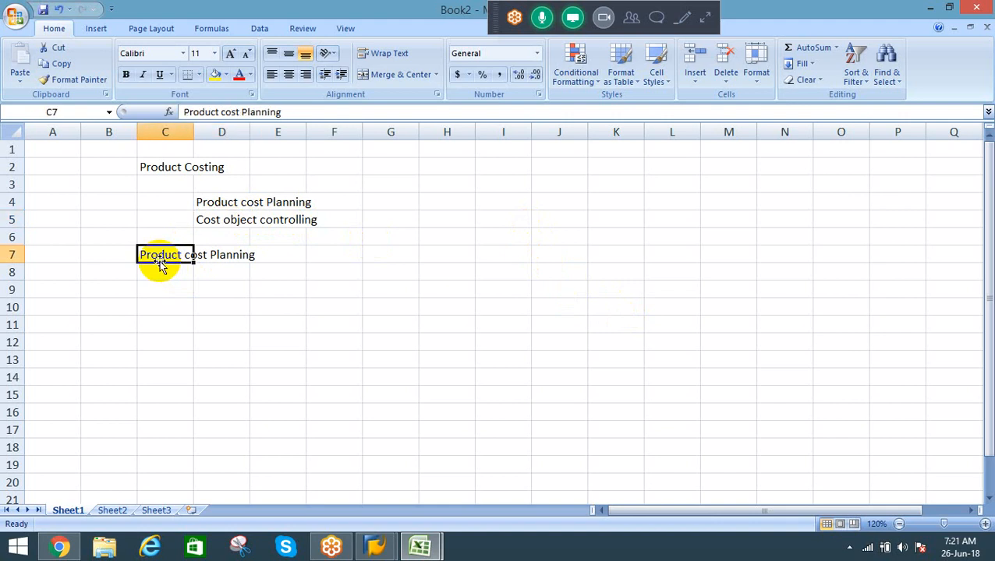
{"action": "left_click", "coordinate": [226, 222]}
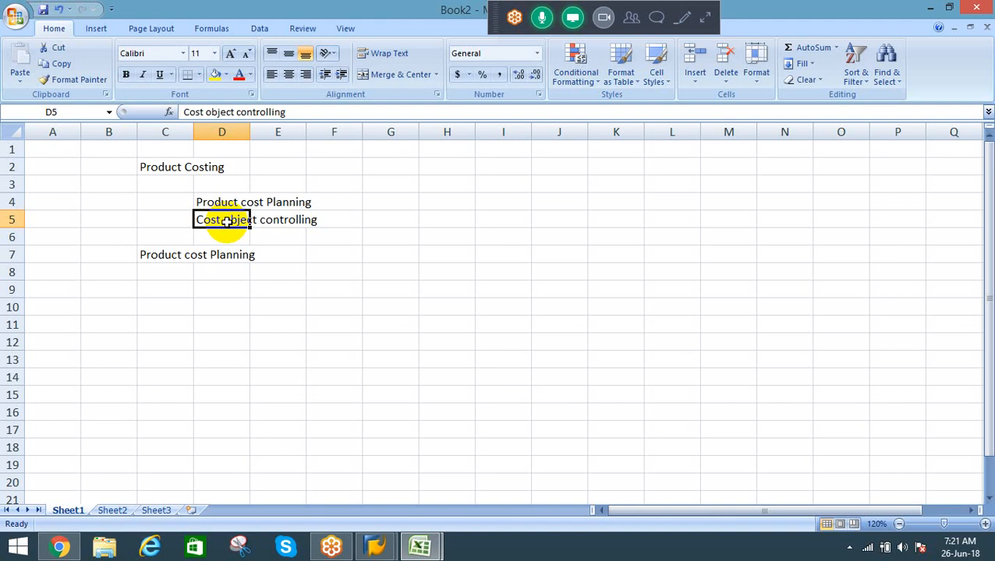
{"action": "left_click", "coordinate": [162, 257]}
{"action": "left_click", "coordinate": [216, 270]}
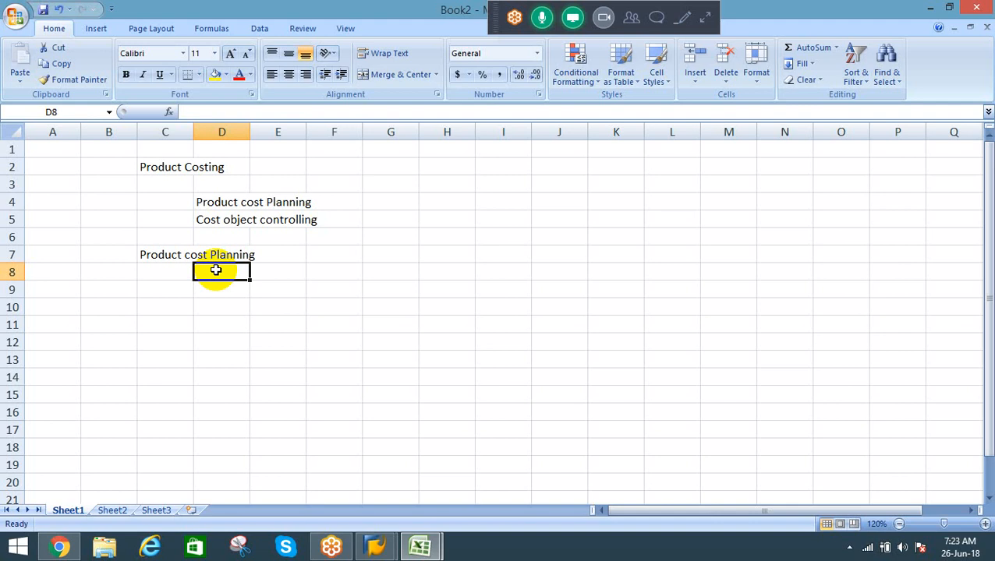
{"action": "left_click", "coordinate": [168, 255]}
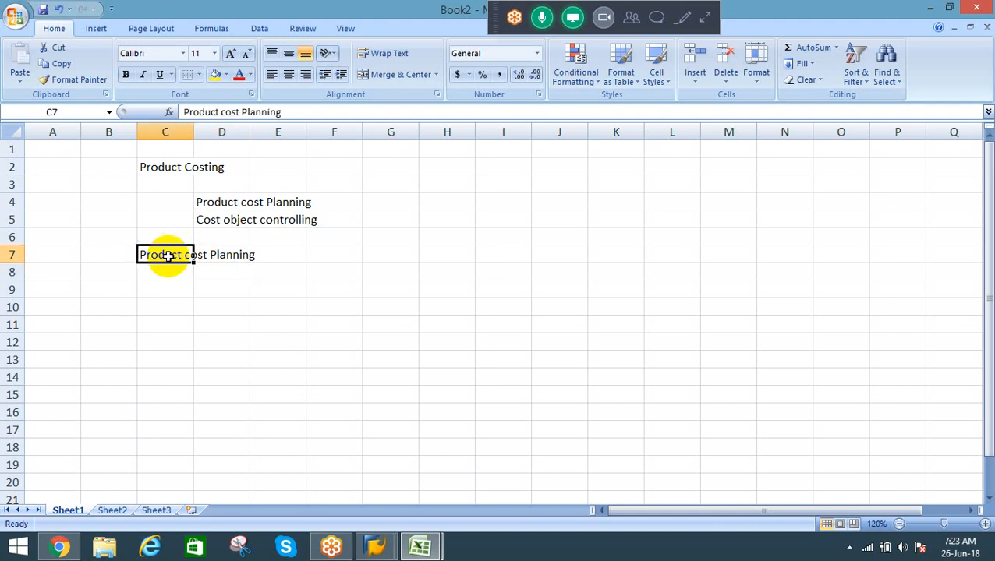
{"action": "key", "text": "Return"}
{"action": "left_click", "coordinate": [168, 256]}
Step: Under the second "Product cost Planning" heading, enter "FG" in cell E9 and "RM" in cell F10
{"action": "left_click", "coordinate": [265, 286]}
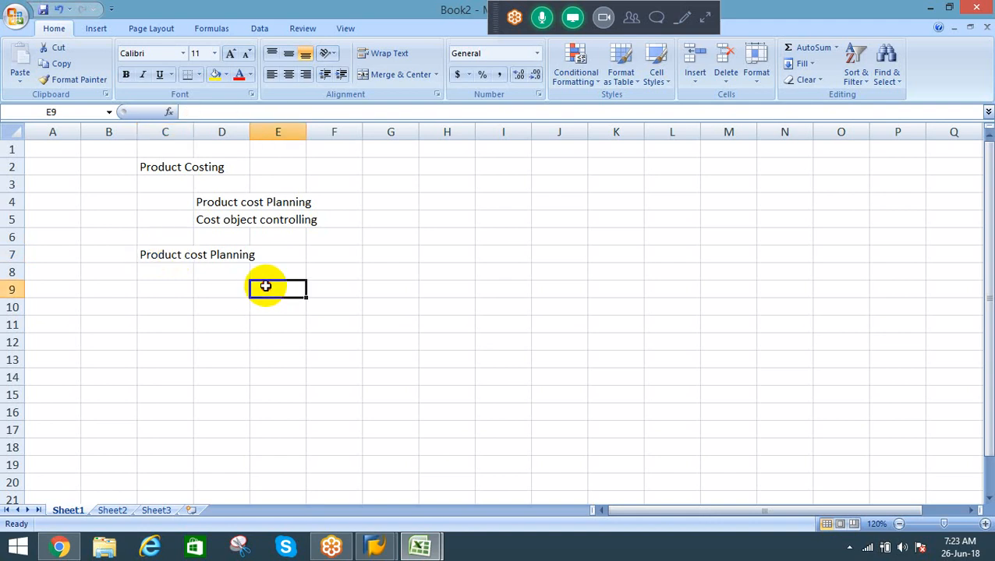
{"action": "type", "text": "FG"}
{"action": "key", "text": "Return"}
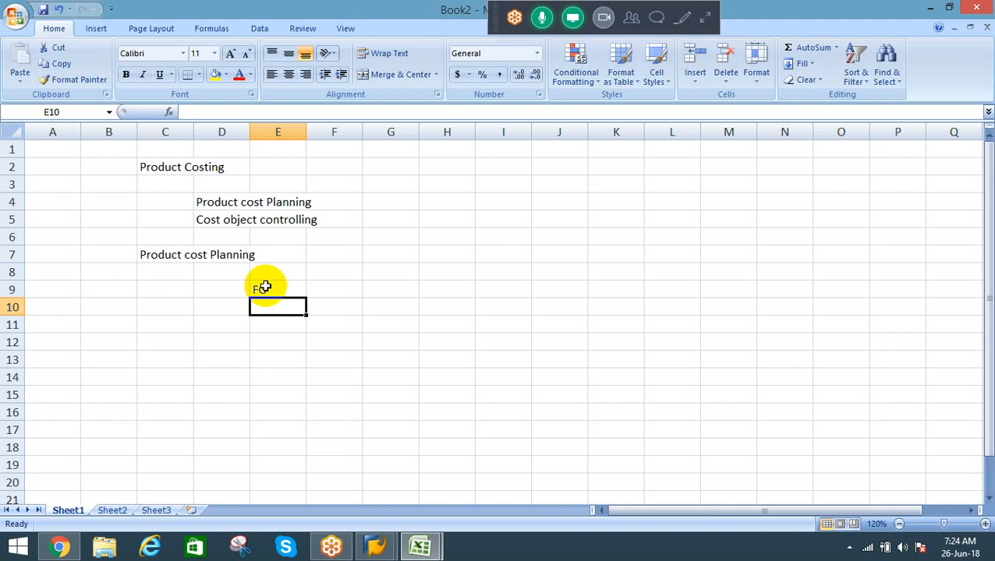
{"action": "key", "text": "Right"}
{"action": "key", "text": "Up"}
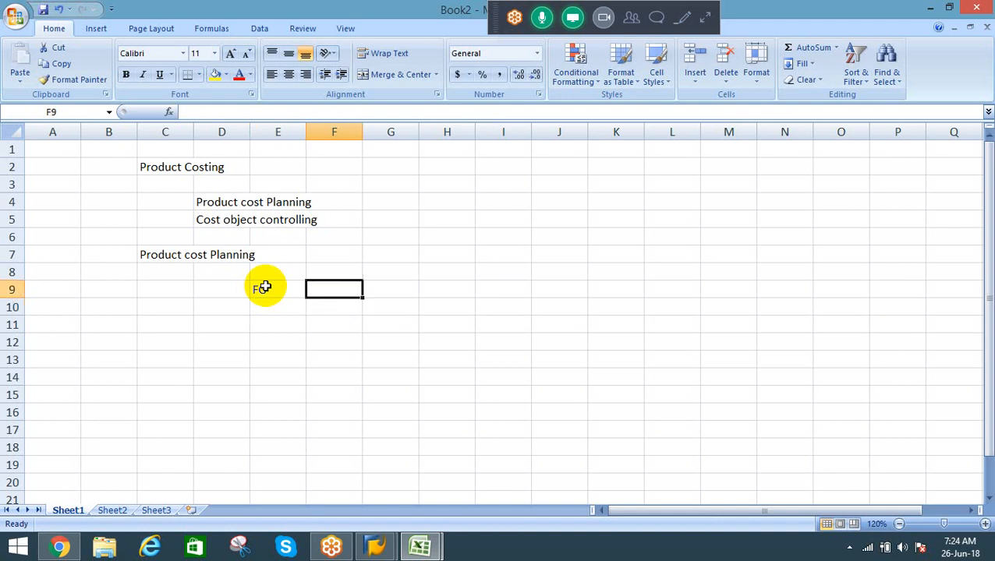
{"action": "key", "text": "Down"}
{"action": "type", "text": "RM"}
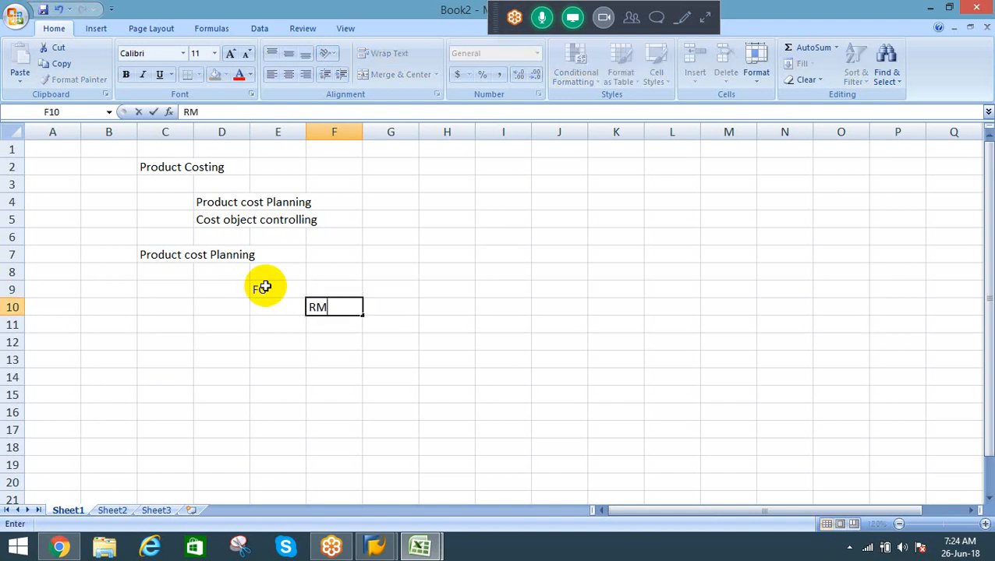
{"action": "key", "text": "Return"}
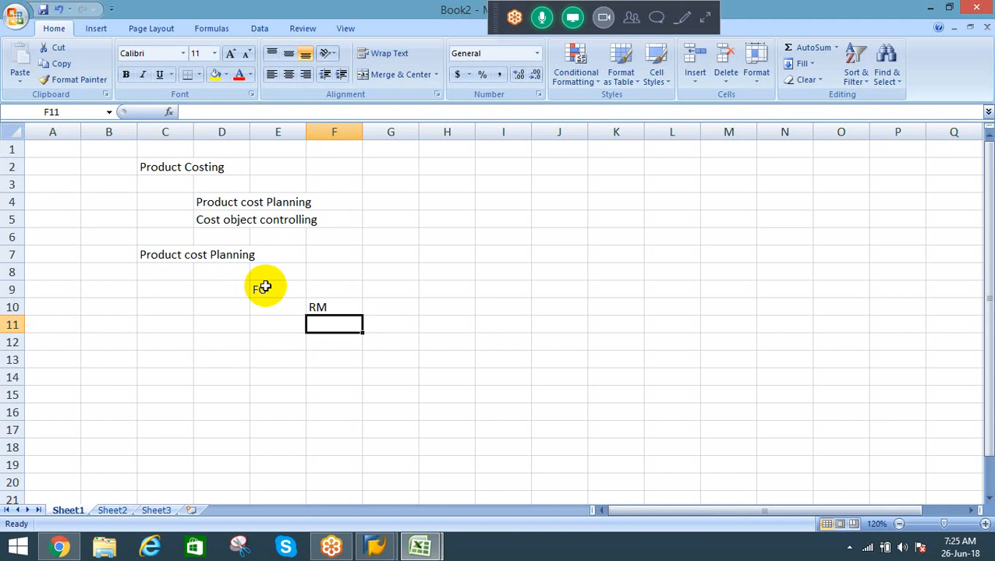
Step: Extend the component list below RM with "DOH" in cell F11 and "IOH" in cell F12
{"action": "type", "text": "DOH"}
{"action": "key", "text": "Return"}
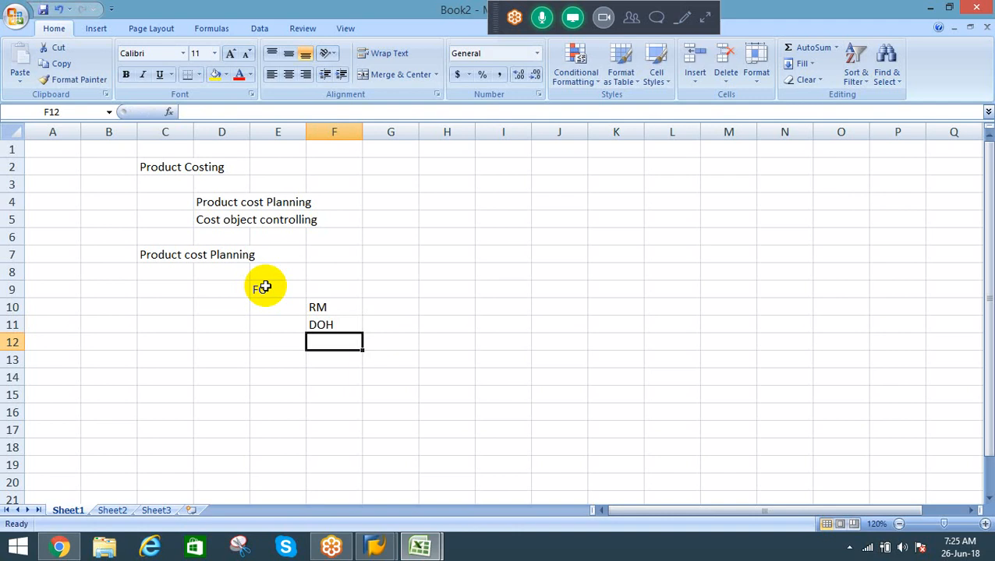
{"action": "type", "text": "IO"}
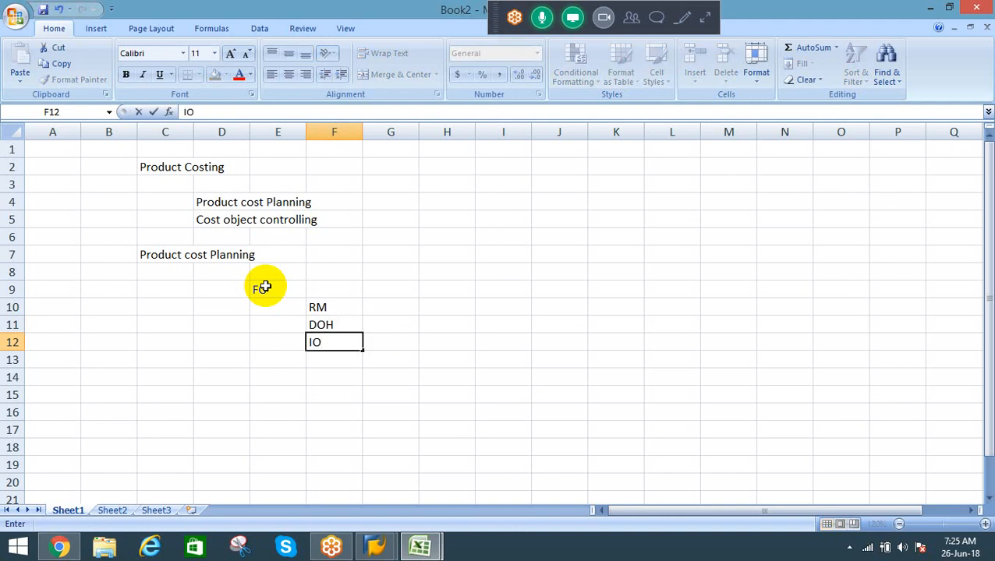
{"action": "key", "text": "BackSpace"}
{"action": "type", "text": "OH"}
{"action": "key", "text": "Return"}
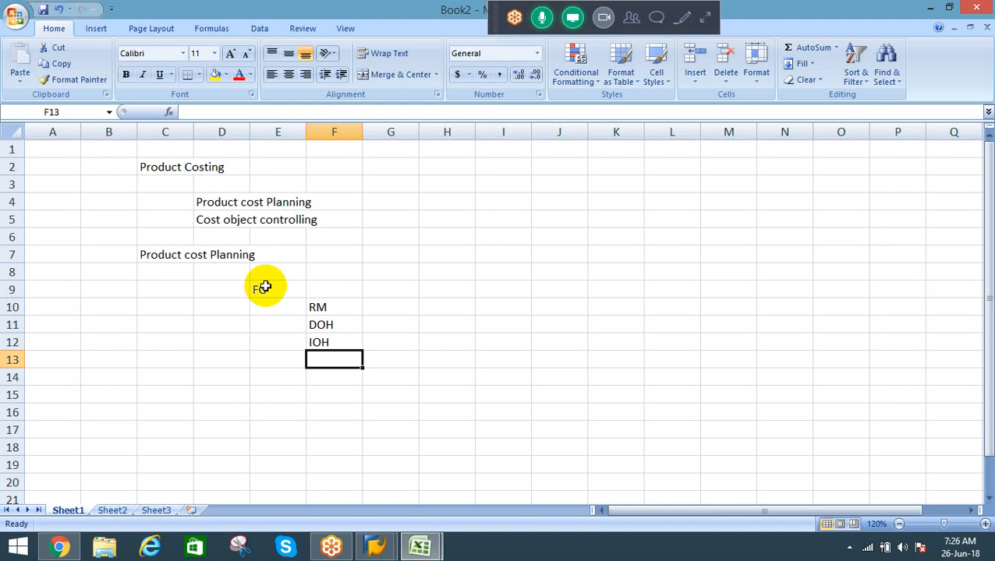
{"action": "key", "text": "Up"}
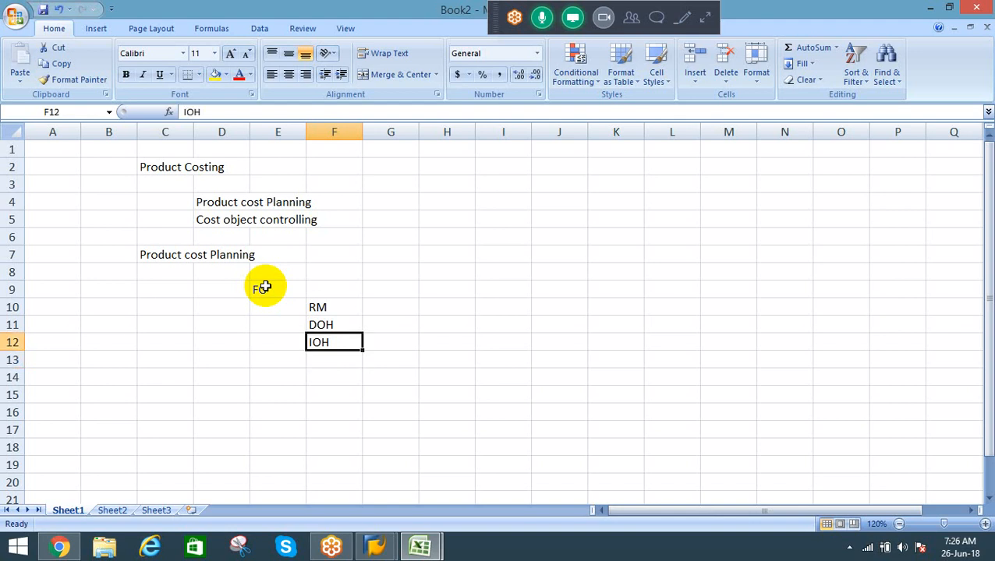
{"action": "key", "text": "shift+Up"}
{"action": "key", "text": "shift+Up"}
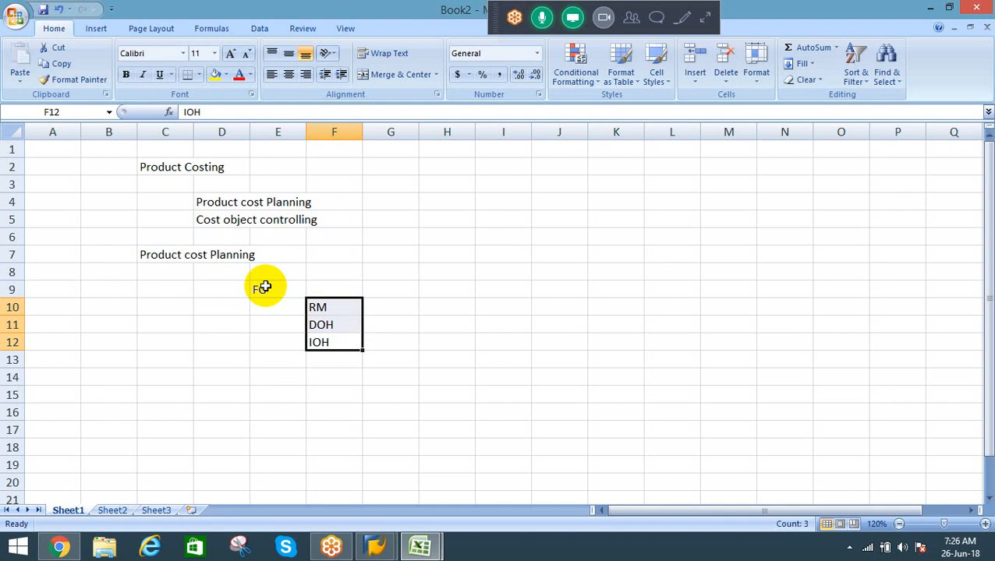
{"action": "key", "text": "Up"}
{"action": "key", "text": "Up"}
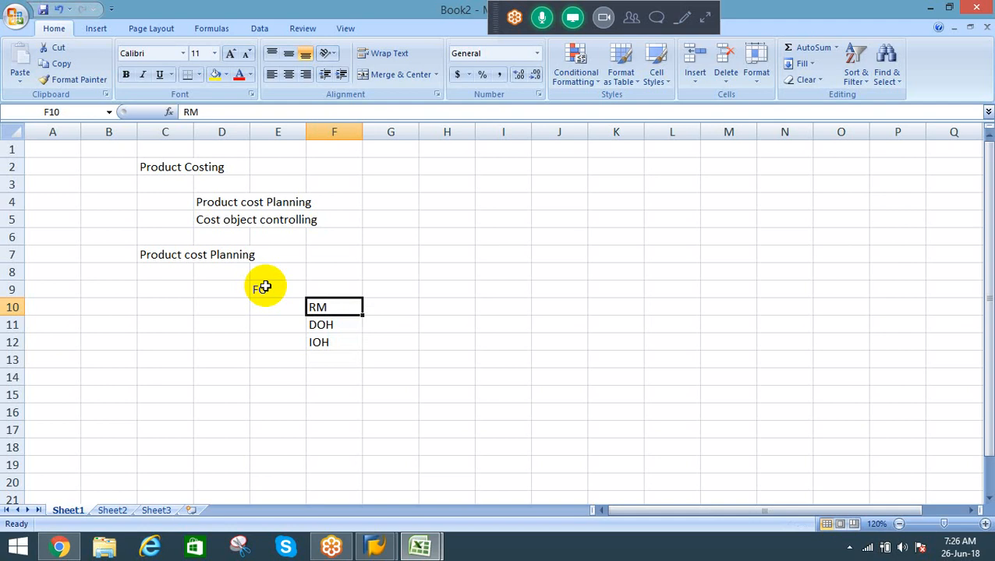
{"action": "key", "text": "Down"}
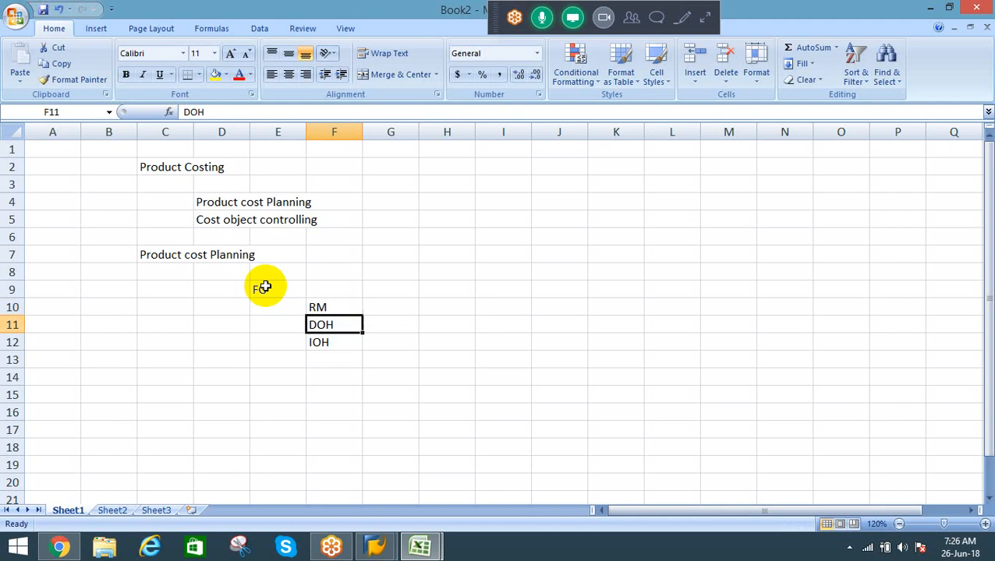
{"action": "key", "text": "Down"}
{"action": "key", "text": "Right"}
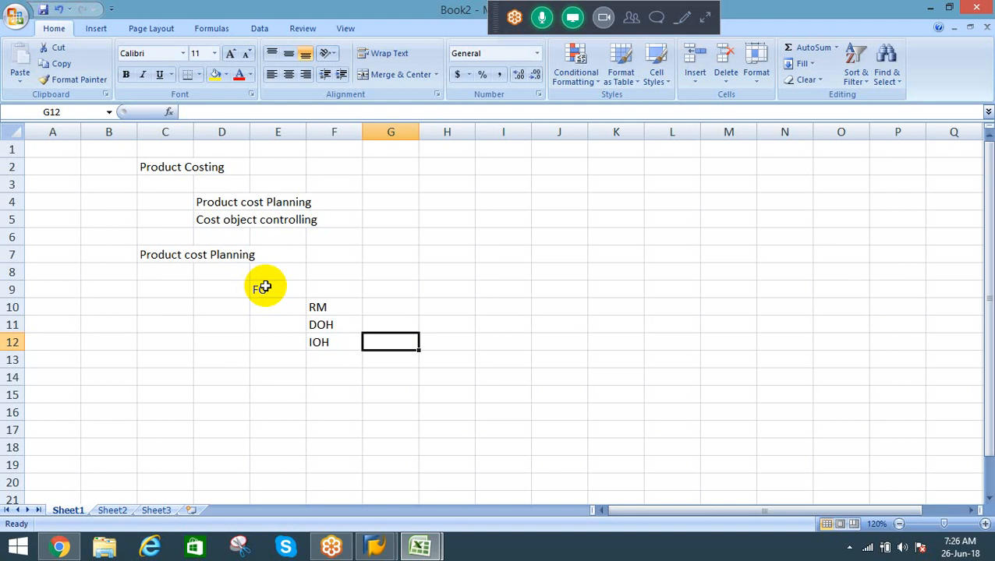
Step: Enter "Costing sheet" in cell D13 below the component list and underline it
{"action": "left_click", "coordinate": [323, 326]}
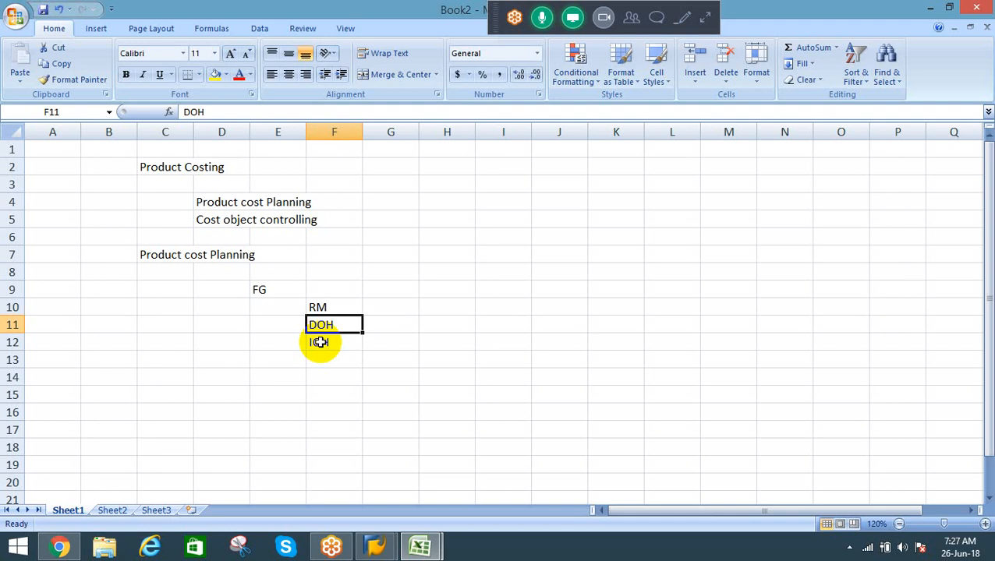
{"action": "left_click", "coordinate": [245, 358]}
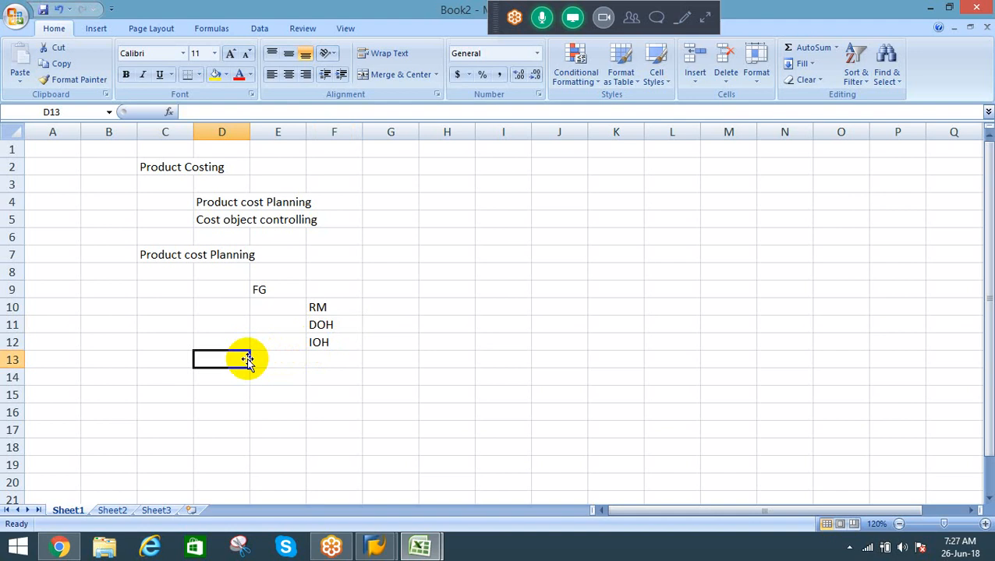
{"action": "key", "text": "Down"}
{"action": "key", "text": "Down"}
{"action": "key", "text": "Down"}
{"action": "key", "text": "Down"}
{"action": "key", "text": "Down"}
{"action": "key", "text": "Down"}
{"action": "key", "text": "Down"}
{"action": "key", "text": "Down"}
{"action": "key", "text": "Down"}
{"action": "key", "text": "Down"}
{"action": "key", "text": "Down"}
{"action": "key", "text": "Down"}
{"action": "key", "text": "Down"}
{"action": "key", "text": "Down"}
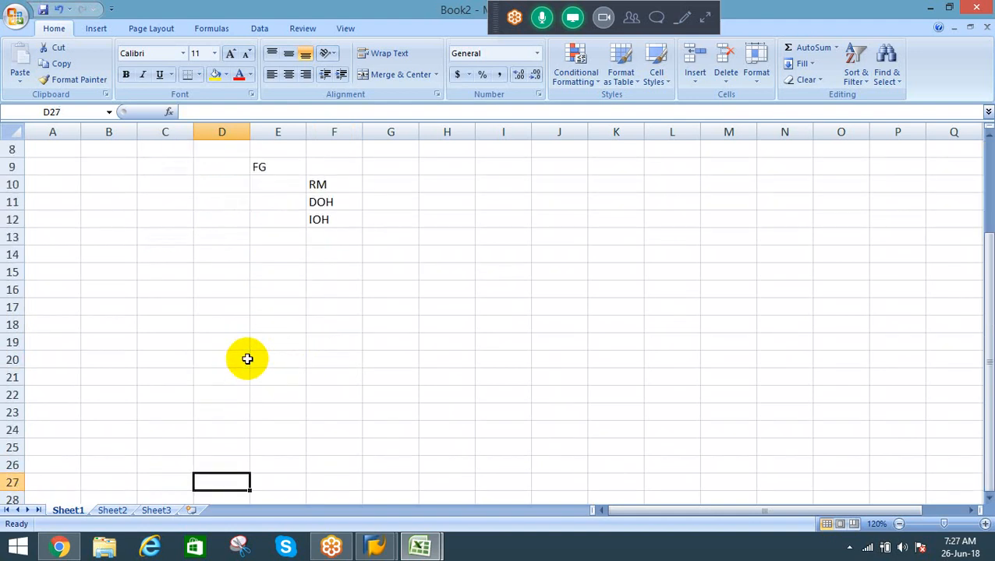
{"action": "key", "text": "Up"}
{"action": "key", "text": "Up"}
{"action": "key", "text": "Up"}
{"action": "key", "text": "Up"}
{"action": "key", "text": "Up"}
{"action": "key", "text": "Up"}
{"action": "key", "text": "Up"}
{"action": "key", "text": "Up"}
{"action": "key", "text": "Up"}
{"action": "key", "text": "Up"}
{"action": "key", "text": "Up"}
{"action": "key", "text": "Up"}
{"action": "key", "text": "Up"}
{"action": "key", "text": "Up"}
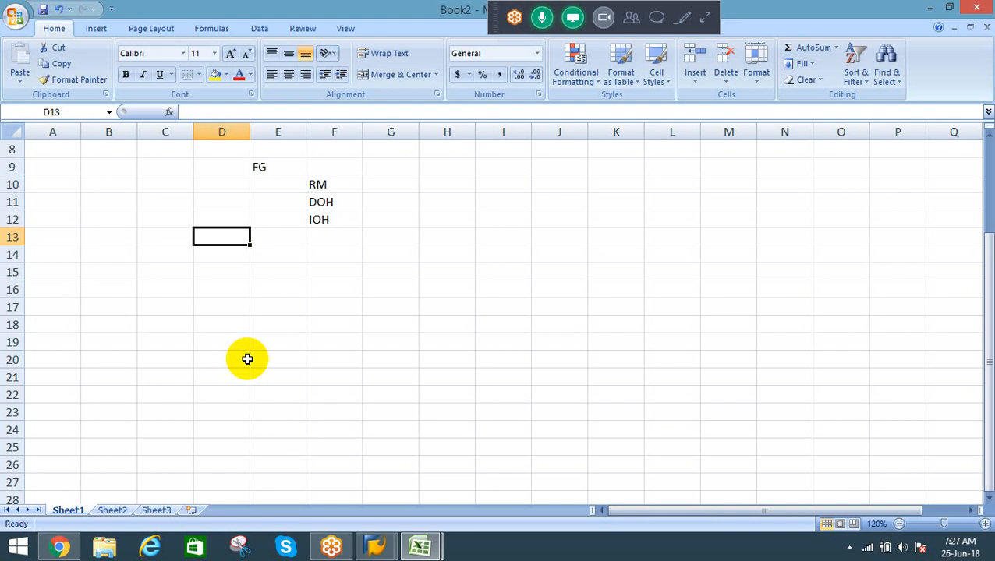
{"action": "type", "text": "Costing"}
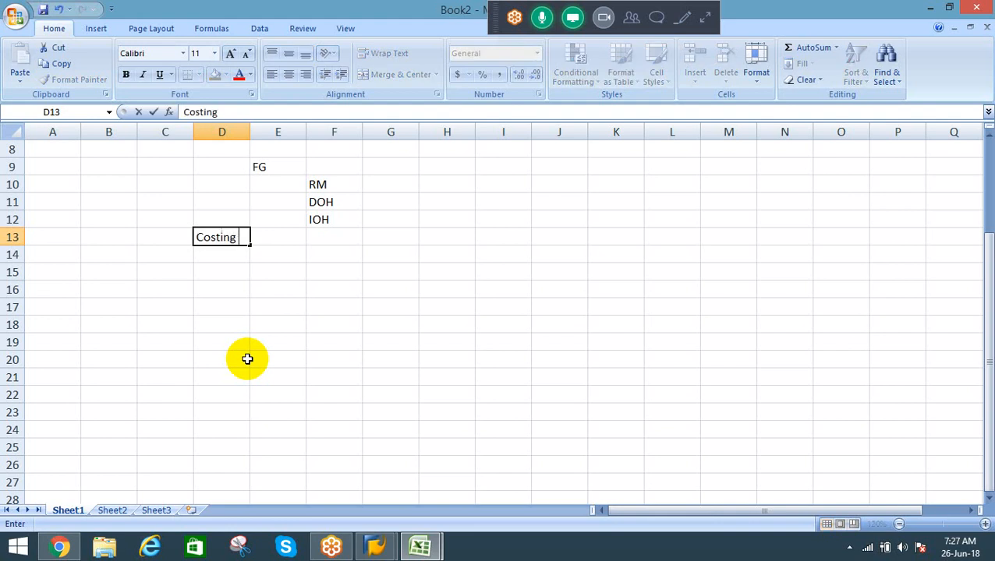
{"action": "type", "text": " sheet"}
{"action": "key", "text": "Return"}
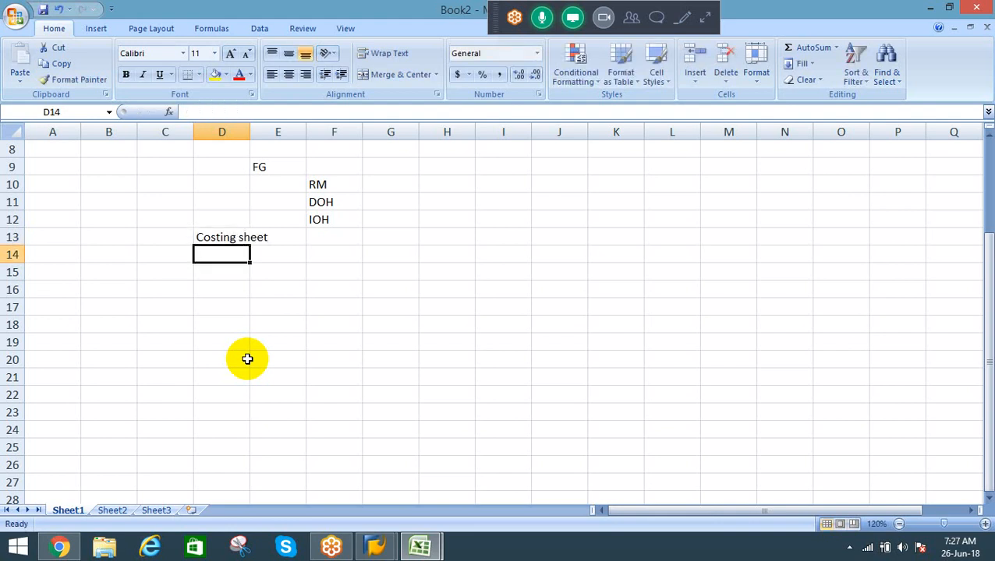
{"action": "key", "text": "Up"}
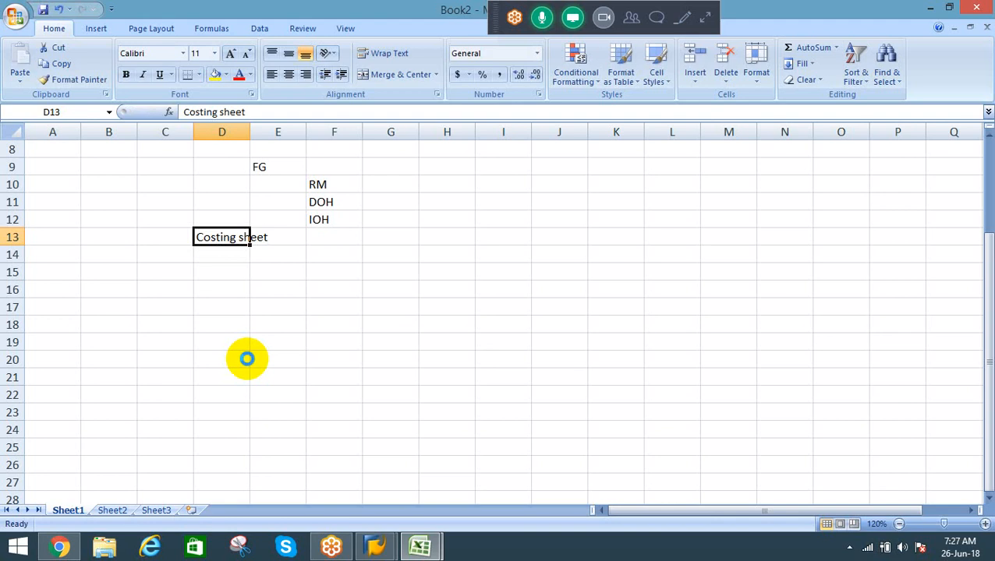
{"action": "key", "text": "ctrl+u"}
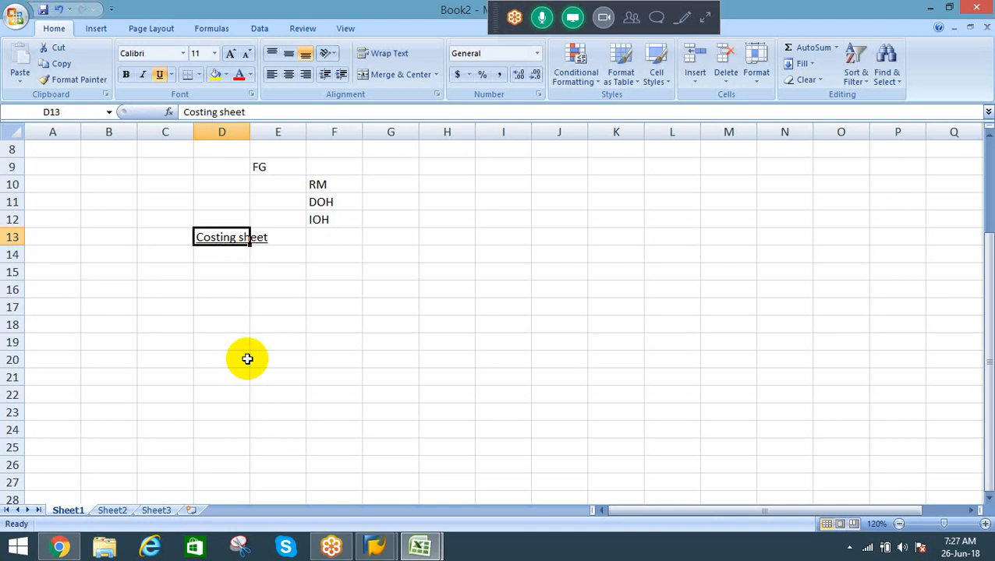
{"action": "key", "text": "Up"}
{"action": "key", "text": "Up"}
{"action": "key", "text": "Up"}
{"action": "key", "text": "Up"}
{"action": "key", "text": "Up"}
{"action": "key", "text": "Up"}
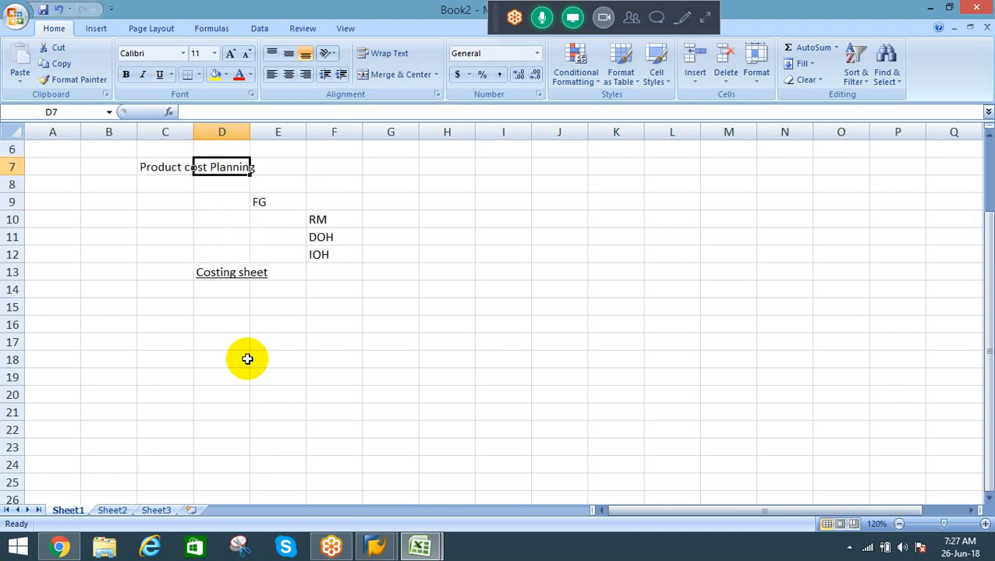
{"action": "key", "text": "Left"}
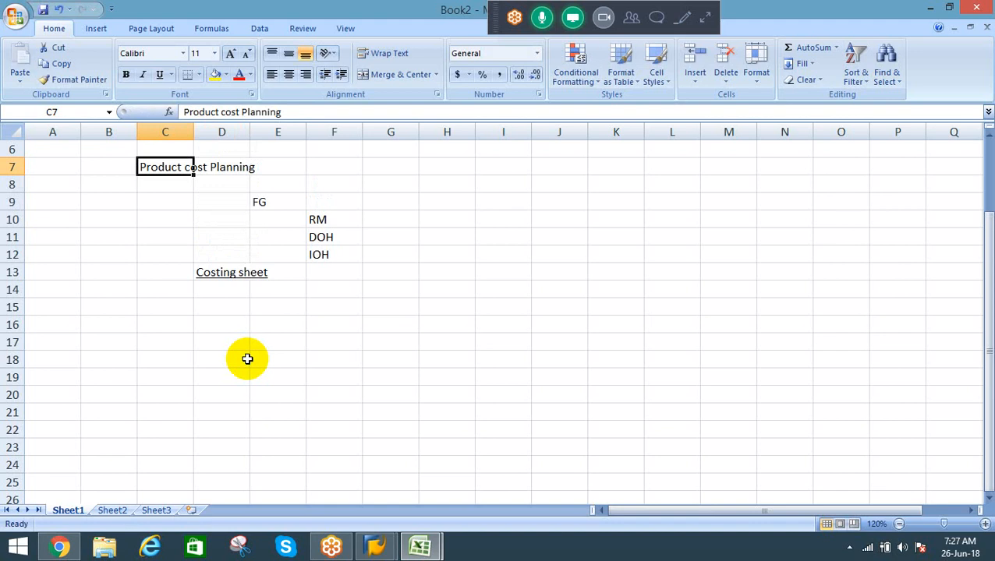
{"action": "key", "text": "Down"}
{"action": "key", "text": "Down"}
{"action": "key", "text": "Down"}
{"action": "key", "text": "Down"}
{"action": "key", "text": "Down"}
{"action": "key", "text": "Down"}
{"action": "key", "text": "Right"}
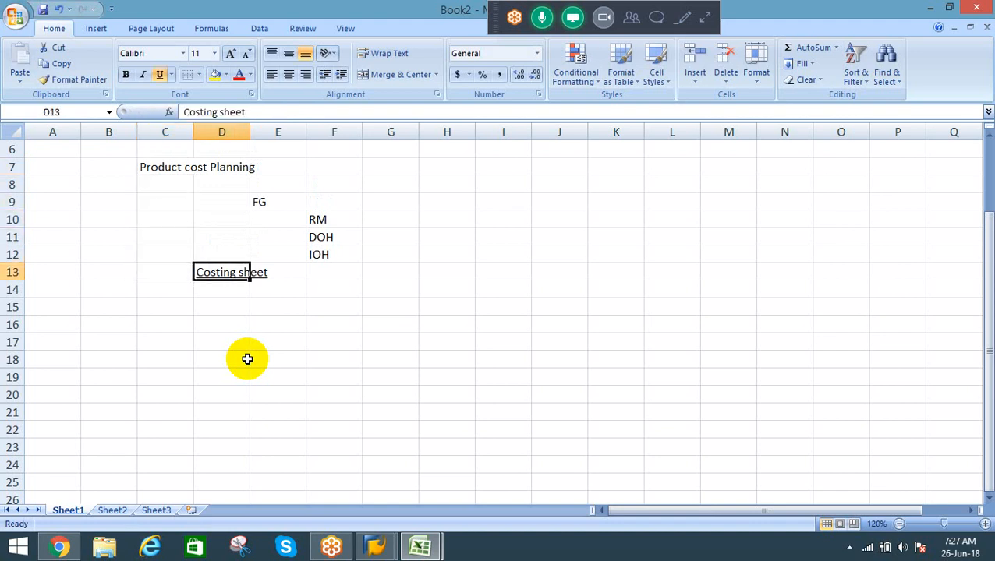
{"action": "key", "text": "Down"}
{"action": "key", "text": "Down"}
{"action": "key", "text": "Left"}
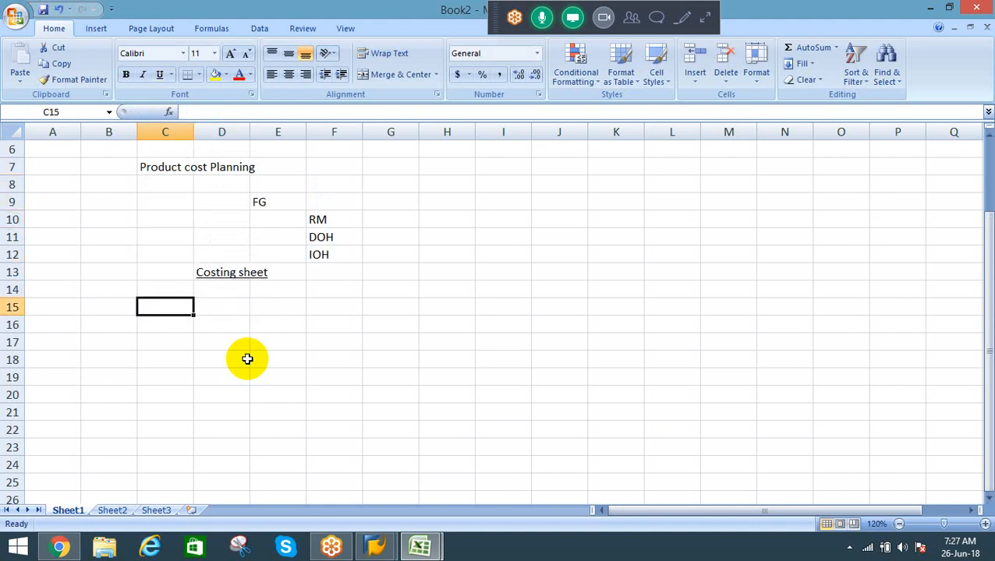
Step: Extend the underlined heading in cell D13 to read "Costing sheet for 1 qty of FGX"
{"action": "key", "text": "Up"}
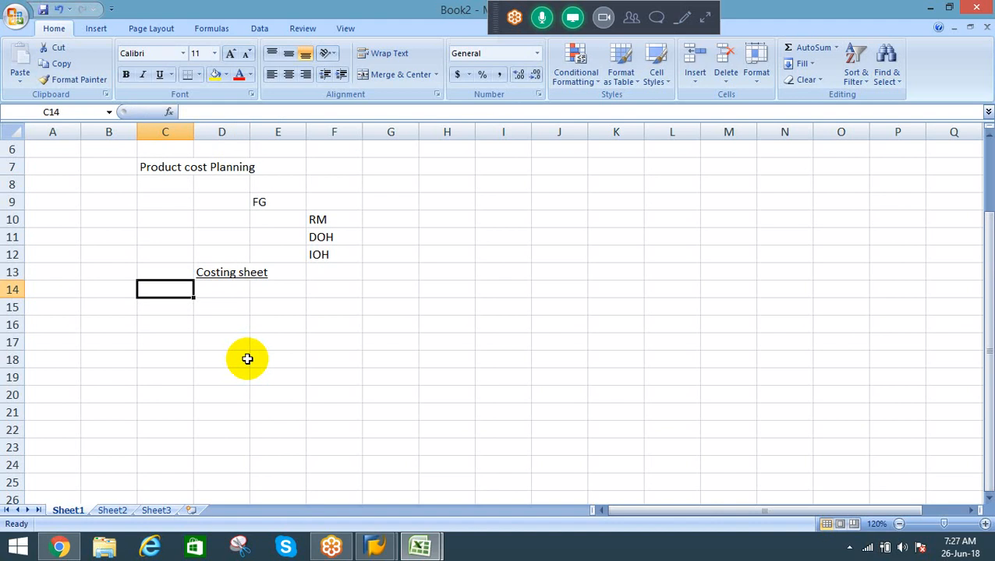
{"action": "key", "text": "Up"}
{"action": "key", "text": "Right"}
{"action": "key", "text": "F2"}
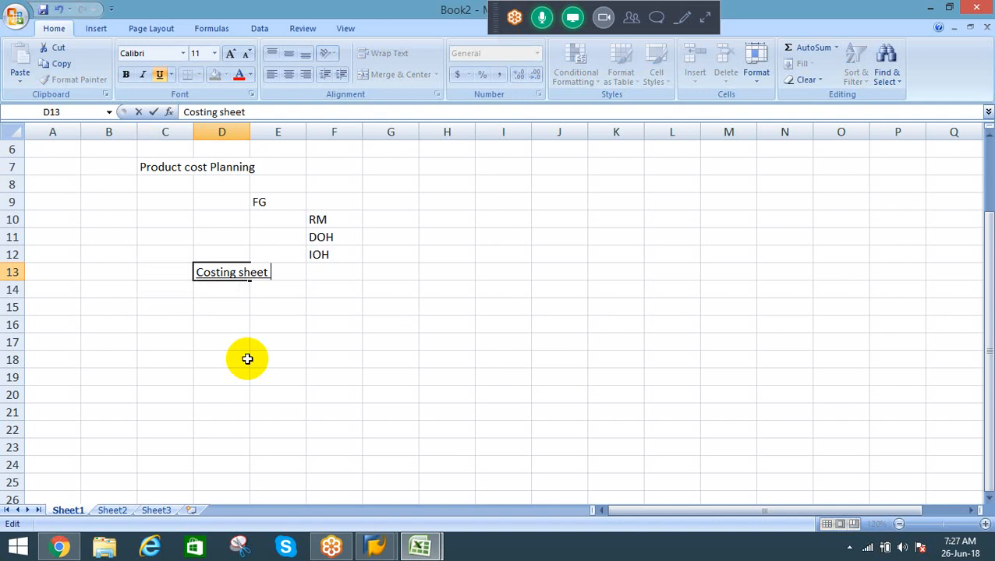
{"action": "type", "text": "for 1 qty of "}
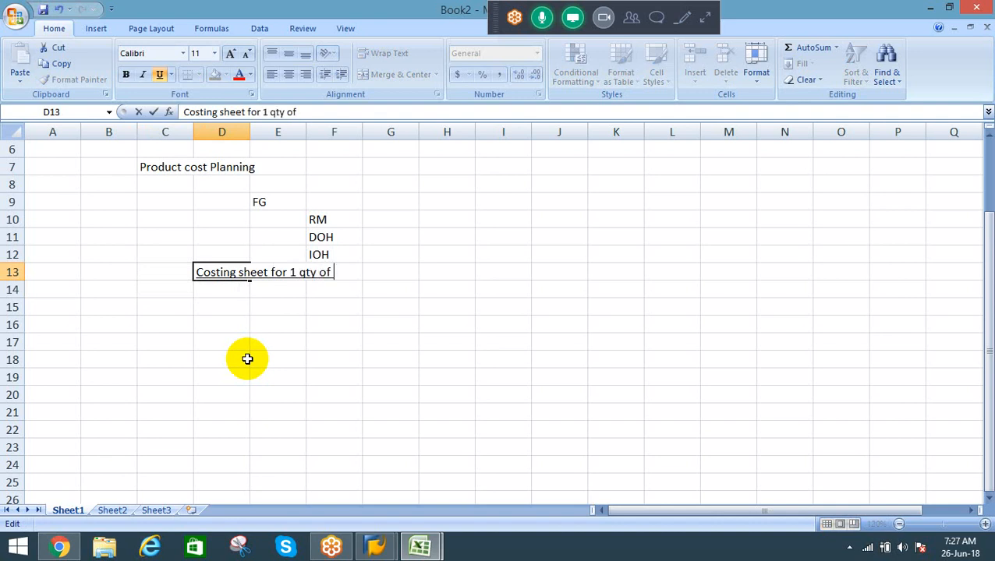
{"action": "type", "text": "FG"}
{"action": "key", "text": "BackSpace"}
{"action": "type", "text": "FGX"}
{"action": "key", "text": "Return"}
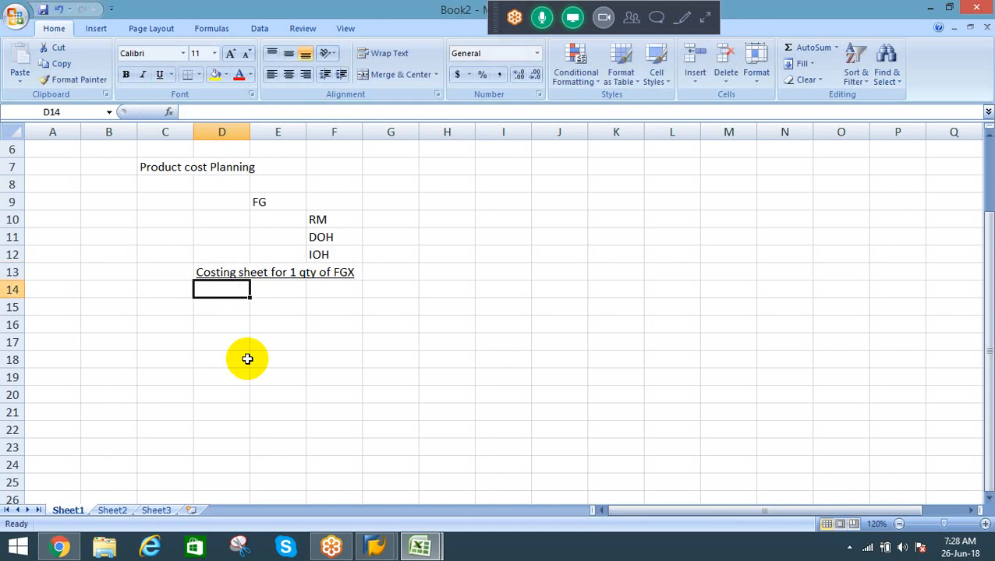
Step: Enter "RM" in cell C14 under the costing sheet heading and move it down to cell C15
{"action": "key", "text": "Down"}
{"action": "key", "text": "Up"}
{"action": "key", "text": "Down"}
{"action": "key", "text": "Up"}
{"action": "key", "text": "Left"}
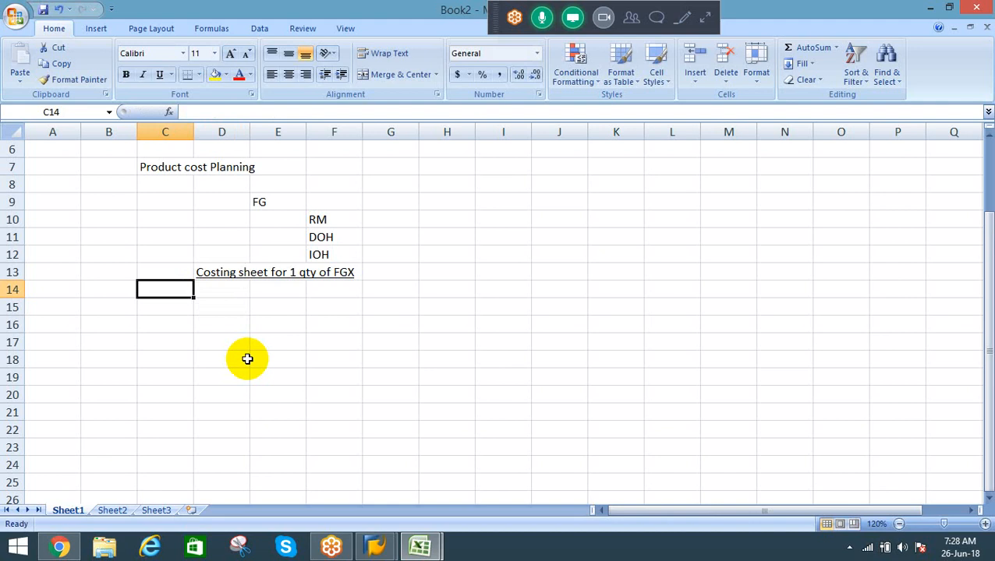
{"action": "type", "text": "RM"}
{"action": "key", "text": "Return"}
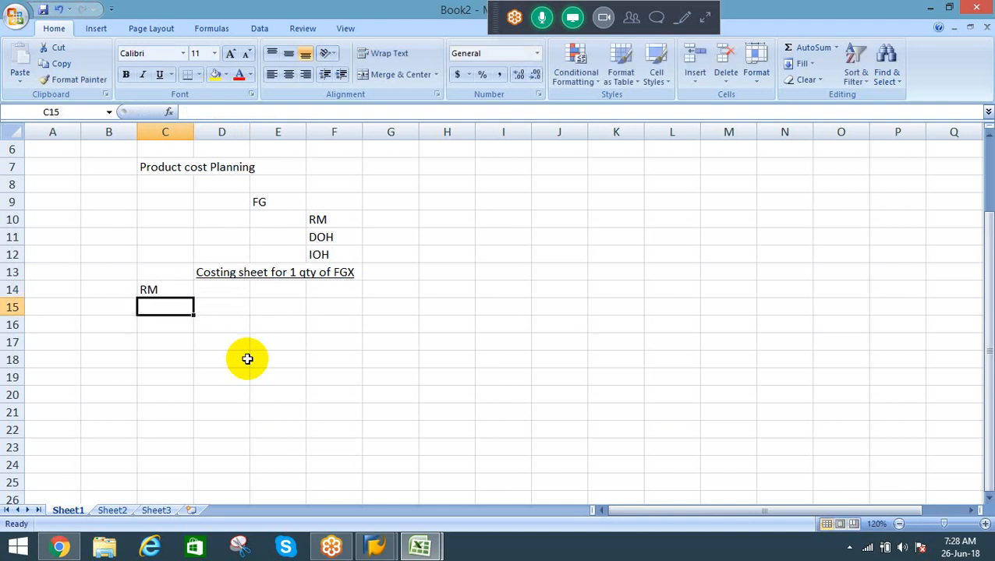
{"action": "key", "text": "Up"}
{"action": "key", "text": "ctrl+x"}
{"action": "key", "text": "Down"}
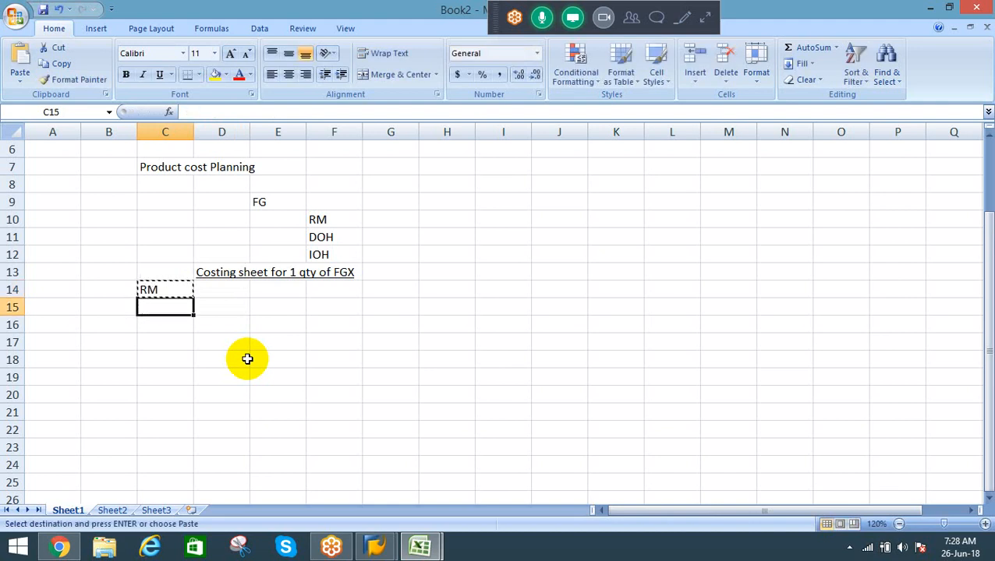
{"action": "key", "text": "ctrl+v"}
Step: Add the column headers "Qty" in cell D14 and "Price" in cell E14
{"action": "key", "text": "Up"}
{"action": "key", "text": "Right"}
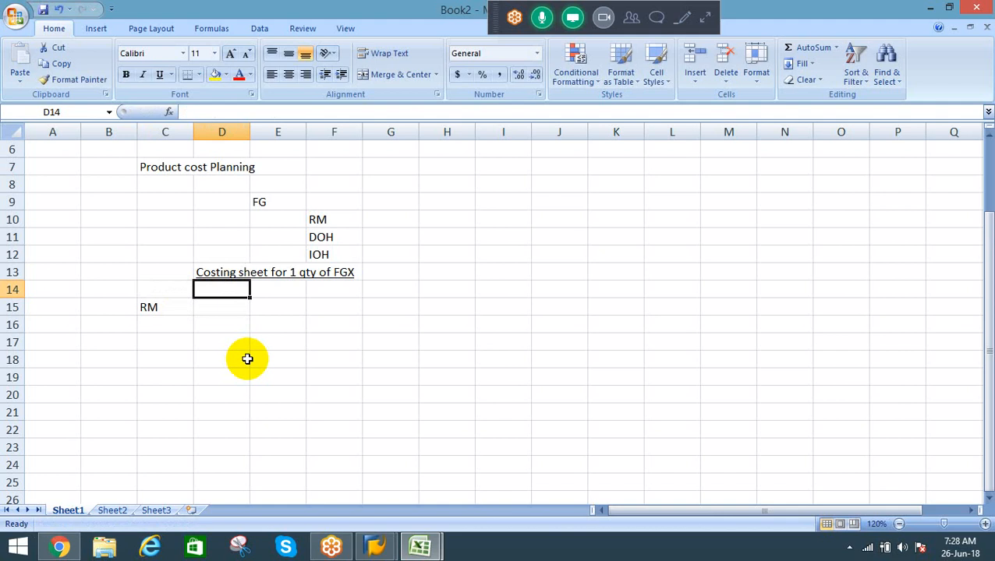
{"action": "type", "text": "Qty"}
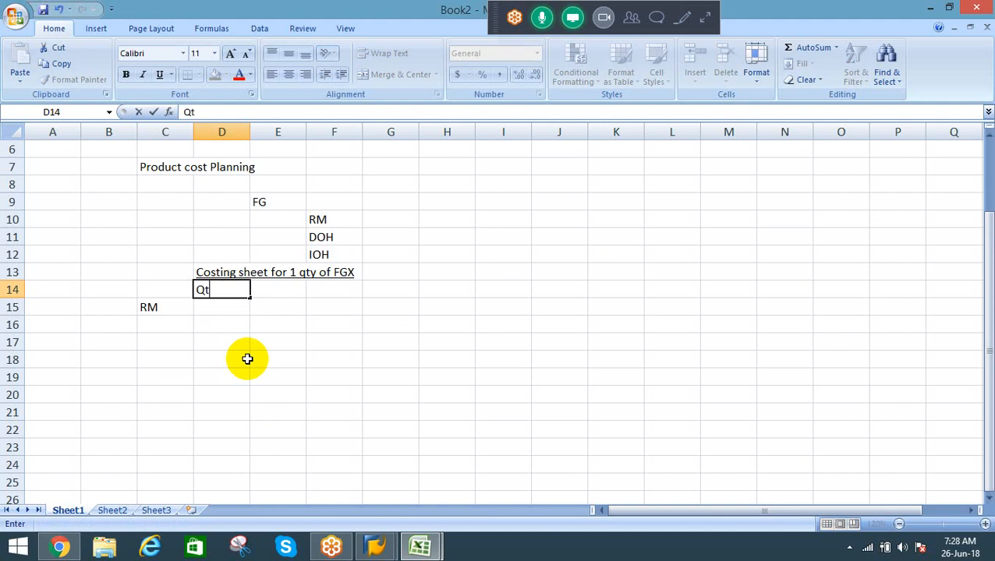
{"action": "key", "text": "Tab"}
{"action": "type", "text": "Price"}
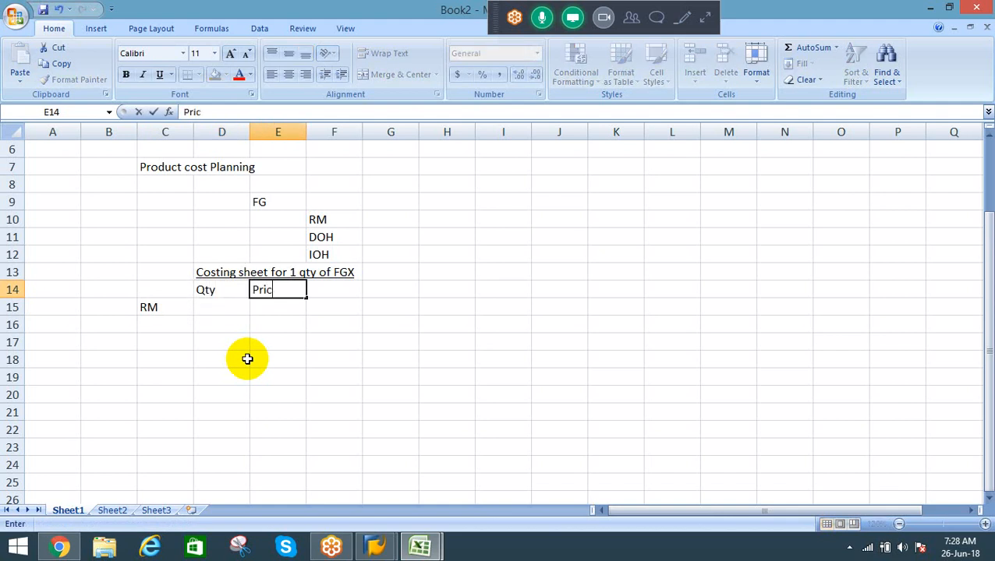
{"action": "key", "text": "Return"}
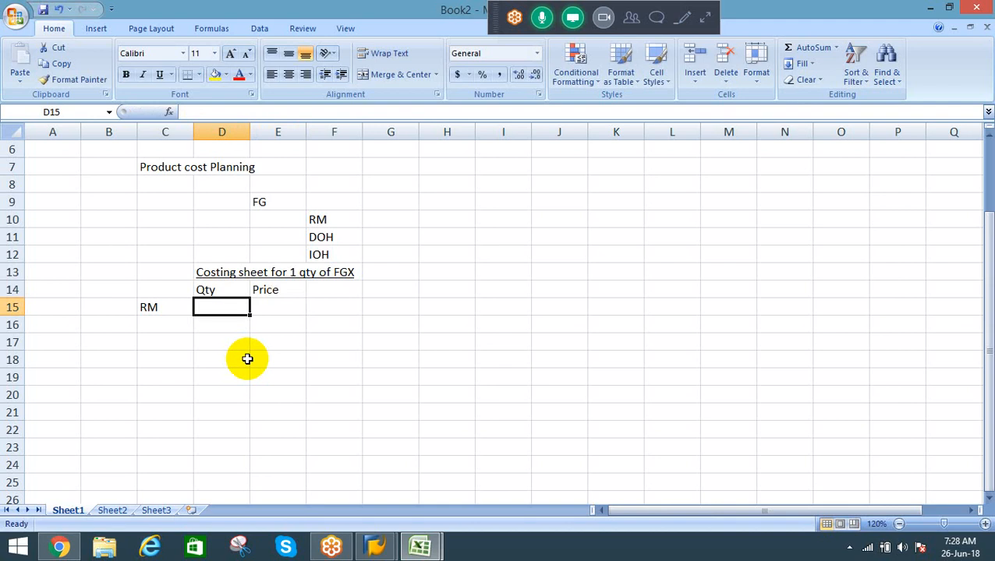
Step: Move the "Qty" and "Price" headers one column to the right, into cells E14 and F14
{"action": "key", "text": "Left"}
{"action": "key", "text": "Right"}
{"action": "key", "text": "Up"}
{"action": "key", "text": "shift+Right"}
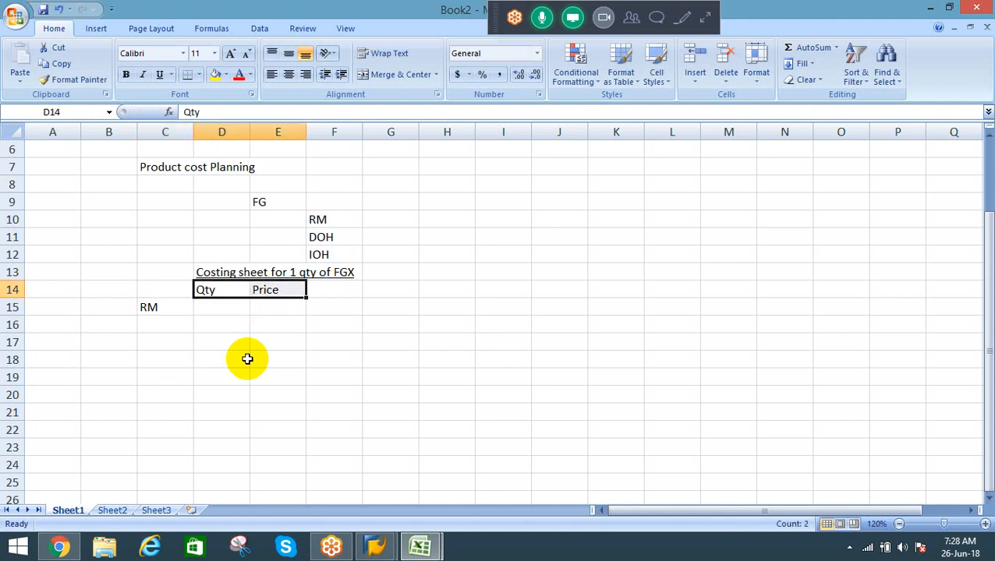
{"action": "key", "text": "ctrl+x"}
{"action": "key", "text": "Right"}
{"action": "key", "text": "ctrl+v"}
Step: List the raw materials under RM by entering "RM X" in cell D16 and "RM Y" in cell D17
{"action": "key", "text": "Down"}
{"action": "key", "text": "Left"}
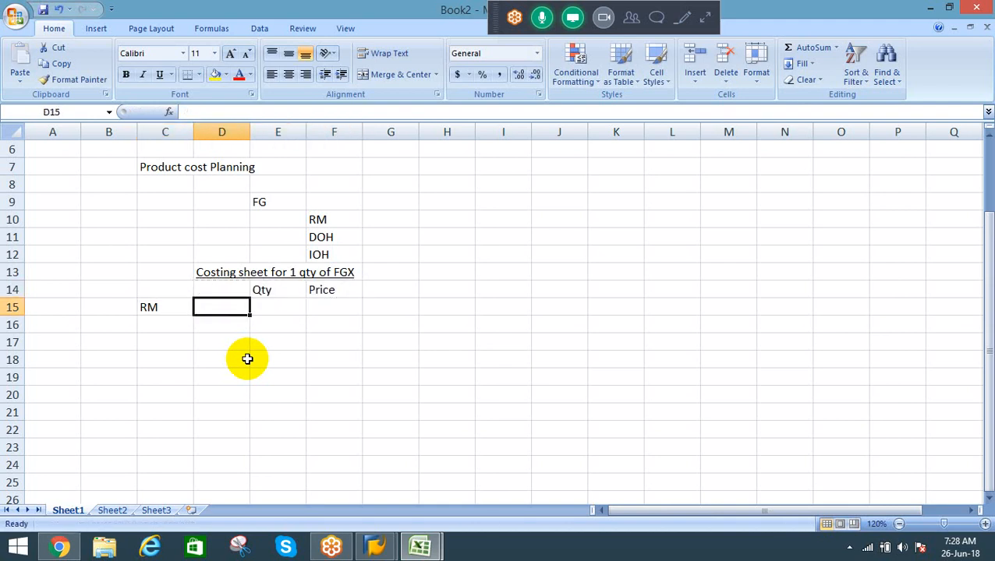
{"action": "key", "text": "Down"}
{"action": "type", "text": "RM X"}
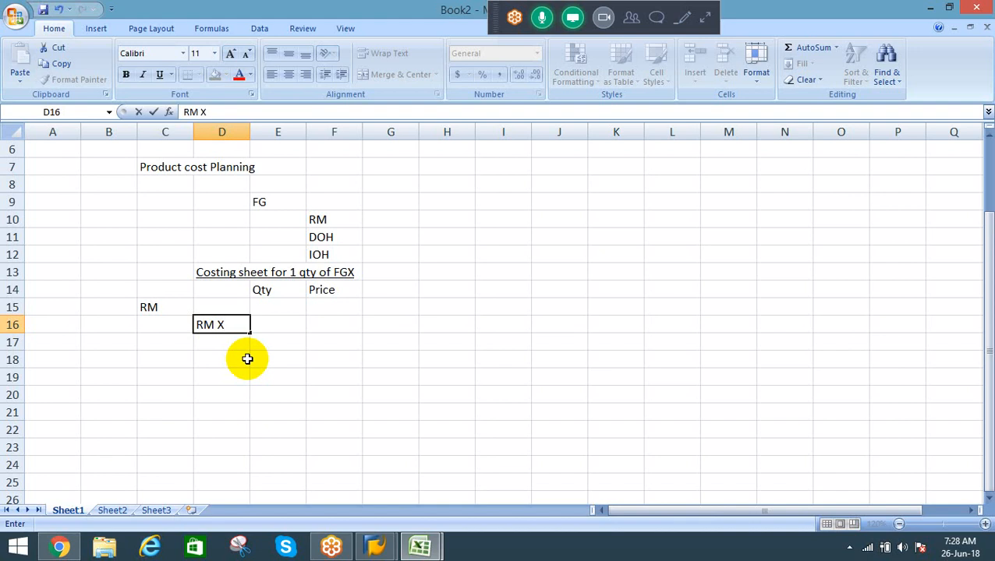
{"action": "key", "text": "Return"}
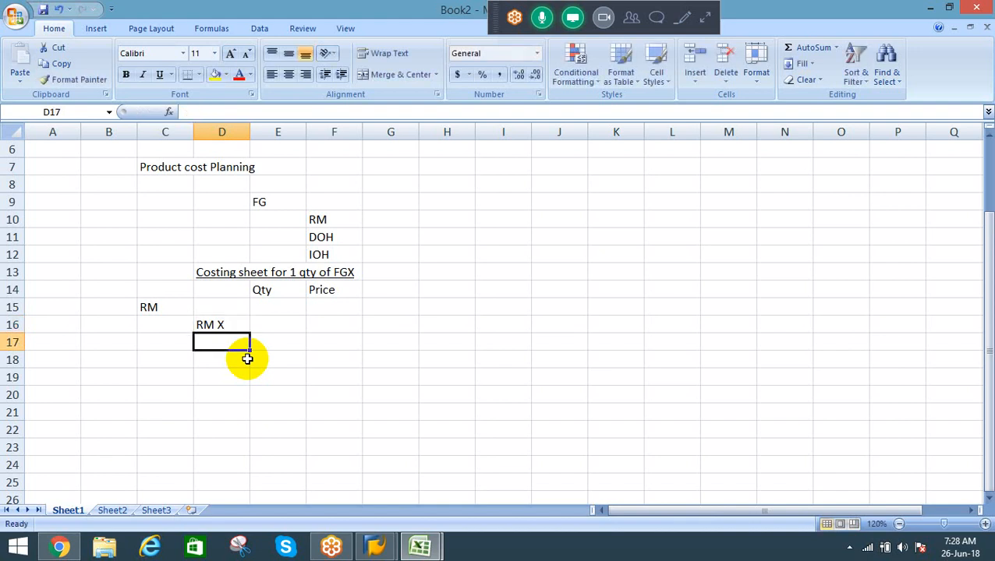
{"action": "type", "text": "RM Y"}
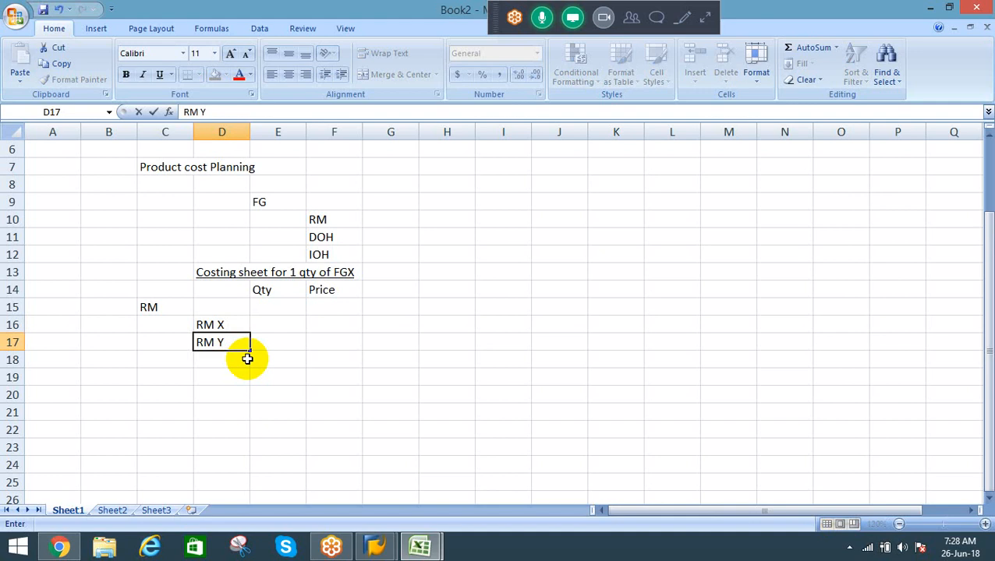
{"action": "key", "text": "Tab"}
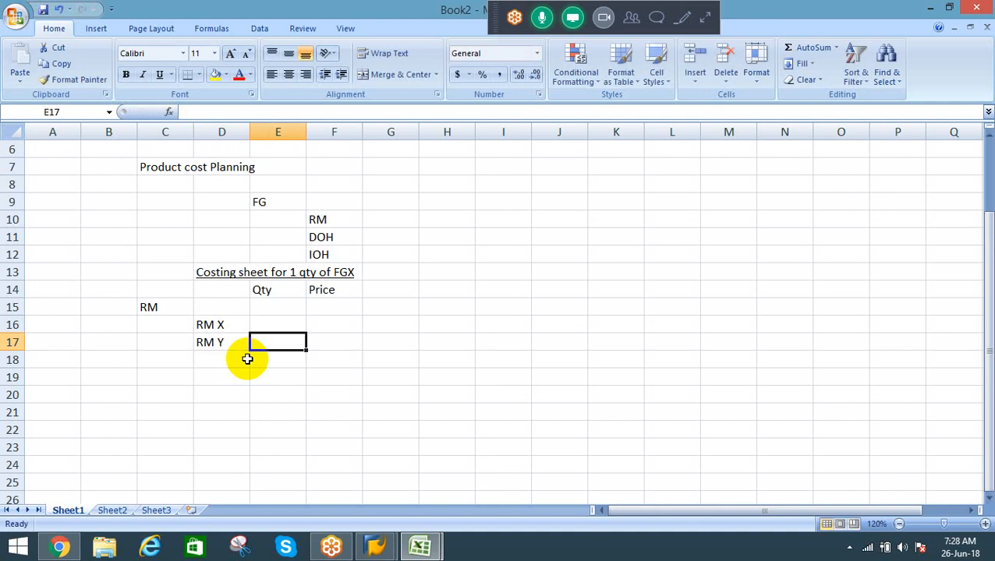
Step: Enter the quantities 5 for RM X in cell E16 and 10 for RM Y in cell E17
{"action": "key", "text": "Up"}
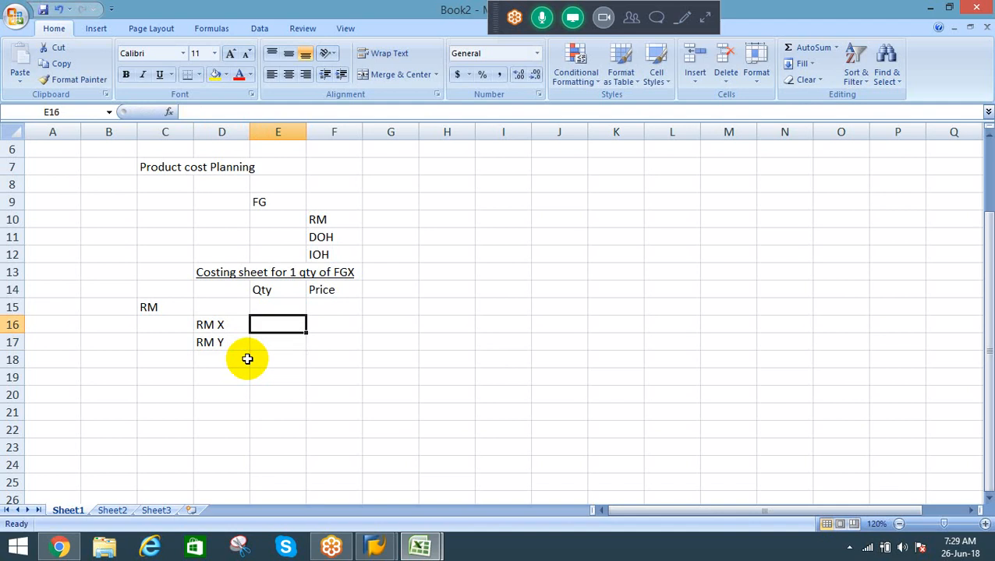
{"action": "type", "text": "5"}
{"action": "key", "text": "Return"}
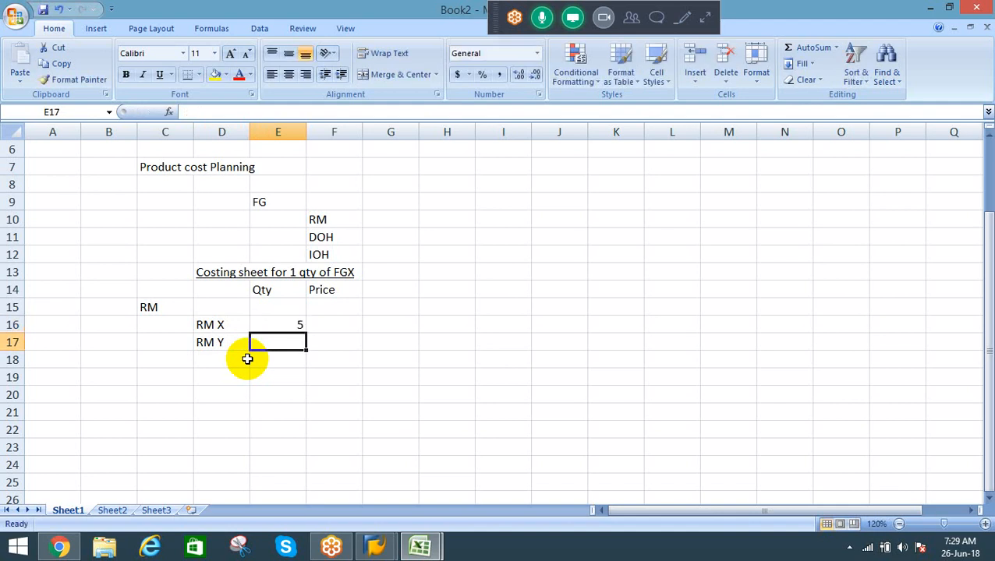
{"action": "type", "text": "10"}
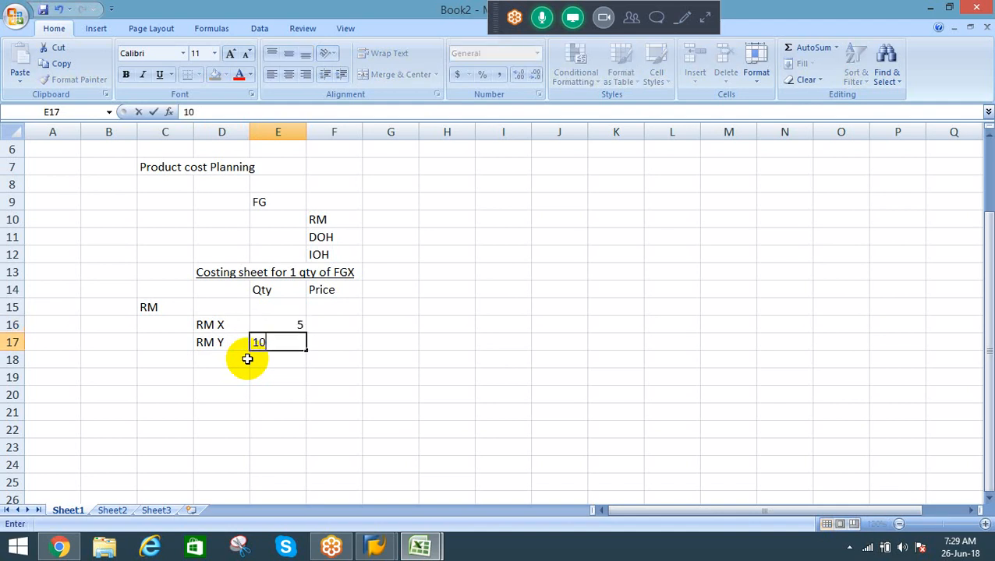
{"action": "key", "text": "Return"}
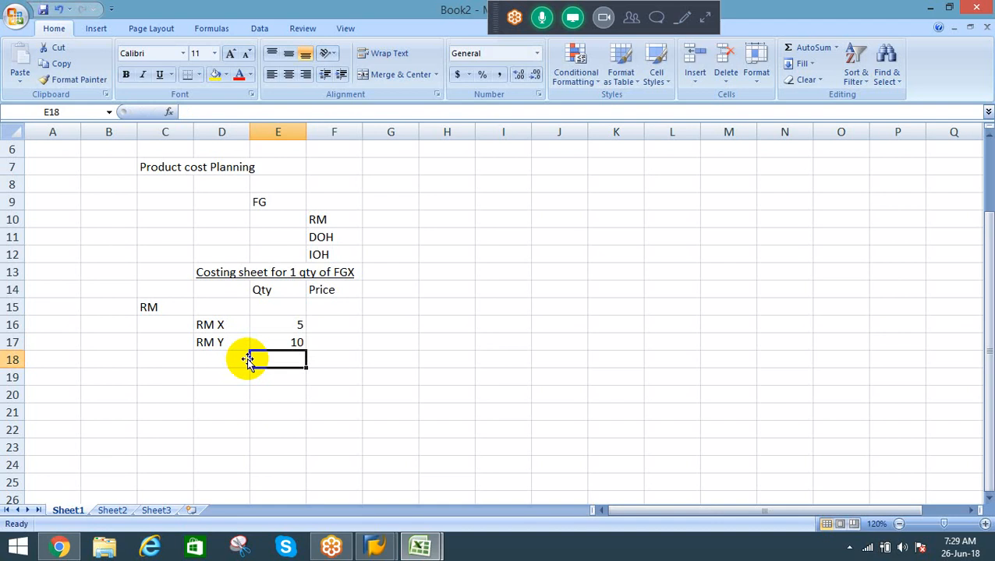
Step: Enter 10 as the price of RM X in cell F16
{"action": "key", "text": "Up"}
{"action": "key", "text": "Up"}
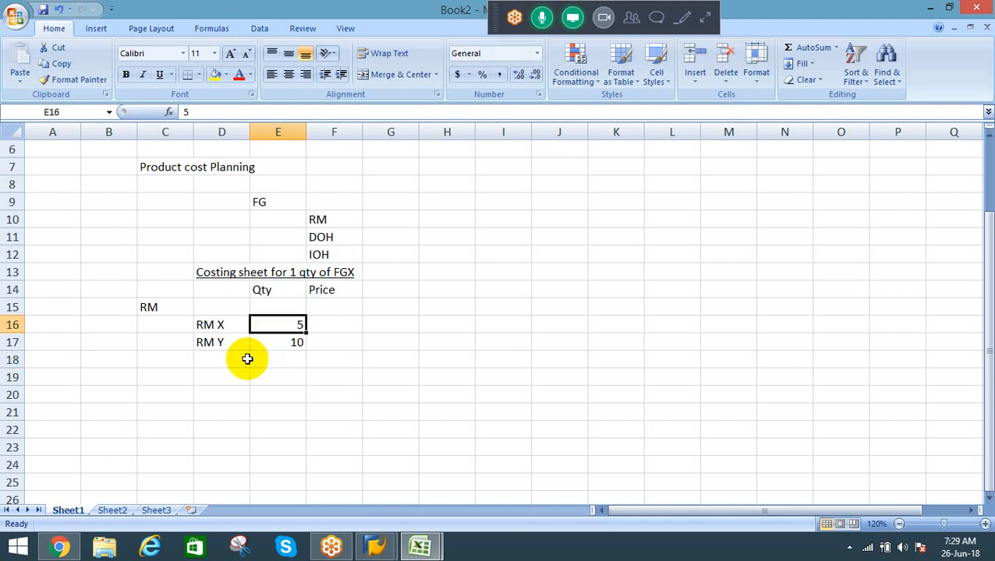
{"action": "key", "text": "Right"}
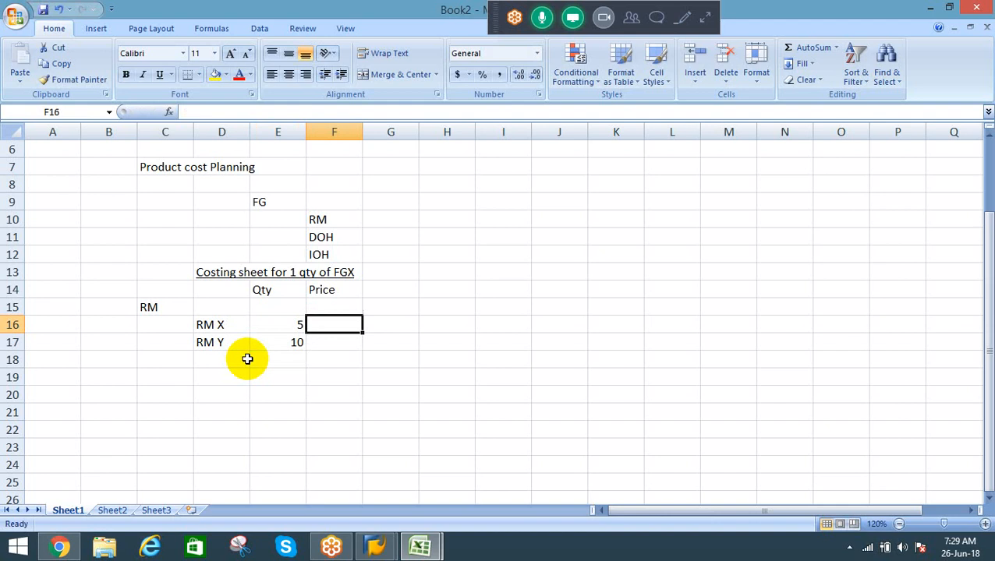
{"action": "type", "text": "10"}
{"action": "key", "text": "Return"}
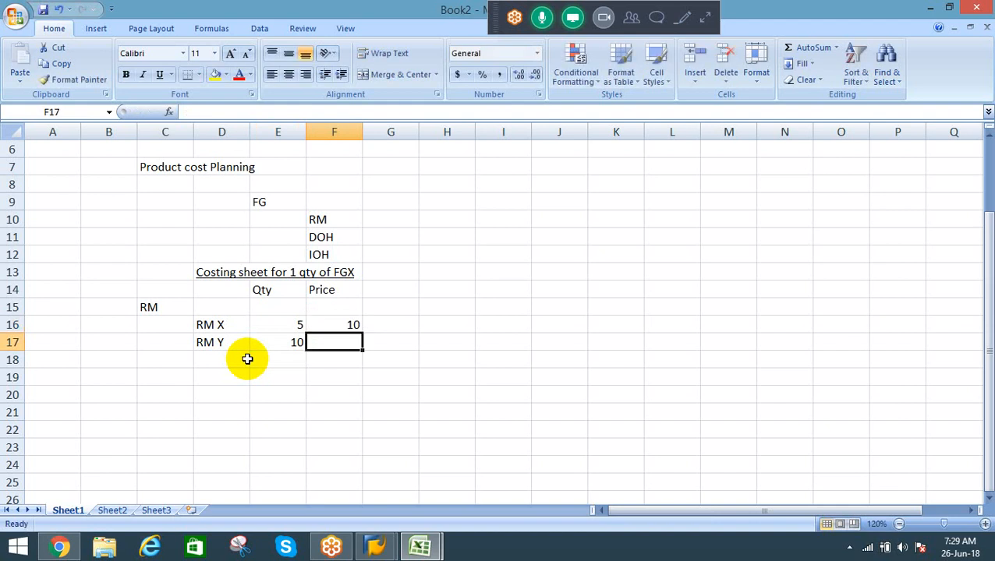
Step: Enter 20 as the price of RM Y in cell F17 and add the header "Amount" in cell G14
{"action": "type", "text": "20"}
{"action": "key", "text": "Return"}
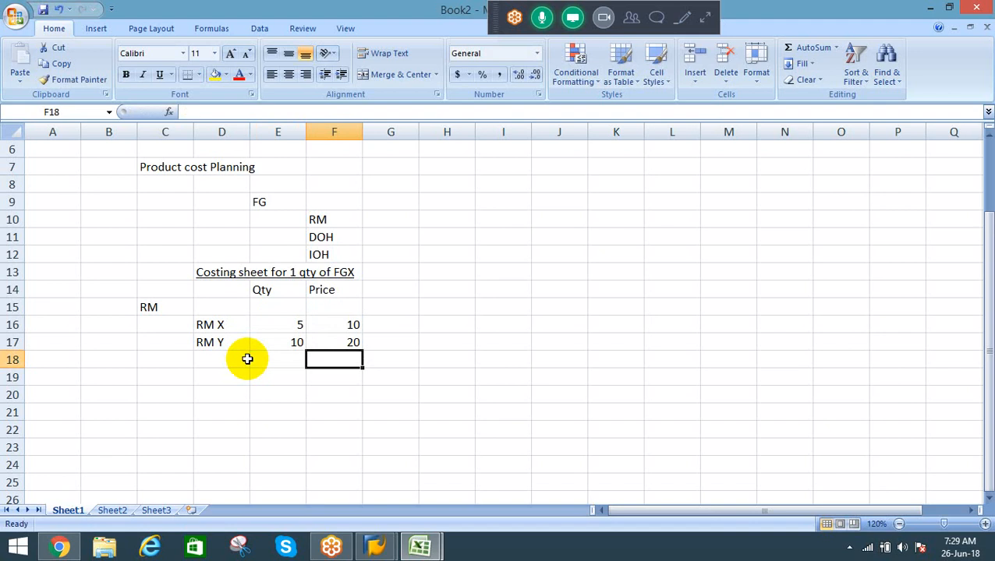
{"action": "key", "text": "Up"}
{"action": "key", "text": "Up"}
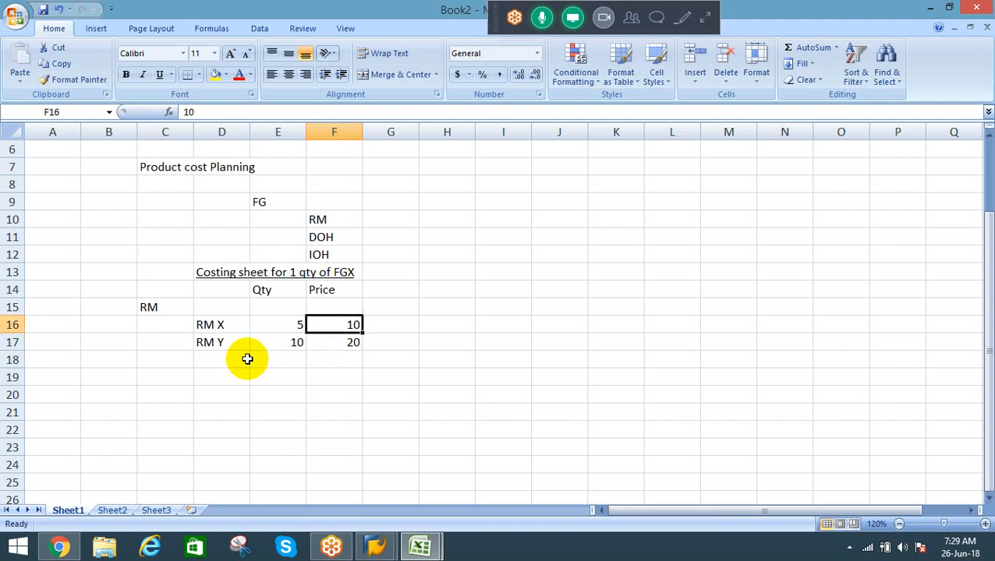
{"action": "key", "text": "Right"}
{"action": "key", "text": "Up"}
{"action": "key", "text": "Up"}
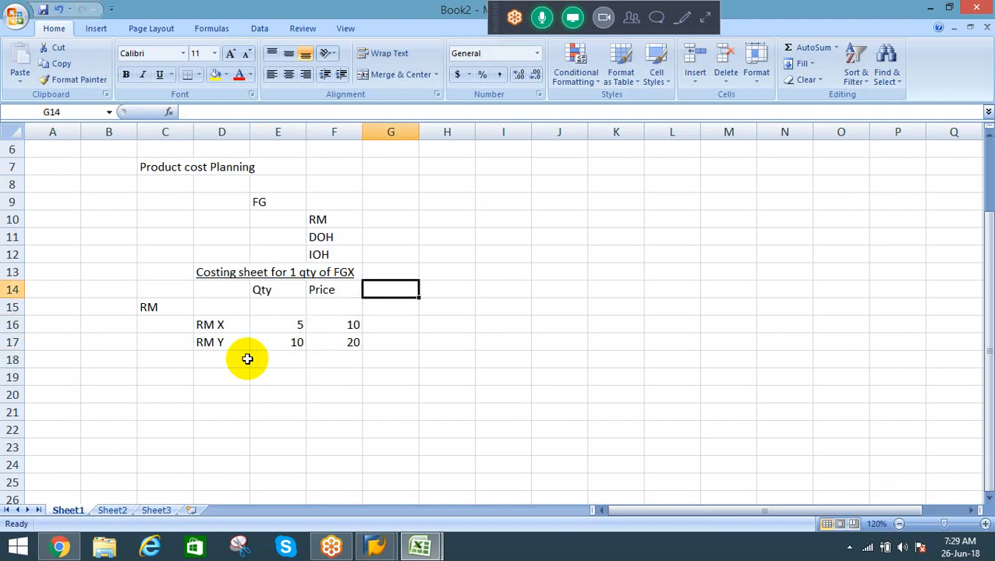
{"action": "type", "text": "Amount"}
{"action": "key", "text": "Return"}
Step: Calculate the RM X amount in cell G16 with =E16*F16 and fill the formula down to G17 for RM Y
{"action": "key", "text": "Down"}
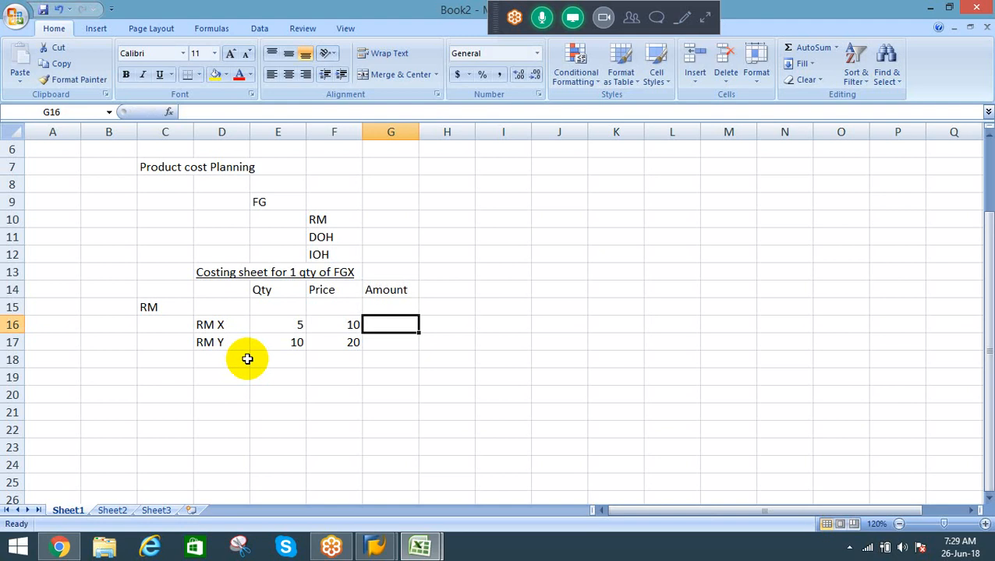
{"action": "type", "text": "="}
{"action": "key", "text": "Left"}
{"action": "key", "text": "Left"}
{"action": "type", "text": "*"}
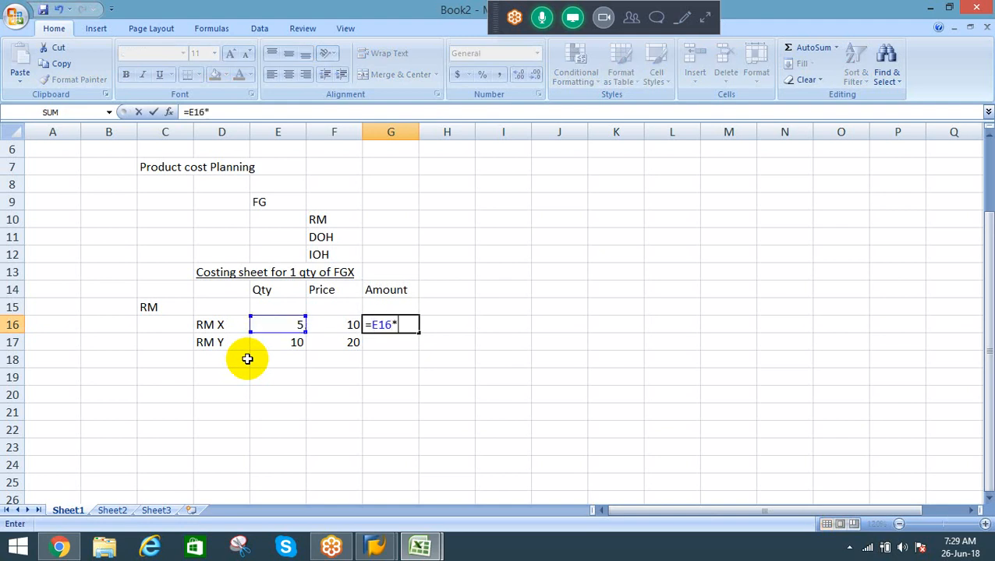
{"action": "key", "text": "Left"}
{"action": "key", "text": "Return"}
{"action": "key", "text": "ctrl+d"}
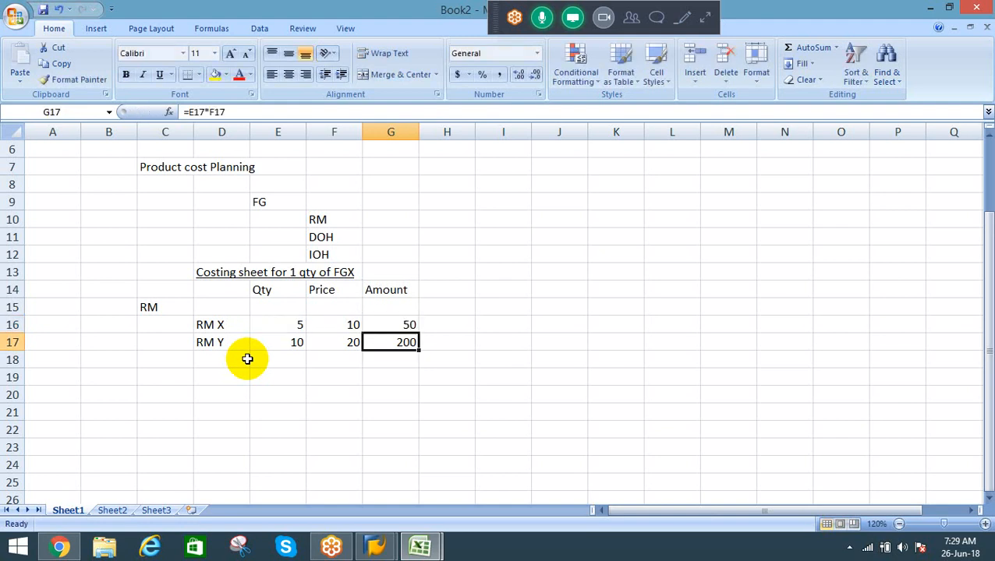
Step: Review the quantity, price and amount entries of the raw materials in the costing sheet
{"action": "key", "text": "Down"}
{"action": "key", "text": "Up"}
{"action": "key", "text": "Up"}
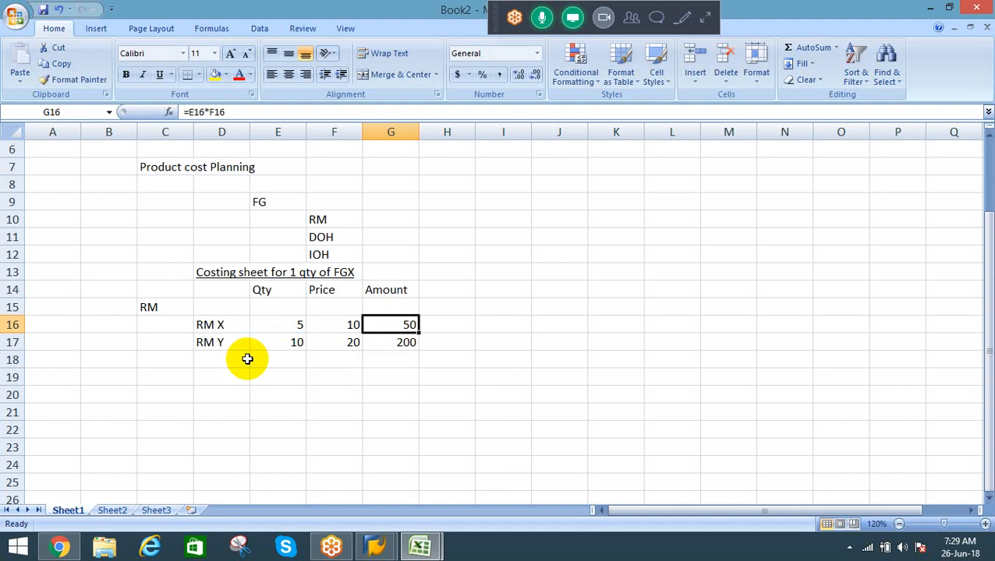
{"action": "key", "text": "Up"}
{"action": "key", "text": "Up"}
{"action": "key", "text": "Up"}
{"action": "key", "text": "Left"}
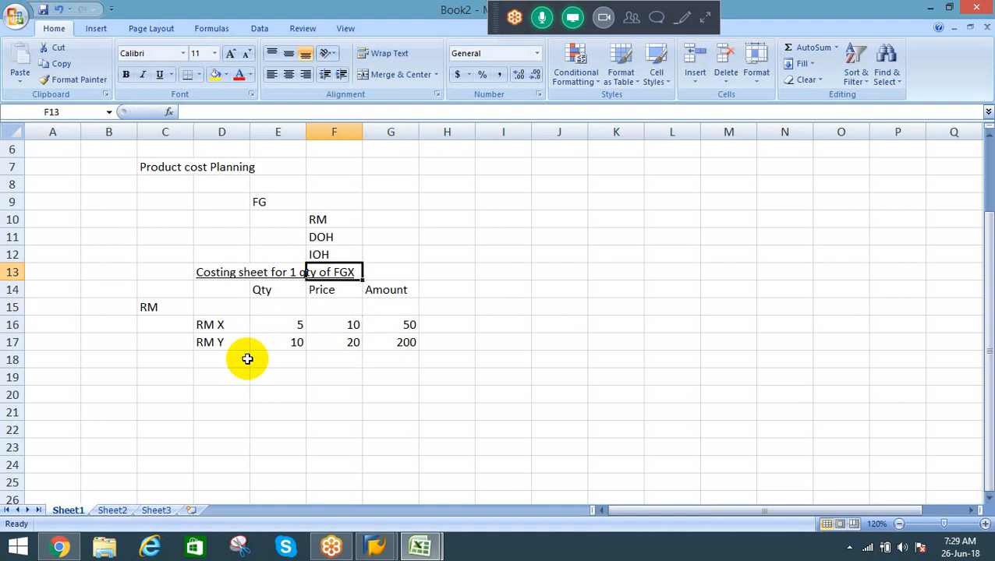
{"action": "key", "text": "Left"}
{"action": "key", "text": "Down"}
{"action": "key", "text": "Down"}
{"action": "key", "text": "Down"}
{"action": "key", "text": "Right"}
{"action": "key", "text": "Right"}
{"action": "key", "text": "Down"}
{"action": "key", "text": "Up"}
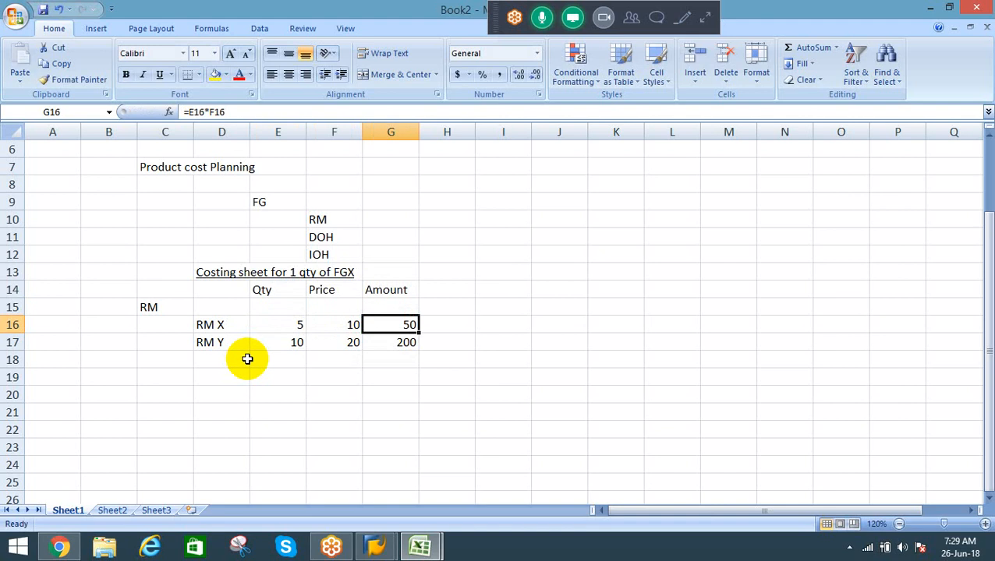
{"action": "key", "text": "Left"}
{"action": "key", "text": "Left"}
{"action": "key", "text": "Left"}
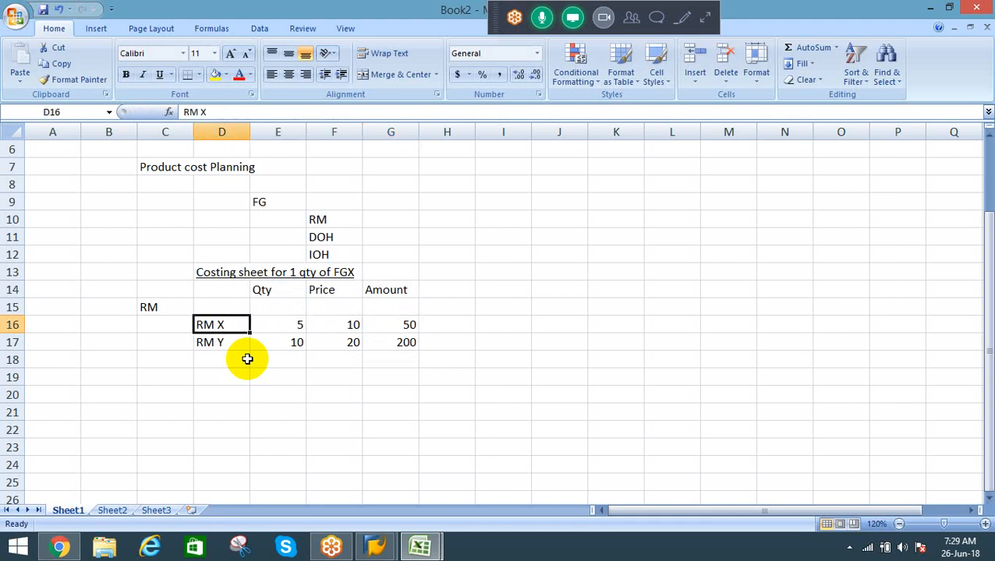
Step: Enter the section heading "DOH" in cell C19 below the raw material lines
{"action": "key", "text": "Down"}
{"action": "key", "text": "Down"}
{"action": "key", "text": "Down"}
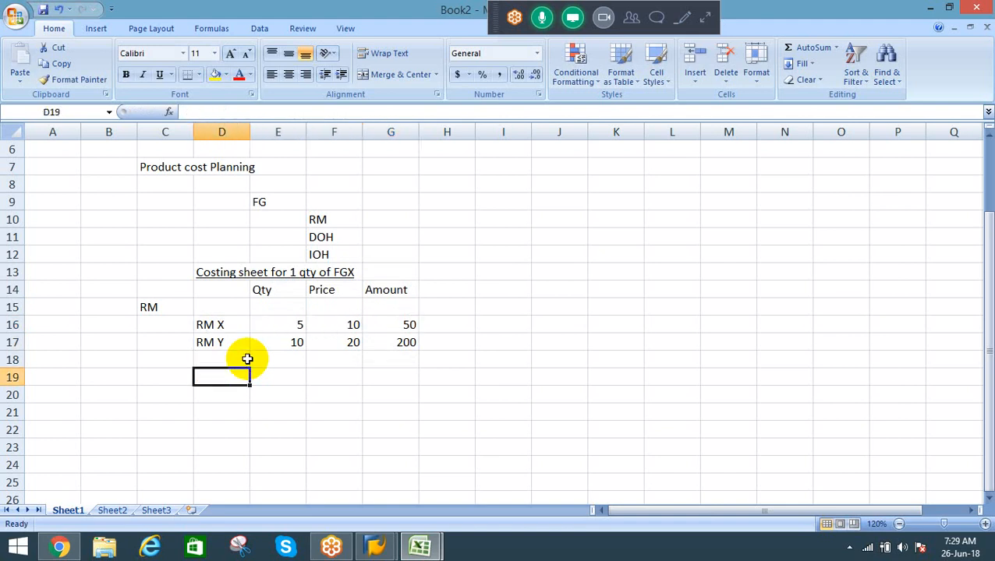
{"action": "key", "text": "Left"}
{"action": "type", "text": "DOH"}
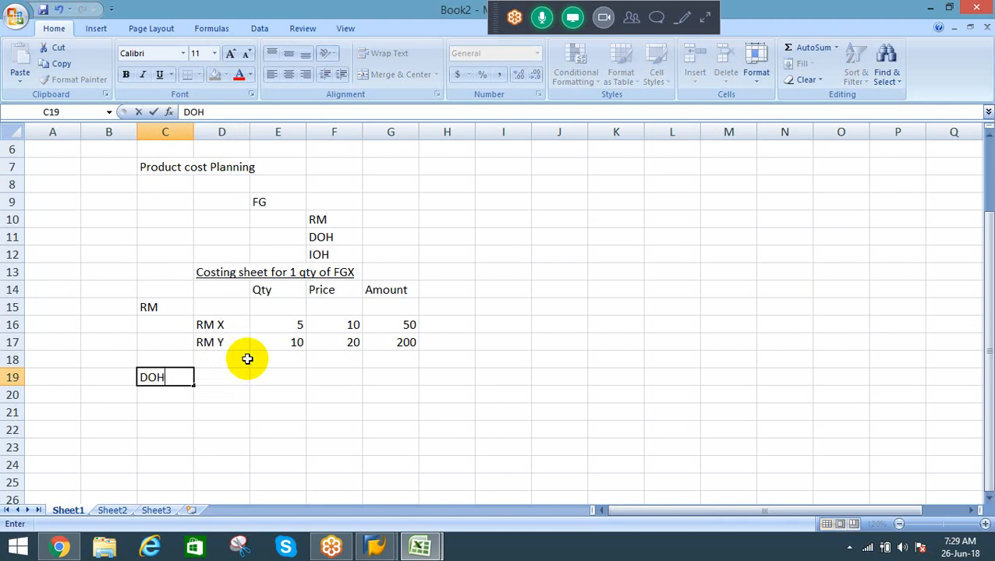
{"action": "key", "text": "Return"}
{"action": "key", "text": "Up"}
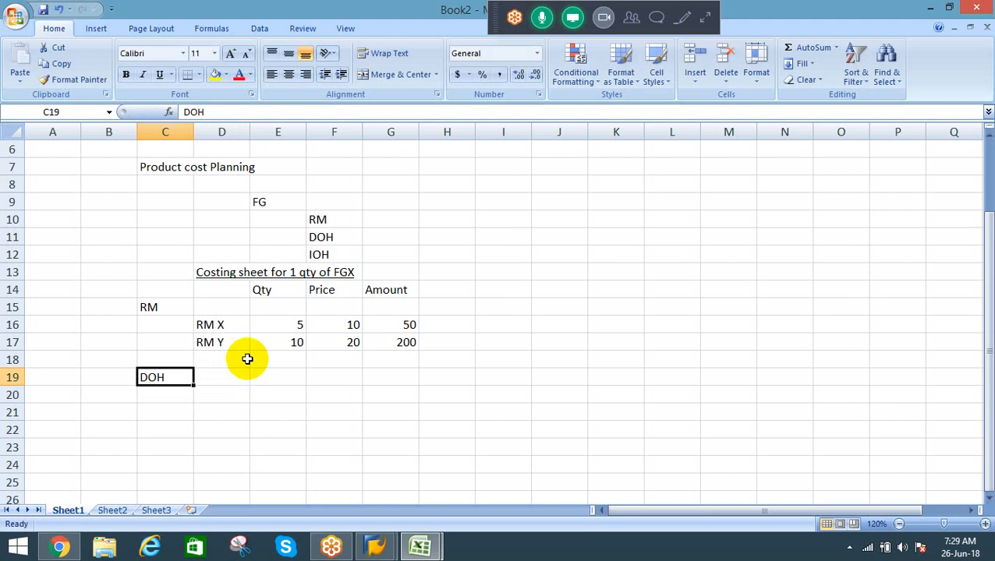
Step: Add a cost line under DOH with "labour" in cell D20 and the quantity 10 in cell E20
{"action": "key", "text": "Right"}
{"action": "key", "text": "Down"}
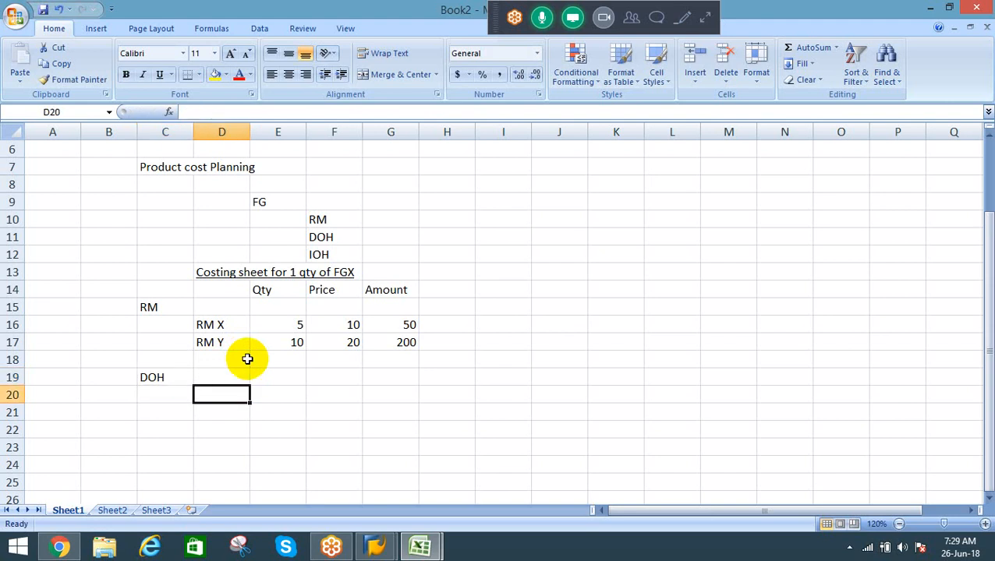
{"action": "type", "text": "labour"}
{"action": "key", "text": "Return"}
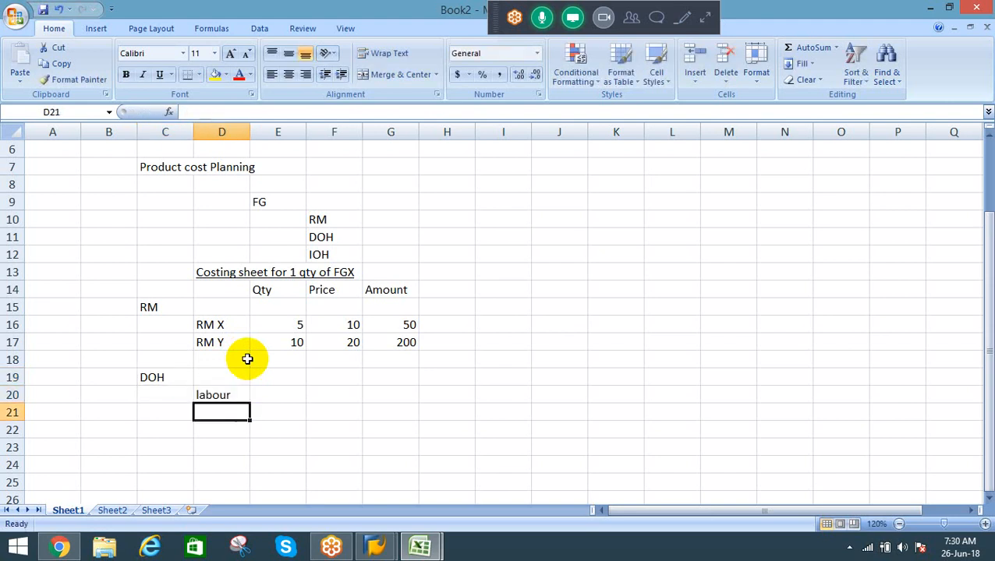
{"action": "key", "text": "Right"}
{"action": "key", "text": "Up"}
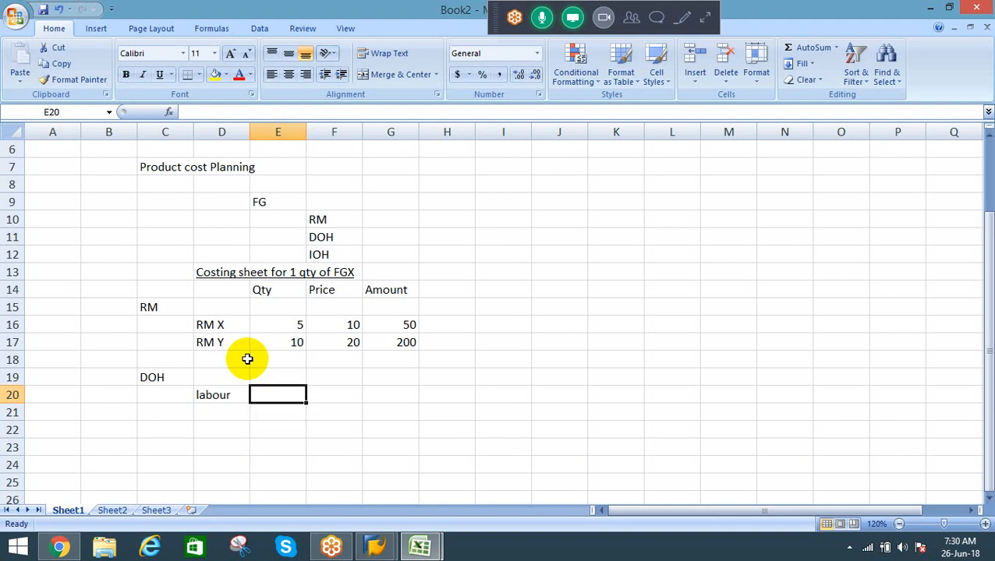
{"action": "type", "text": "10"}
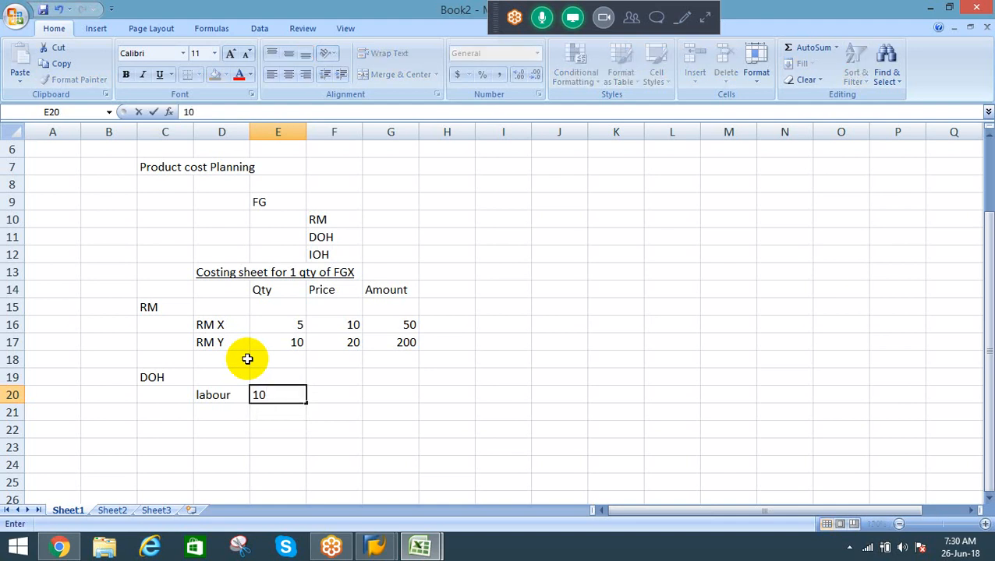
{"action": "key", "text": "Return"}
Step: Enter 7 as the price of labour in cell F20
{"action": "key", "text": "Left"}
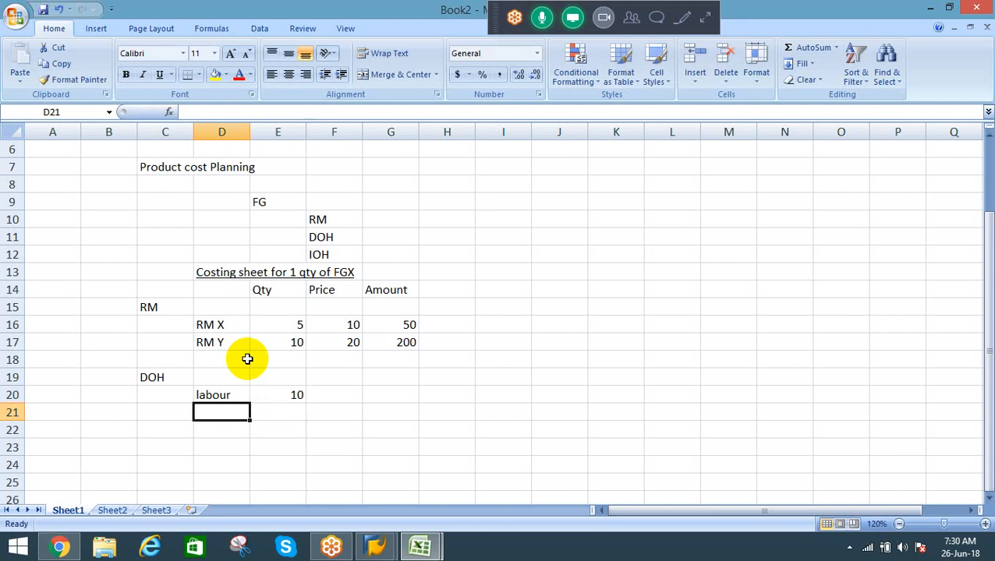
{"action": "key", "text": "Up"}
{"action": "key", "text": "Right"}
{"action": "key", "text": "Right"}
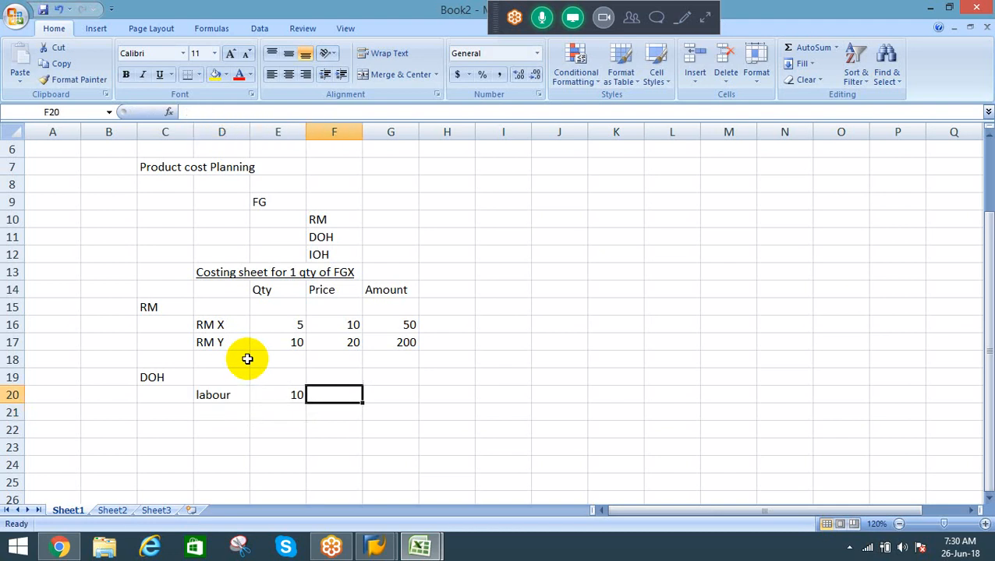
{"action": "type", "text": "7"}
{"action": "key", "text": "Return"}
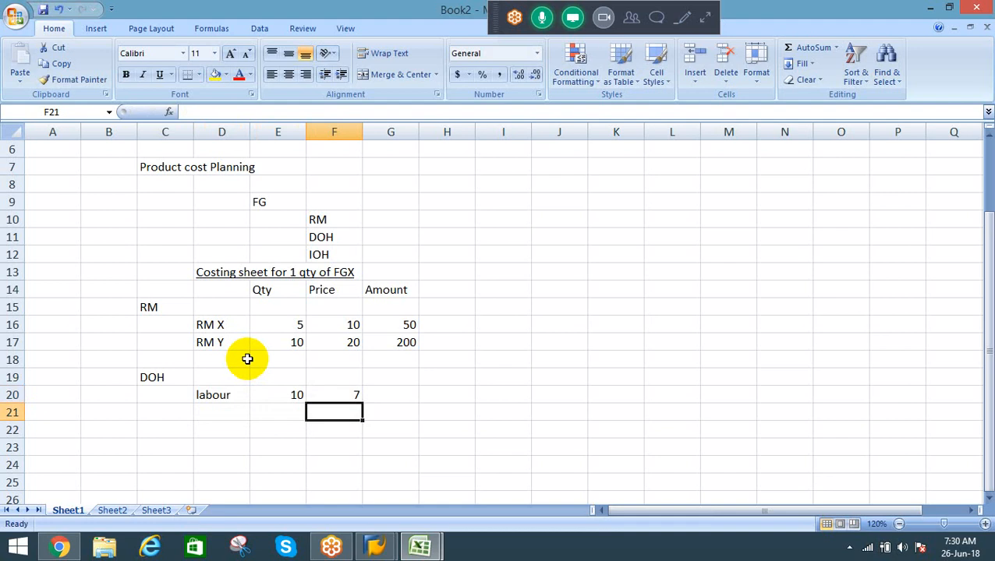
Step: Add a second DOH line with "Machine" in cell D21 and the quantity 5 in cell E21
{"action": "key", "text": "Left"}
{"action": "key", "text": "Left"}
{"action": "type", "text": "Machi"}
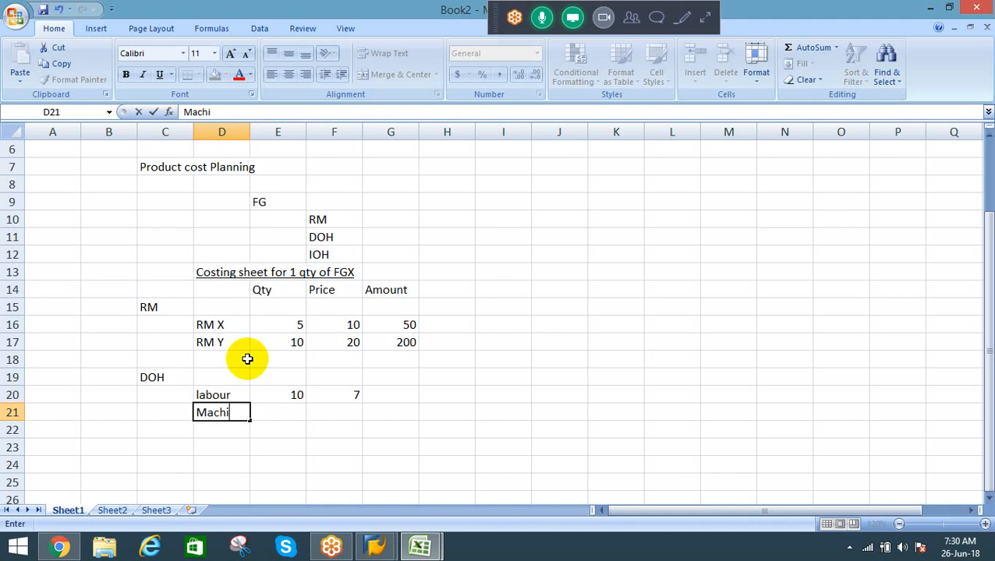
{"action": "type", "text": "ne"}
{"action": "key", "text": "Tab"}
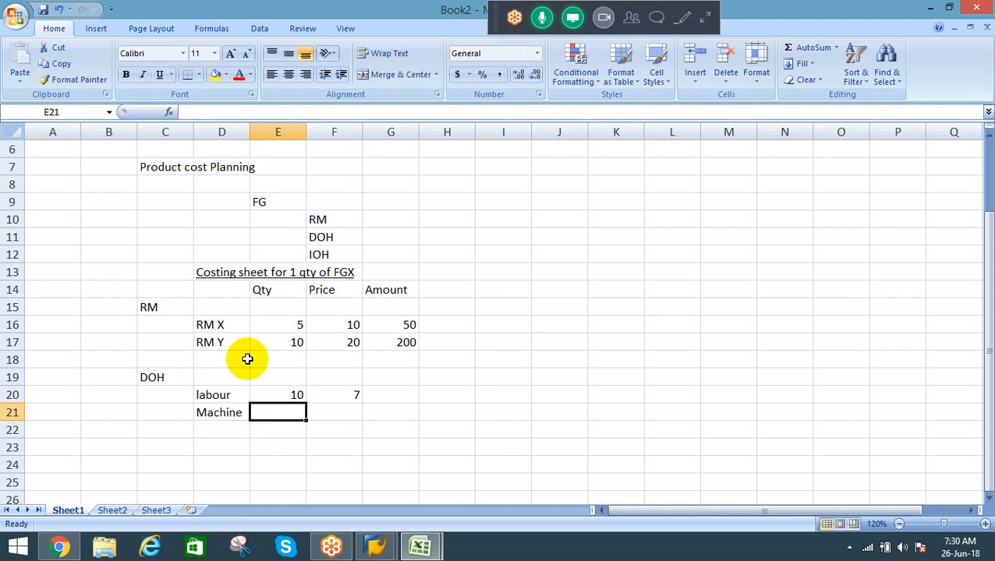
{"action": "type", "text": "5"}
{"action": "key", "text": "Tab"}
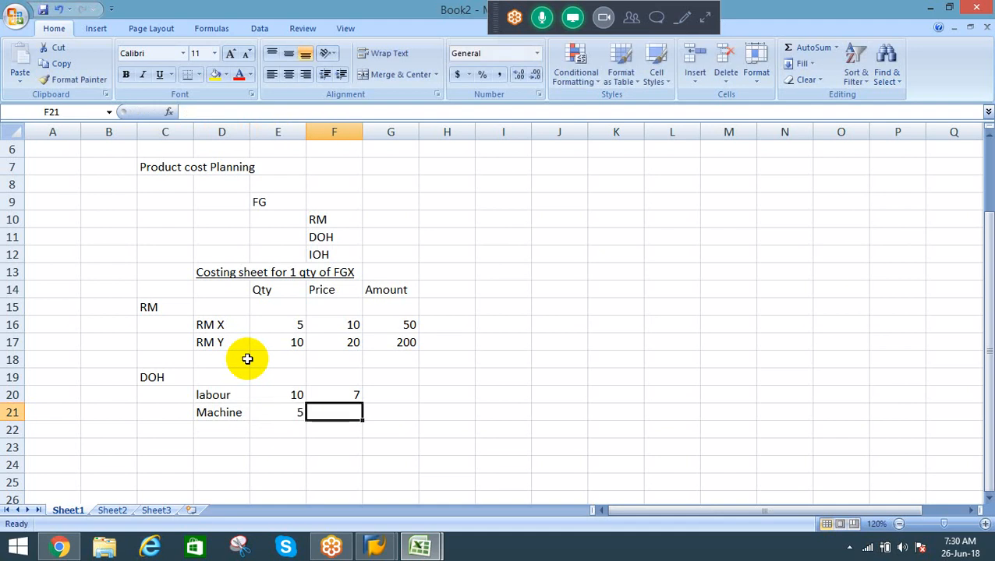
Step: Enter 10 as the price of Machine in cell F21
{"action": "key", "text": "Left"}
{"action": "key", "text": "Left"}
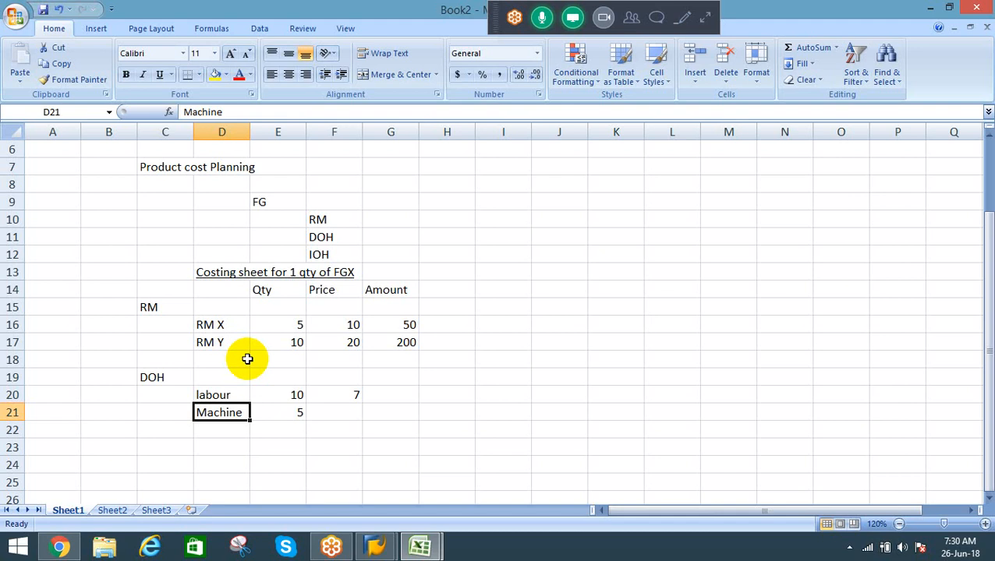
{"action": "key", "text": "Right"}
{"action": "key", "text": "Right"}
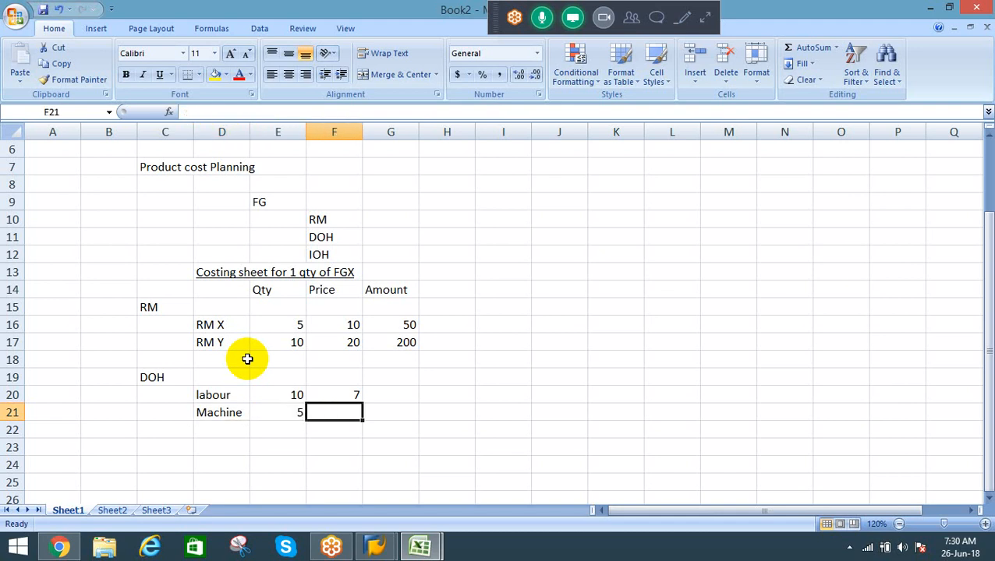
{"action": "type", "text": "10"}
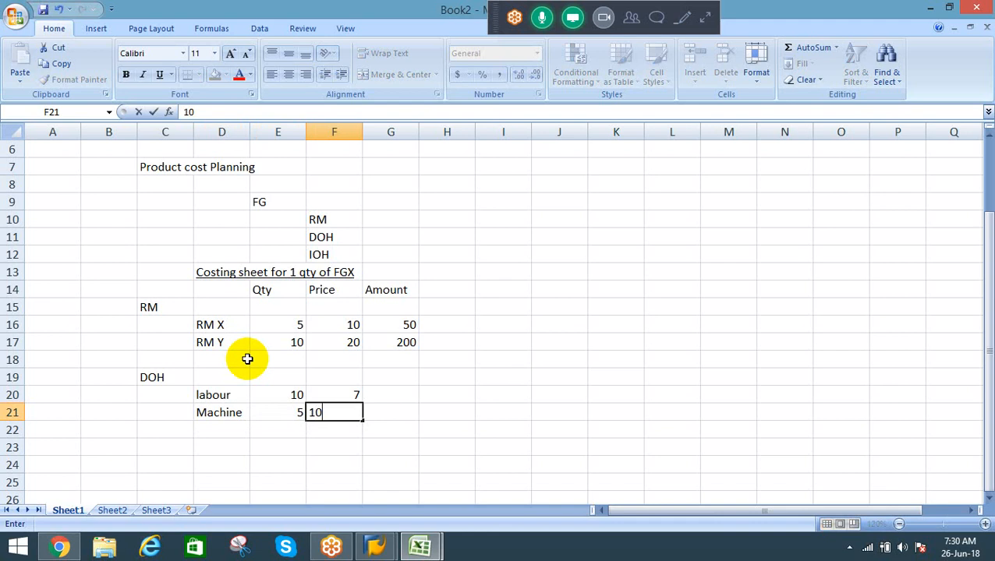
{"action": "key", "text": "Right"}
Step: Copy the quantity-times-price formula from the RM Y amount into cells G20 and G21 for labour and Machine
{"action": "key", "text": "Up"}
{"action": "key", "text": "Up"}
{"action": "key", "text": "Up"}
{"action": "key", "text": "Up"}
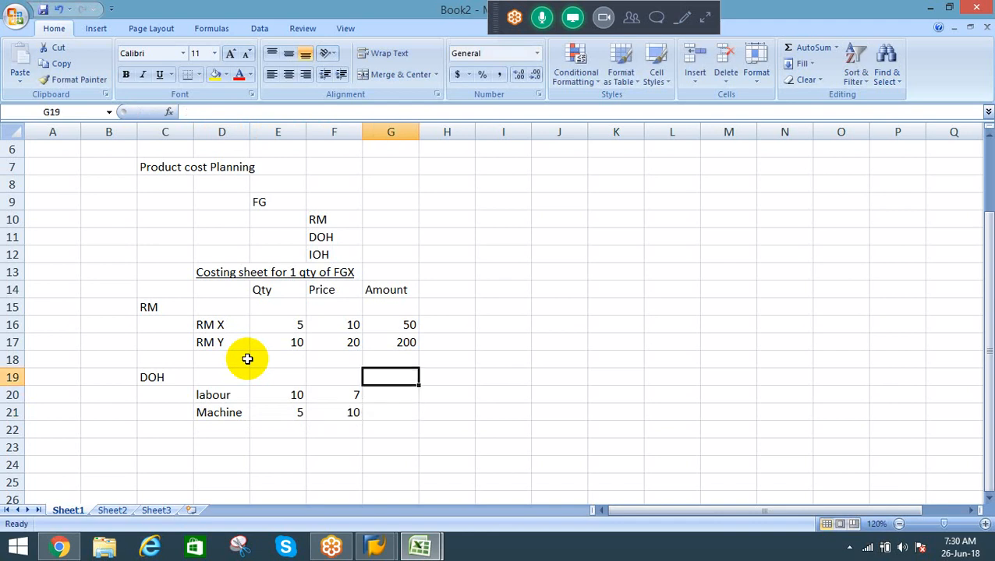
{"action": "key", "text": "ctrl+c"}
{"action": "key", "text": "Down"}
{"action": "key", "text": "Down"}
{"action": "key", "text": "Down"}
{"action": "key", "text": "Return"}
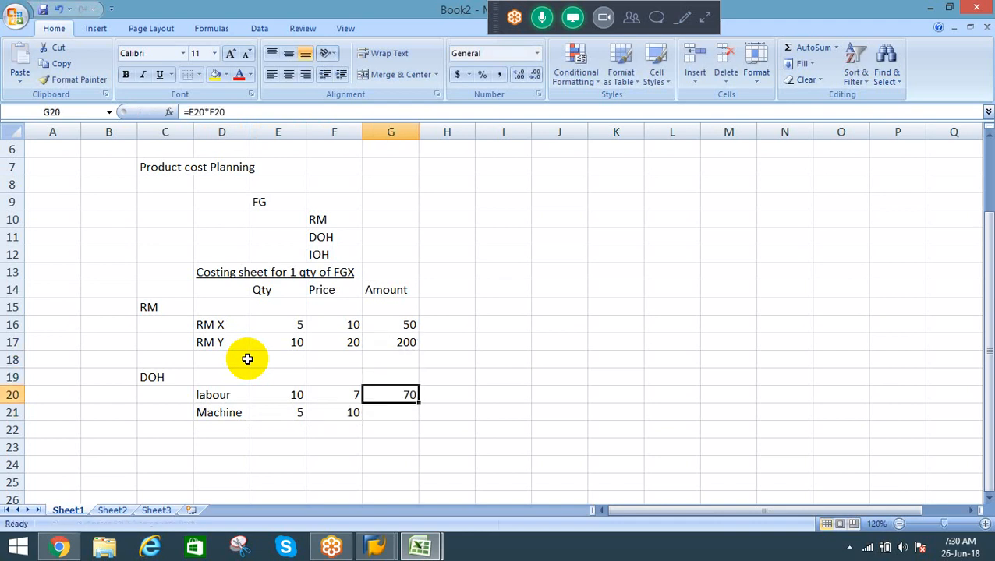
{"action": "key", "text": "ctrl+c"}
{"action": "key", "text": "Down"}
{"action": "key", "text": "Return"}
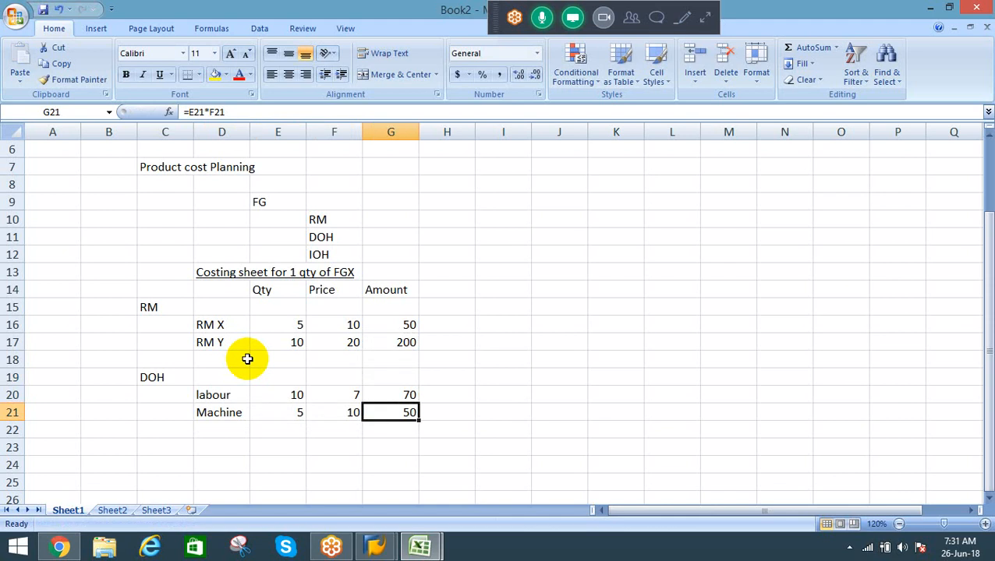
Step: Total the raw material and DOH amounts in cell G22 with =SUM(G16:G21)
{"action": "key", "text": "Up"}
{"action": "key", "text": "Down"}
{"action": "key", "text": "Down"}
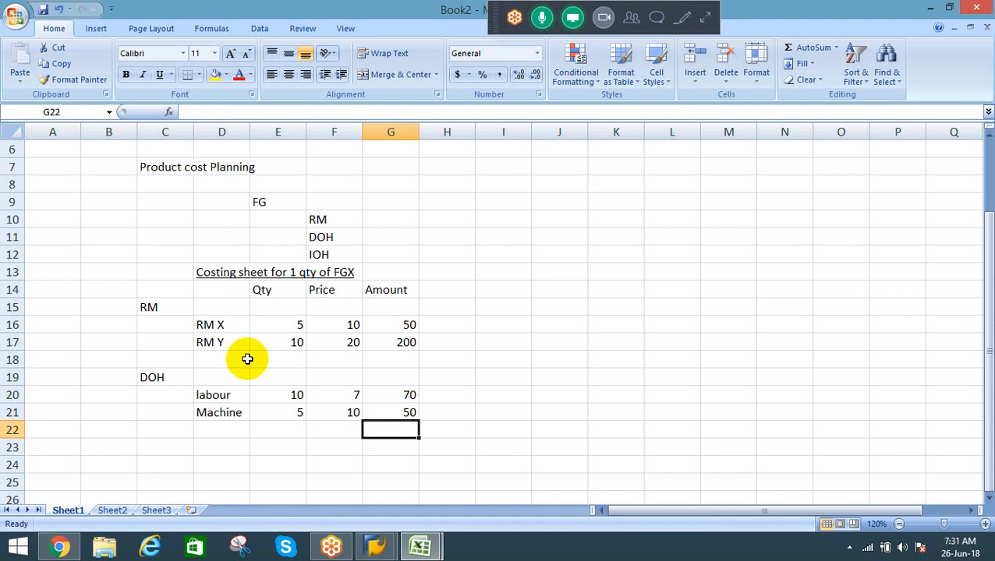
{"action": "key", "text": "alt+equal"}
{"action": "key", "text": "Up"}
{"action": "key", "text": "Up"}
{"action": "key", "text": "Up"}
{"action": "key", "text": "Up"}
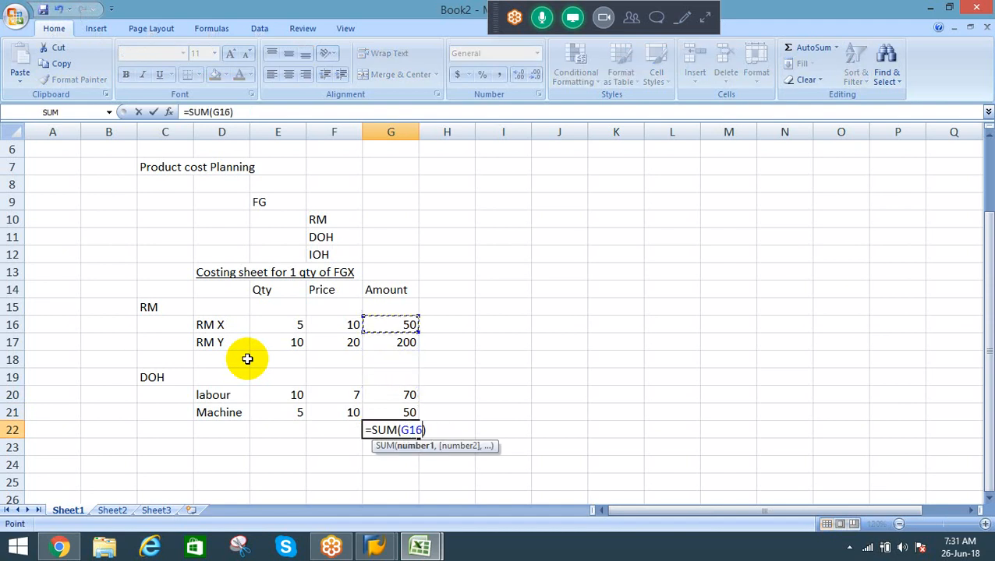
{"action": "key", "text": "shift+Down"}
{"action": "key", "text": "shift+Down"}
{"action": "key", "text": "shift+Down"}
{"action": "key", "text": "shift+Down"}
{"action": "key", "text": "shift+Down"}
{"action": "key", "text": "Return"}
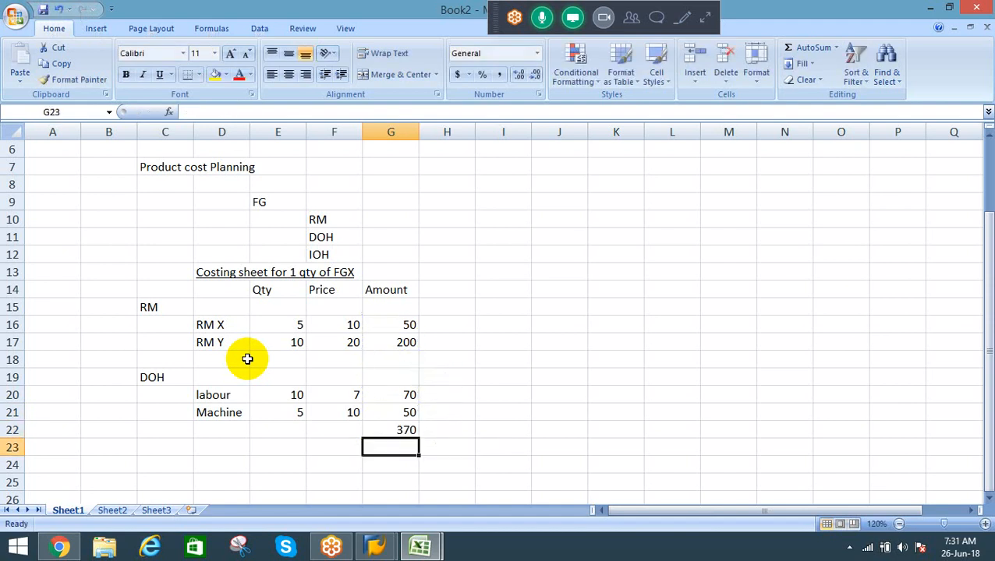
Step: Label the total row "Prime cost" in cell E22
{"action": "key", "text": "Up"}
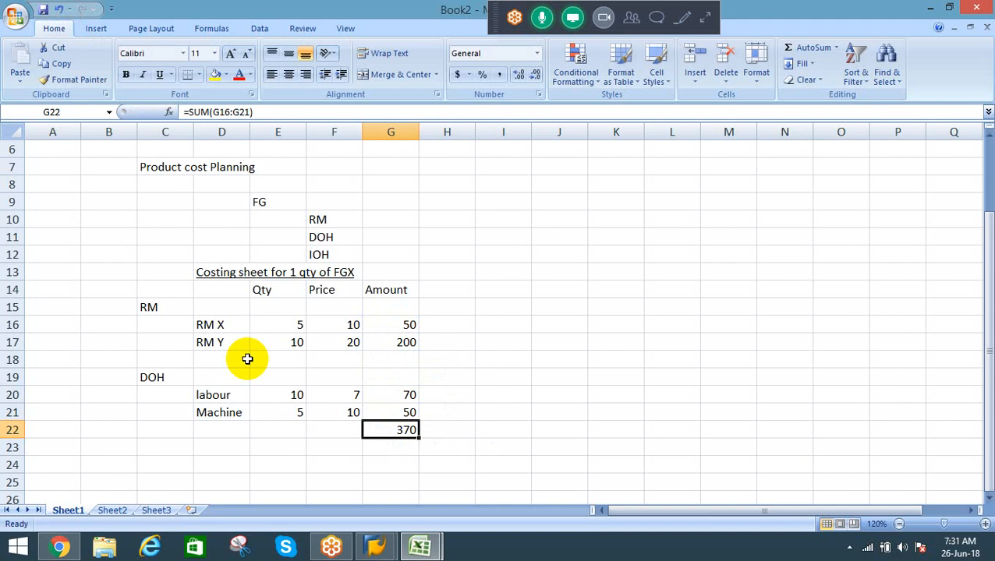
{"action": "key", "text": "Left"}
{"action": "key", "text": "Left"}
{"action": "type", "text": "P"}
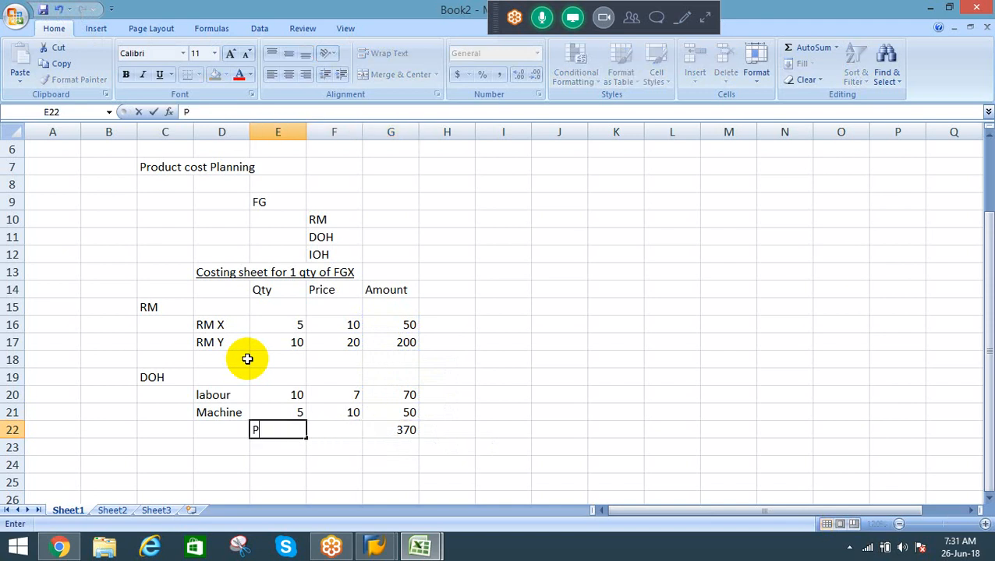
{"action": "type", "text": "rime cost"}
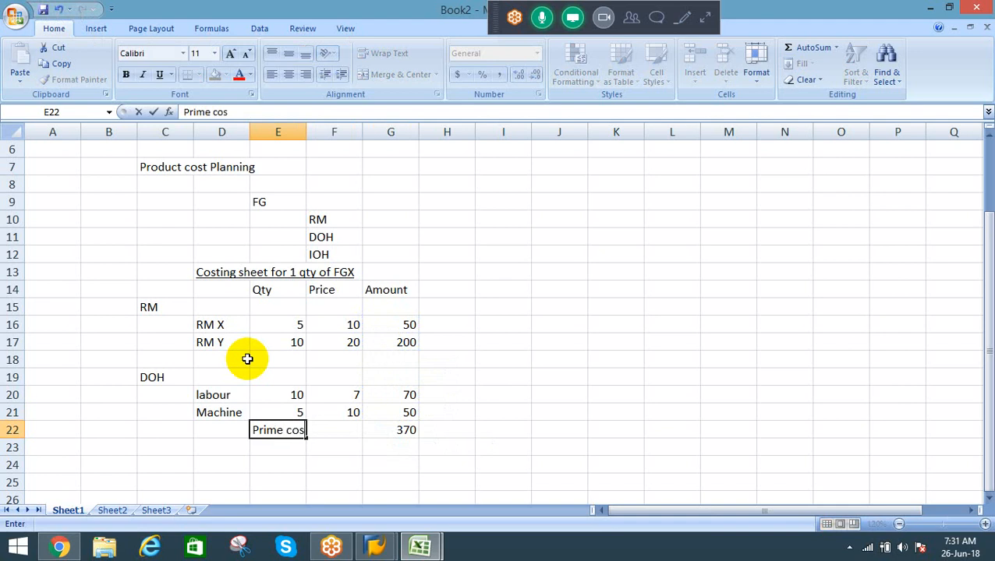
{"action": "key", "text": "Return"}
Step: Make the prime cost total in cell G22 bold
{"action": "key", "text": "Up"}
{"action": "key", "text": "Right"}
{"action": "key", "text": "Right"}
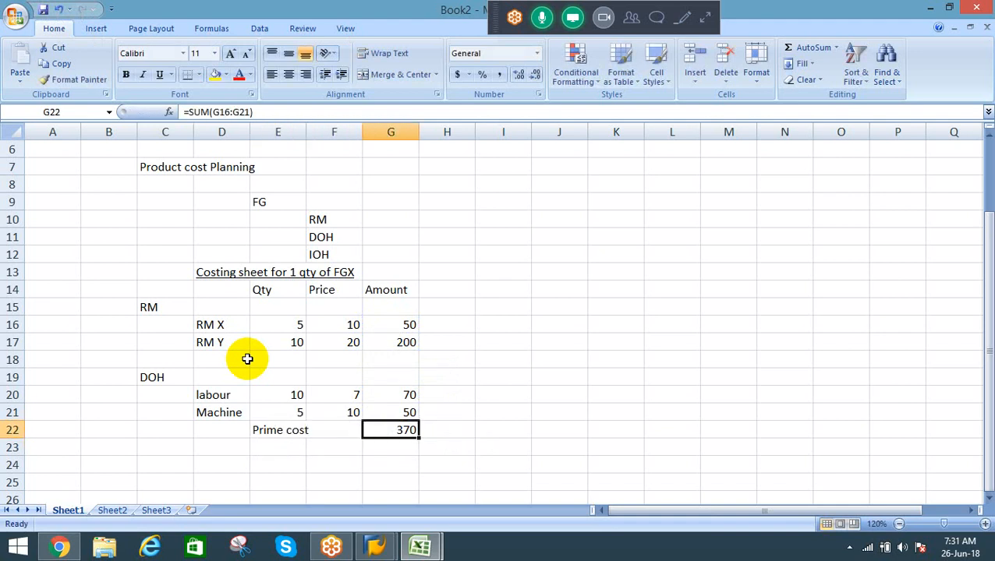
{"action": "key", "text": "ctrl+b"}
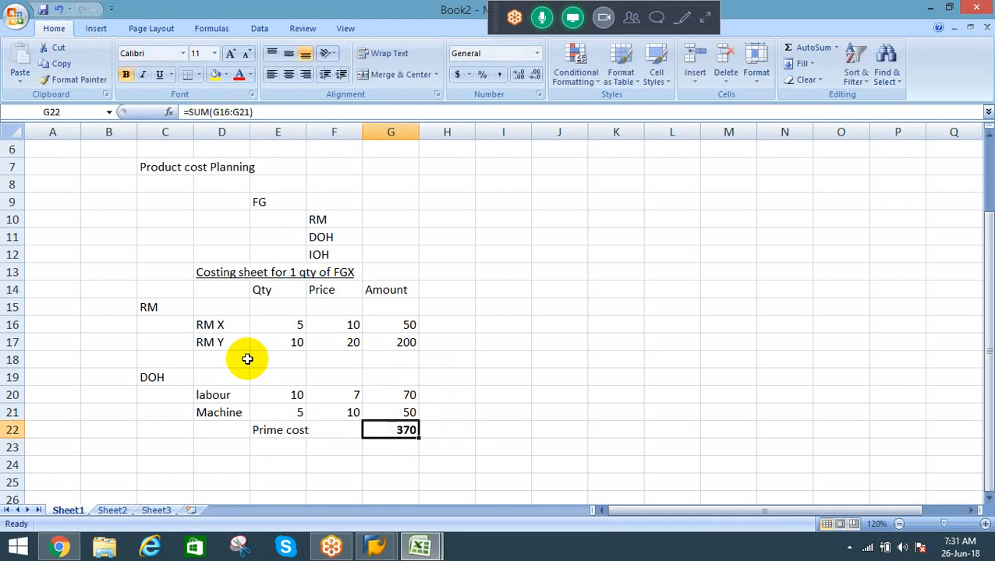
Step: Review the DOH section and its labour and Machine lines against the prime cost total
{"action": "key", "text": "Left"}
{"action": "key", "text": "Left"}
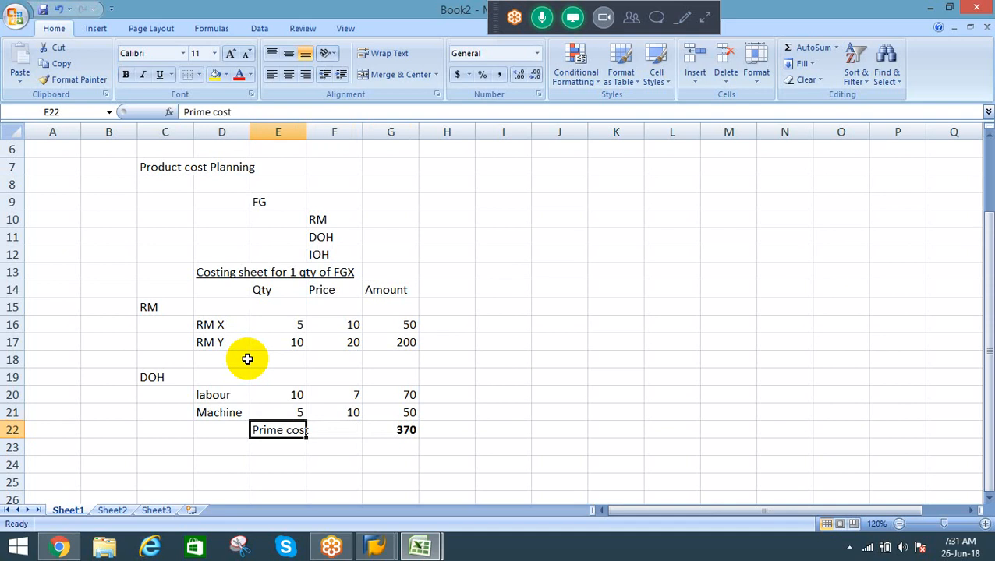
{"action": "key", "text": "Up"}
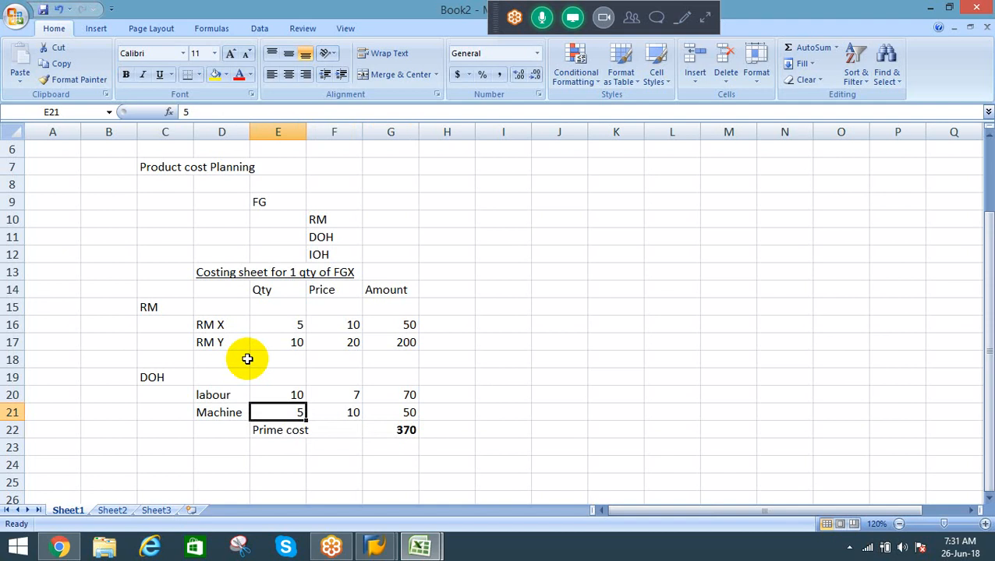
{"action": "key", "text": "Up"}
{"action": "key", "text": "Left"}
{"action": "key", "text": "Left"}
{"action": "key", "text": "Up"}
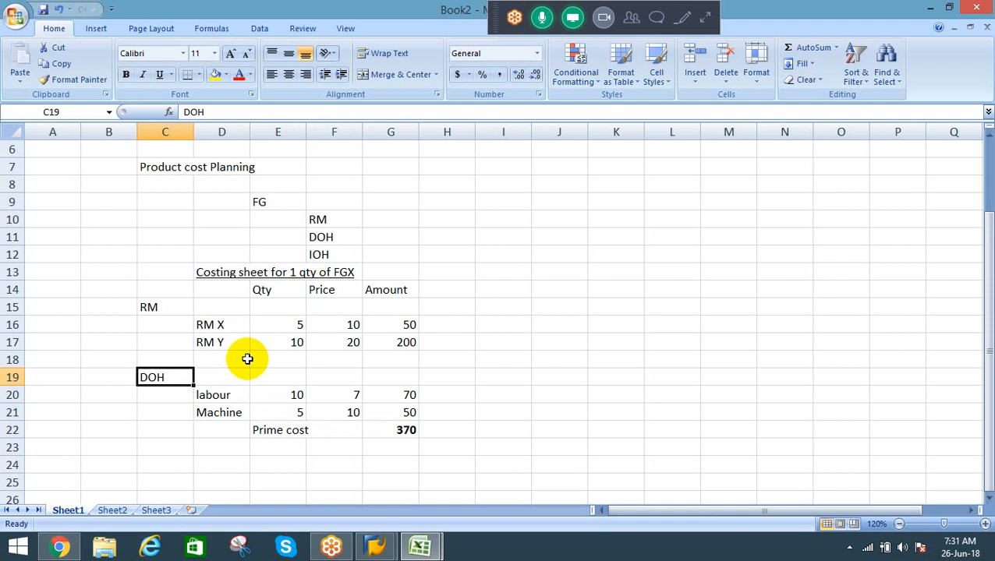
{"action": "key", "text": "Down"}
{"action": "key", "text": "Down"}
{"action": "key", "text": "Down"}
{"action": "key", "text": "Right"}
{"action": "key", "text": "Right"}
{"action": "key", "text": "Right"}
{"action": "key", "text": "Right"}
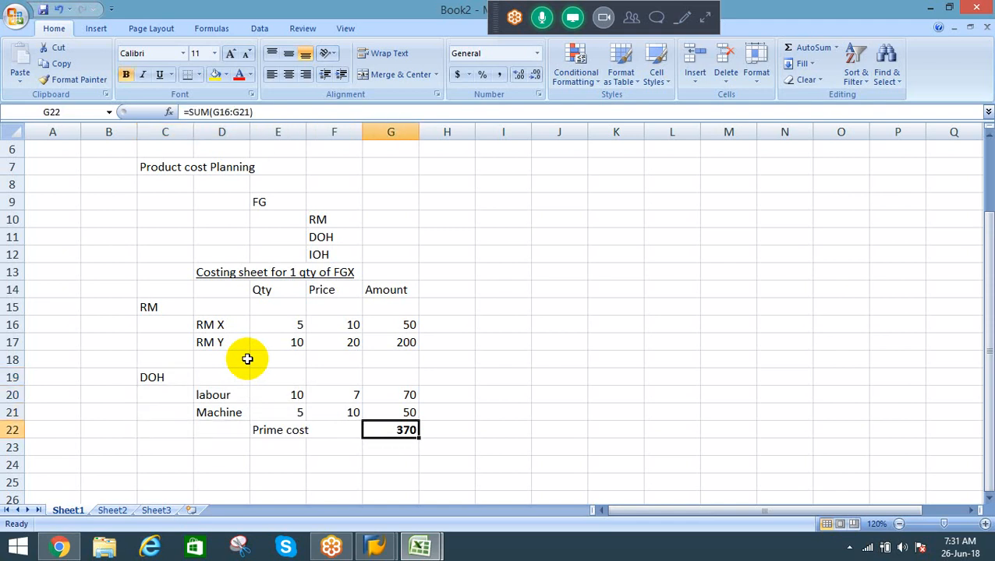
Step: Add a "Factory OH" heading in cell C23, below the prime cost row
{"action": "key", "text": "Down"}
{"action": "key", "text": "Left"}
{"action": "key", "text": "Left"}
{"action": "key", "text": "Left"}
{"action": "key", "text": "Left"}
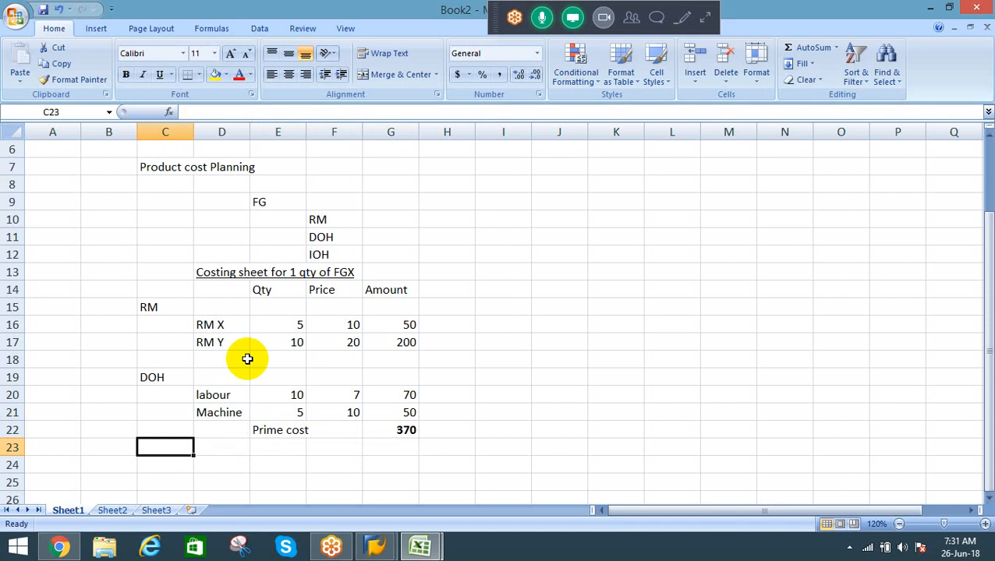
{"action": "type", "text": "Factory "}
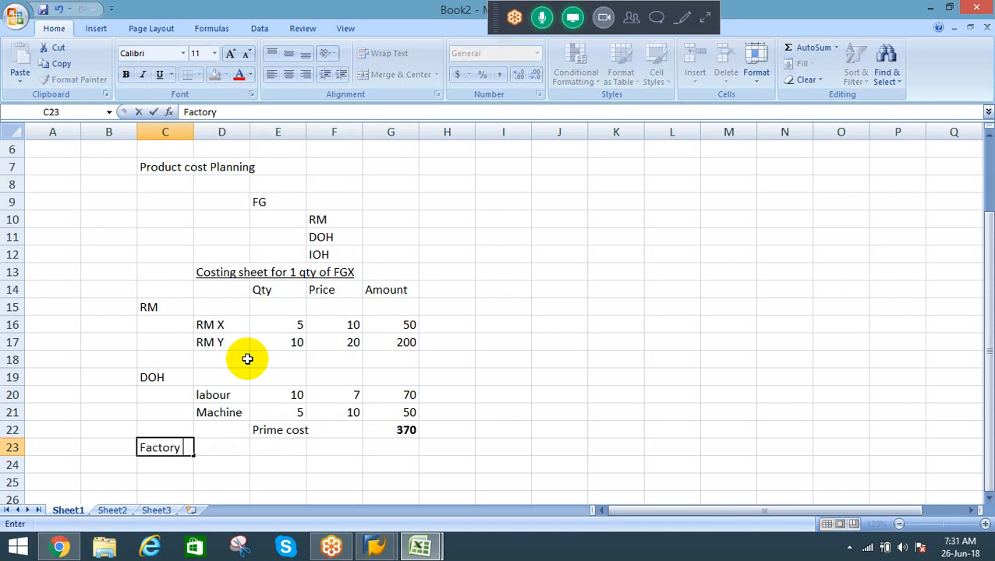
{"action": "type", "text": "OH"}
{"action": "key", "text": "Return"}
{"action": "key", "text": "Up"}
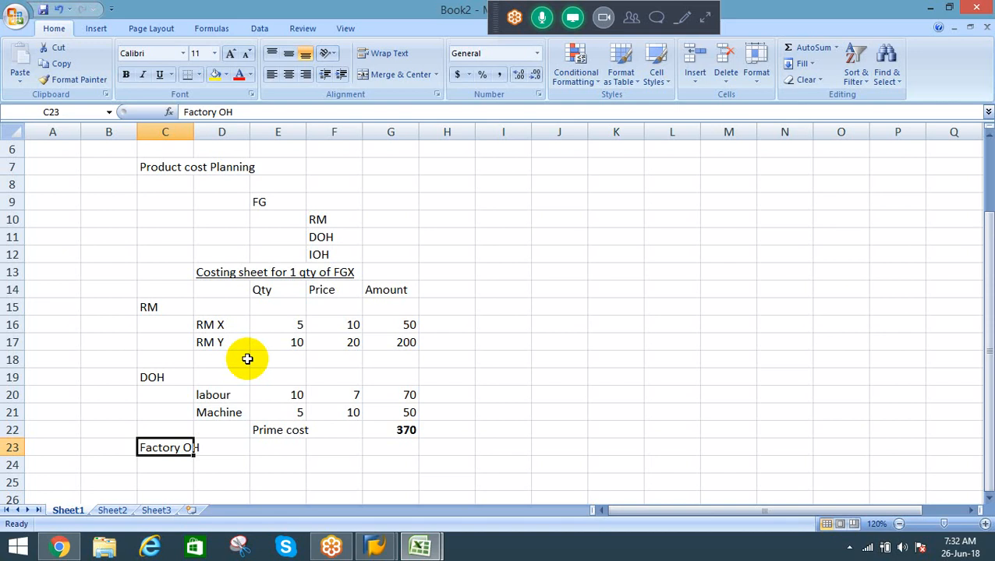
Step: Enter "10% on RM cost" in cell E23 as the basis for Factory OH
{"action": "key", "text": "Right"}
{"action": "key", "text": "Right"}
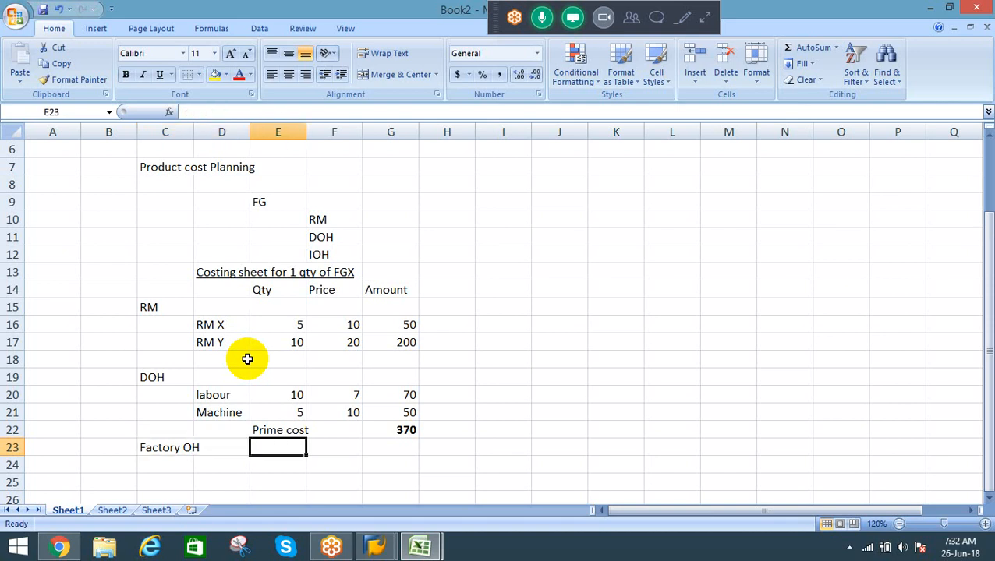
{"action": "type", "text": "10% on"}
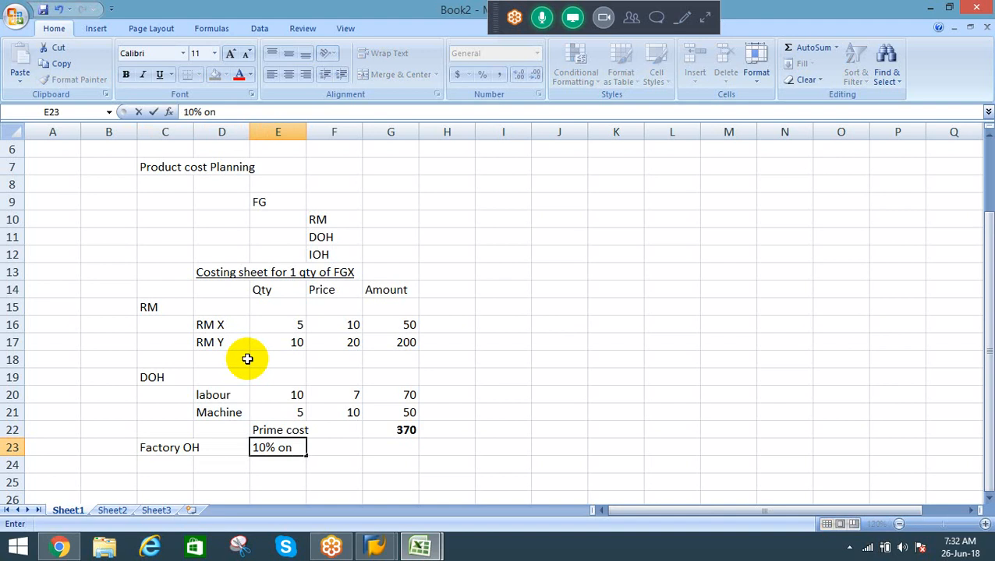
{"action": "type", "text": " RM cost"}
{"action": "key", "text": "Return"}
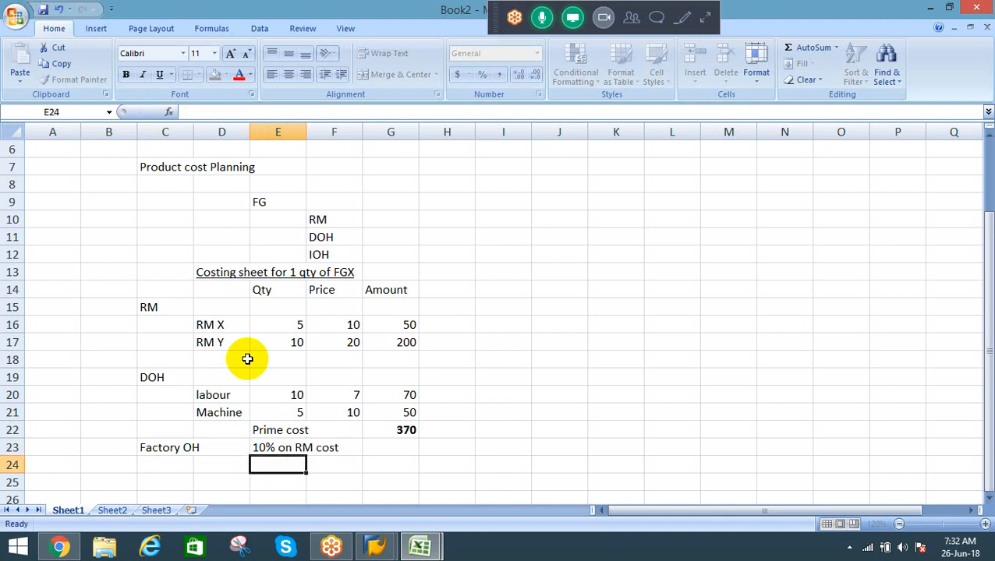
Step: Calculate the Factory OH amount in cell G23 with =250*10%
{"action": "key", "text": "Up"}
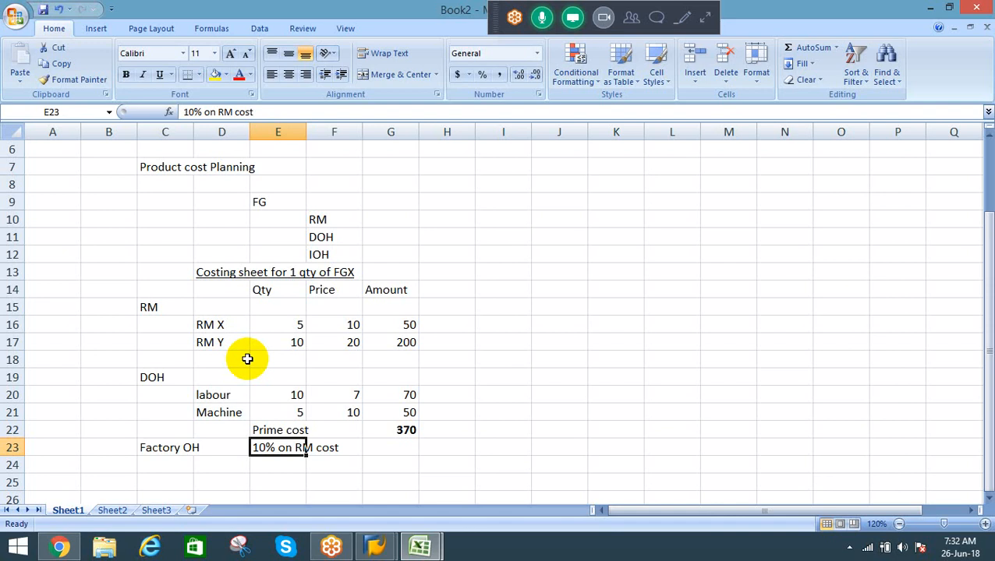
{"action": "key", "text": "Right"}
{"action": "key", "text": "Right"}
{"action": "type", "text": "="}
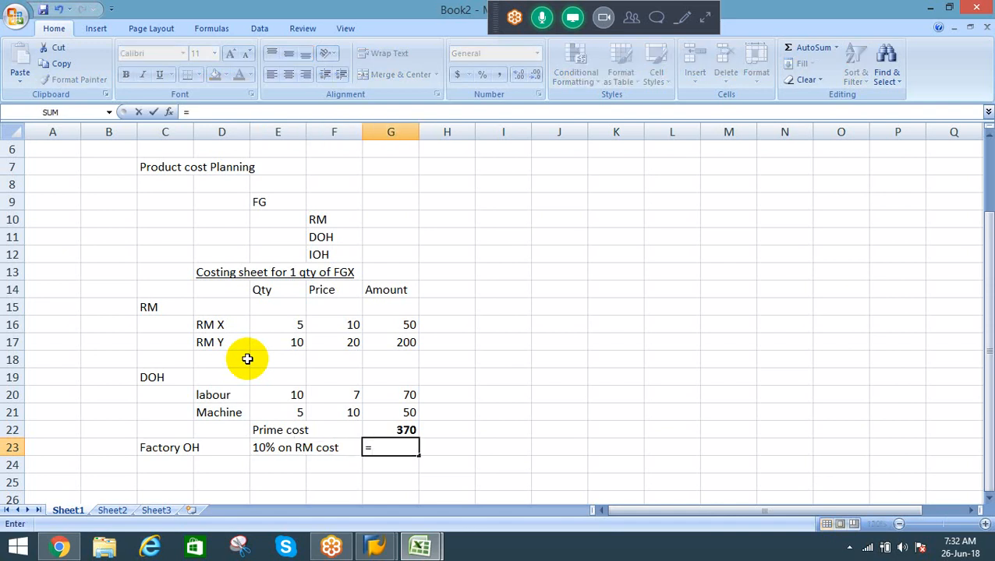
{"action": "type", "text": "250*10"}
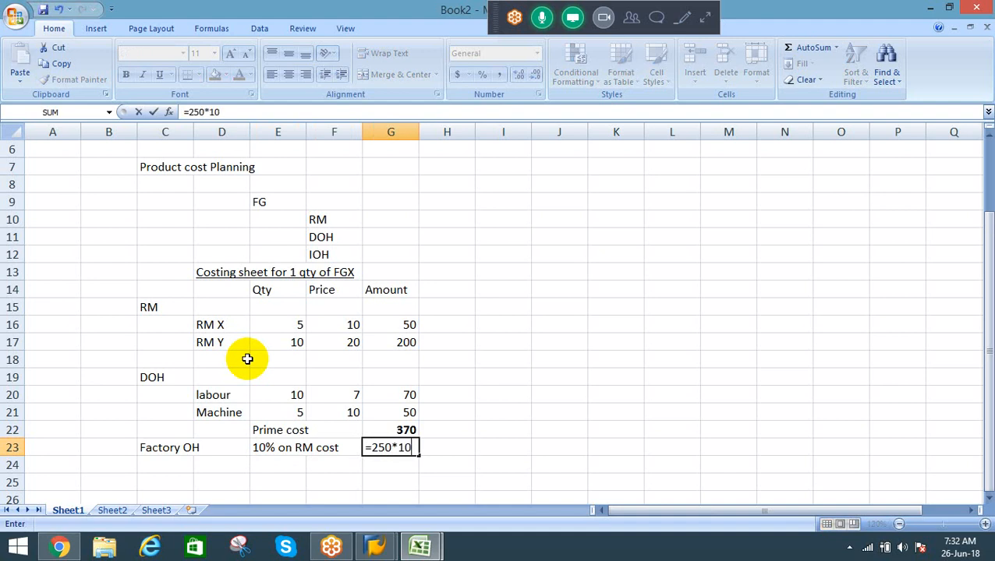
{"action": "type", "text": "%"}
{"action": "key", "text": "ctrl+Return"}
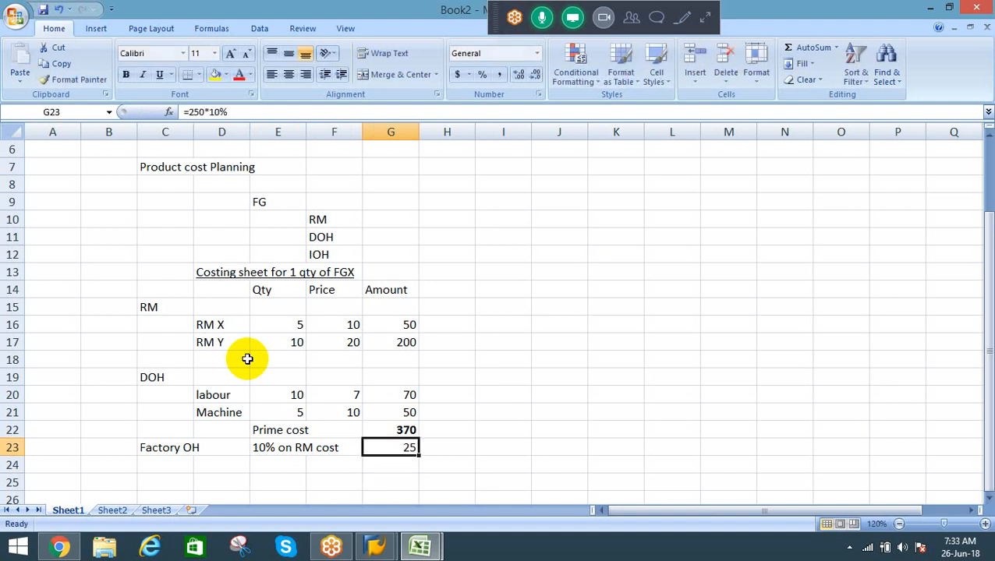
Step: Select the RM X and RM Y amounts in G16:G17 to check their sum
{"action": "key", "text": "Up"}
{"action": "key", "text": "Up"}
{"action": "key", "text": "Up"}
{"action": "key", "text": "Up"}
{"action": "key", "text": "Up"}
{"action": "key", "text": "Up"}
{"action": "key", "text": "shift+Up"}
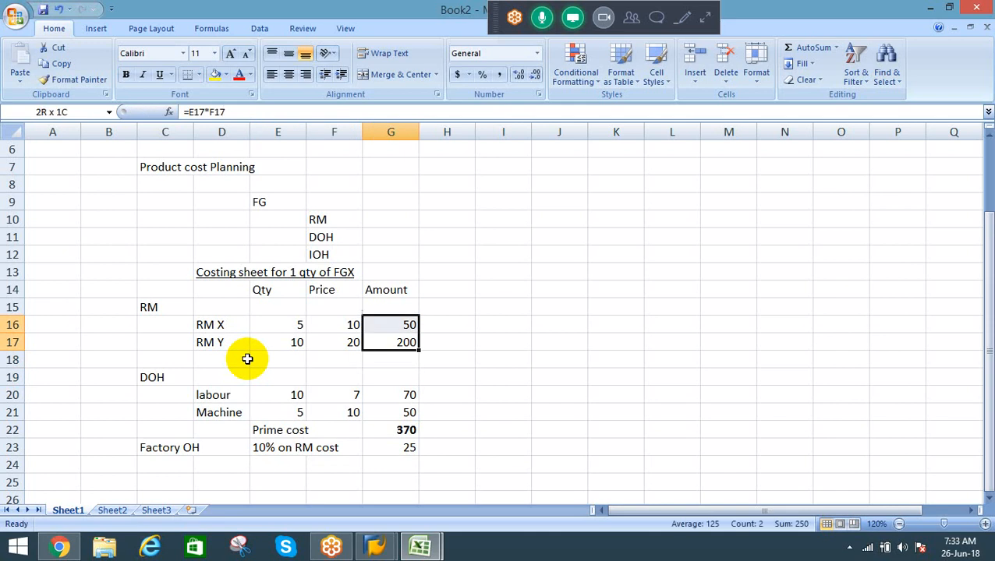
Step: Add the prime cost and Factory OH amounts in cell G24 with =SUM(G22:G23)
{"action": "key", "text": "Down"}
{"action": "key", "text": "Down"}
{"action": "key", "text": "Down"}
{"action": "key", "text": "Down"}
{"action": "key", "text": "Down"}
{"action": "key", "text": "Down"}
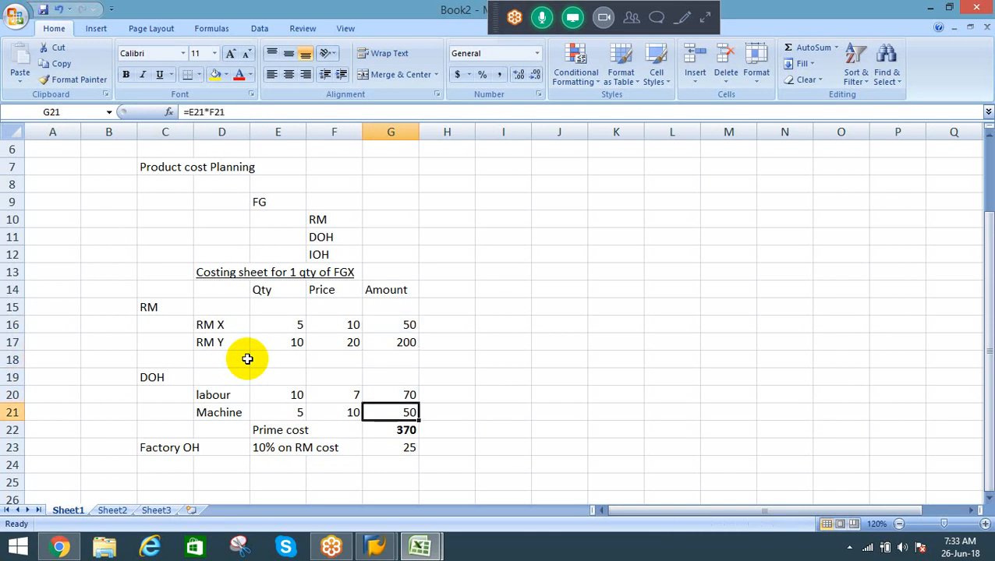
{"action": "key", "text": "Down"}
{"action": "type", "text": "=SUM("}
{"action": "key", "text": "Up"}
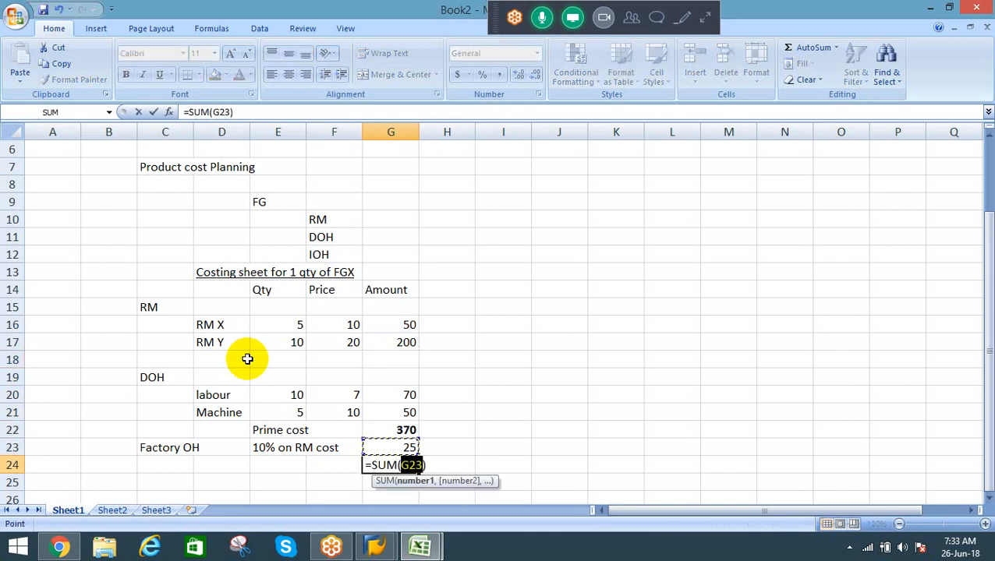
{"action": "key", "text": "shift+Up"}
{"action": "key", "text": "Return"}
Step: Label the new total "Factory cost" in cell E24
{"action": "key", "text": "Up"}
{"action": "key", "text": "Left"}
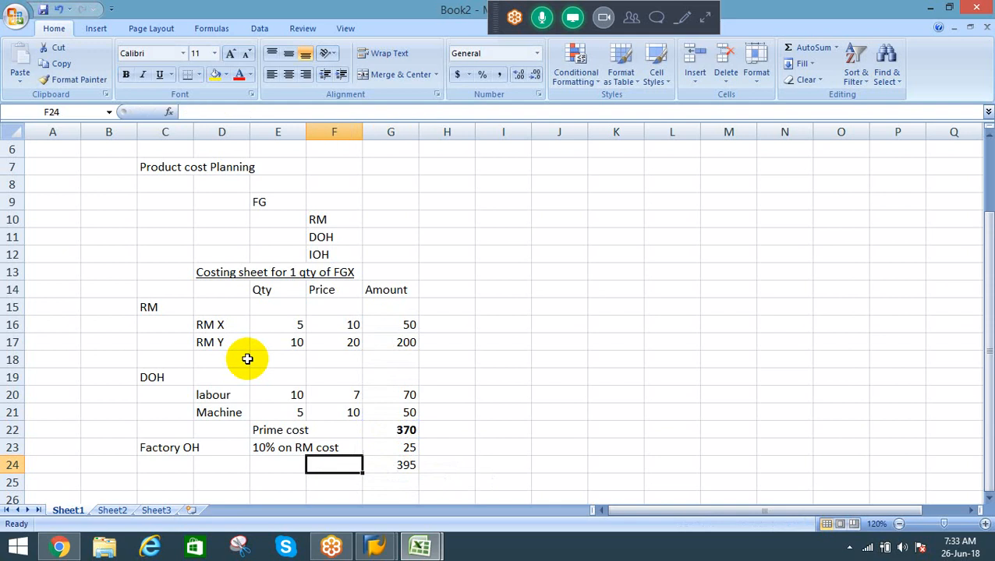
{"action": "key", "text": "Left"}
{"action": "type", "text": "Fact"}
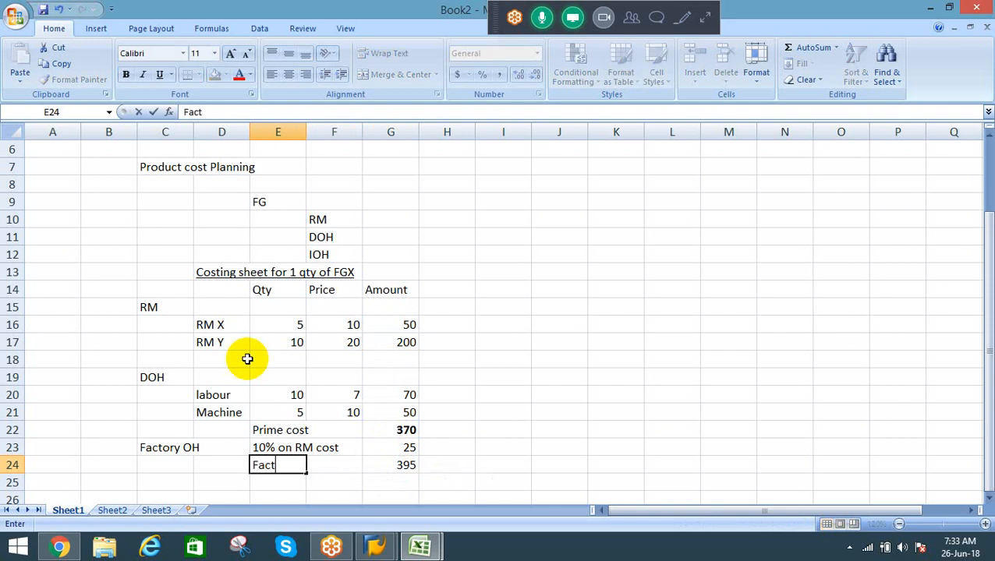
{"action": "type", "text": "ory cost"}
{"action": "key", "text": "Return"}
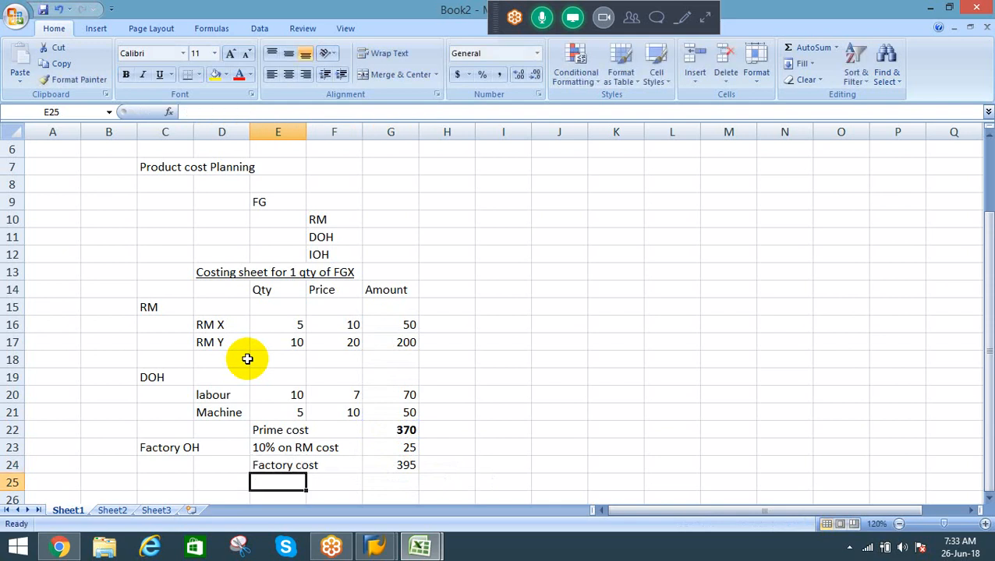
Step: Make the factory cost total in cell G24 bold
{"action": "key", "text": "Right"}
{"action": "key", "text": "Right"}
{"action": "key", "text": "Up"}
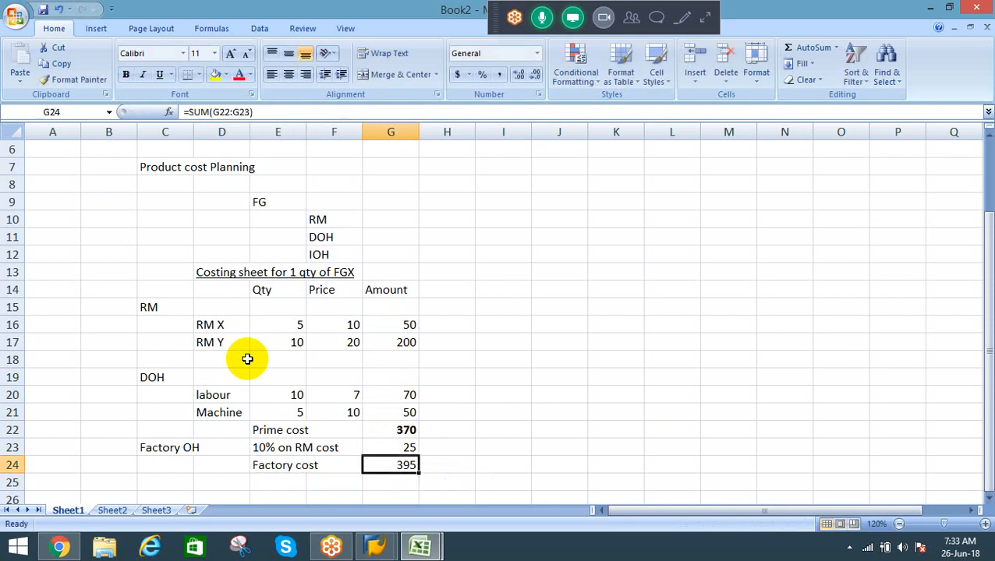
{"action": "key", "text": "ctrl+b"}
Step: Underline the Machine amount in G21 and the Factory OH amount in G23
{"action": "key", "text": "Up"}
{"action": "key", "text": "Up"}
{"action": "key", "text": "Up"}
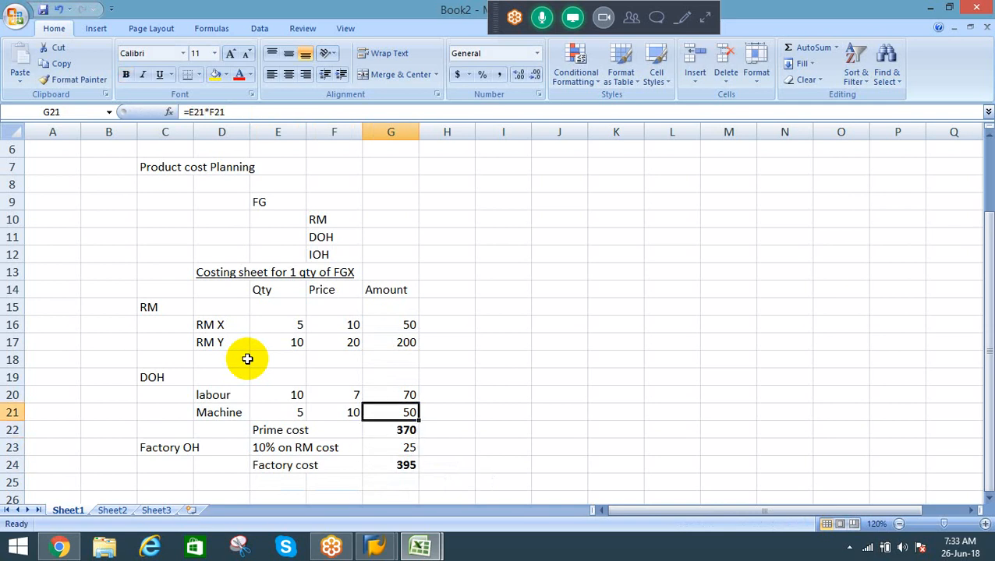
{"action": "key", "text": "ctrl+u"}
{"action": "key", "text": "Down"}
Step: Add an "Admin OH" heading in cell C25, below the factory cost row
{"action": "key", "text": "Down"}
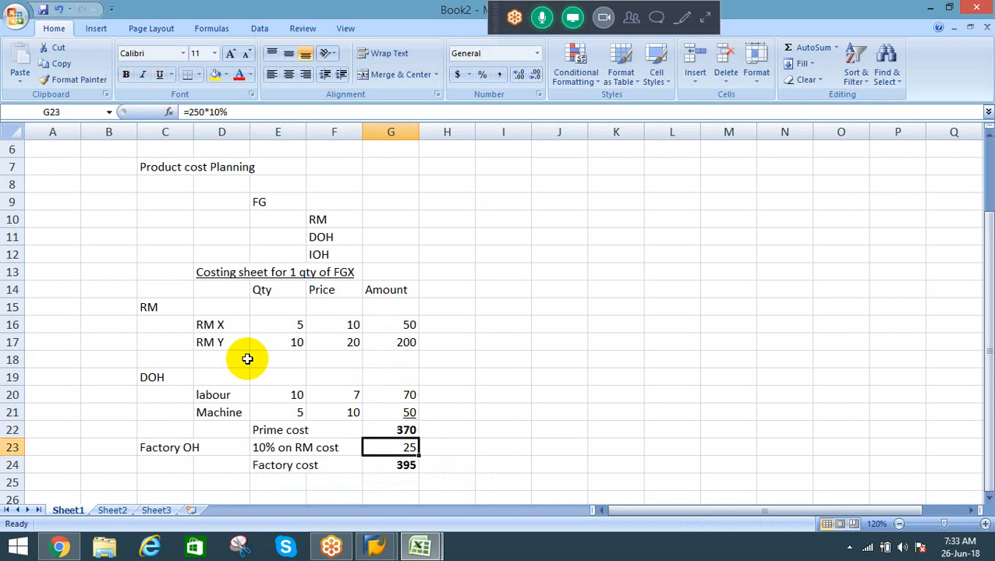
{"action": "key", "text": "ctrl+u"}
{"action": "key", "text": "Down"}
{"action": "key", "text": "Down"}
{"action": "key", "text": "Left"}
{"action": "key", "text": "Left"}
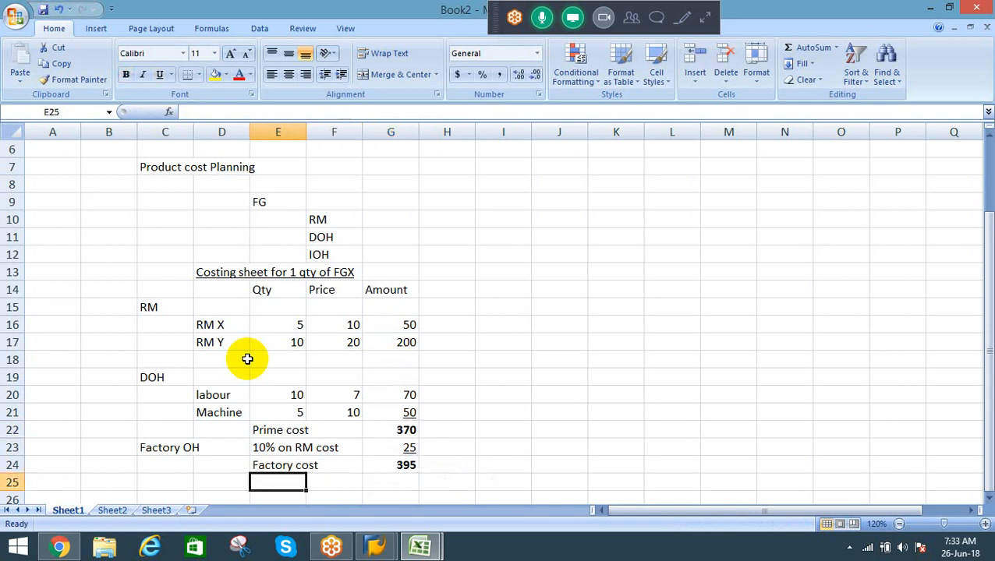
{"action": "key", "text": "Left"}
{"action": "key", "text": "Left"}
{"action": "type", "text": "Admi"}
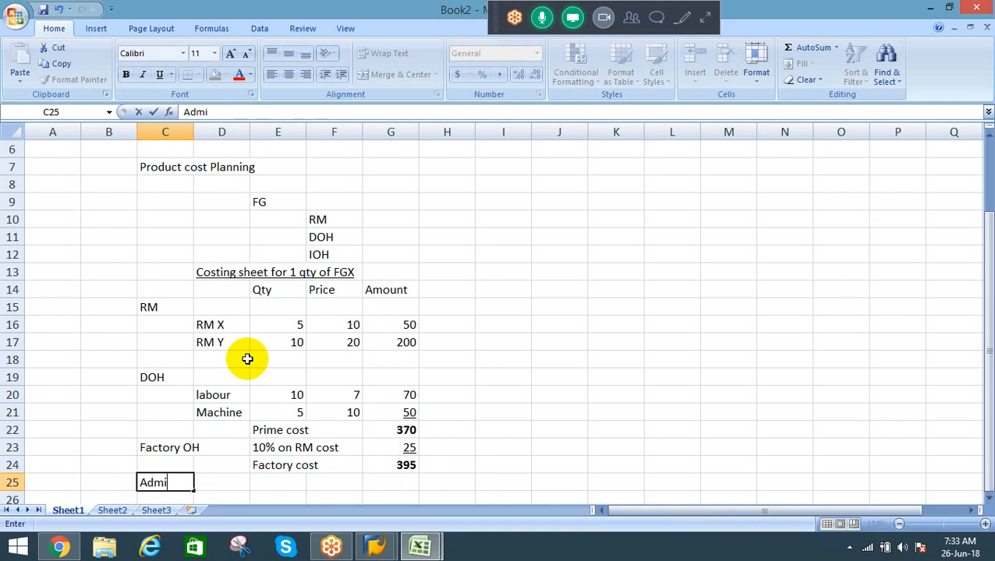
{"action": "type", "text": "n OH"}
{"action": "key", "text": "Right"}
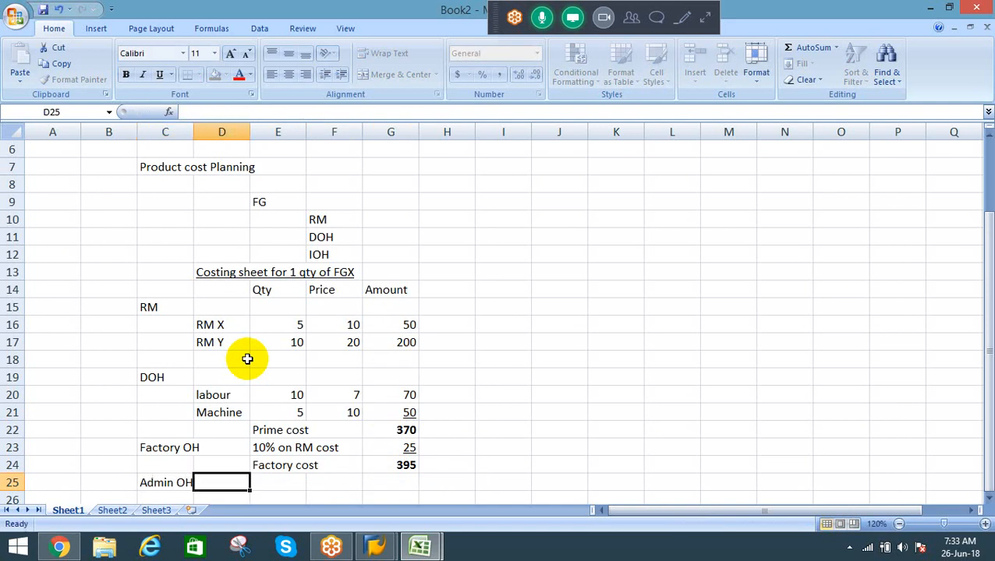
Step: Enter "10% of PC" in cell E25 as the basis for Admin OH
{"action": "key", "text": "Down"}
{"action": "key", "text": "Down"}
{"action": "key", "text": "Down"}
{"action": "key", "text": "Down"}
{"action": "key", "text": "Down"}
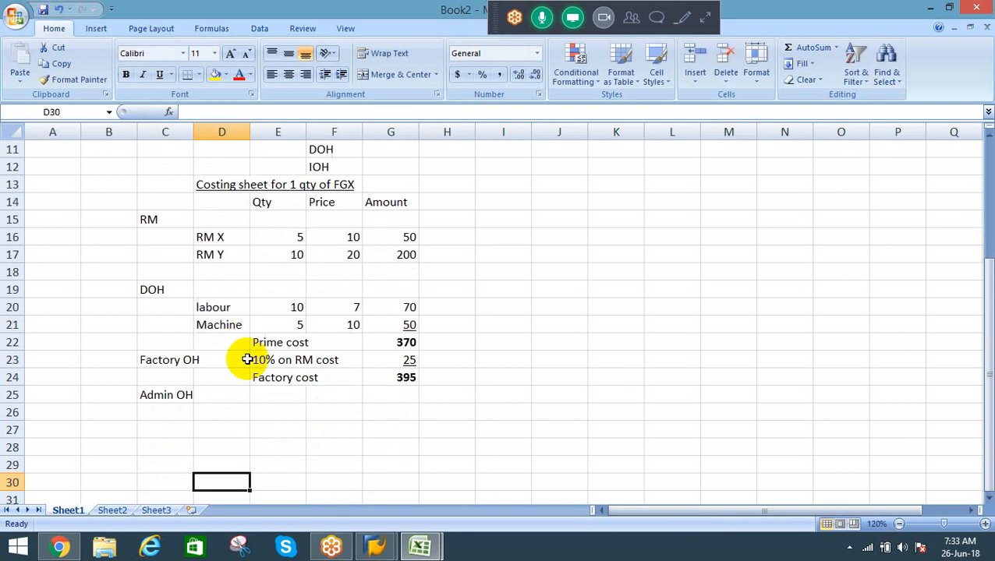
{"action": "key", "text": "Up"}
{"action": "key", "text": "Up"}
{"action": "key", "text": "Up"}
{"action": "key", "text": "Up"}
{"action": "key", "text": "Up"}
{"action": "key", "text": "Right"}
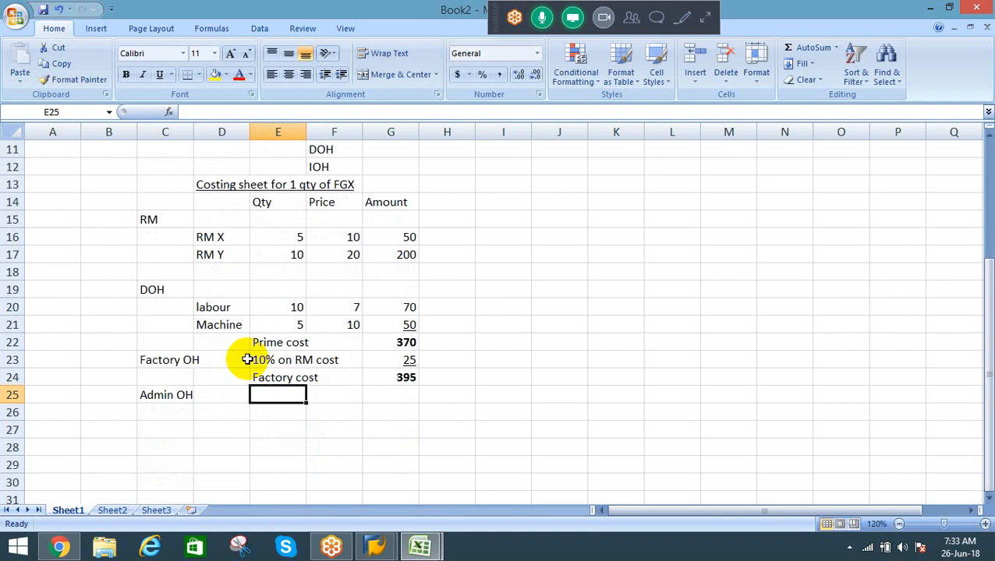
{"action": "type", "text": "10% o"}
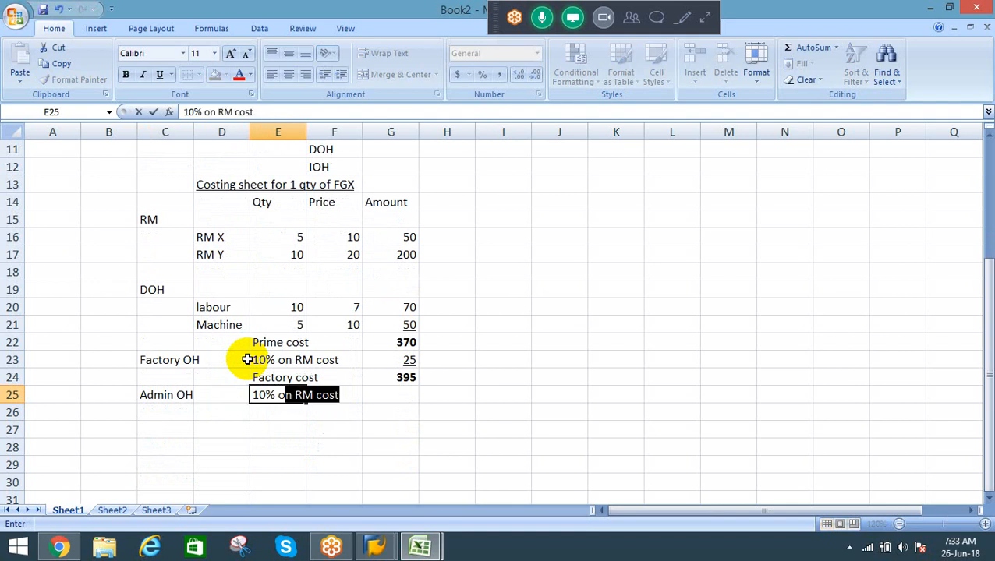
{"action": "type", "text": "f PC"}
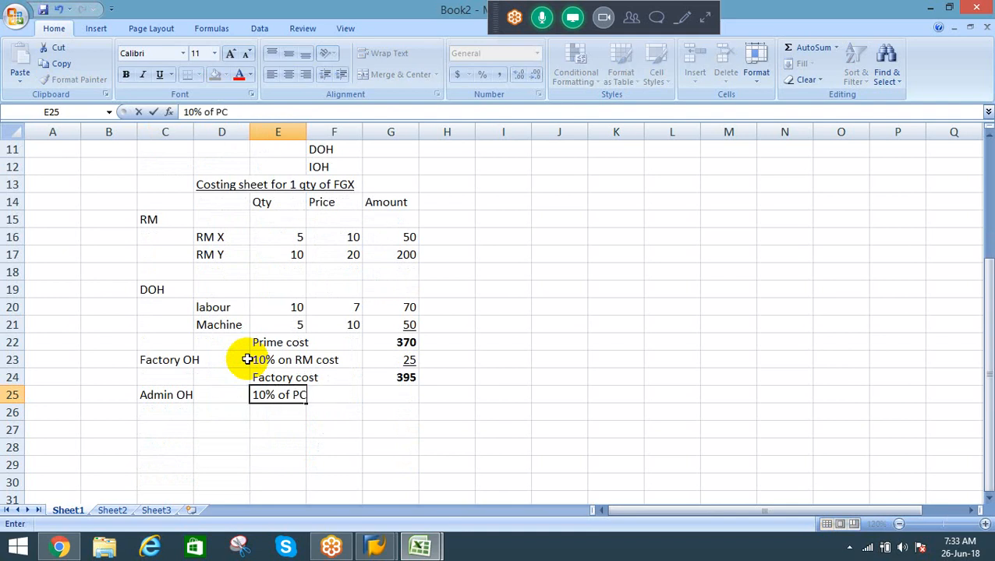
{"action": "key", "text": "Return"}
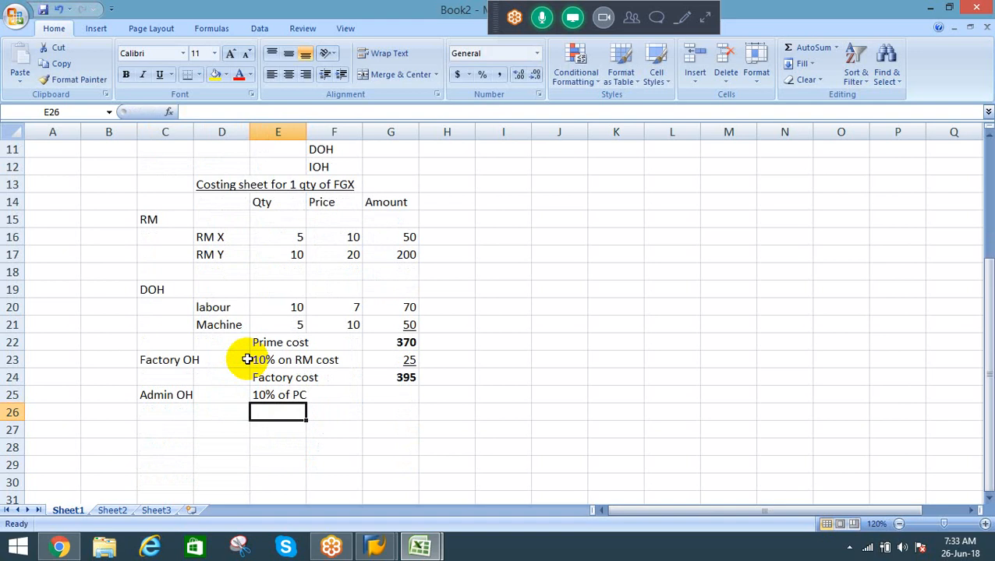
Step: Calculate the Admin OH amount in G25 as 10% of the prime cost in G22
{"action": "key", "text": "Up"}
{"action": "key", "text": "Right"}
{"action": "key", "text": "Right"}
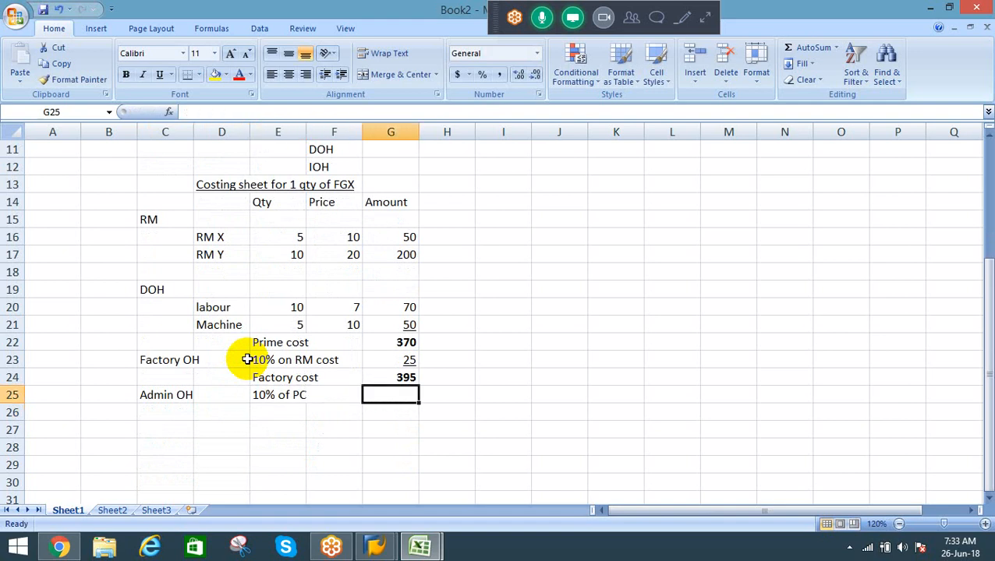
{"action": "type", "text": "="}
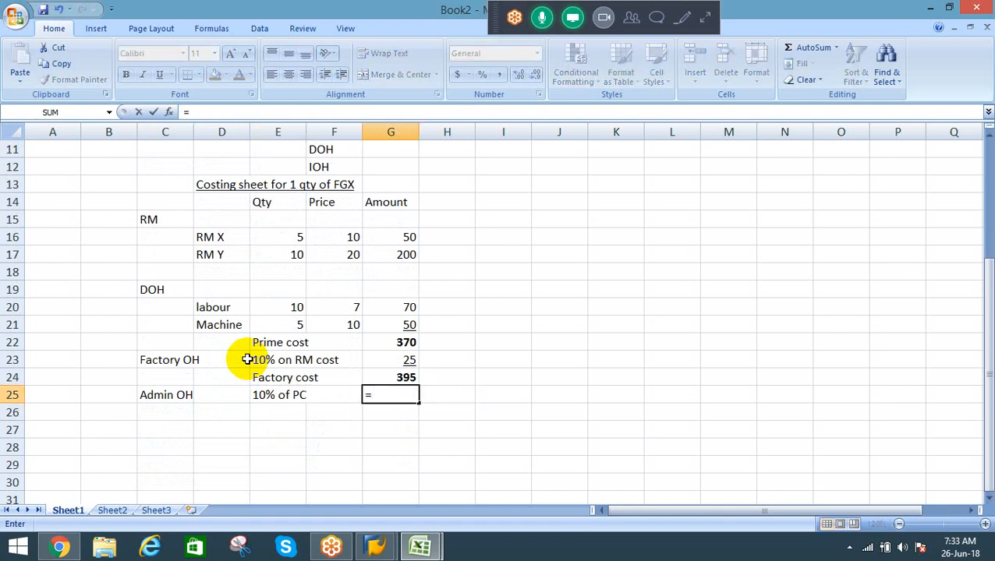
{"action": "key", "text": "Up"}
{"action": "key", "text": "Up"}
{"action": "key", "text": "Up"}
{"action": "type", "text": "*10%"}
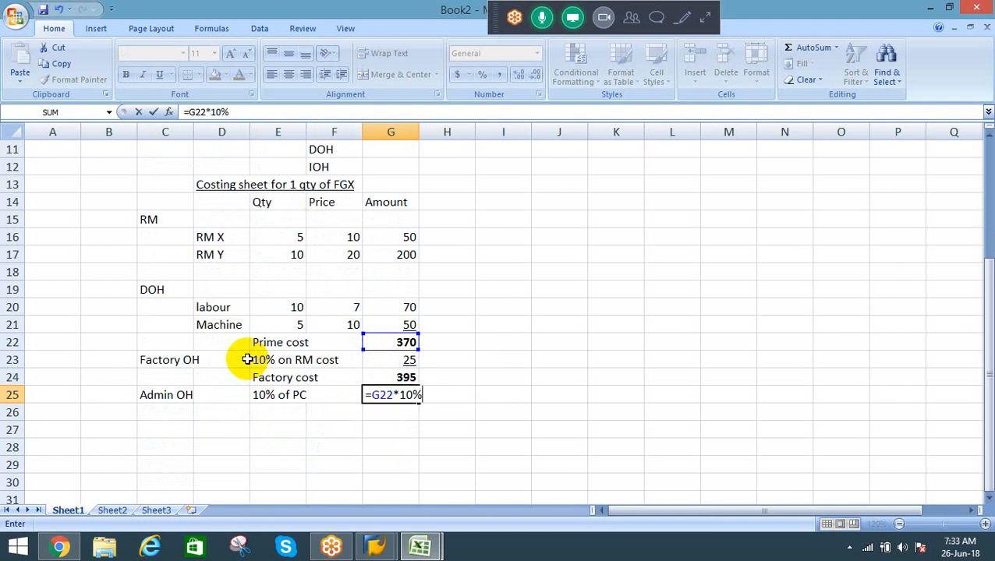
{"action": "key", "text": "Return"}
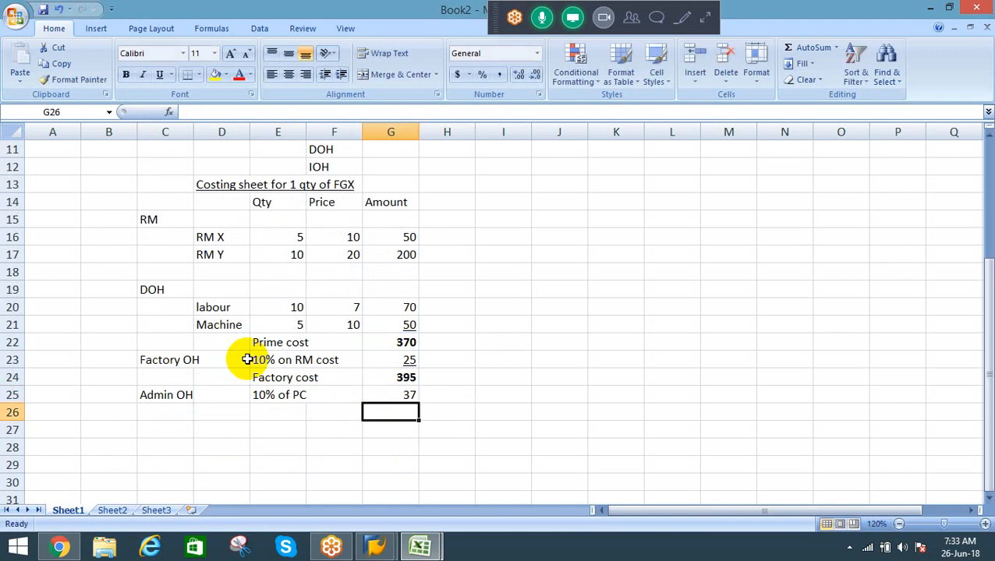
Step: Sum the factory cost and Admin OH amounts, G24:G25, in cell G26
{"action": "key", "text": "alt+equal"}
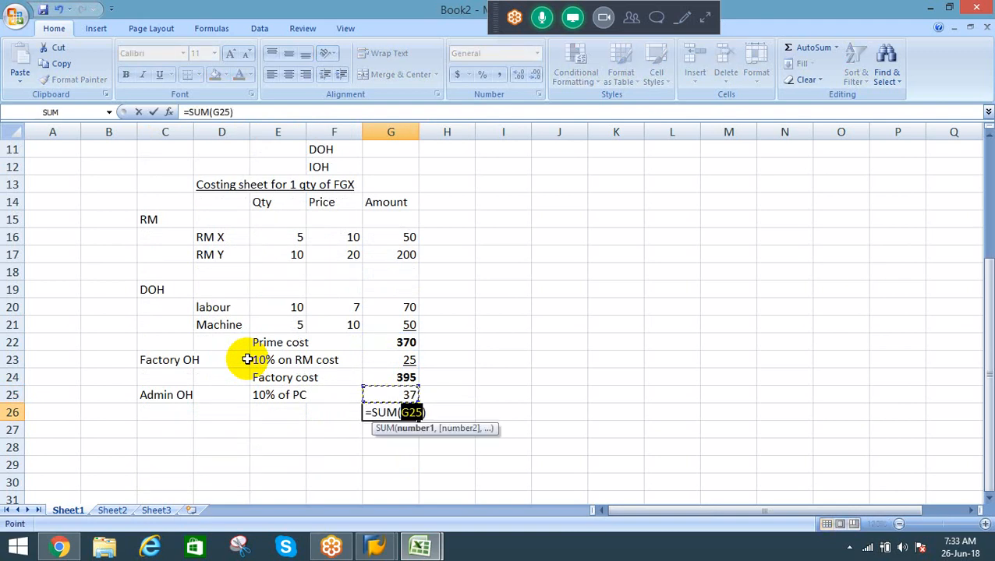
{"action": "key", "text": "Up"}
{"action": "key", "text": "shift+Down"}
{"action": "key", "text": "Return"}
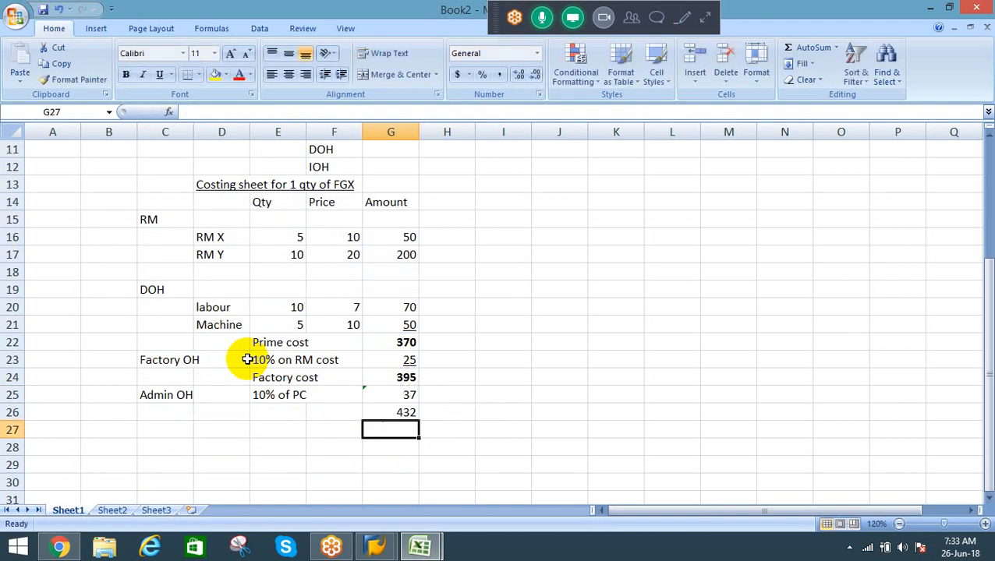
{"action": "key", "text": "Up"}
{"action": "key", "text": "Left"}
{"action": "key", "text": "Left"}
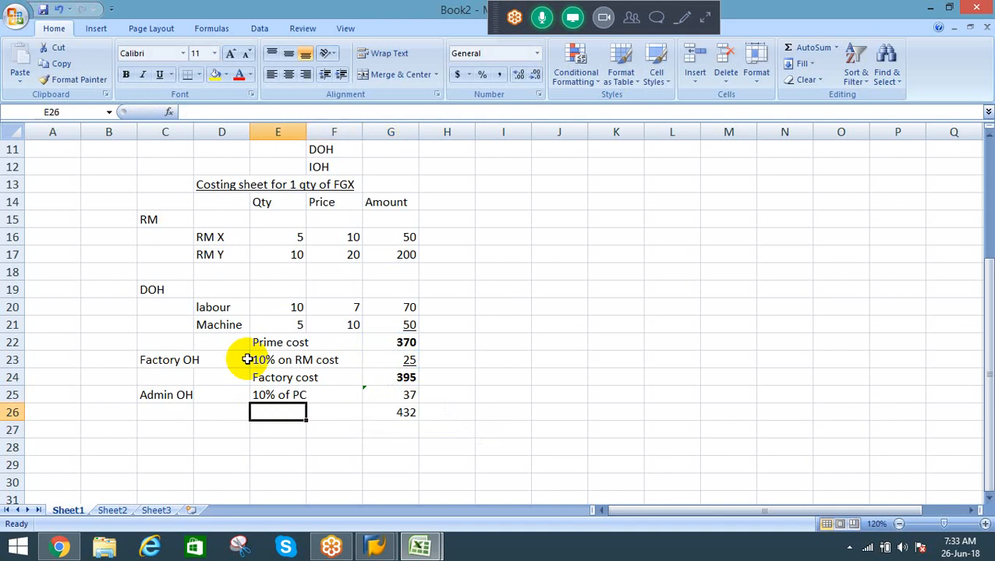
{"action": "type", "text": "COGM"}
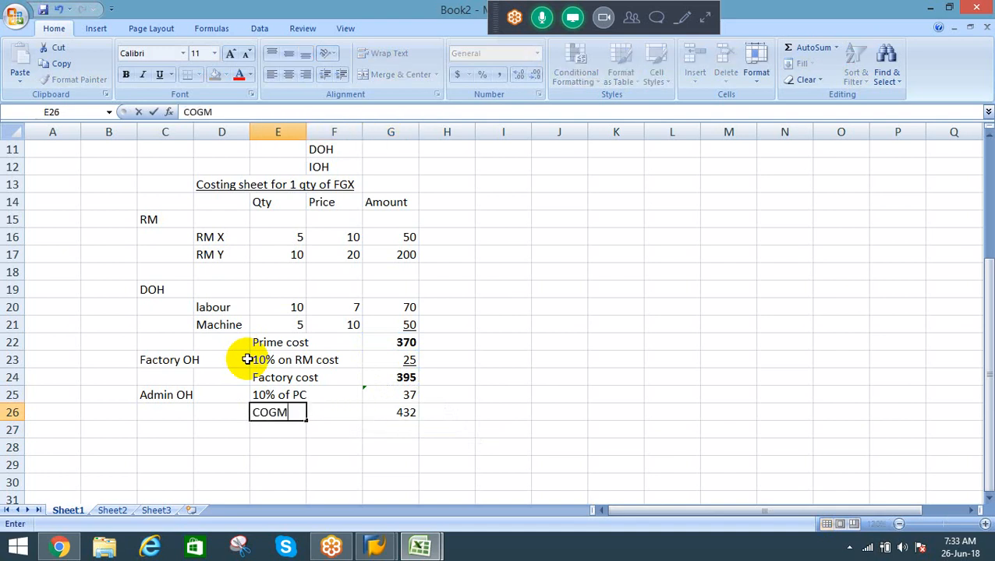
{"action": "key", "text": "Escape"}
{"action": "key", "text": "Left"}
Step: Label the total in row 26 "Cost of goods manufactured" in cell D26
{"action": "key", "text": "Left"}
{"action": "key", "text": "Right"}
{"action": "key", "text": "Right"}
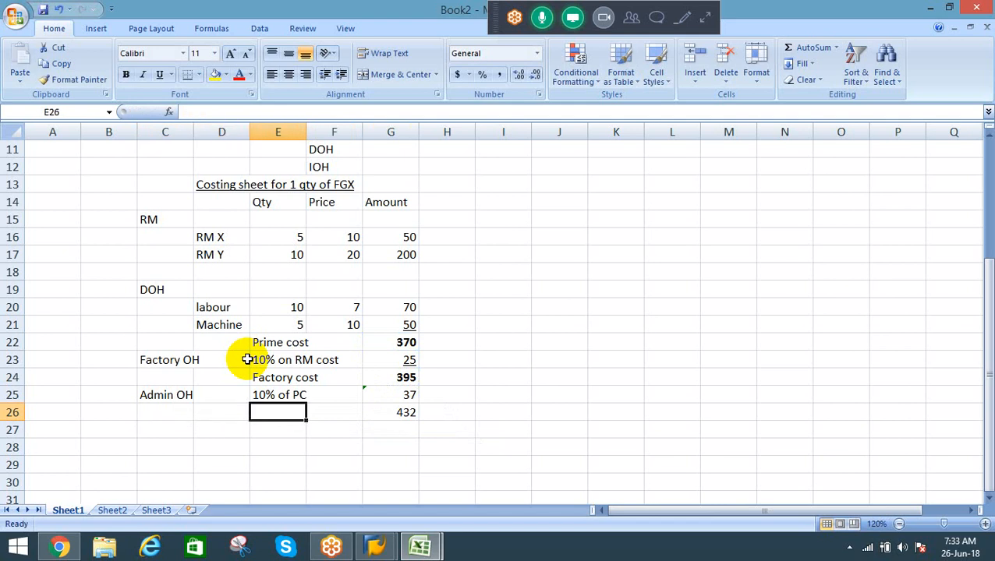
{"action": "key", "text": "Left"}
{"action": "key", "text": "Left"}
{"action": "key", "text": "Right"}
{"action": "type", "text": "Cos"}
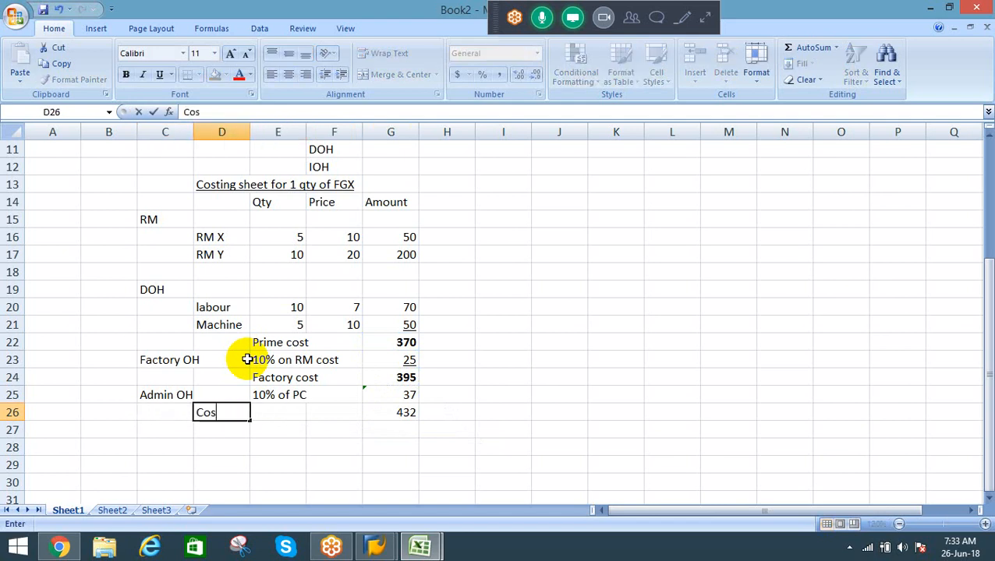
{"action": "type", "text": "t of goods"}
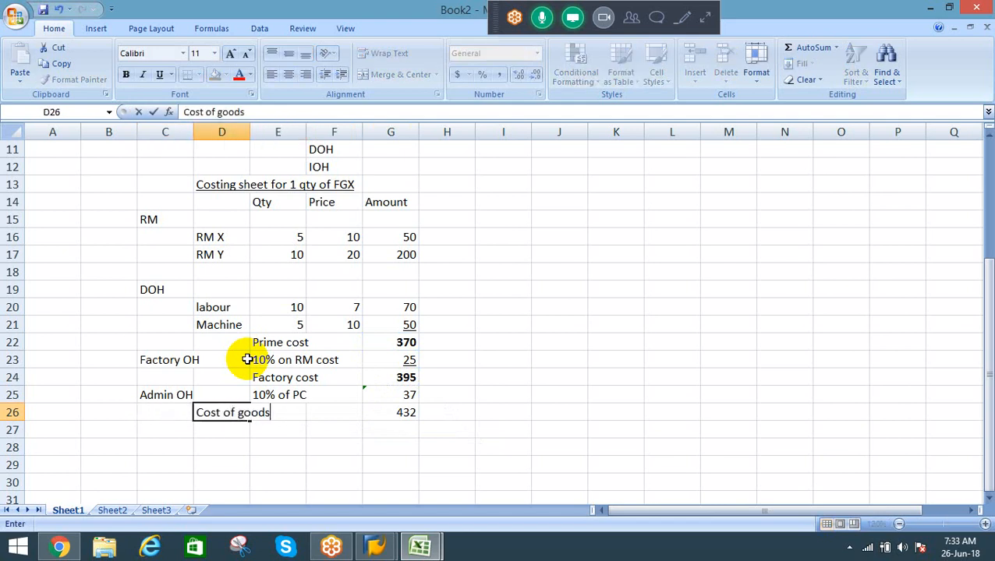
{"action": "type", "text": " manufactured"}
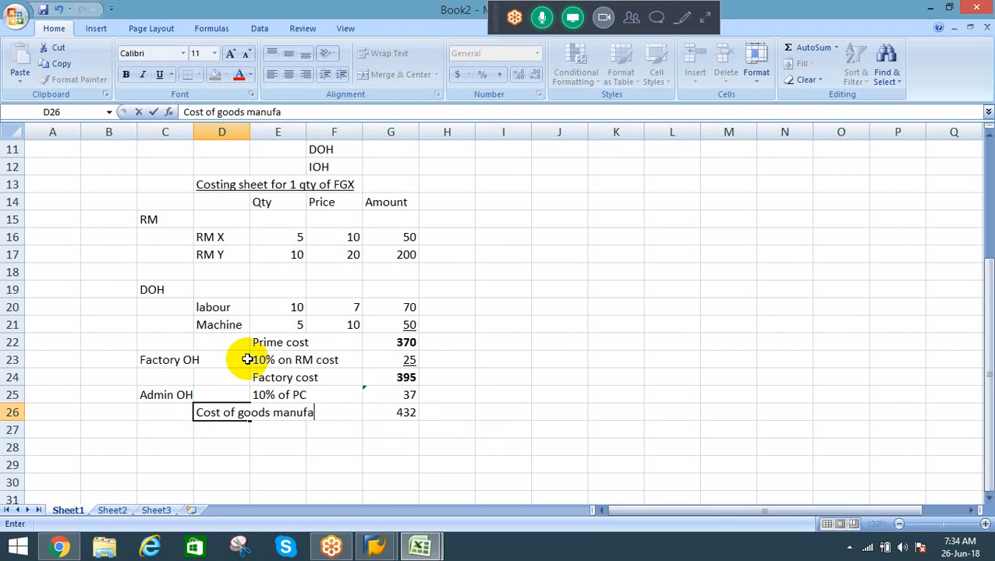
{"action": "key", "text": "Return"}
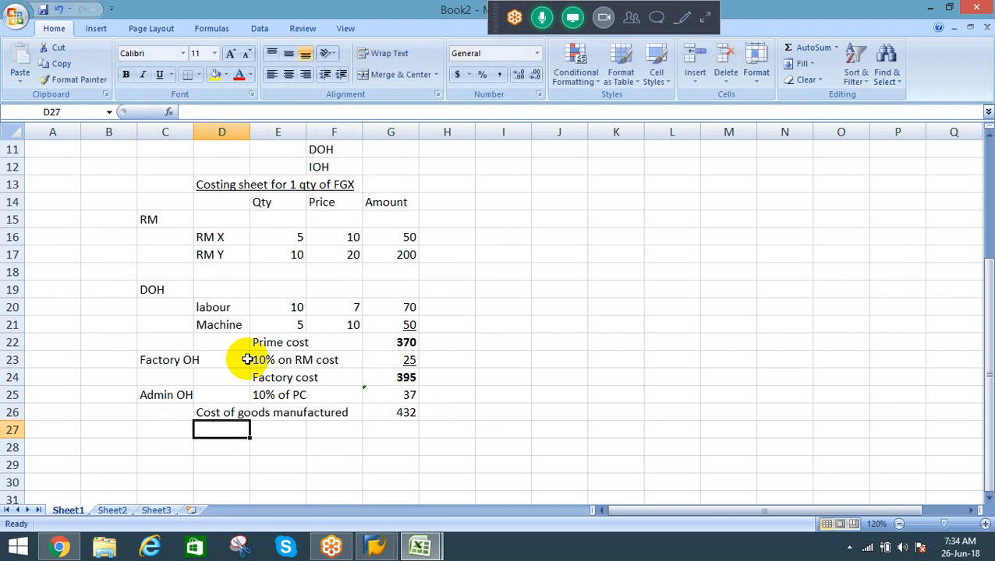
Step: Underline the Admin OH amount in G25, and make the cost of goods manufactured total in G26 bold and underlined
{"action": "key", "text": "Up"}
{"action": "key", "text": "Right"}
{"action": "key", "text": "Right"}
{"action": "key", "text": "Right"}
{"action": "key", "text": "Up"}
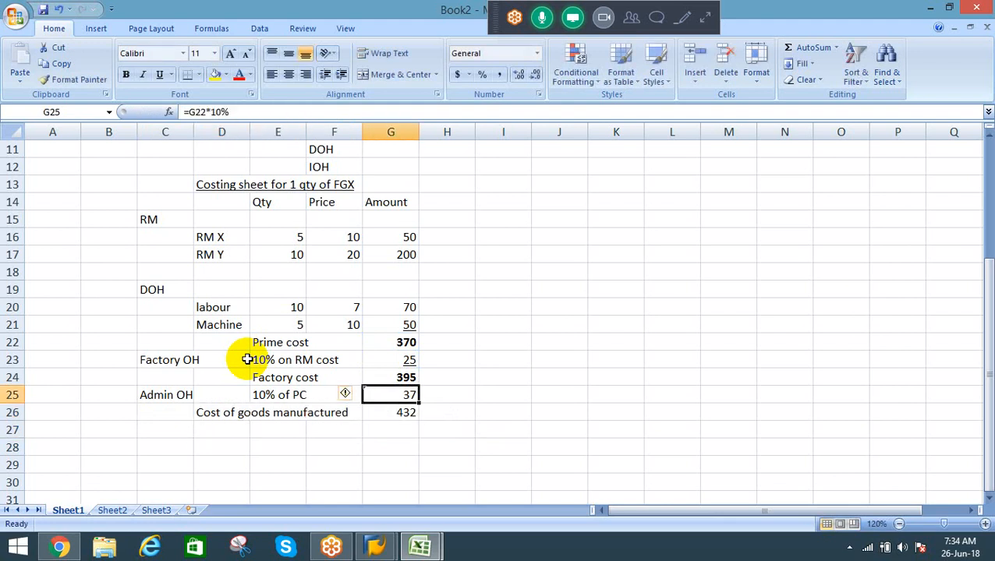
{"action": "key", "text": "ctrl+u"}
{"action": "key", "text": "Down"}
{"action": "key", "text": "ctrl+b"}
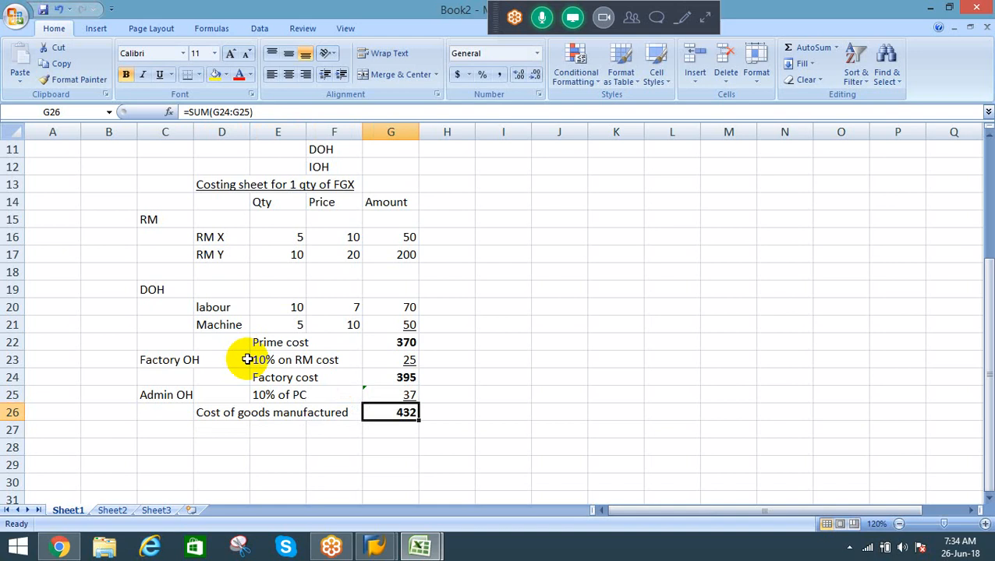
{"action": "key", "text": "ctrl+u"}
Step: Add a "Selling OH" heading in cell C27, below the cost of goods manufactured row
{"action": "key", "text": "Down"}
{"action": "key", "text": "Left"}
{"action": "key", "text": "Left"}
{"action": "key", "text": "Left"}
{"action": "key", "text": "Left"}
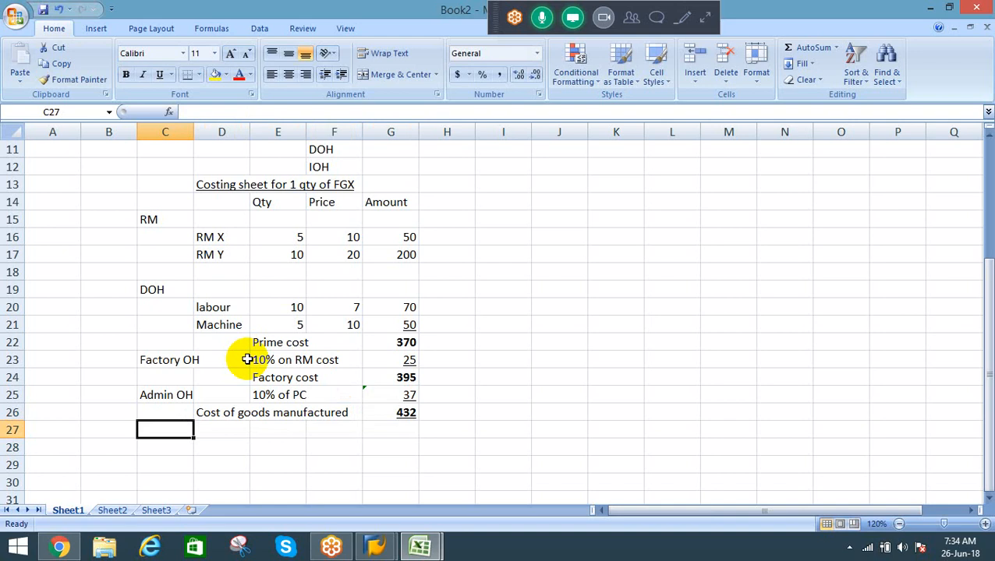
{"action": "type", "text": "Sell"}
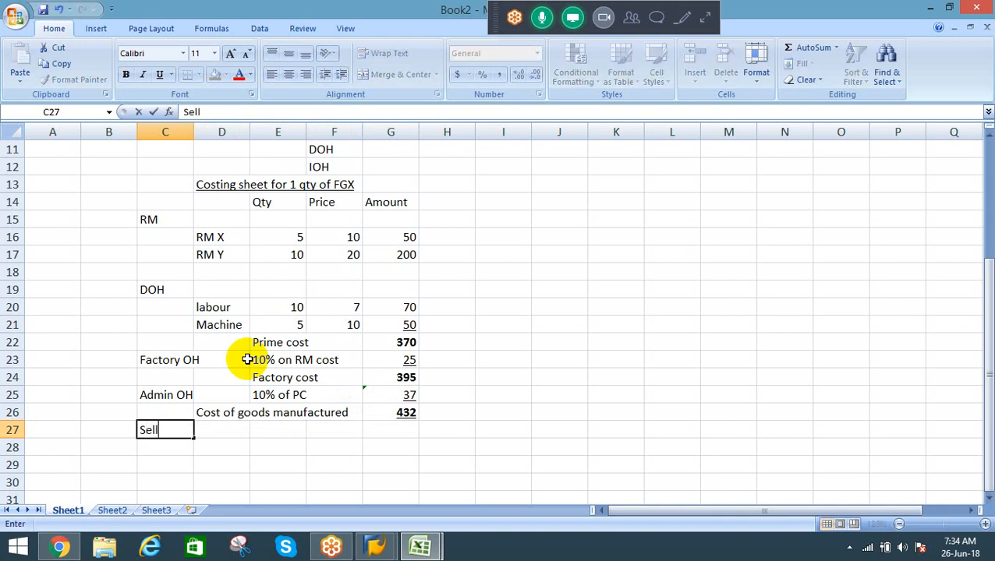
{"action": "type", "text": "ing OH"}
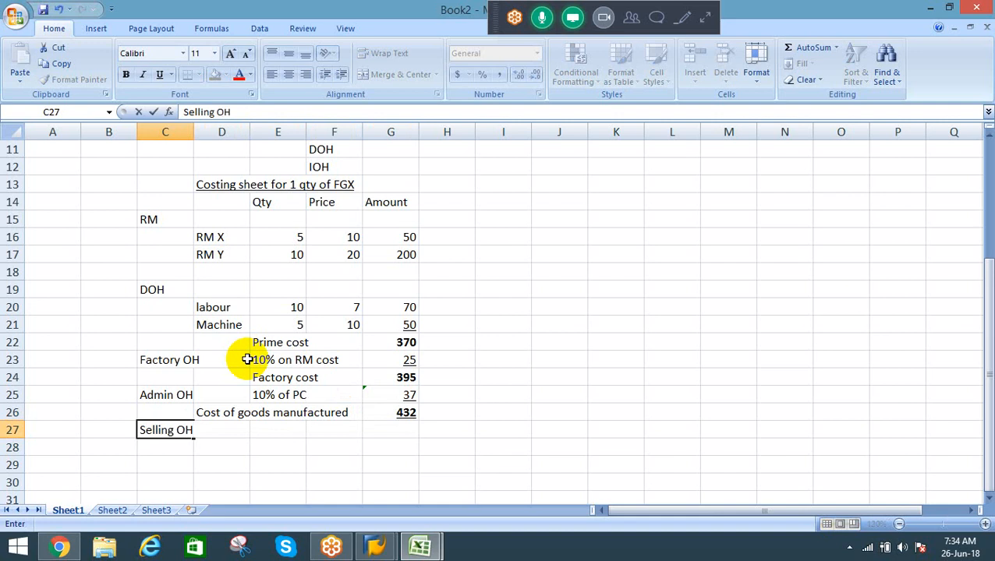
Step: Enter "10% of COGM" in cell E27 as the basis for Selling OH
{"action": "key", "text": "Tab"}
{"action": "key", "text": "Tab"}
{"action": "type", "text": "10"}
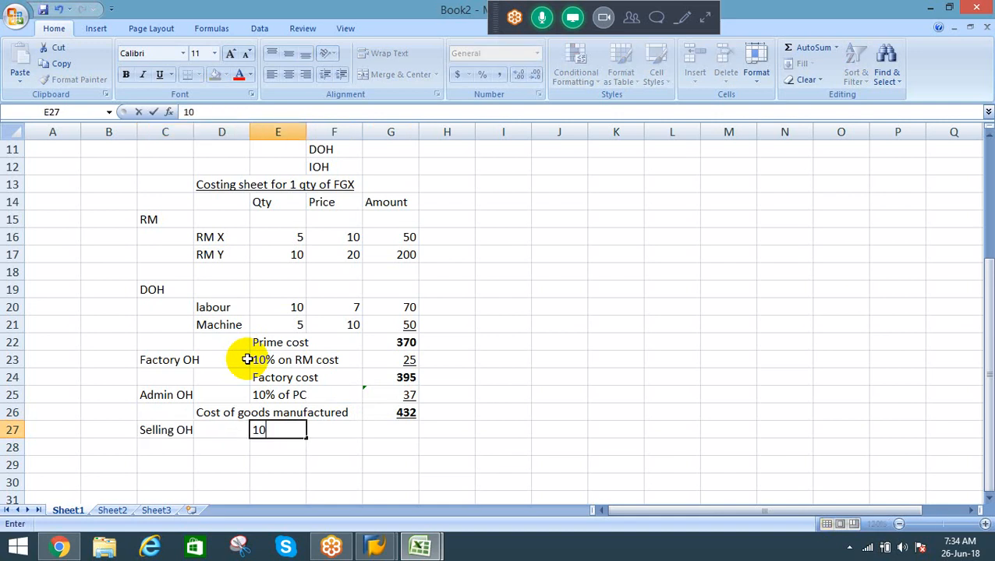
{"action": "type", "text": "% of COGM"}
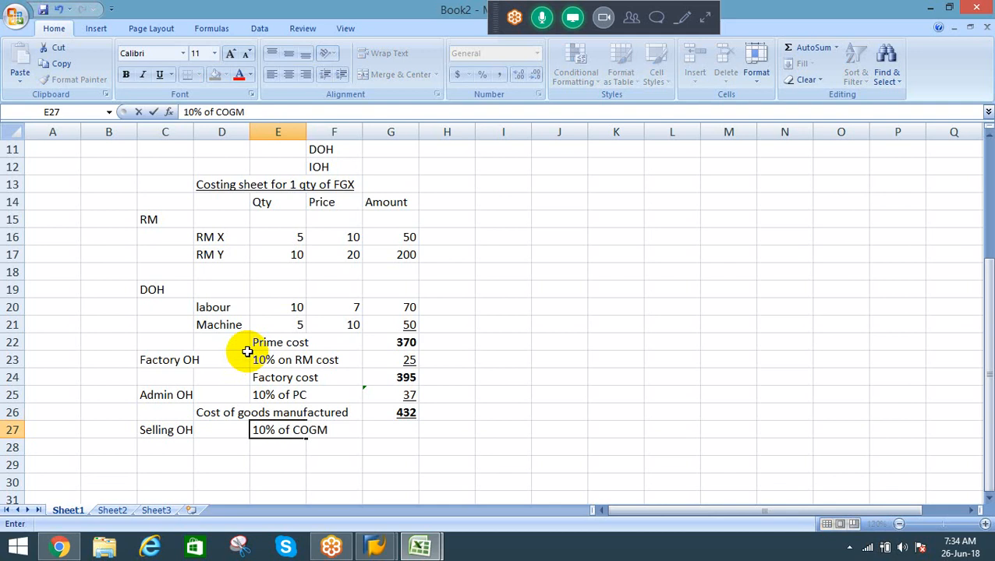
{"action": "key", "text": "Tab"}
{"action": "key", "text": "Tab"}
{"action": "key", "text": "Tab"}
Step: Calculate the Selling OH amount in G27 as 10% of the cost of goods manufactured in G26
{"action": "key", "text": "Left"}
{"action": "key", "text": "Up"}
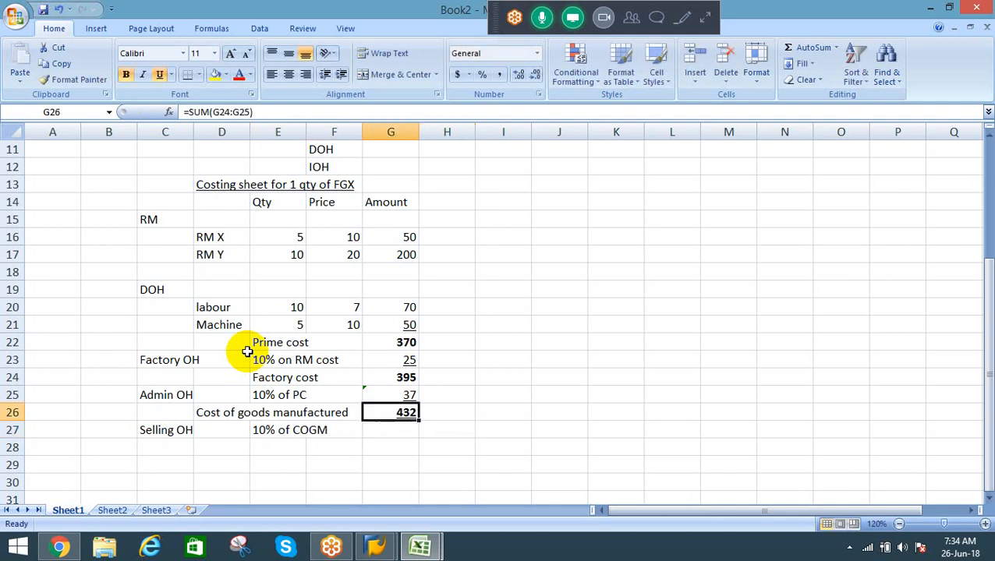
{"action": "key", "text": "Down"}
{"action": "type", "text": "="}
{"action": "key", "text": "Up"}
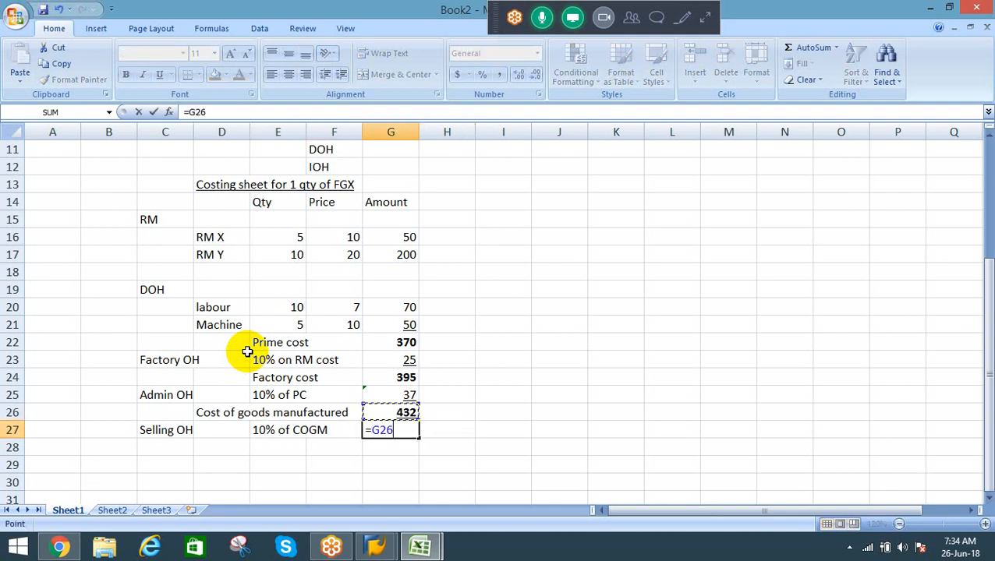
{"action": "type", "text": "*10%"}
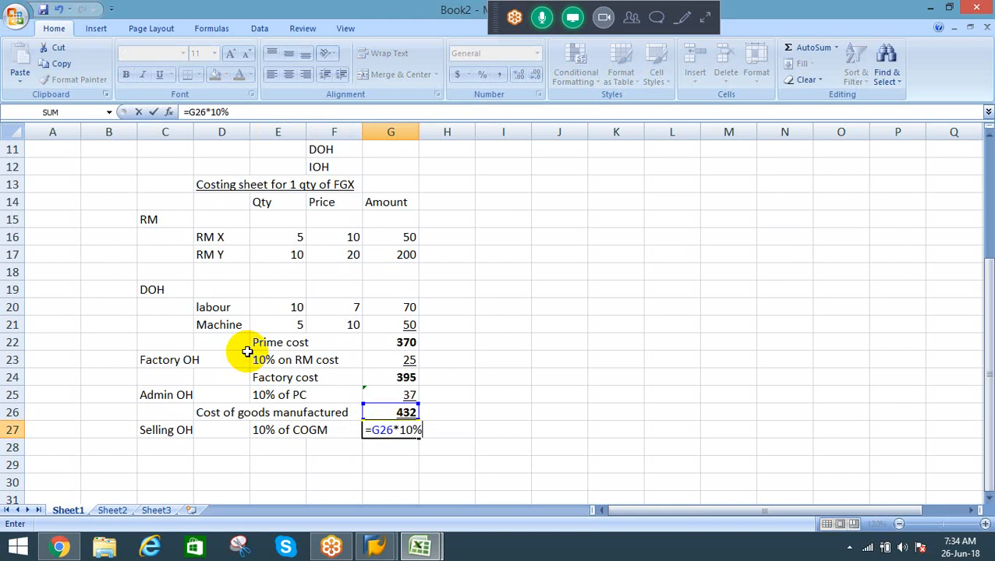
{"action": "key", "text": "Return"}
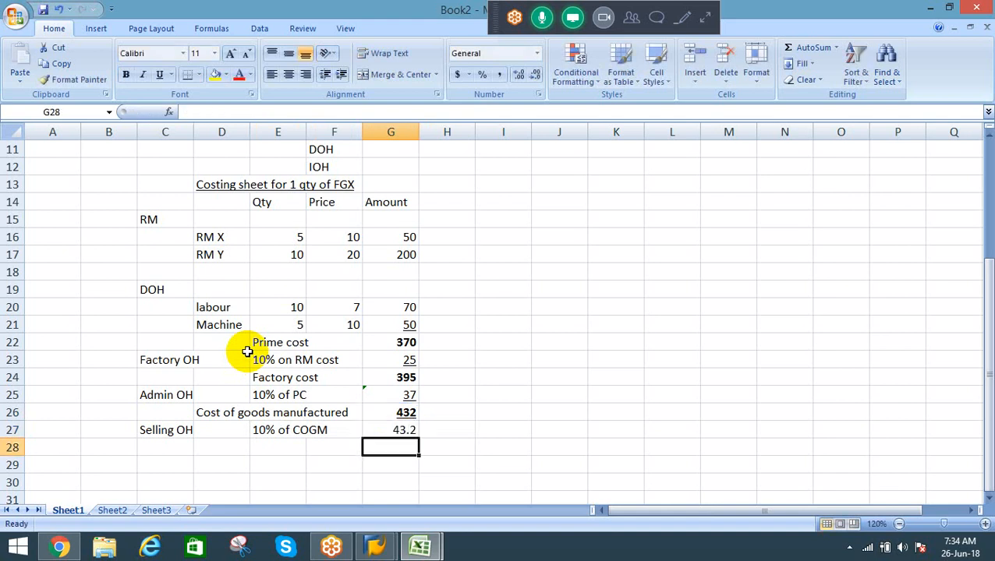
Step: Sum the cost of goods manufactured and Selling OH amounts, G26:G27, in cell G28
{"action": "key", "text": "alt+equal"}
{"action": "key", "text": "Up"}
{"action": "key", "text": "shift+Down"}
{"action": "key", "text": "Return"}
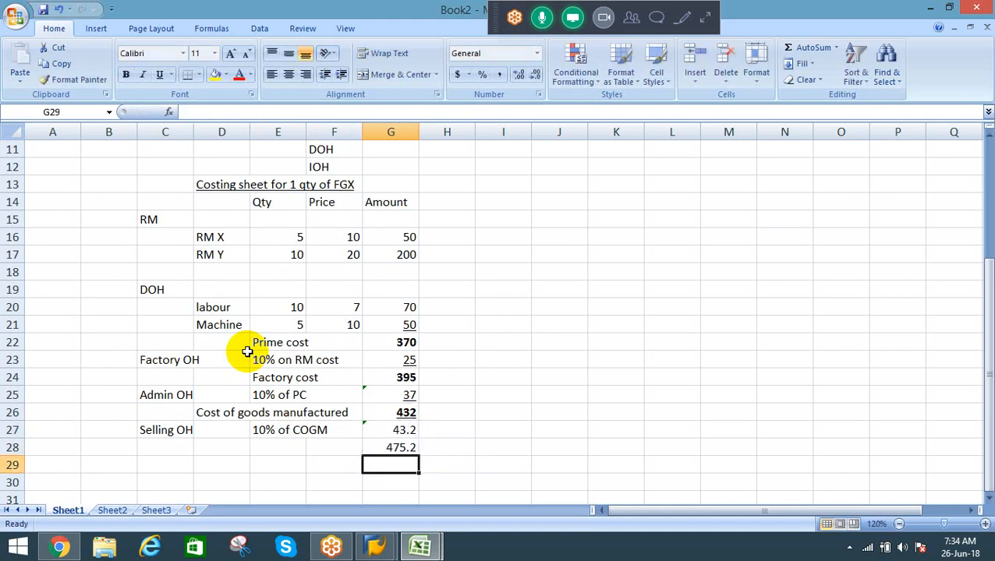
Step: Format the amounts in G26:G28 to show no decimal places
{"action": "key", "text": "Up"}
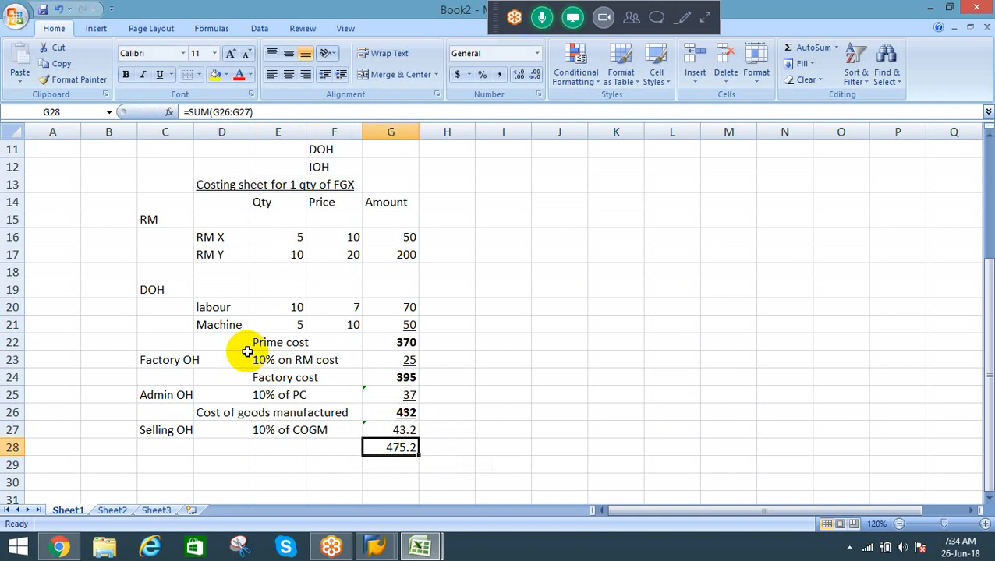
{"action": "key", "text": "shift+Up"}
{"action": "key", "text": "shift+Up"}
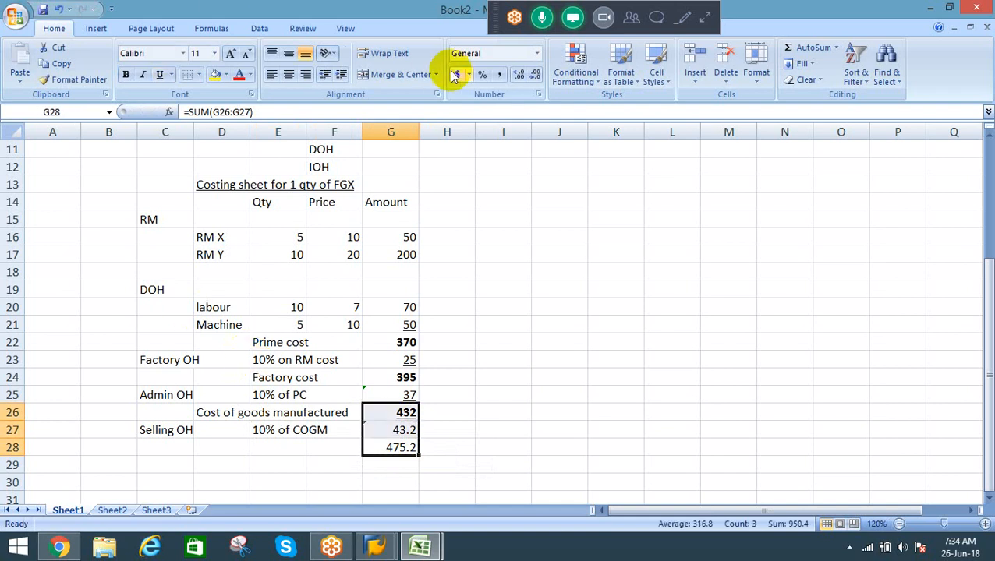
{"action": "left_click", "coordinate": [535, 74]}
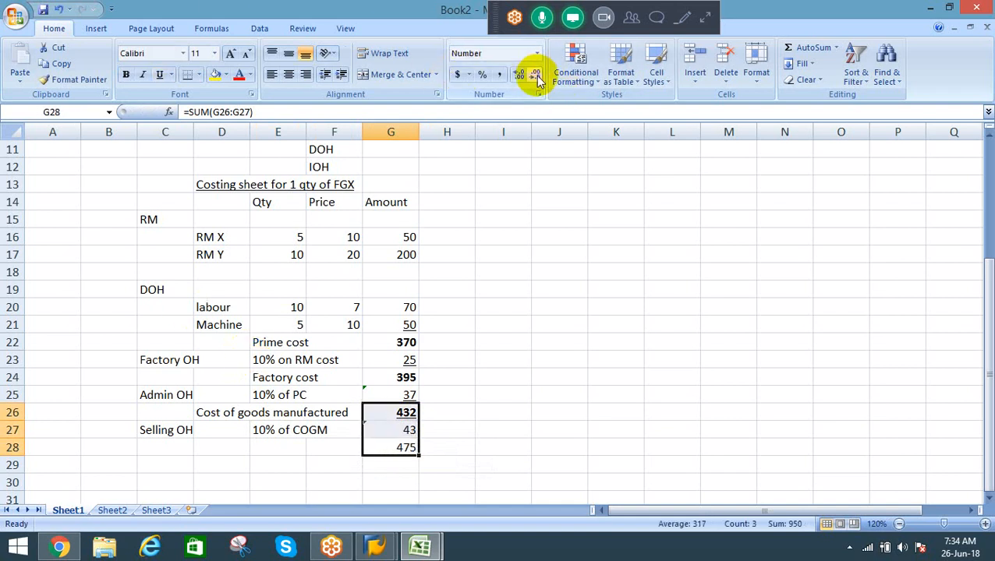
Step: Make the total in G28 bold and underlined, and underline the Selling OH amount in G27
{"action": "left_click", "coordinate": [396, 447]}
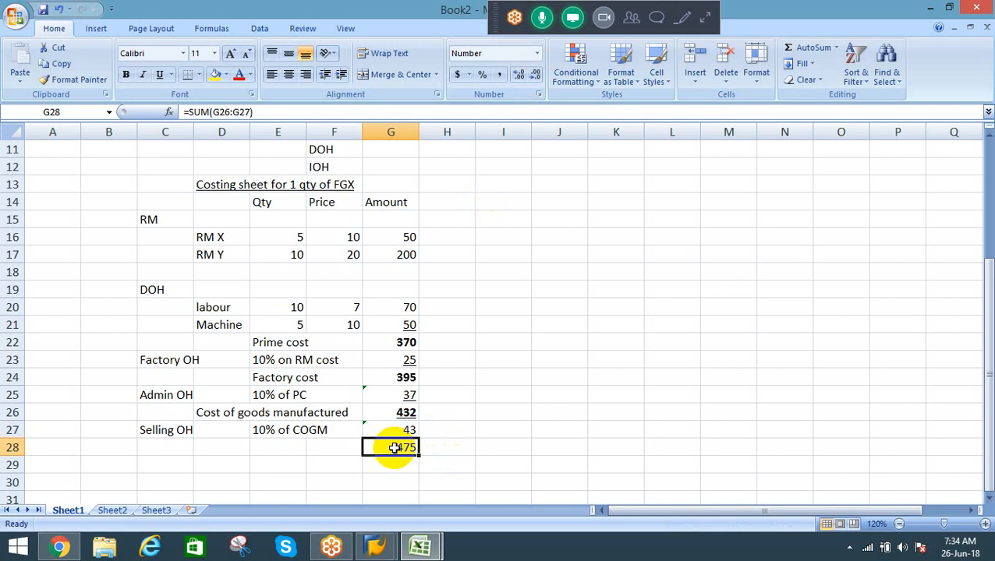
{"action": "key", "text": "Up"}
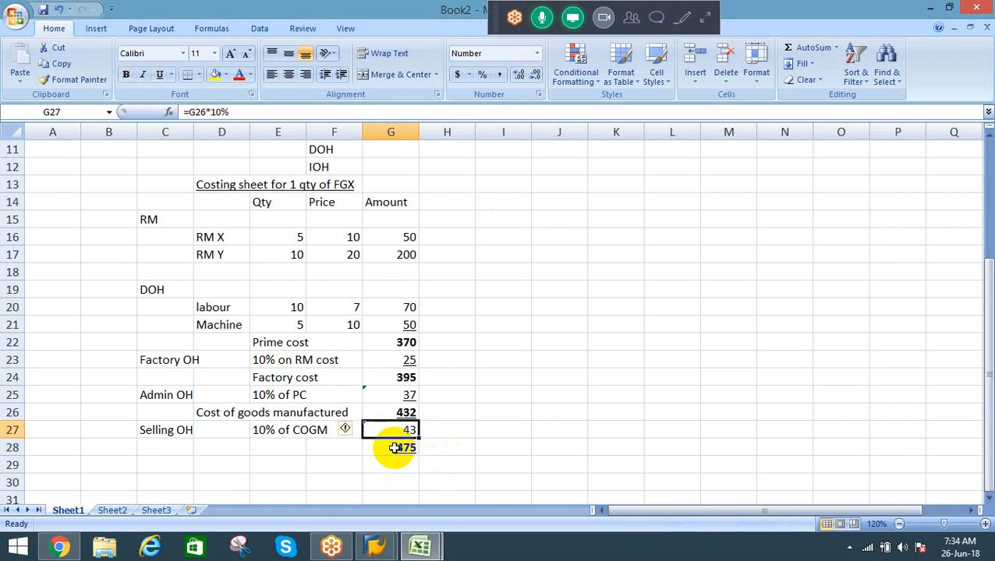
{"action": "key", "text": "Down"}
Step: Label the total in row 28 "Cost of sales" in cell D28
{"action": "key", "text": "Left"}
{"action": "key", "text": "Left"}
{"action": "key", "text": "Left"}
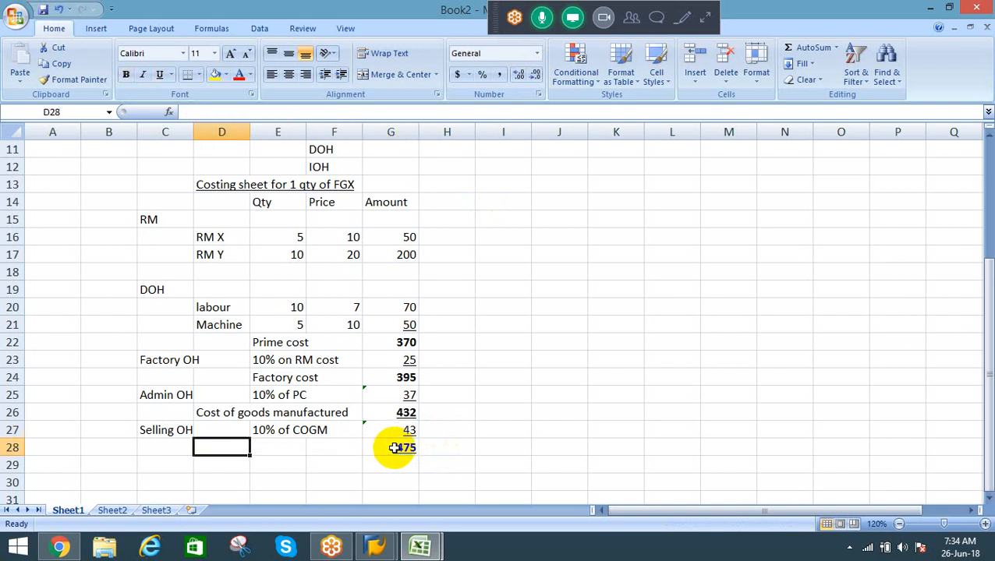
{"action": "type", "text": "Cost of "}
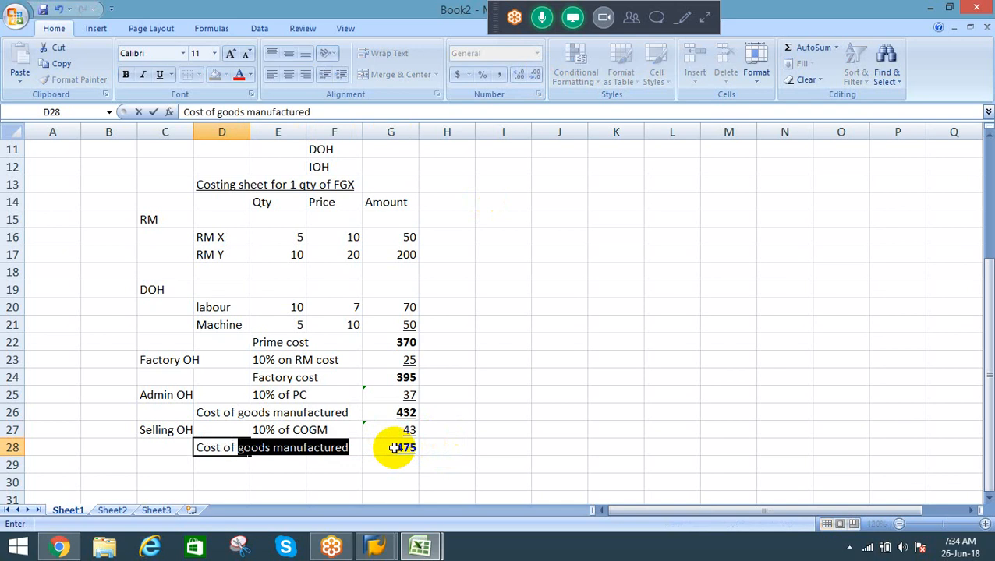
{"action": "type", "text": "sales"}
{"action": "key", "text": "Return"}
{"action": "key", "text": "Up"}
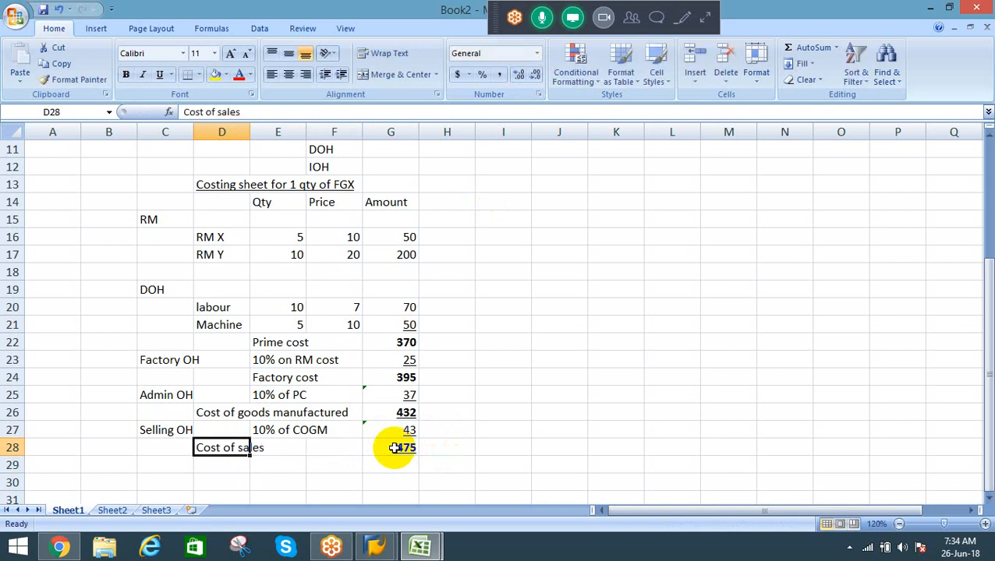
{"action": "key", "text": "Right"}
{"action": "key", "text": "Right"}
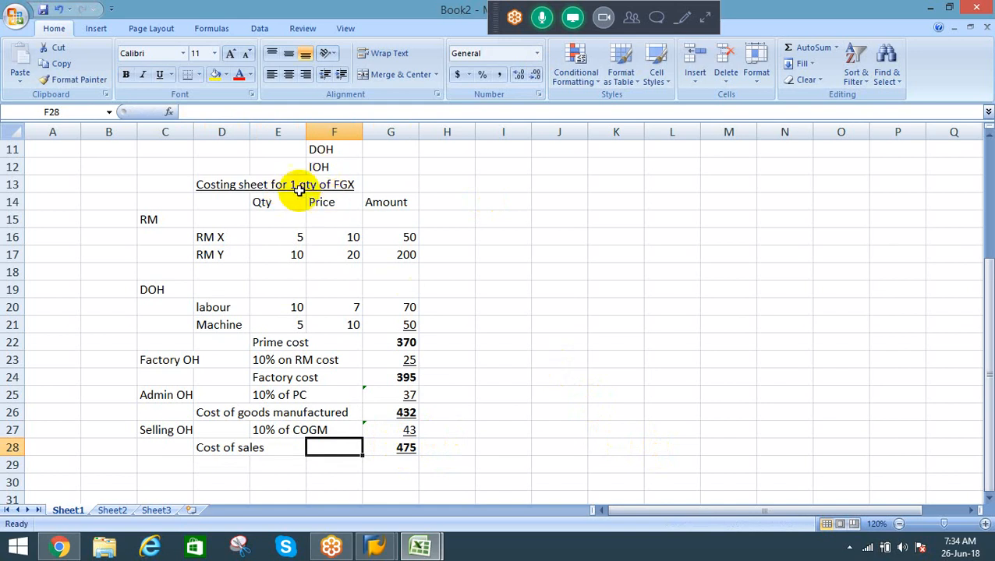
{"action": "left_click", "coordinate": [241, 181]}
{"action": "left_click", "coordinate": [393, 449]}
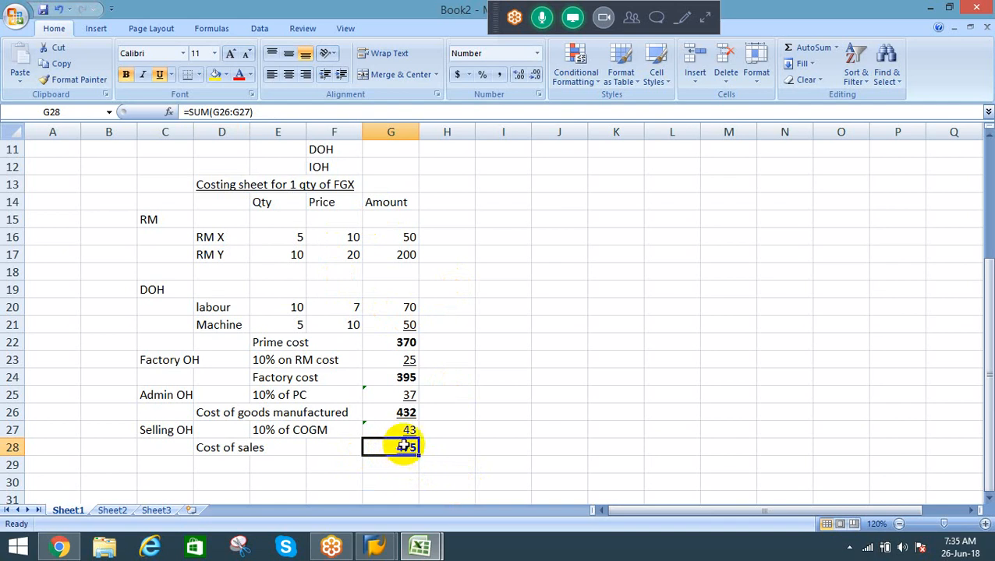
Step: Review the formulas behind the cost of goods manufactured in G26 and the Selling OH amount in G27
{"action": "left_click", "coordinate": [432, 410]}
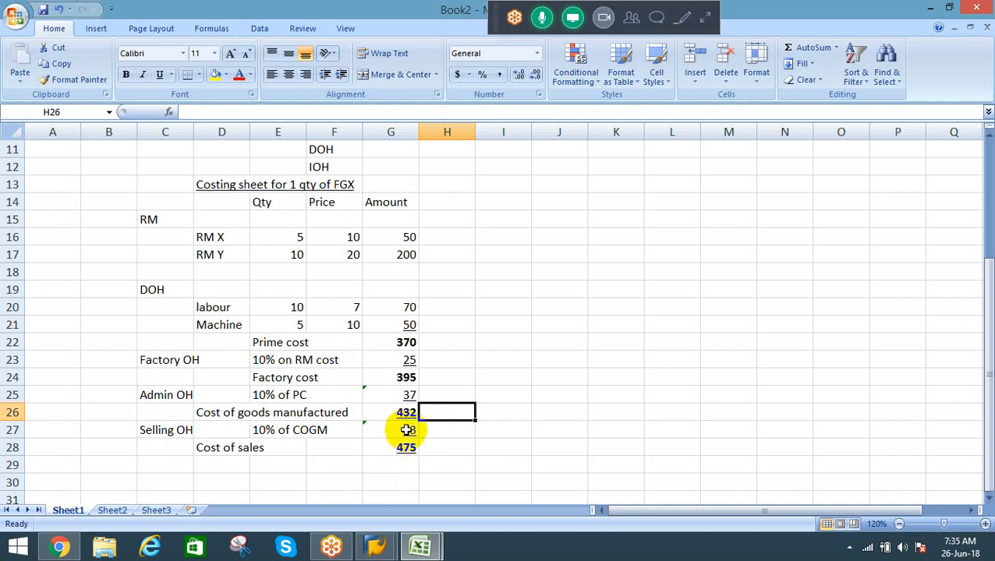
{"action": "left_click", "coordinate": [405, 431]}
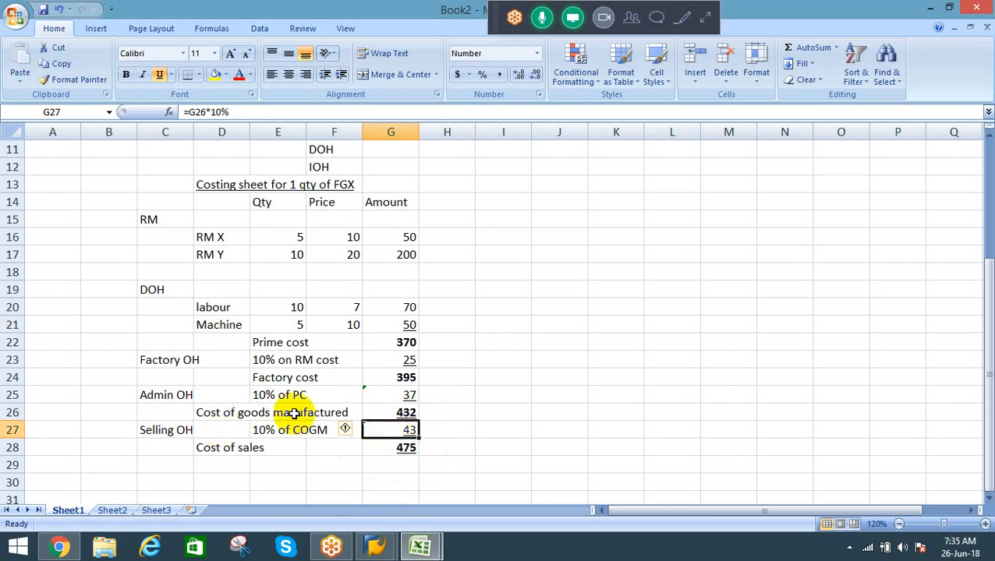
{"action": "left_click", "coordinate": [399, 413]}
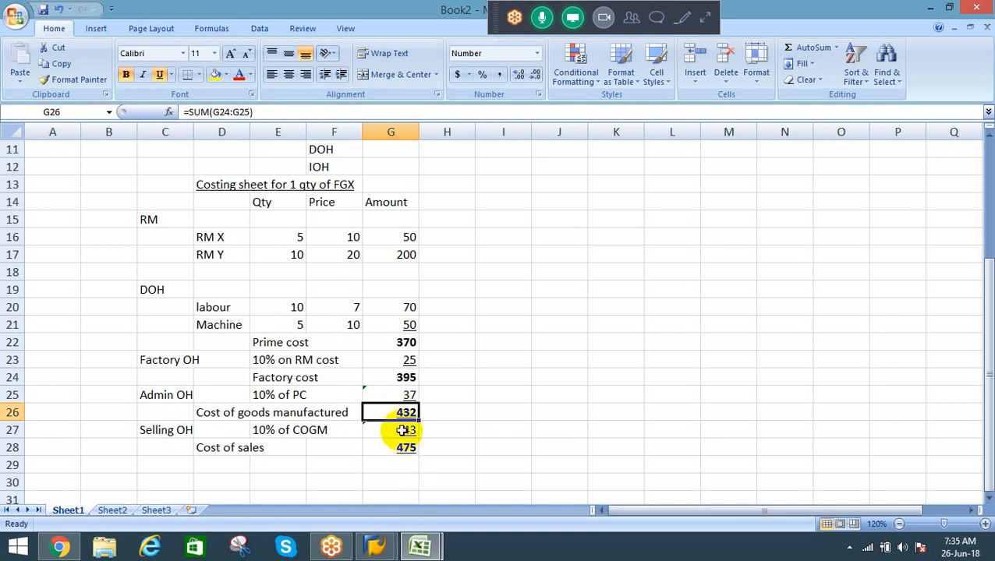
{"action": "left_click", "coordinate": [402, 430]}
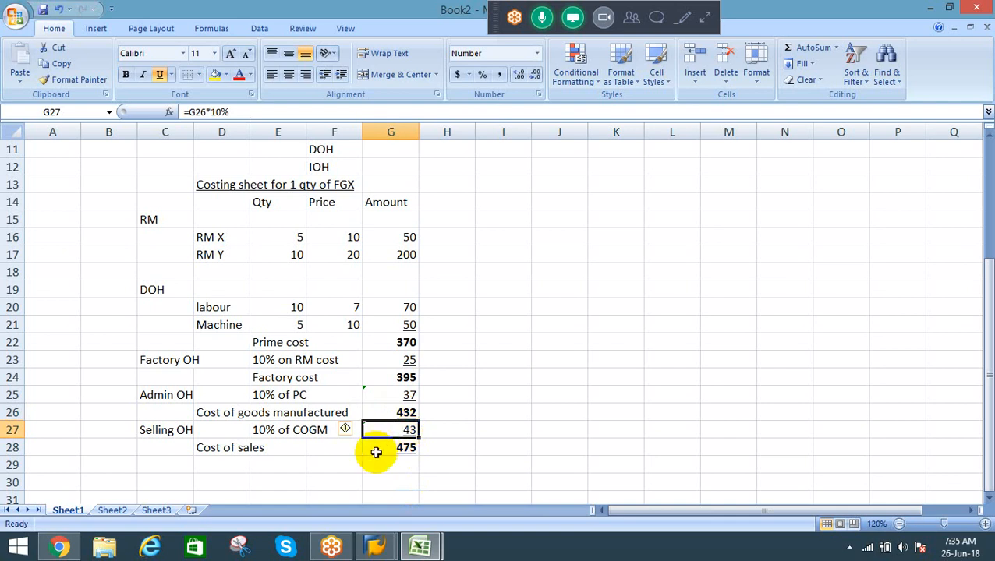
{"action": "left_click", "coordinate": [406, 412]}
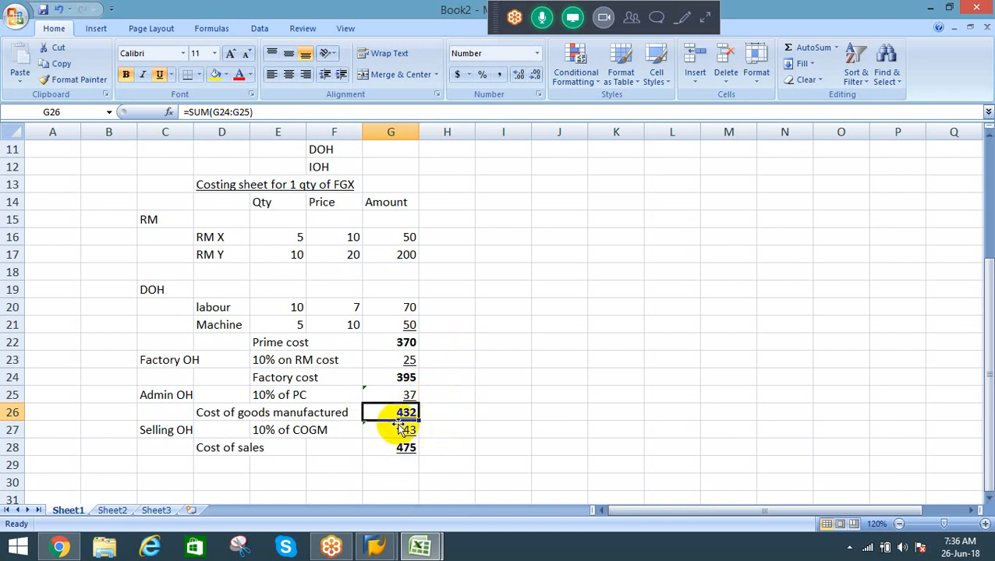
Step: Examine the RM X and RM Y items with their quantities and prices in D16:F17
{"action": "left_click", "coordinate": [287, 231]}
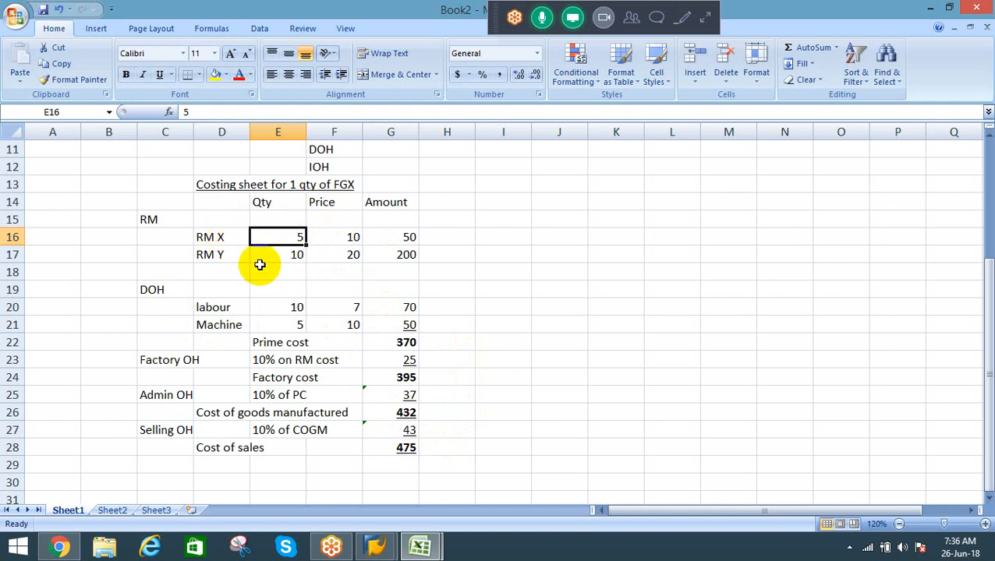
{"action": "left_click", "coordinate": [148, 216]}
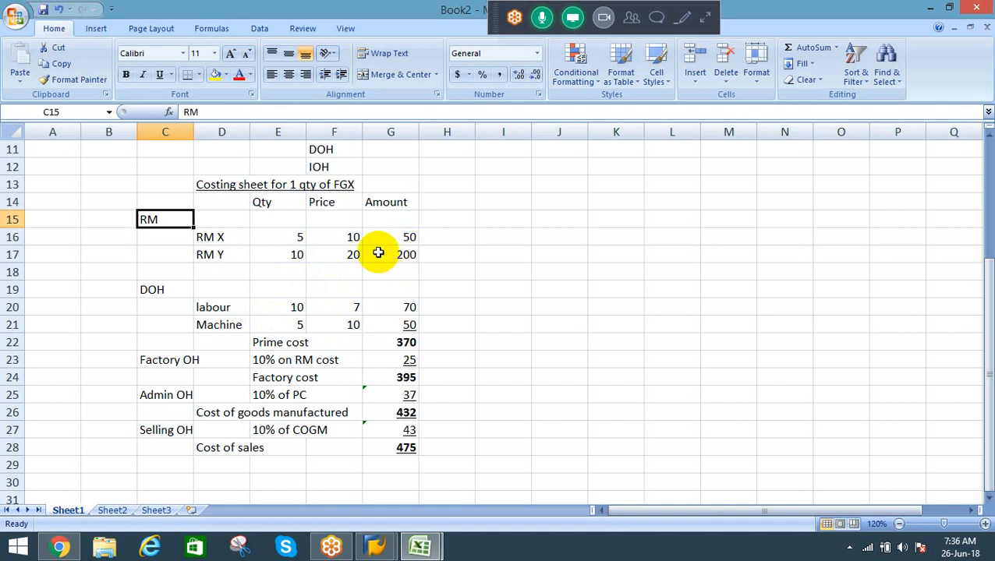
{"action": "left_click", "coordinate": [276, 239]}
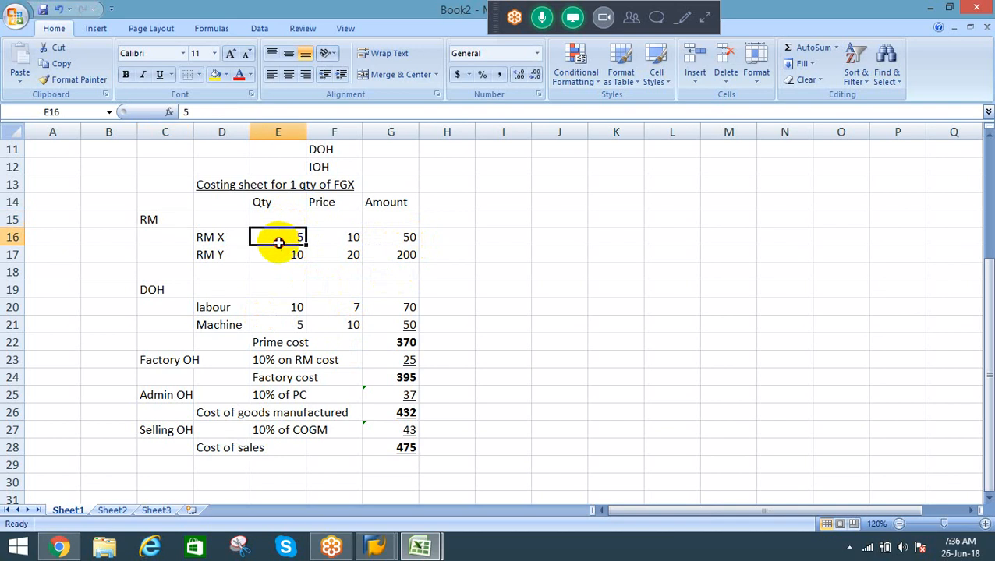
{"action": "left_click_drag", "start_coordinate": [279, 242], "coordinate": [278, 253]}
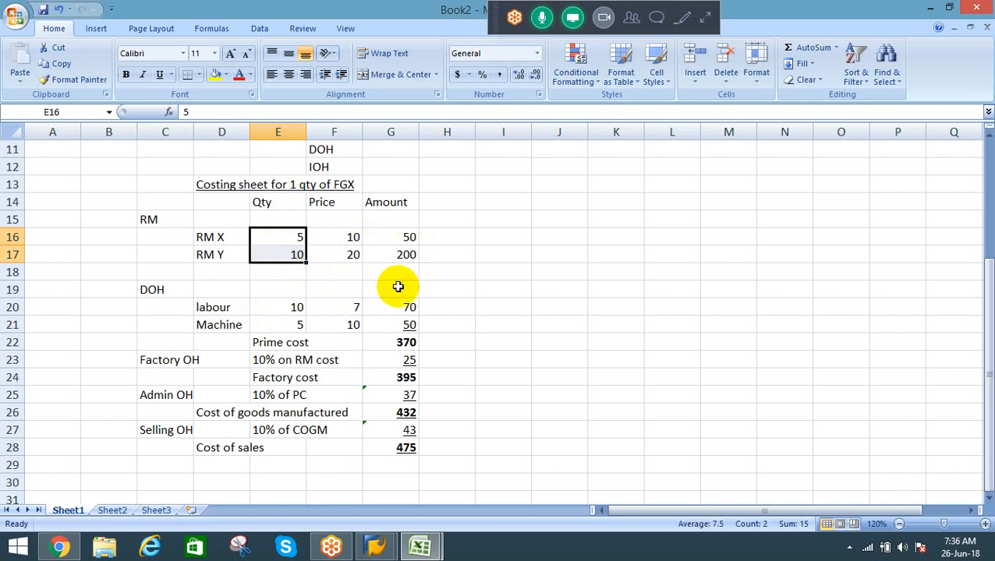
{"action": "left_click", "coordinate": [279, 237]}
{"action": "left_click_drag", "start_coordinate": [279, 236], "coordinate": [222, 249]}
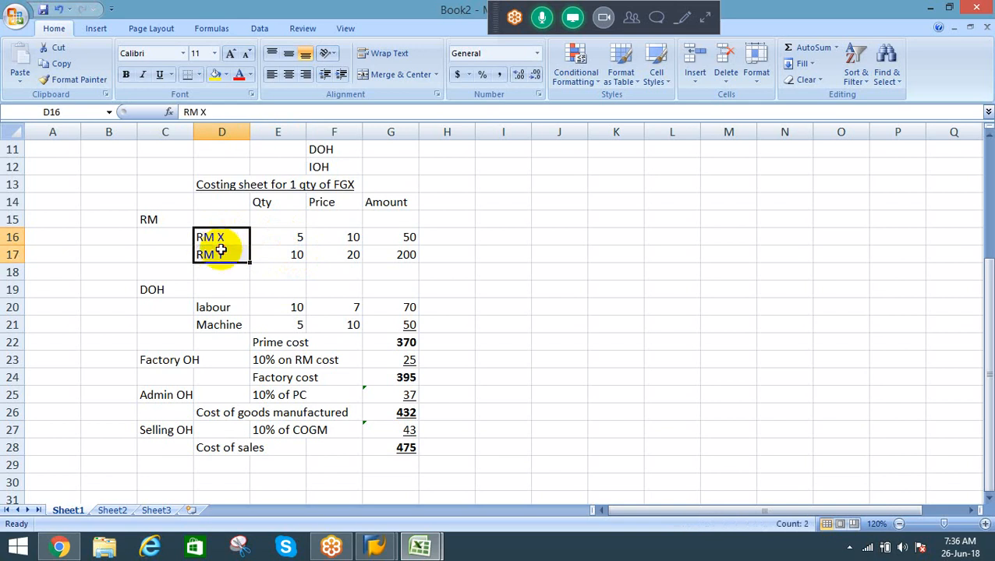
{"action": "left_click_drag", "start_coordinate": [290, 233], "coordinate": [289, 255]}
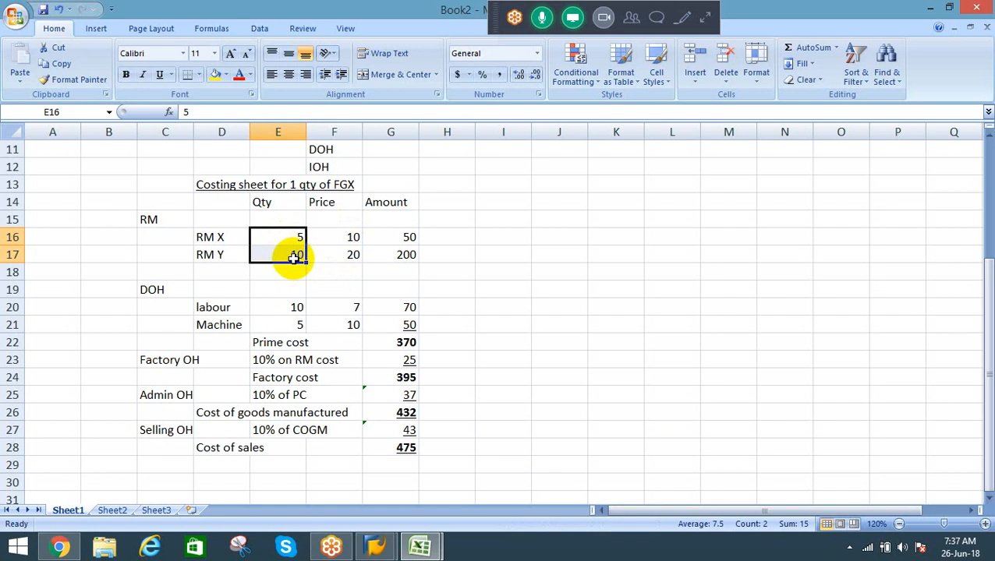
{"action": "left_click_drag", "start_coordinate": [226, 241], "coordinate": [285, 255]}
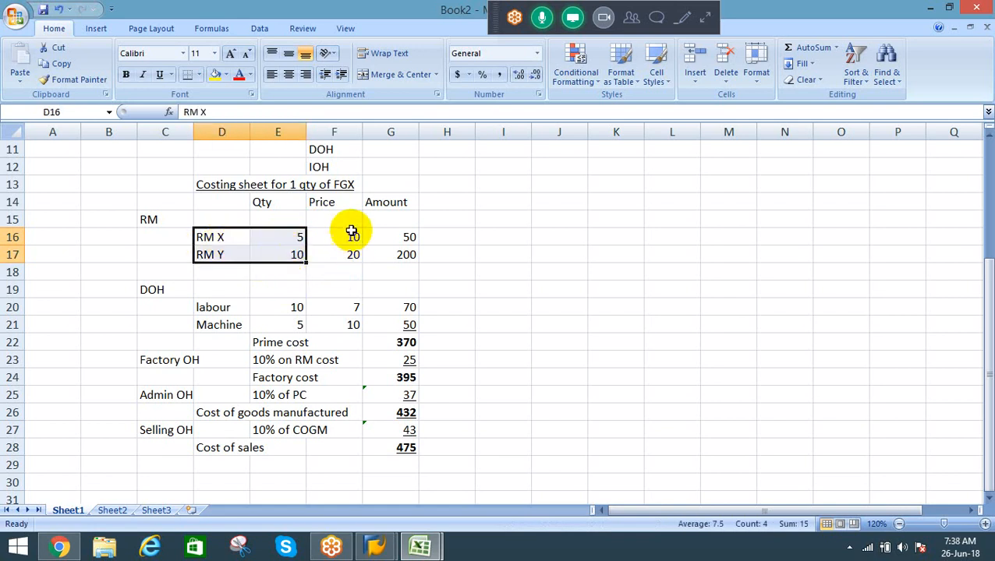
{"action": "left_click_drag", "start_coordinate": [345, 230], "coordinate": [343, 250]}
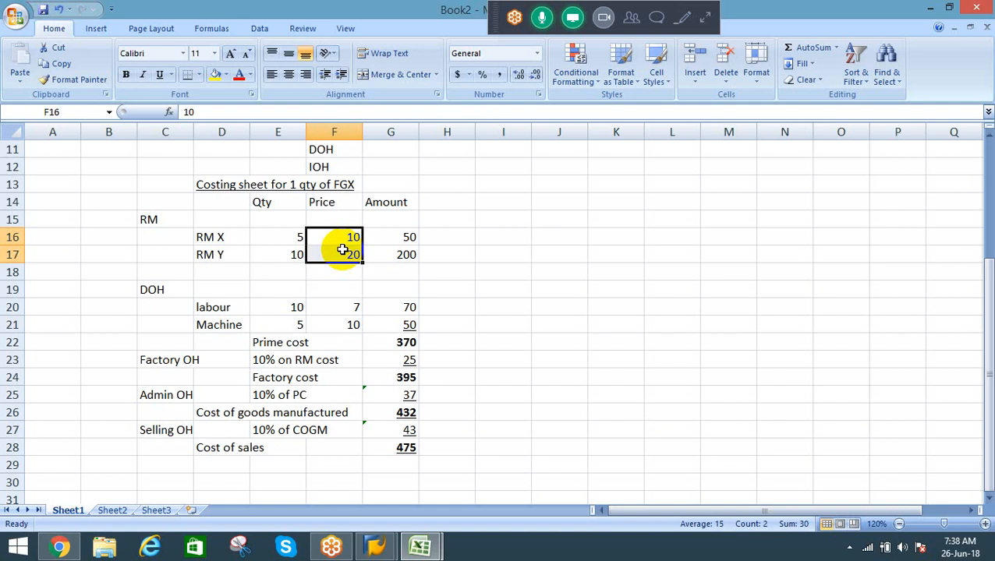
Step: Examine the labour and machine quantities and prices in E20:F21, and the overhead formulas and cost of goods manufactured in G23:G26
{"action": "left_click", "coordinate": [208, 308]}
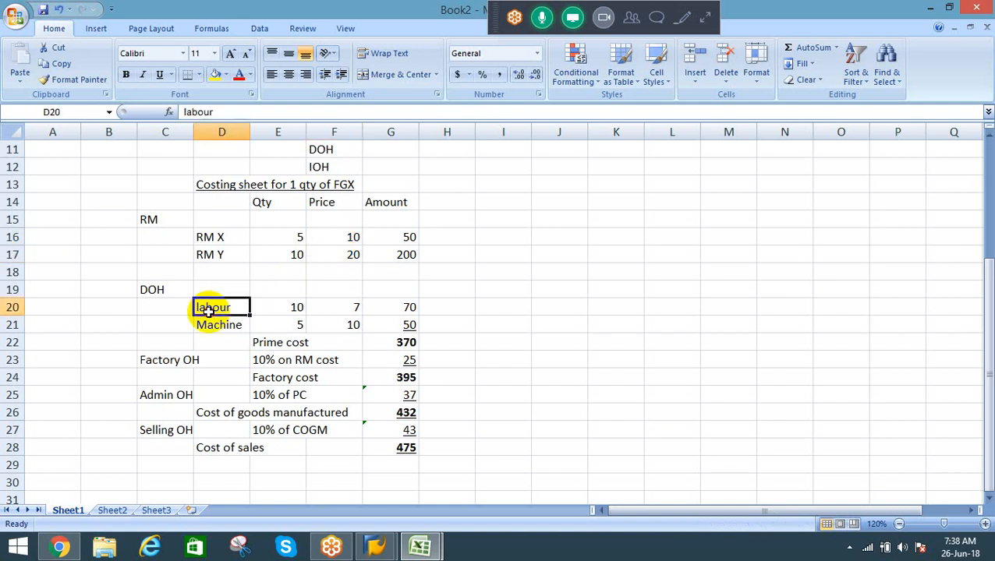
{"action": "left_click", "coordinate": [286, 307]}
{"action": "left_click", "coordinate": [279, 324]}
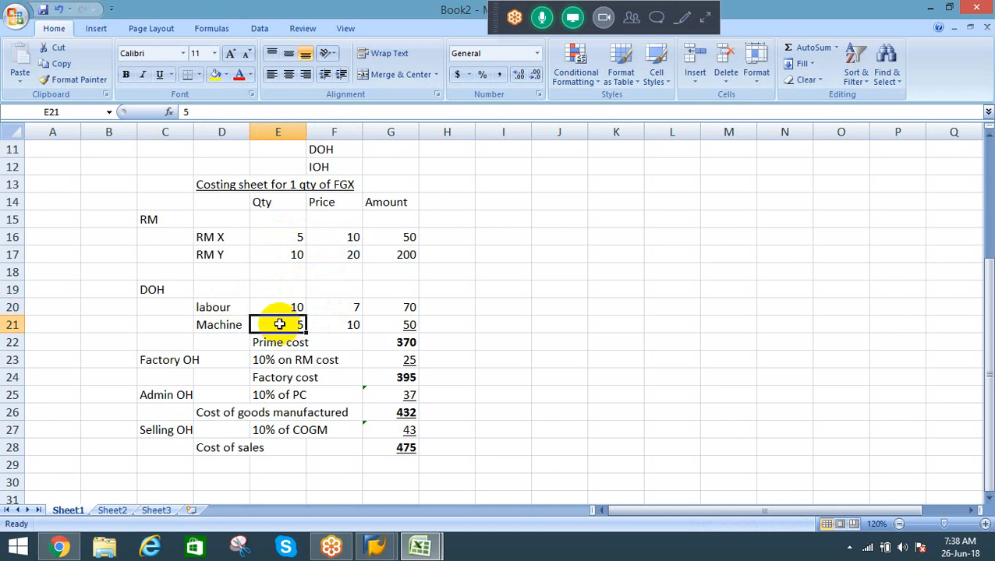
{"action": "left_click_drag", "start_coordinate": [282, 305], "coordinate": [282, 322]}
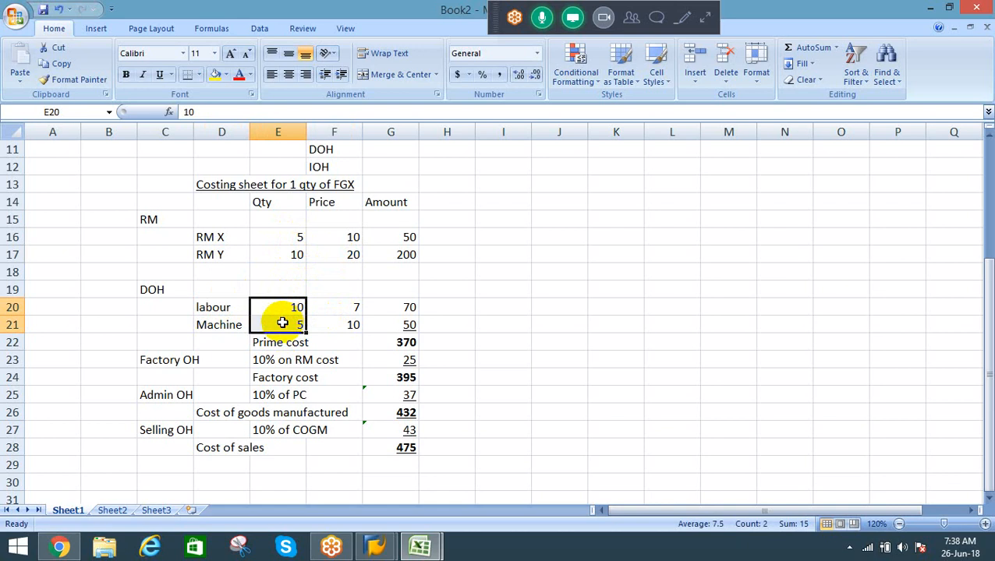
{"action": "left_click_drag", "start_coordinate": [344, 307], "coordinate": [343, 324]}
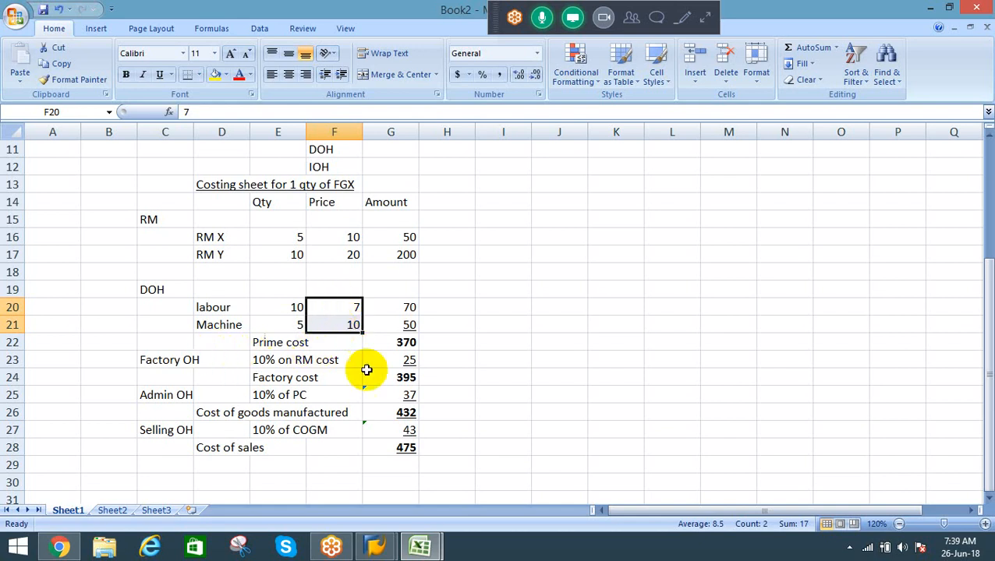
{"action": "left_click", "coordinate": [416, 358]}
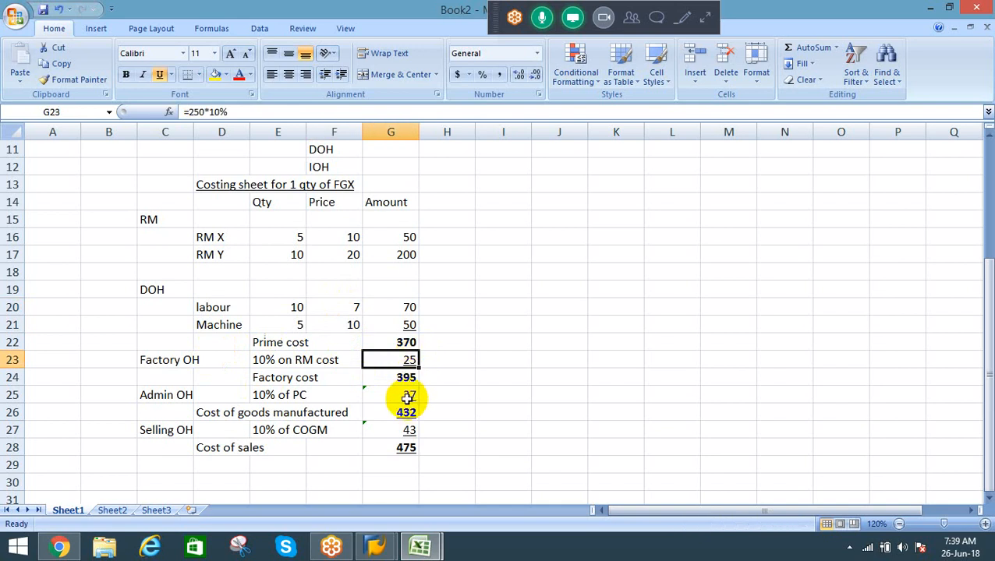
{"action": "left_click", "coordinate": [407, 396]}
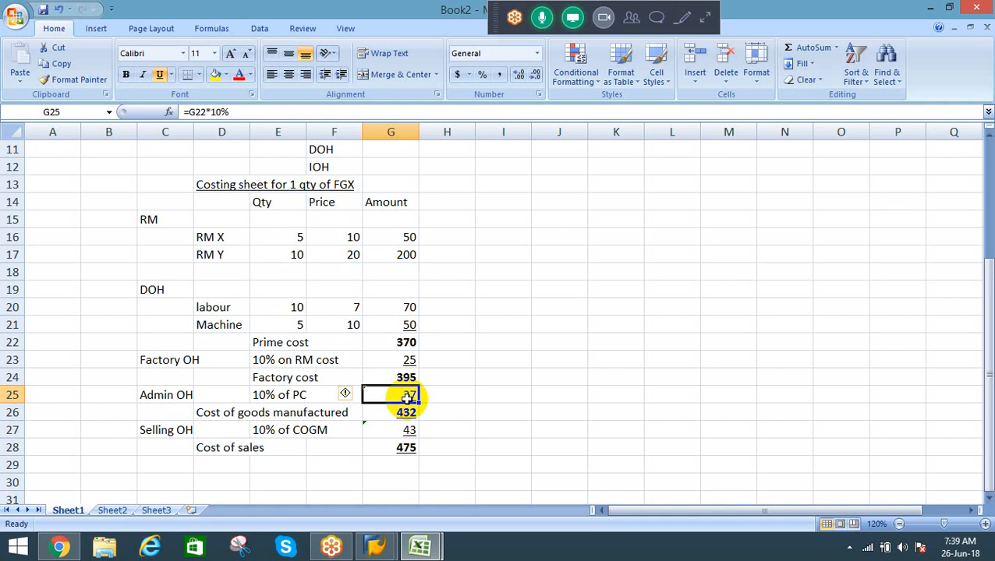
{"action": "left_click", "coordinate": [407, 359]}
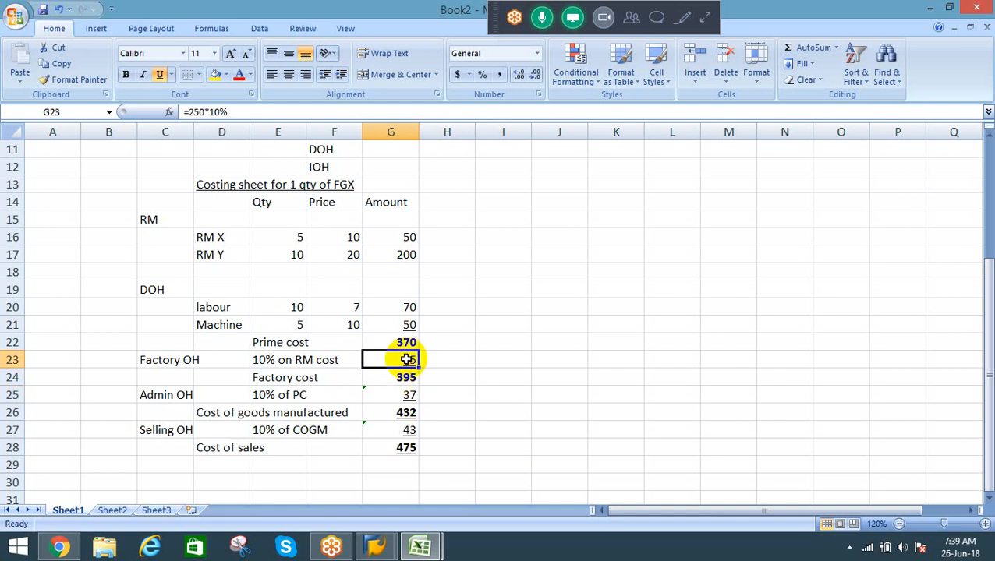
{"action": "left_click", "coordinate": [401, 394]}
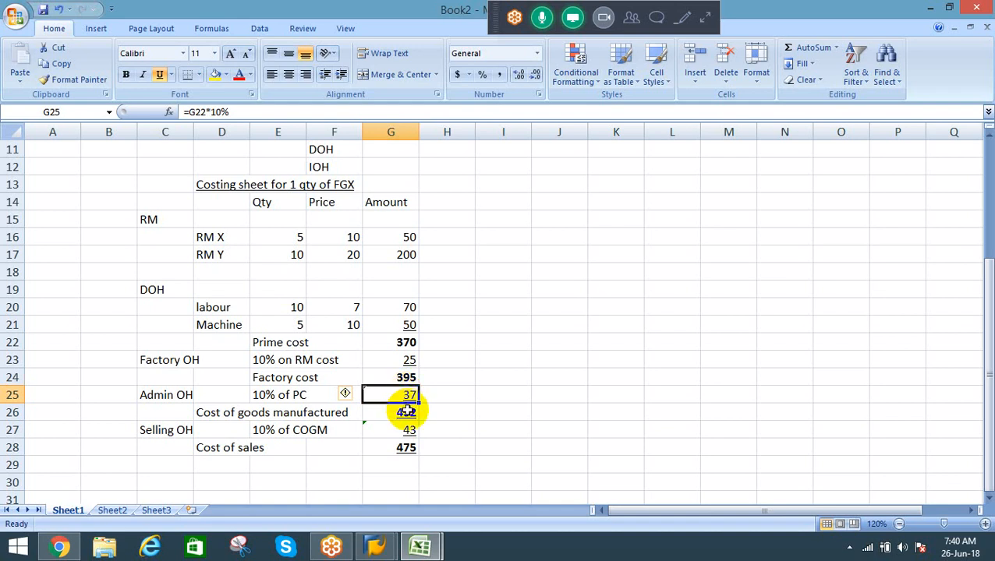
{"action": "left_click", "coordinate": [406, 411]}
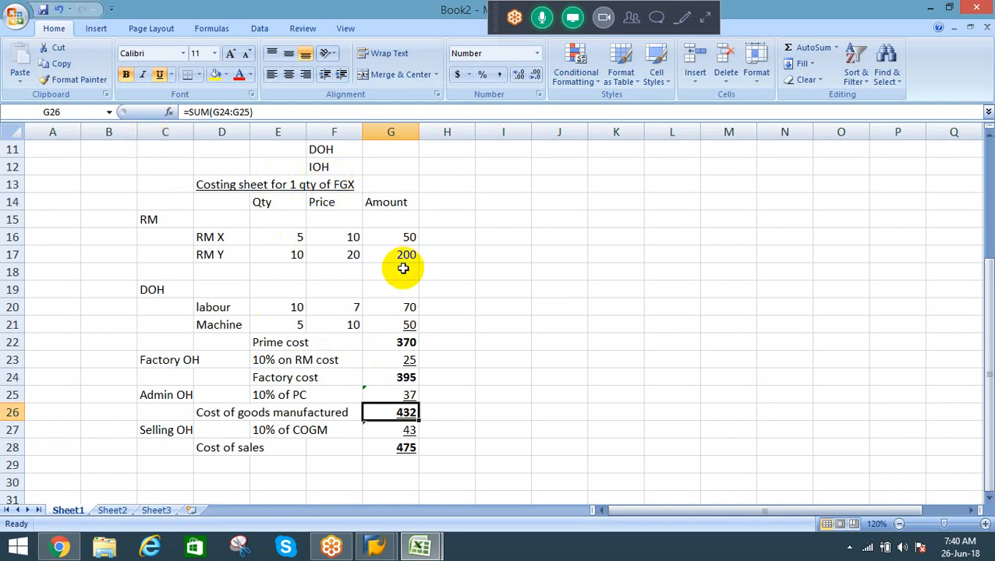
Step: Draw a rectangle about 0.41" high and 0.7" wide over the RM X and RM Y quantities in E16:E17
{"action": "left_click", "coordinate": [286, 237]}
{"action": "left_click_drag", "start_coordinate": [285, 237], "coordinate": [289, 251]}
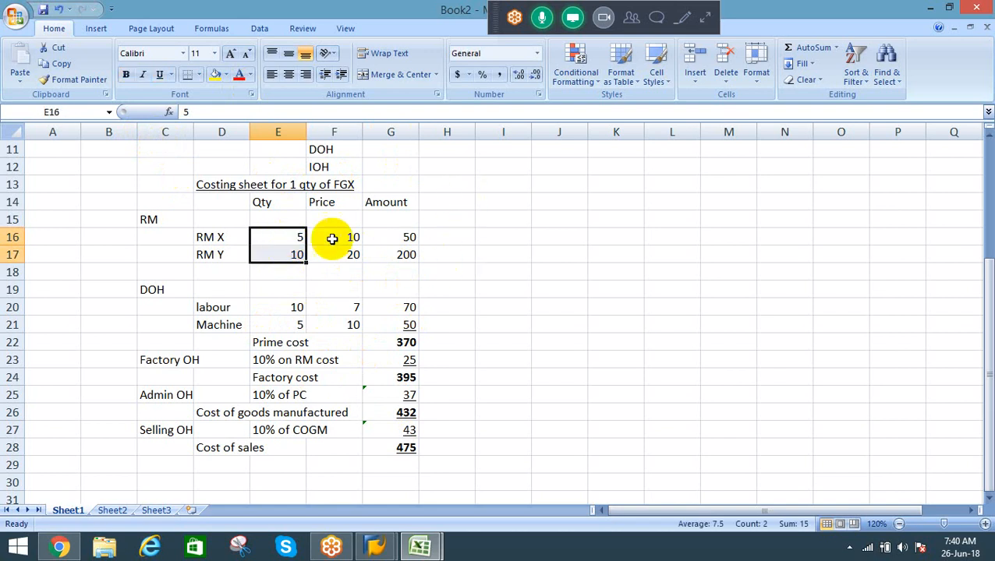
{"action": "left_click", "coordinate": [481, 238]}
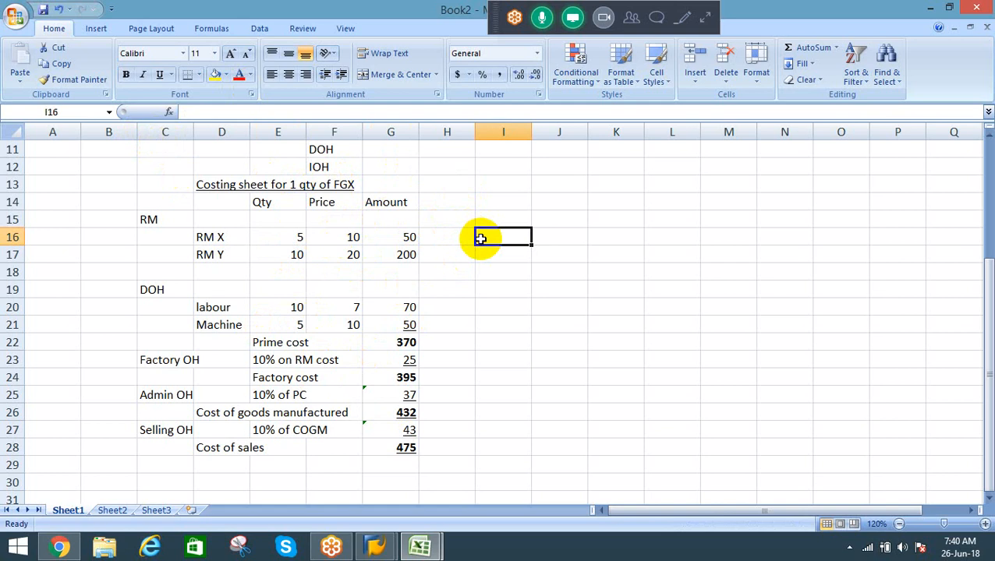
{"action": "left_click", "coordinate": [272, 232]}
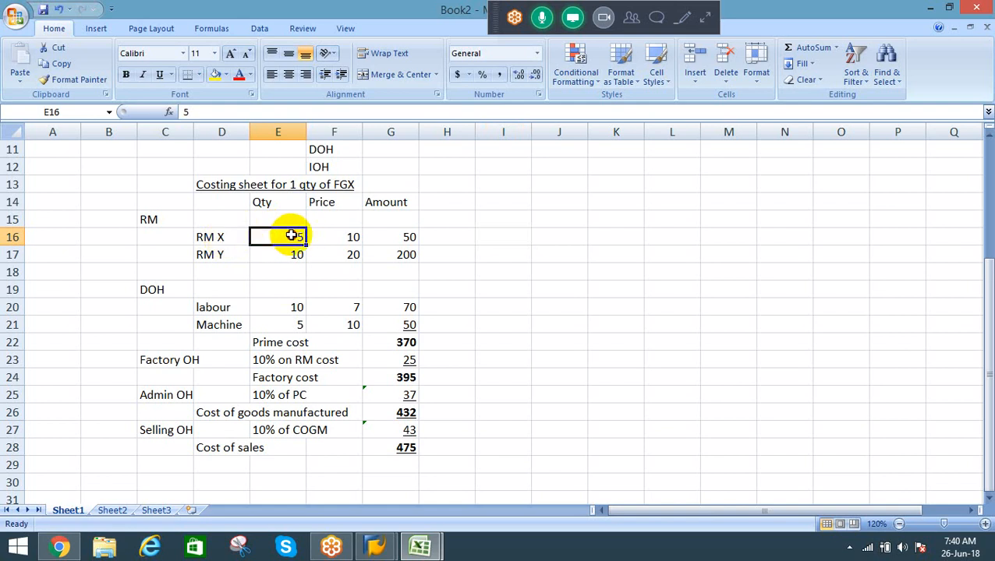
{"action": "left_click_drag", "start_coordinate": [291, 234], "coordinate": [290, 253]}
{"action": "left_click", "coordinate": [96, 29]}
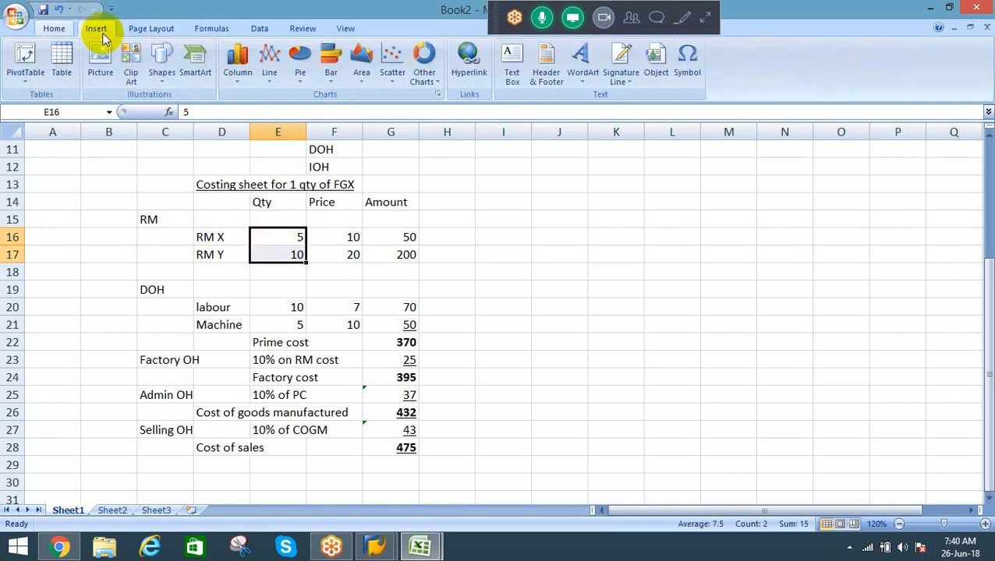
{"action": "left_click", "coordinate": [162, 72]}
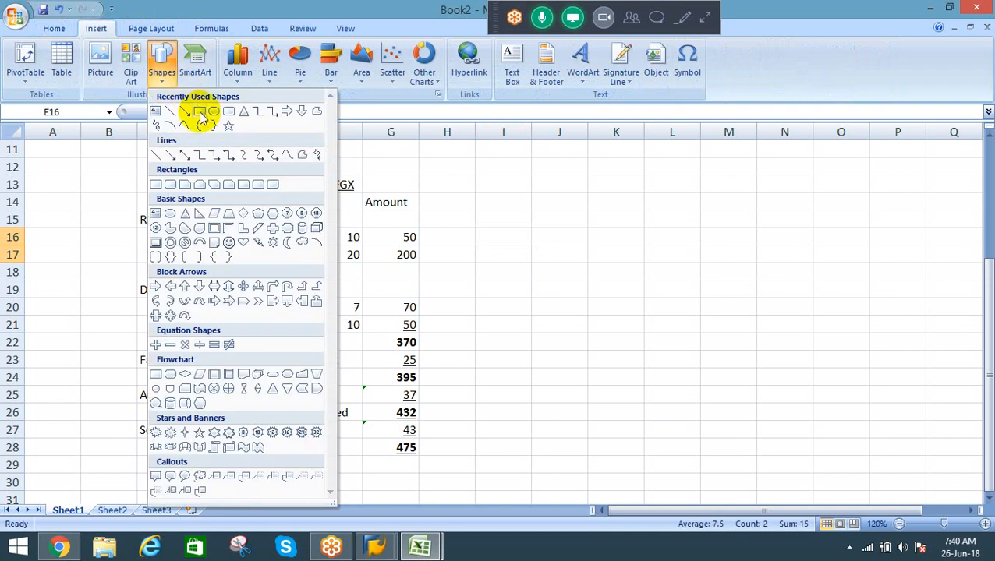
{"action": "left_click", "coordinate": [201, 110]}
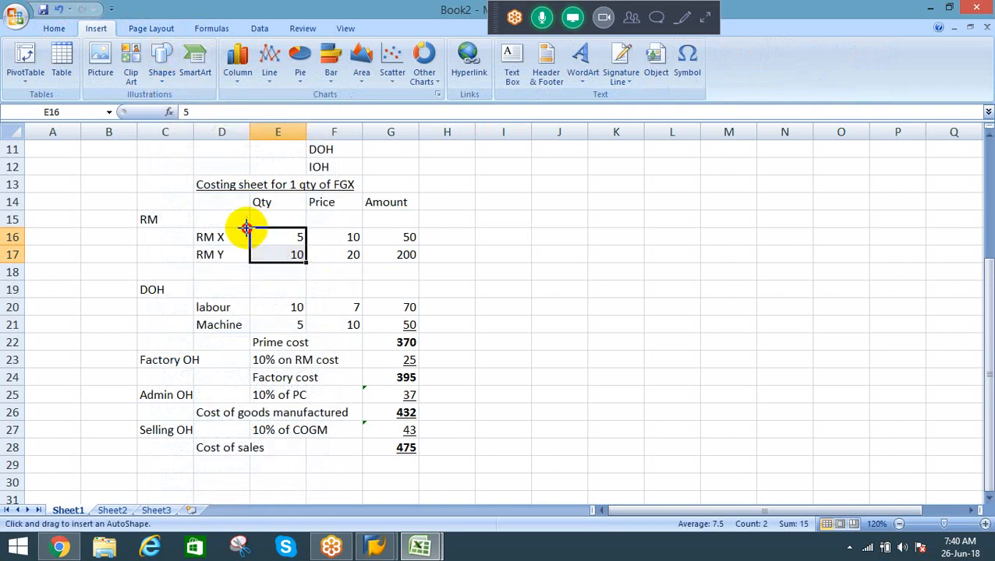
{"action": "left_click_drag", "start_coordinate": [247, 228], "coordinate": [300, 260]}
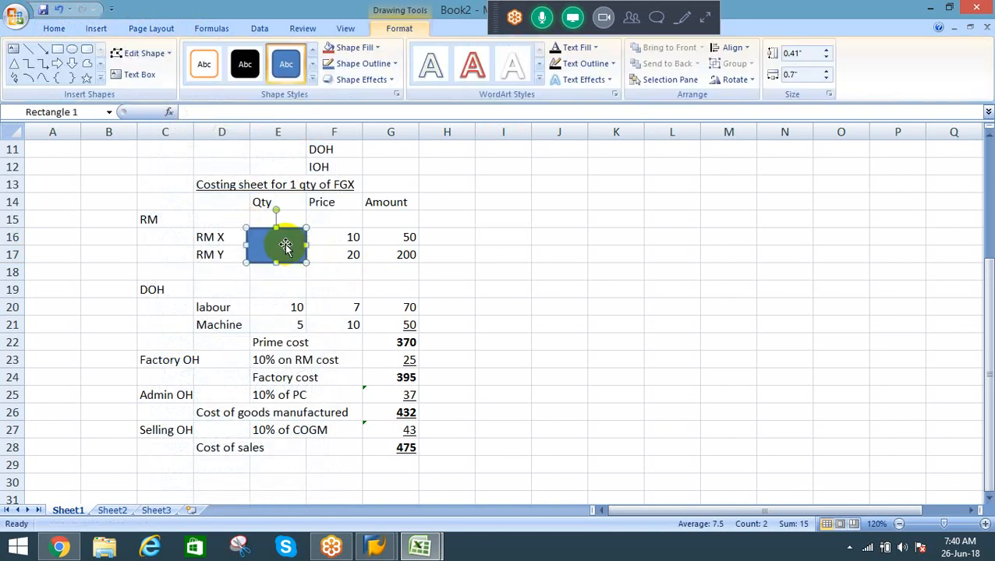
Step: Format the rectangle over the raw material quantities with no fill and a red outline
{"action": "right_click", "coordinate": [289, 248]}
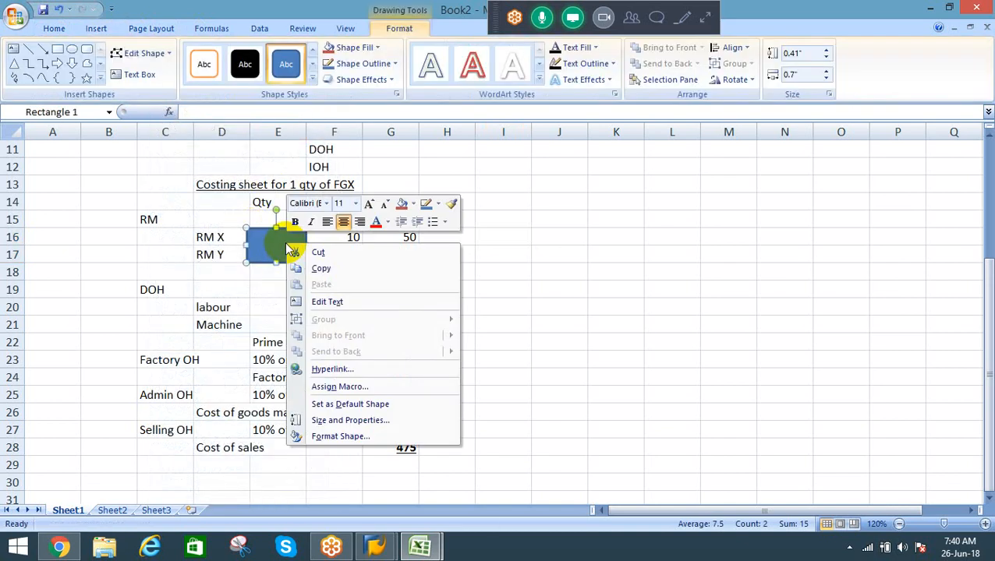
{"action": "left_click", "coordinate": [335, 437]}
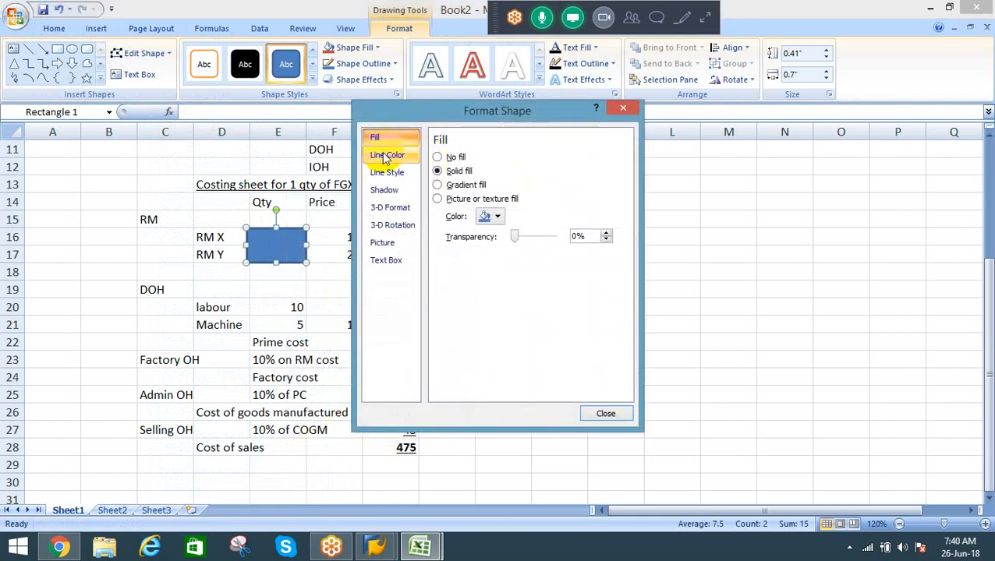
{"action": "left_click", "coordinate": [454, 158]}
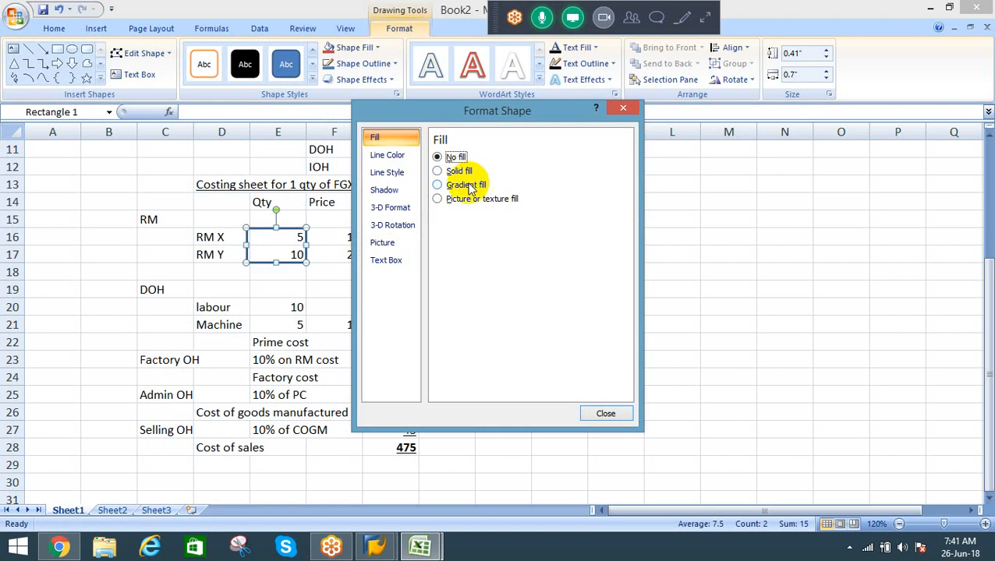
{"action": "left_click", "coordinate": [386, 156]}
{"action": "left_click", "coordinate": [498, 202]}
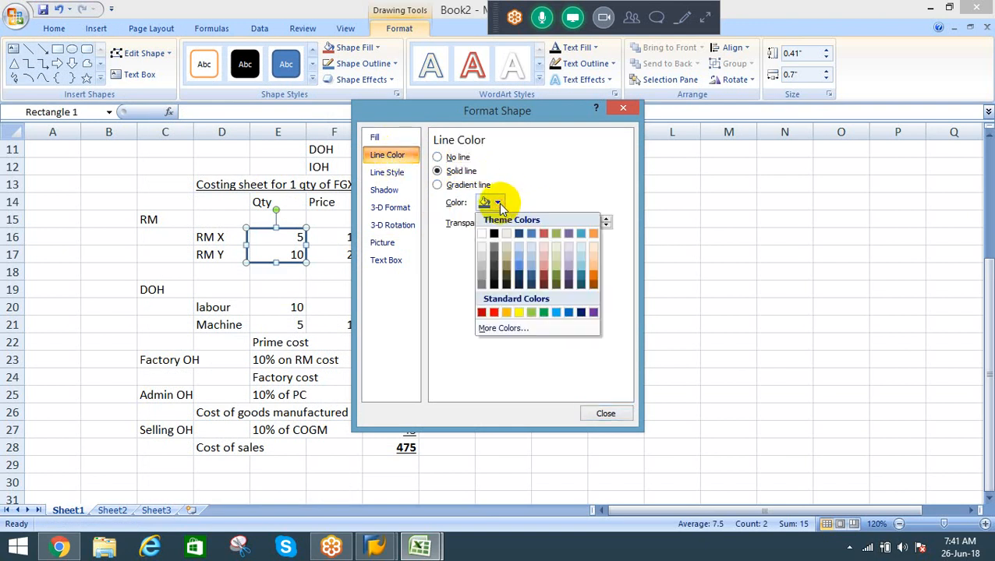
{"action": "left_click", "coordinate": [494, 312]}
{"action": "left_click", "coordinate": [319, 306]}
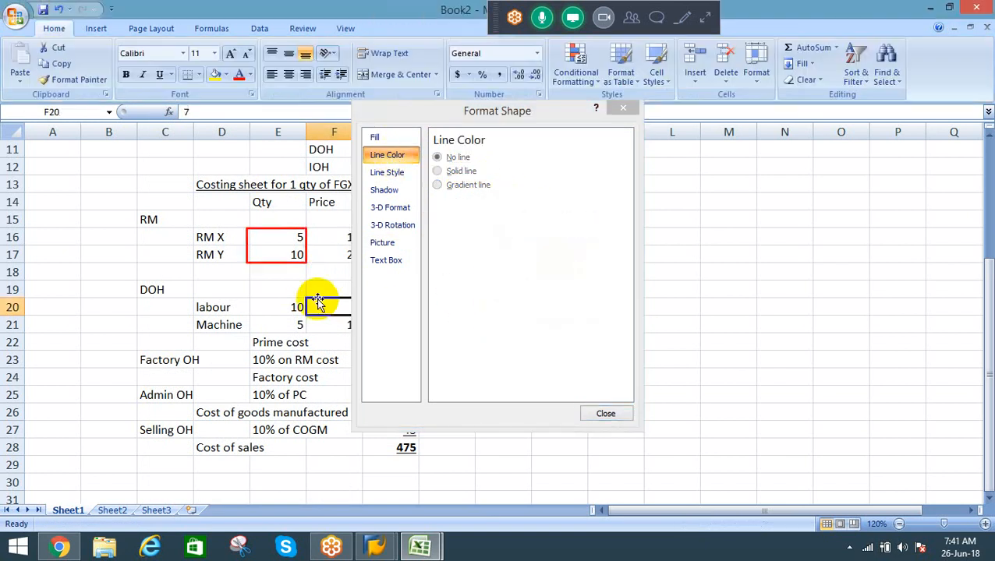
{"action": "left_click", "coordinate": [628, 106]}
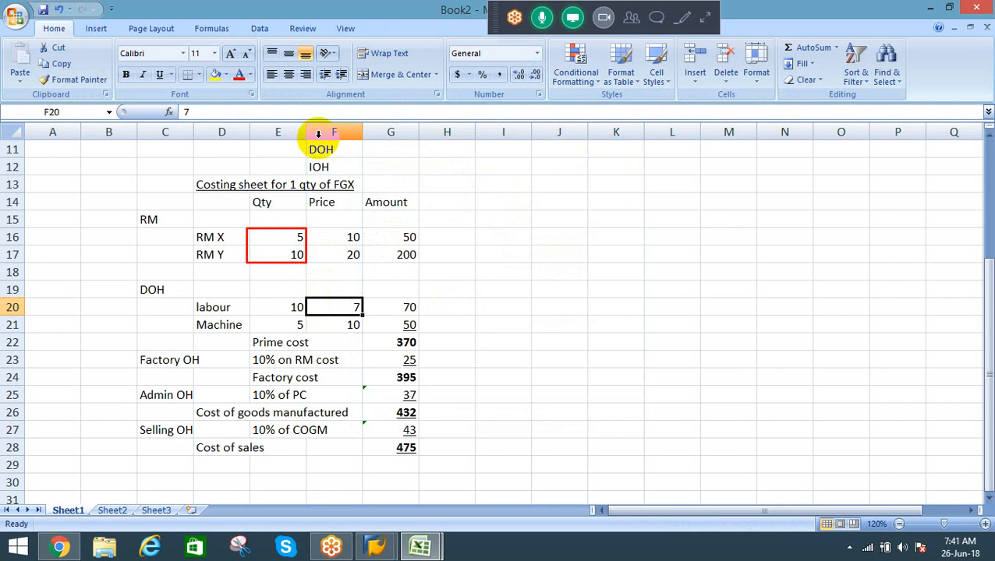
Step: Draw a straight arrow about 0.64" high and 1.4" wide from the red rectangle's corner to the edge of cell H12
{"action": "left_click", "coordinate": [97, 29]}
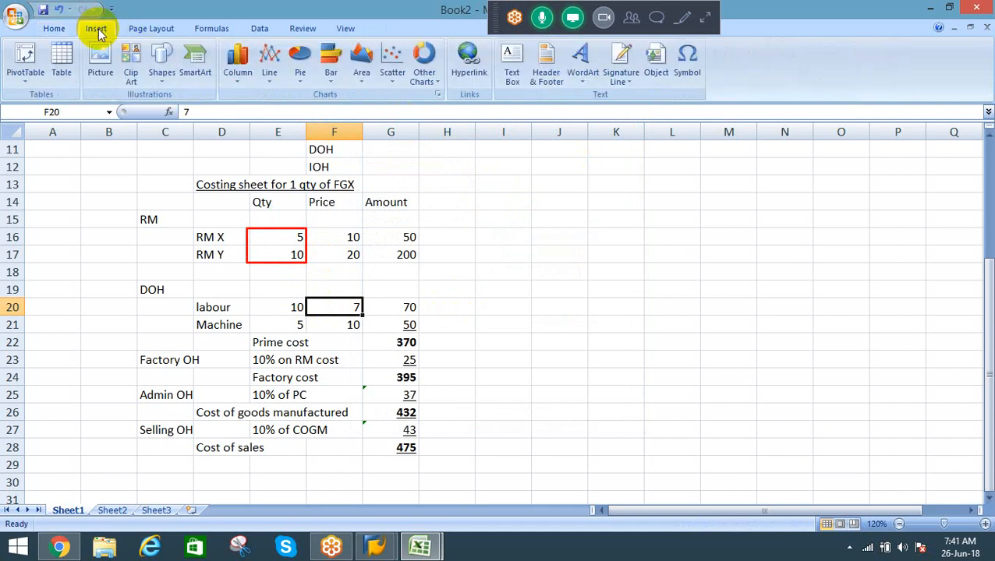
{"action": "left_click", "coordinate": [161, 78]}
{"action": "left_click", "coordinate": [186, 113]}
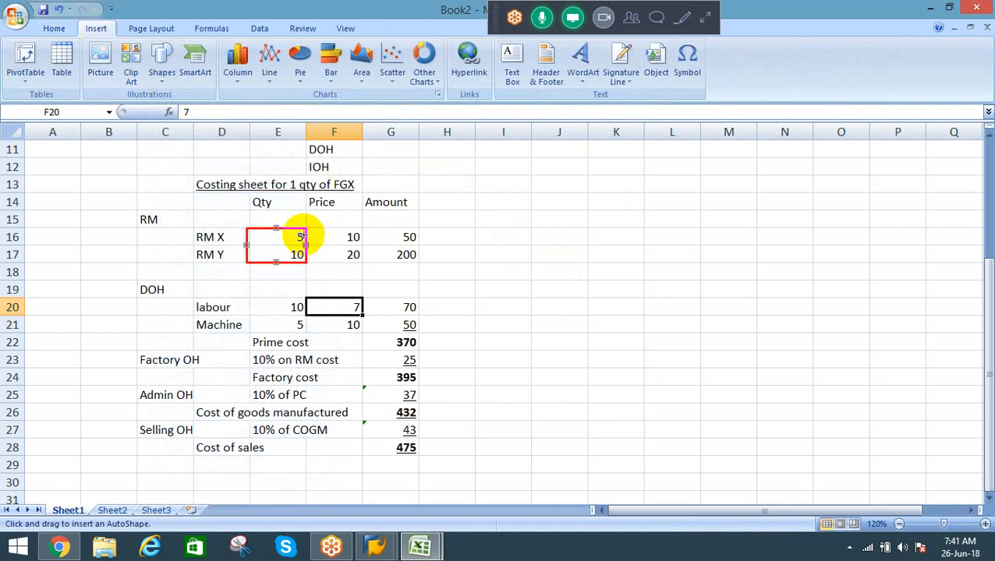
{"action": "left_click_drag", "start_coordinate": [305, 228], "coordinate": [425, 168]}
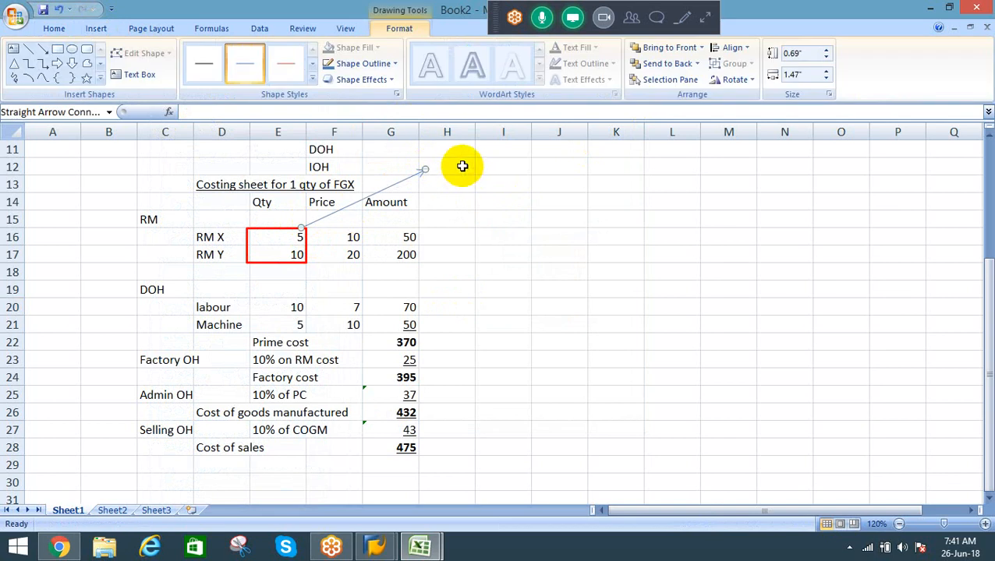
{"action": "left_click", "coordinate": [461, 164]}
{"action": "left_click", "coordinate": [422, 170]}
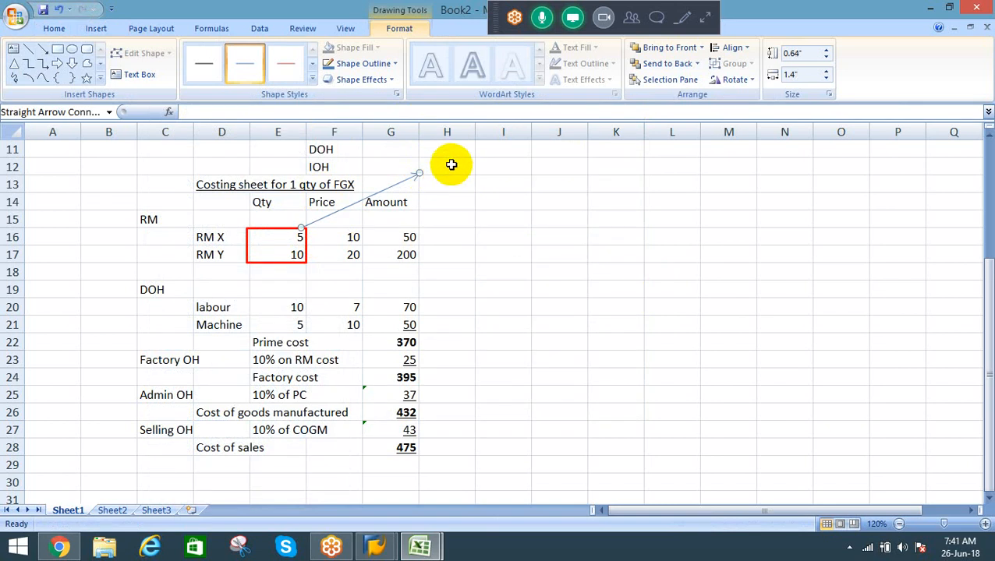
Step: Enter "Production Dept" in H12 with "BOM" on a second line of the same cell
{"action": "left_click", "coordinate": [450, 165]}
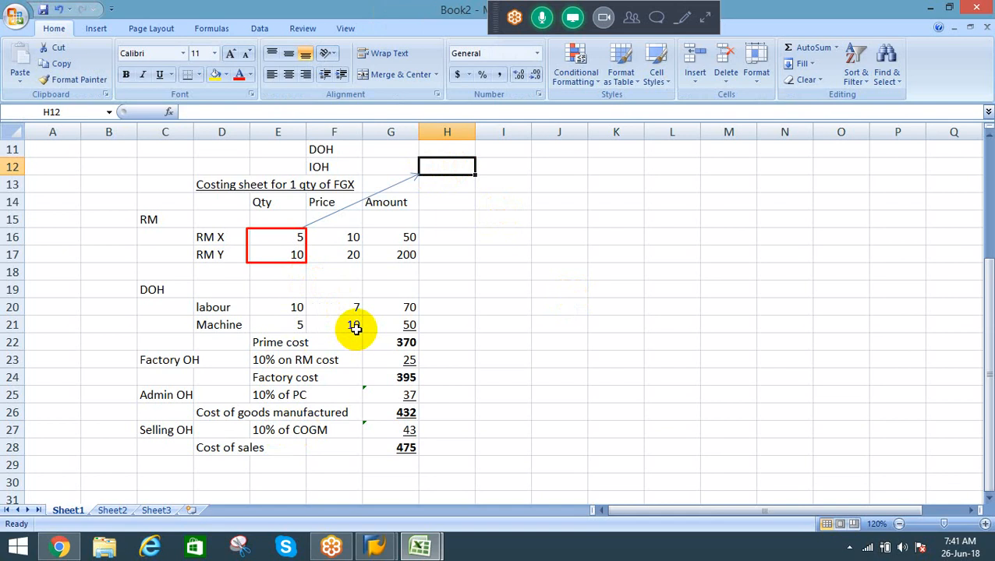
{"action": "type", "text": "Produ"}
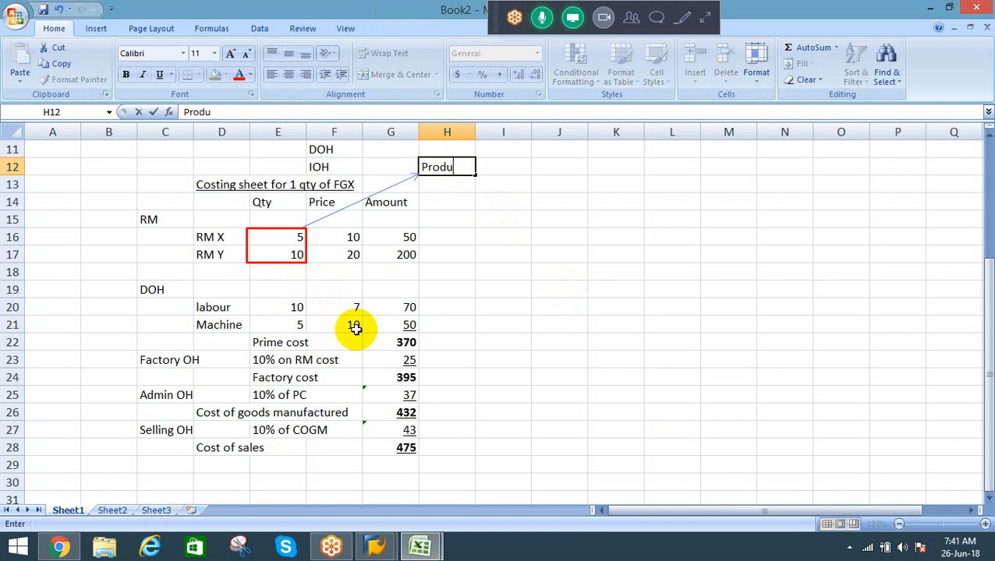
{"action": "type", "text": "ction D"}
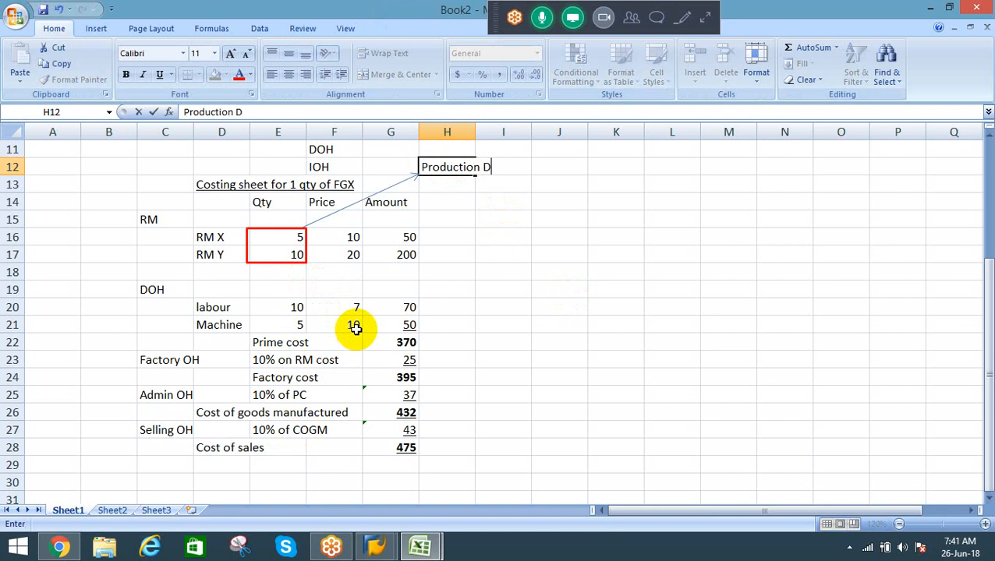
{"action": "type", "text": "ept"}
{"action": "key", "text": "alt+Return"}
{"action": "type", "text": "BOM"}
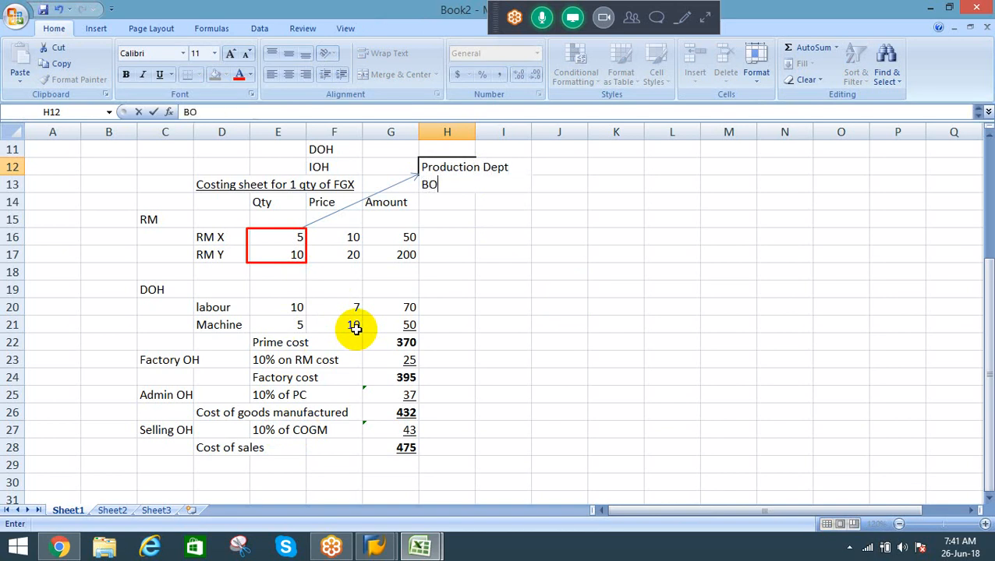
Step: Prefix BOM with "=>" on the second line of the H12 label
{"action": "key", "text": "F2"}
{"action": "key", "text": "Left"}
{"action": "key", "text": "Left"}
{"action": "key", "text": "Left"}
{"action": "type", "text": "="}
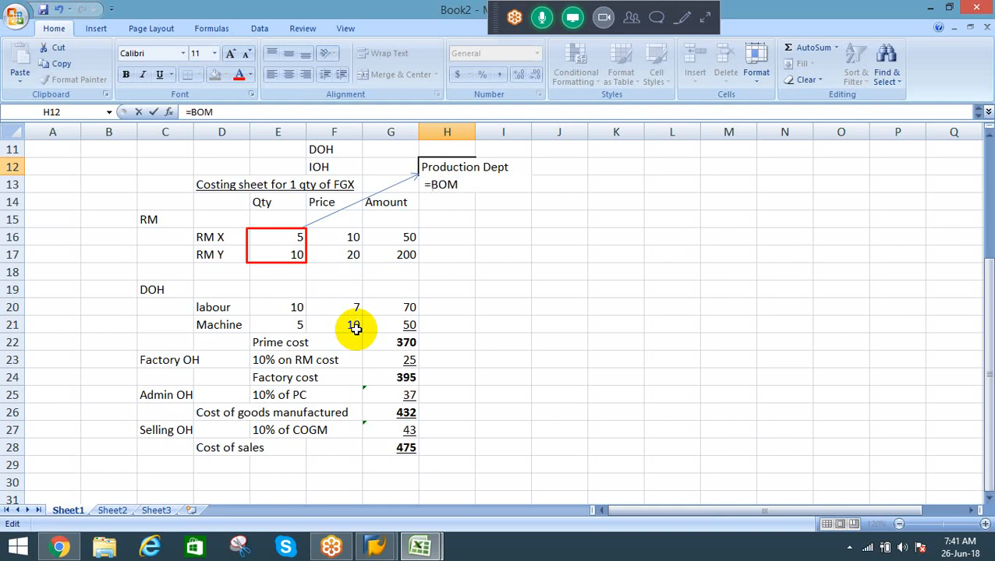
{"action": "type", "text": ">"}
{"action": "key", "text": "Return"}
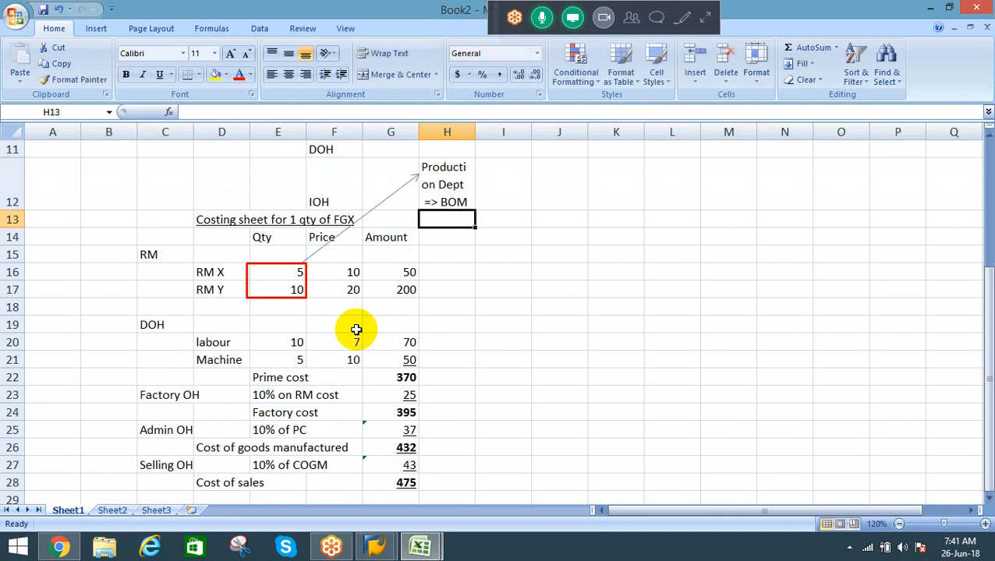
Step: Widen column H to fit the word Production and reduce row 12 to a single line's height
{"action": "key", "text": "Up"}
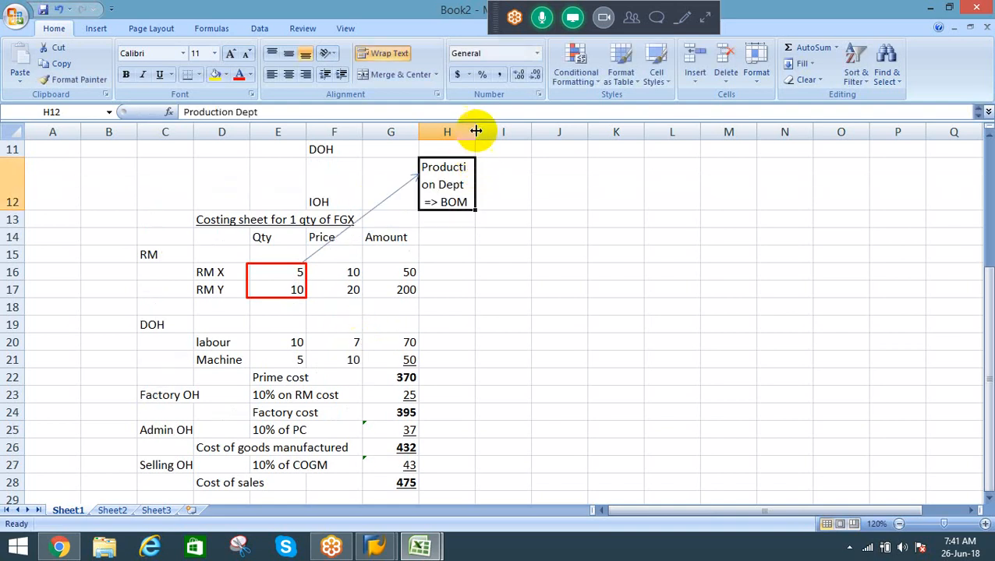
{"action": "left_click_drag", "start_coordinate": [476, 131], "coordinate": [506, 130]}
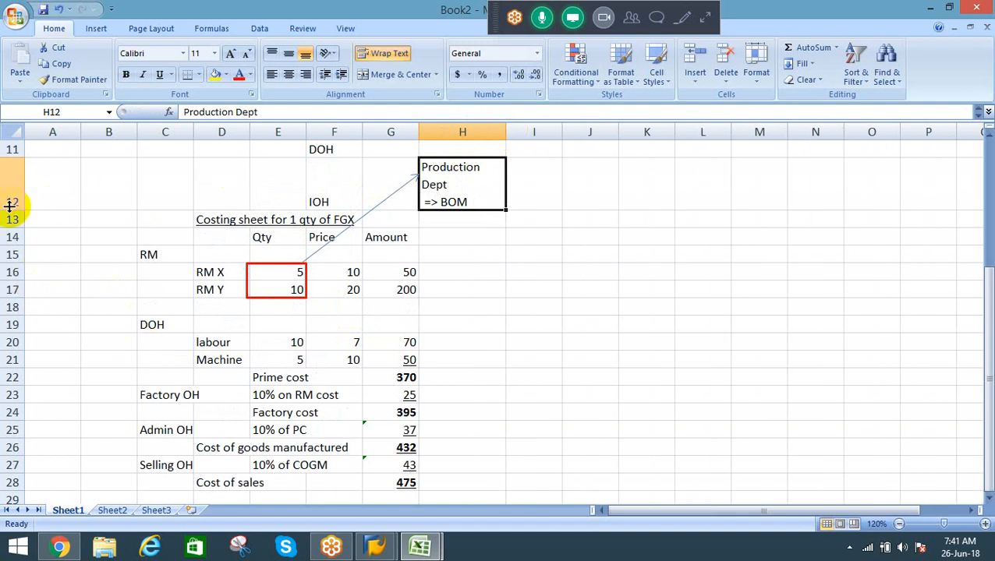
{"action": "left_click_drag", "start_coordinate": [14, 209], "coordinate": [9, 190]}
{"action": "left_click_drag", "start_coordinate": [9, 171], "coordinate": [9, 172]}
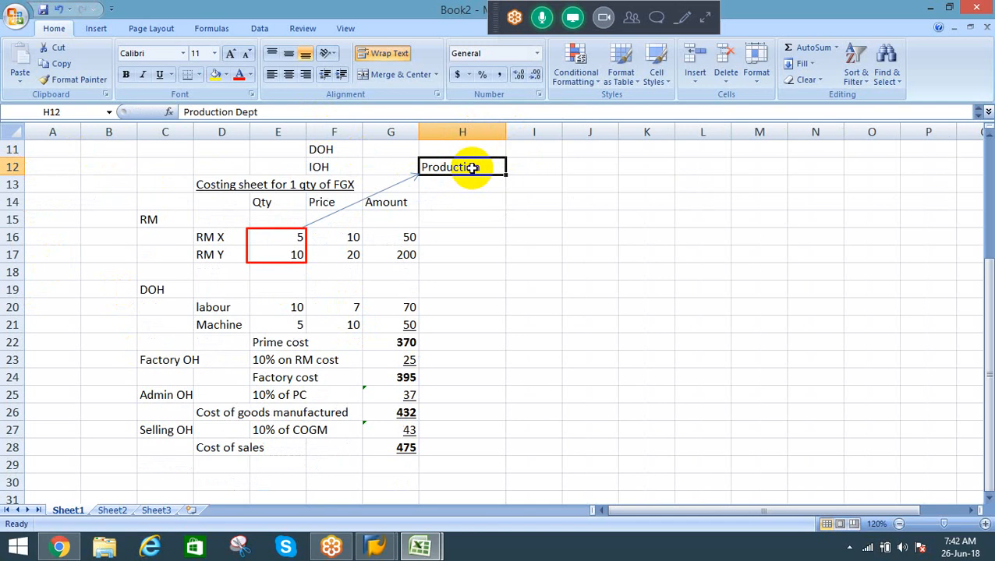
Step: Shorten the first line of the H12 label to "Prodn Dept", keeping "=> BOM" on the second line
{"action": "key", "text": "F2"}
{"action": "key", "text": "alt+Return"}
{"action": "type", "text": "=> BOM"}
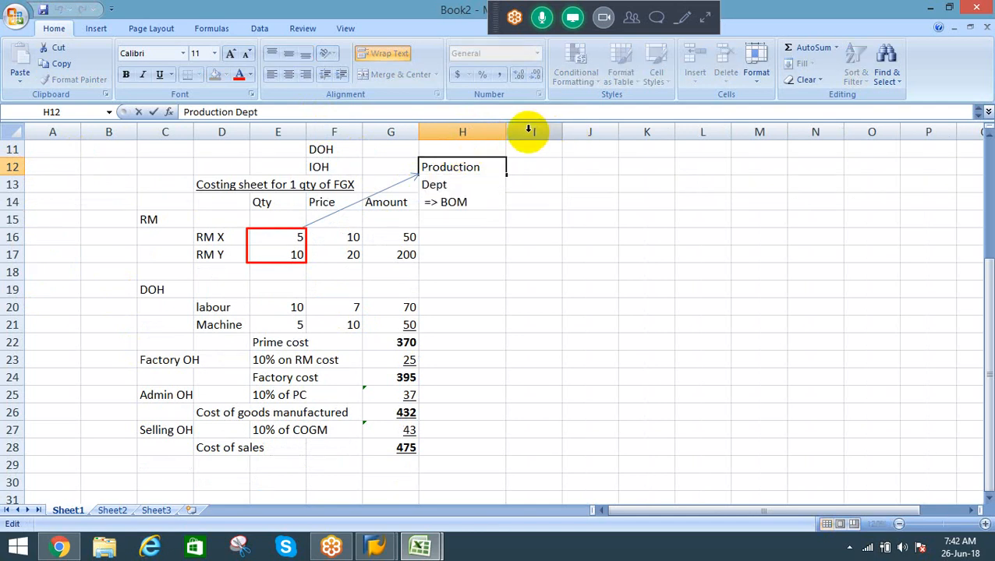
{"action": "key", "text": "Up"}
{"action": "key", "text": "BackSpace"}
{"action": "key", "text": "BackSpace"}
{"action": "key", "text": "BackSpace"}
{"action": "key", "text": "BackSpace"}
{"action": "key", "text": "BackSpace"}
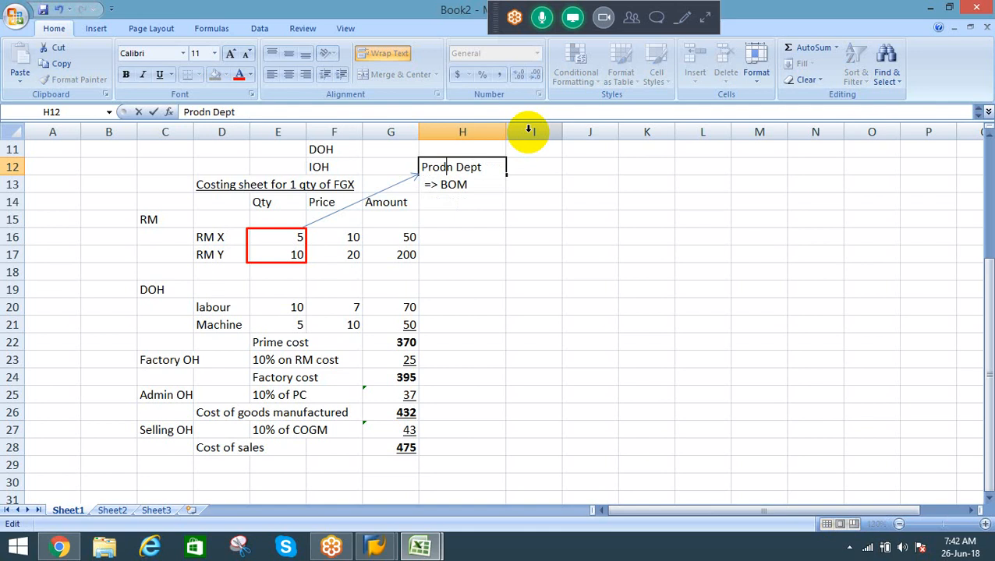
{"action": "key", "text": "Return"}
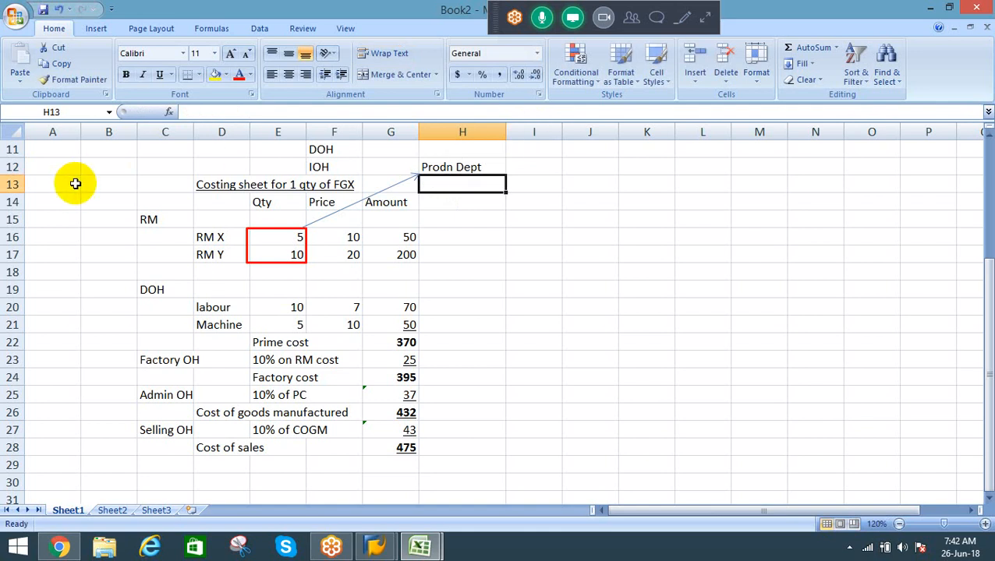
Step: Increase the height of row 12 to fit both label lines and center the text of H12 horizontally
{"action": "left_click_drag", "start_coordinate": [11, 175], "coordinate": [9, 189]}
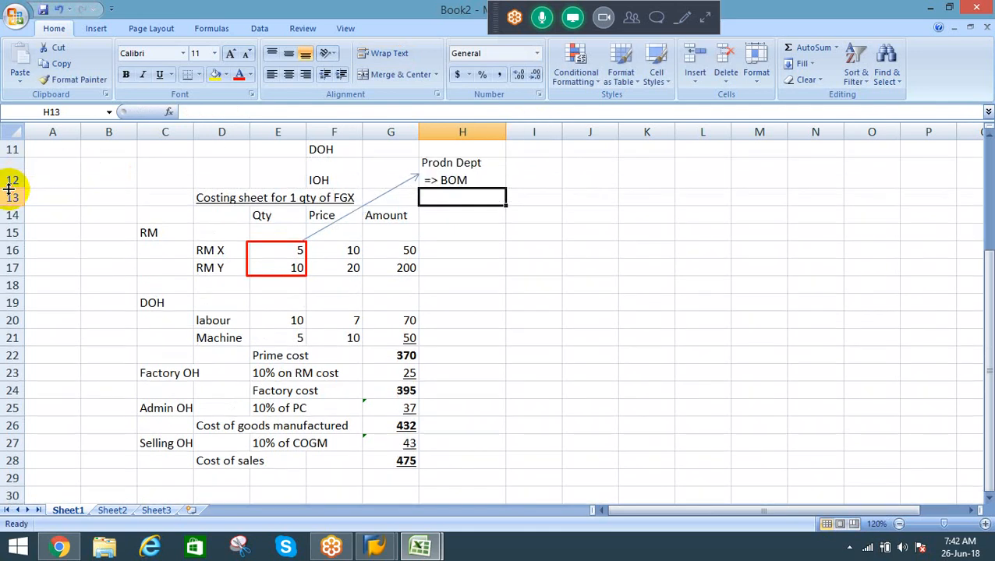
{"action": "left_click", "coordinate": [457, 177]}
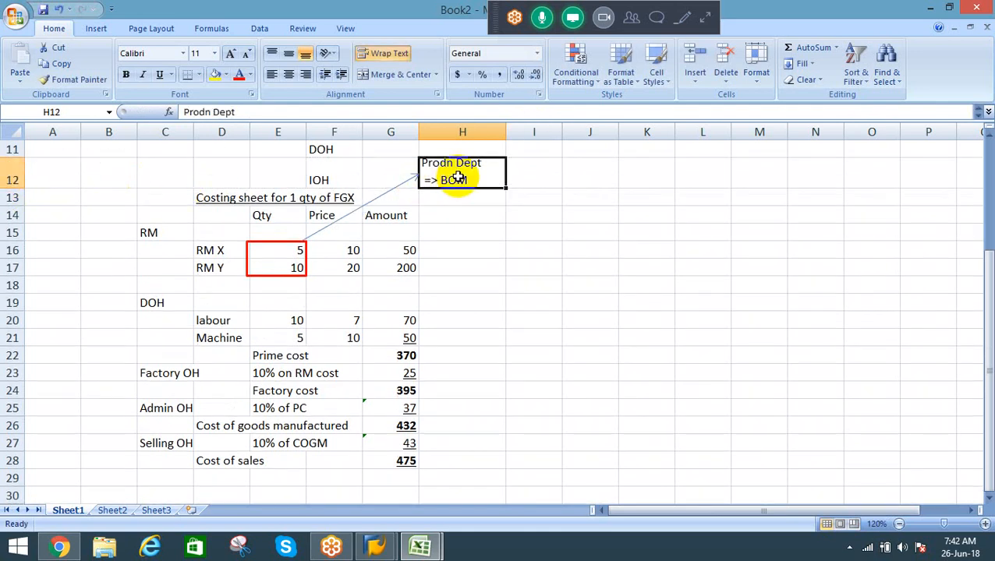
{"action": "left_click", "coordinate": [288, 74]}
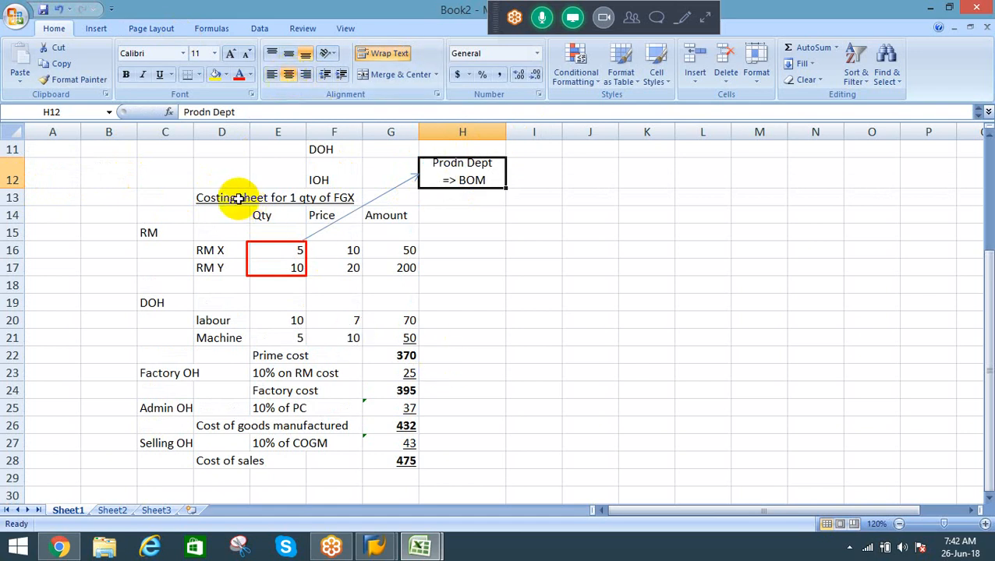
Step: Make the "Prodn Dept => BOM" label in H12 bold and put a border around its cell
{"action": "left_click_drag", "start_coordinate": [234, 198], "coordinate": [400, 443]}
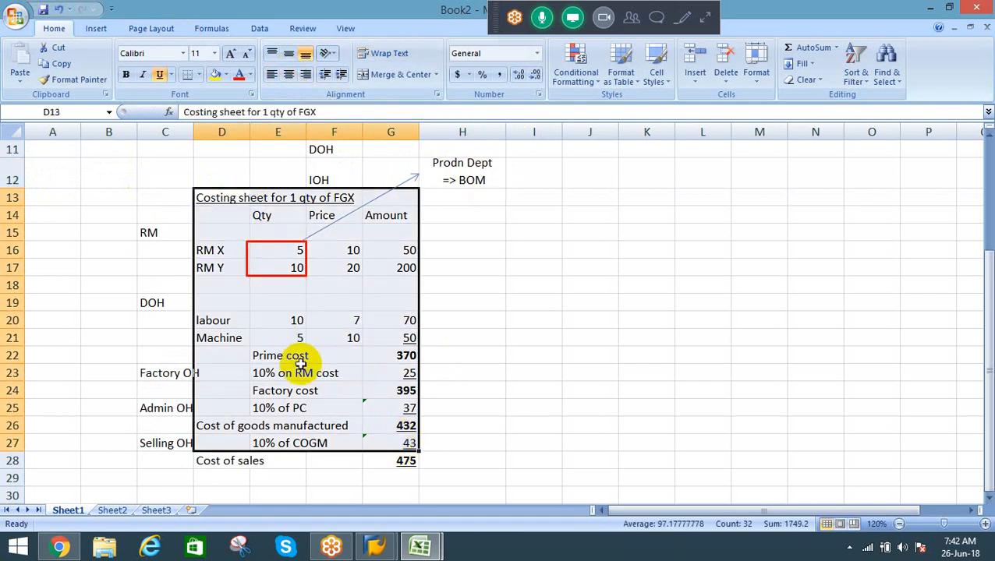
{"action": "left_click_drag", "start_coordinate": [159, 199], "coordinate": [408, 458]}
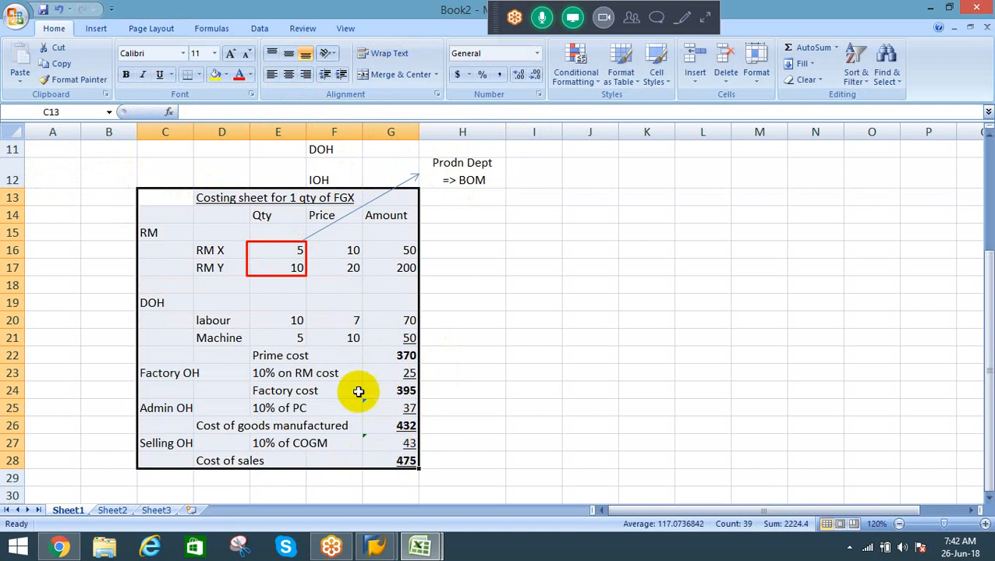
{"action": "left_click", "coordinate": [508, 180]}
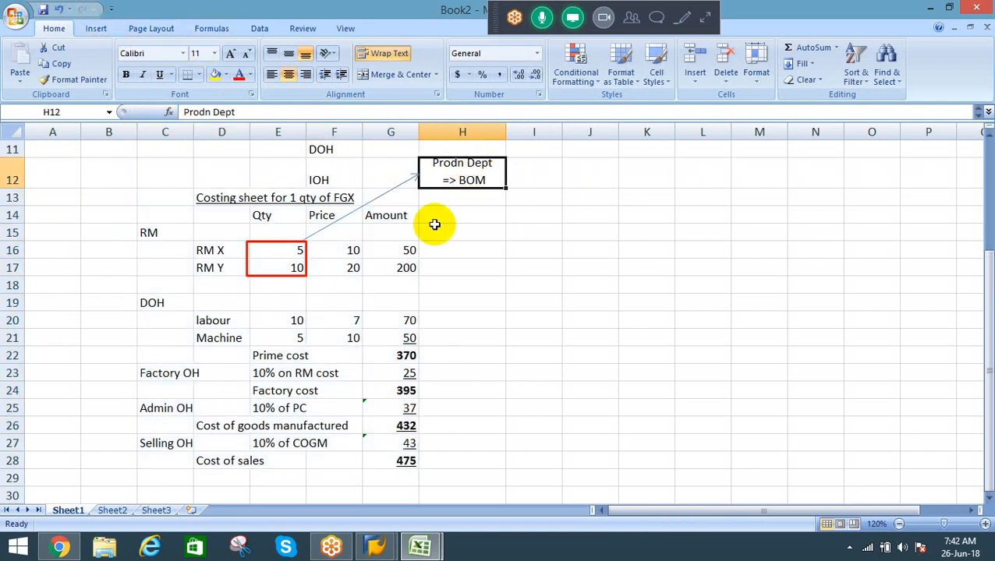
{"action": "key", "text": "ctrl+b"}
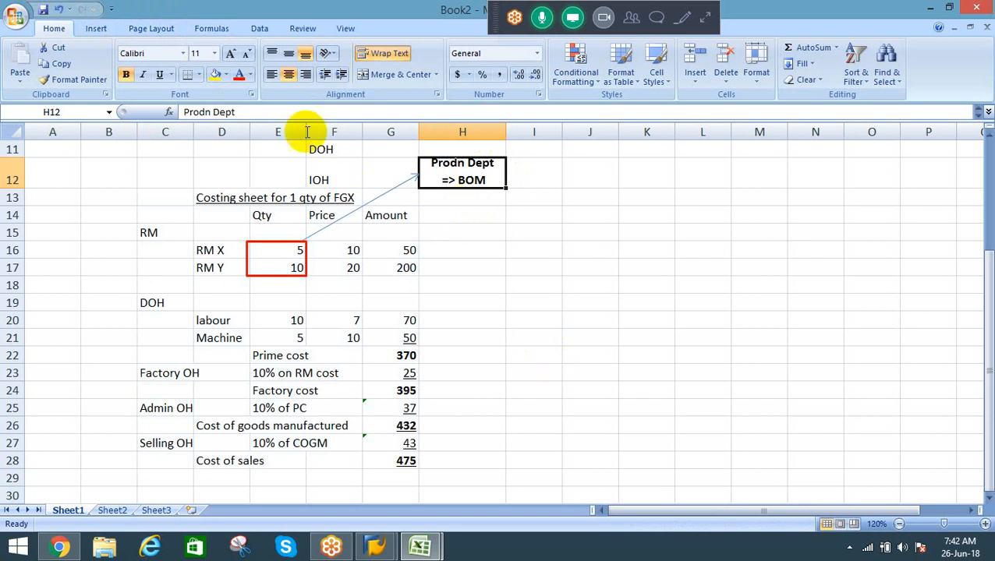
{"action": "key", "text": "alt+h"}
{"action": "key", "text": "b"}
{"action": "key", "text": "Escape"}
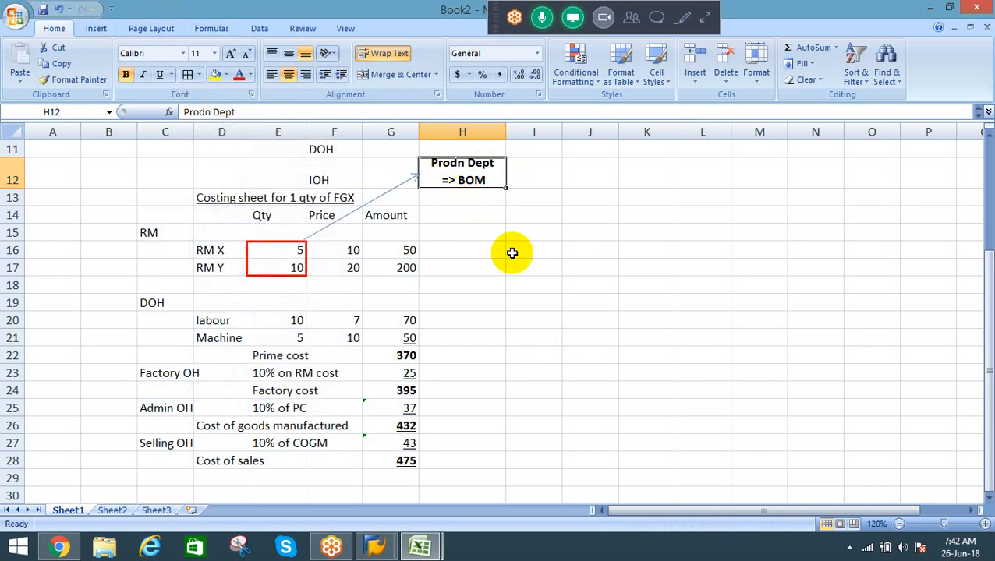
{"action": "key", "text": "Down"}
{"action": "key", "text": "Up"}
{"action": "left_click", "coordinate": [480, 220]}
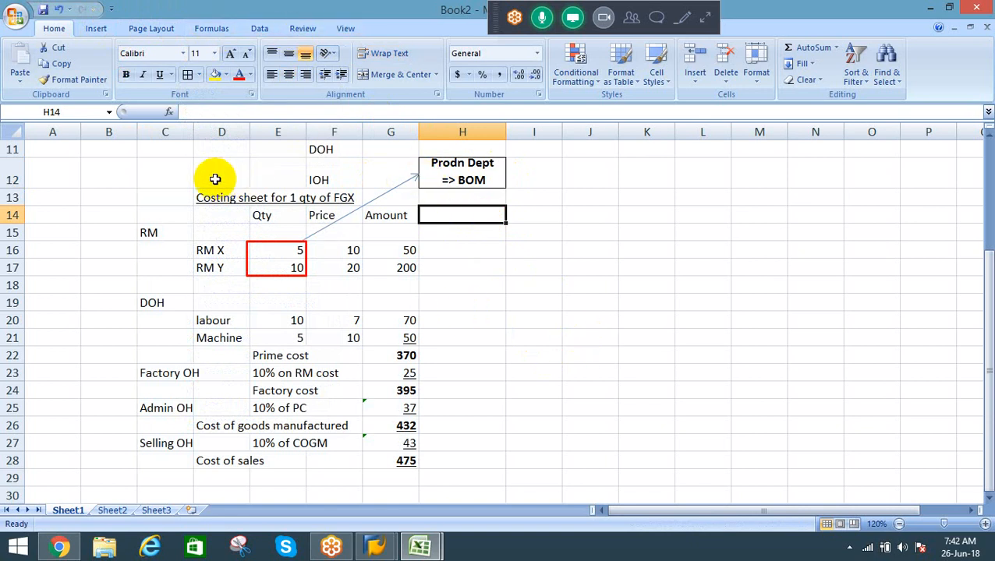
Step: Apply all borders to the costing sheet range C13:G28
{"action": "left_click_drag", "start_coordinate": [166, 197], "coordinate": [372, 464]}
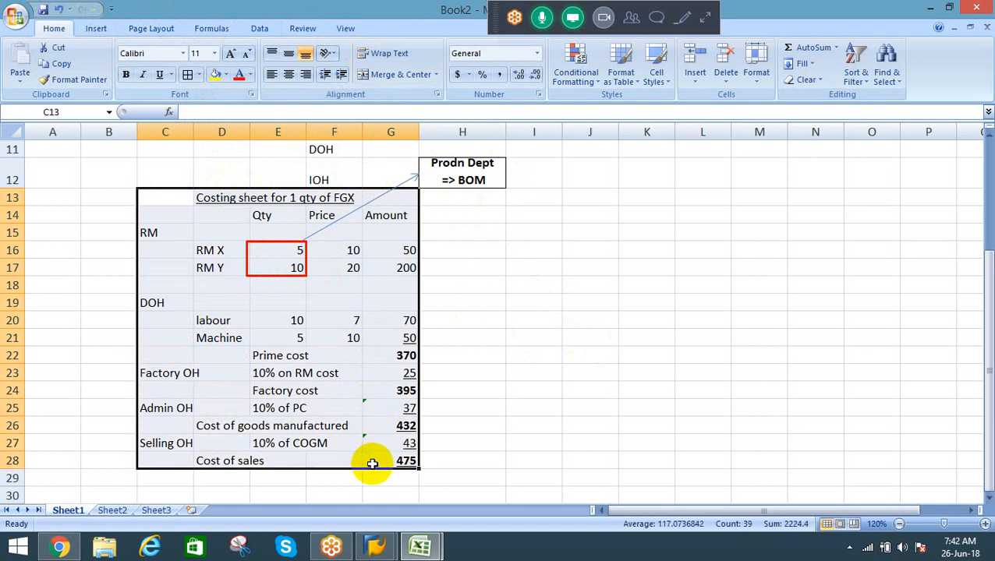
{"action": "key", "text": "alt+h"}
{"action": "key", "text": "b"}
{"action": "key", "text": "a"}
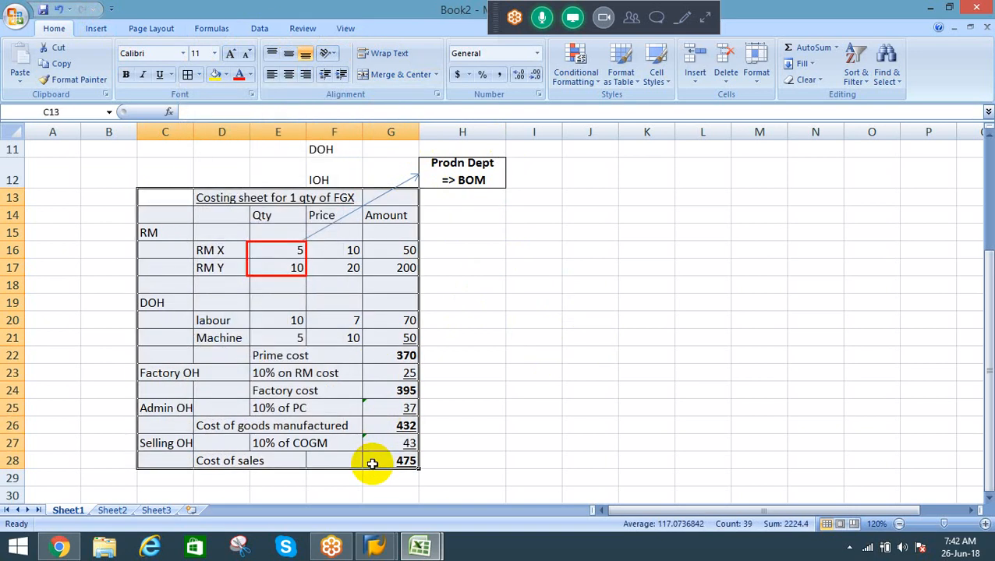
{"action": "left_click", "coordinate": [275, 165]}
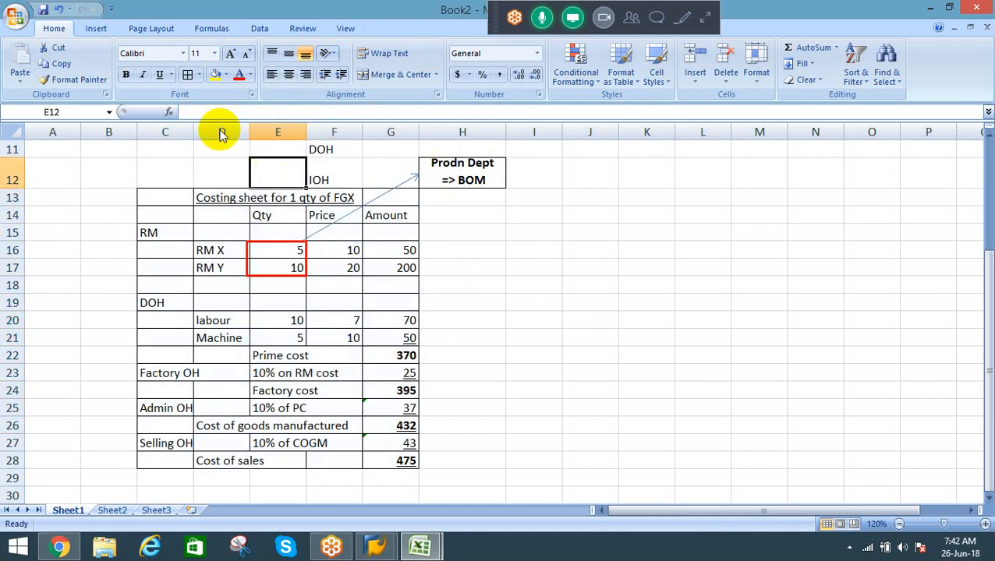
Step: Hide the worksheet gridlines
{"action": "left_click", "coordinate": [69, 286]}
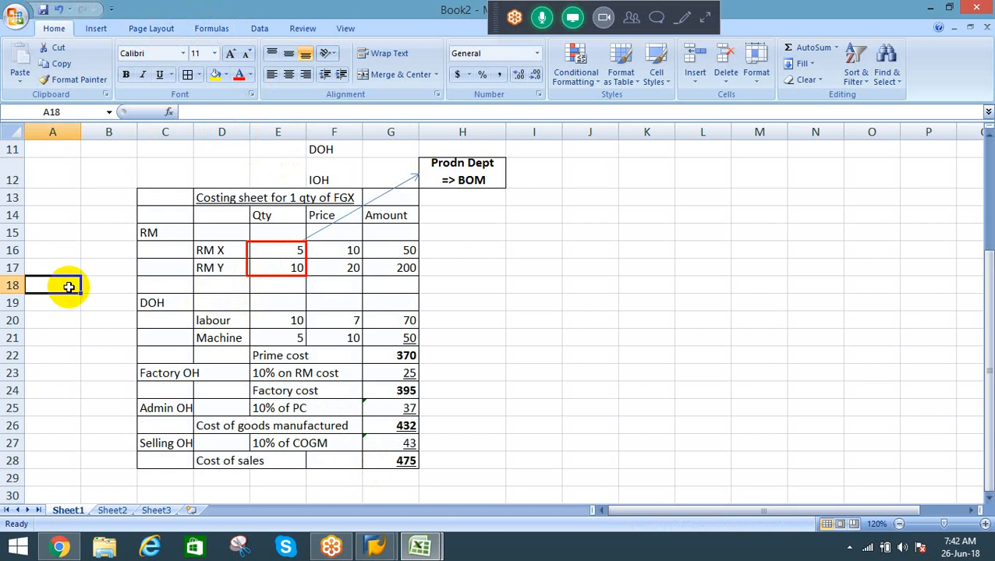
{"action": "left_click", "coordinate": [346, 28]}
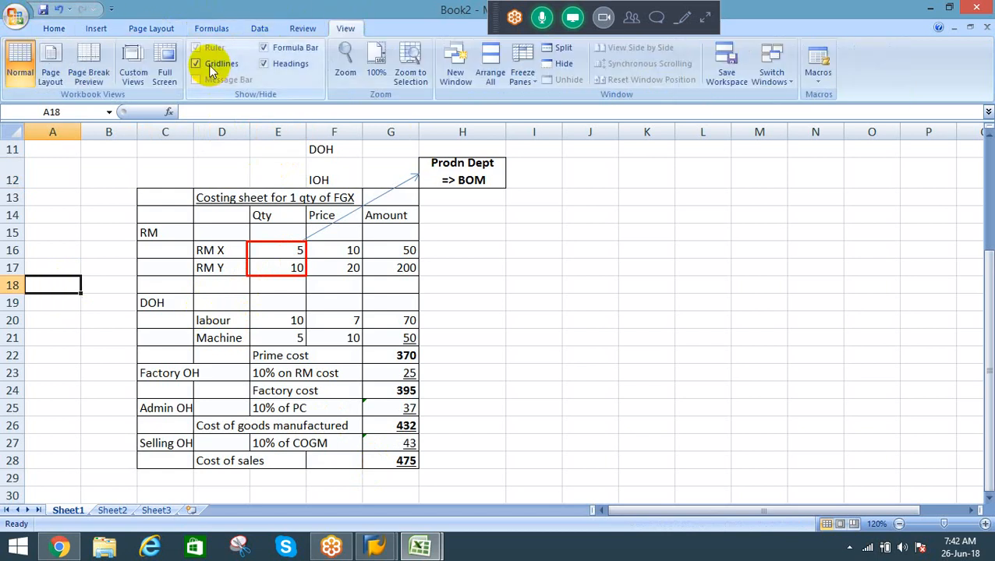
{"action": "left_click", "coordinate": [211, 67]}
{"action": "left_click", "coordinate": [546, 318]}
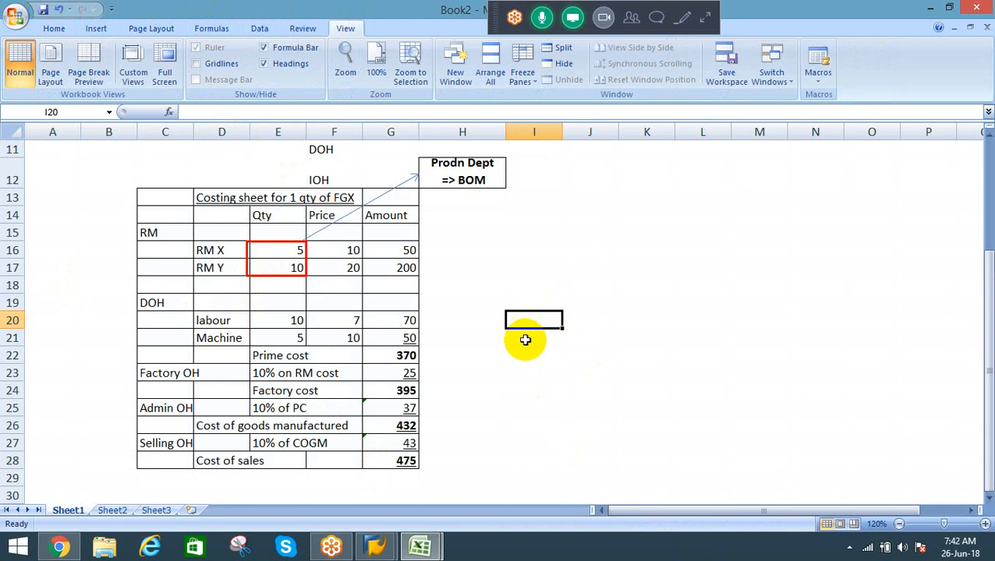
Step: Move the "Prodn Dept => BOM" label from H12 to I12 and widen column I to fit it
{"action": "left_click", "coordinate": [471, 173]}
{"action": "key", "text": "ctrl+x"}
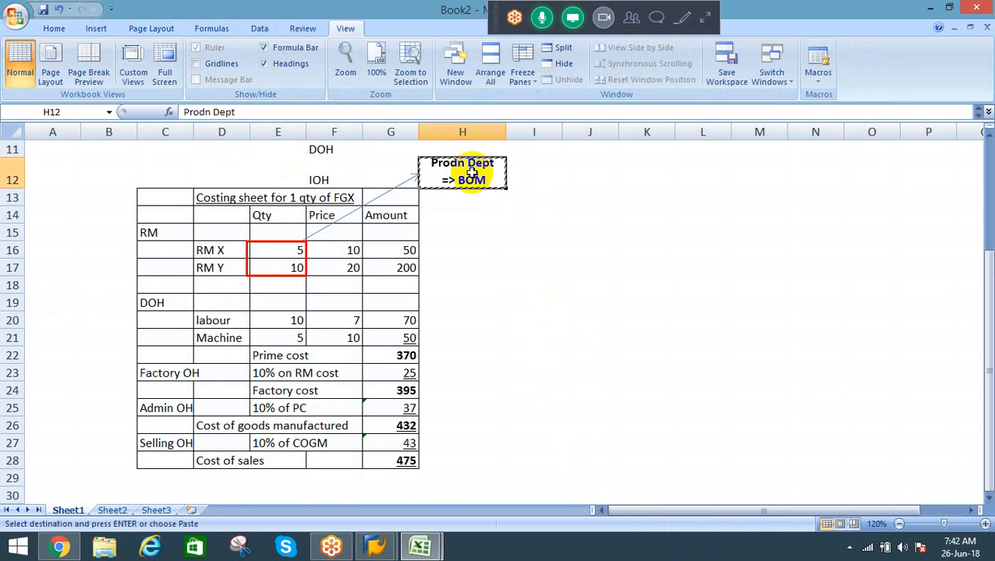
{"action": "key", "text": "Right"}
{"action": "key", "text": "Return"}
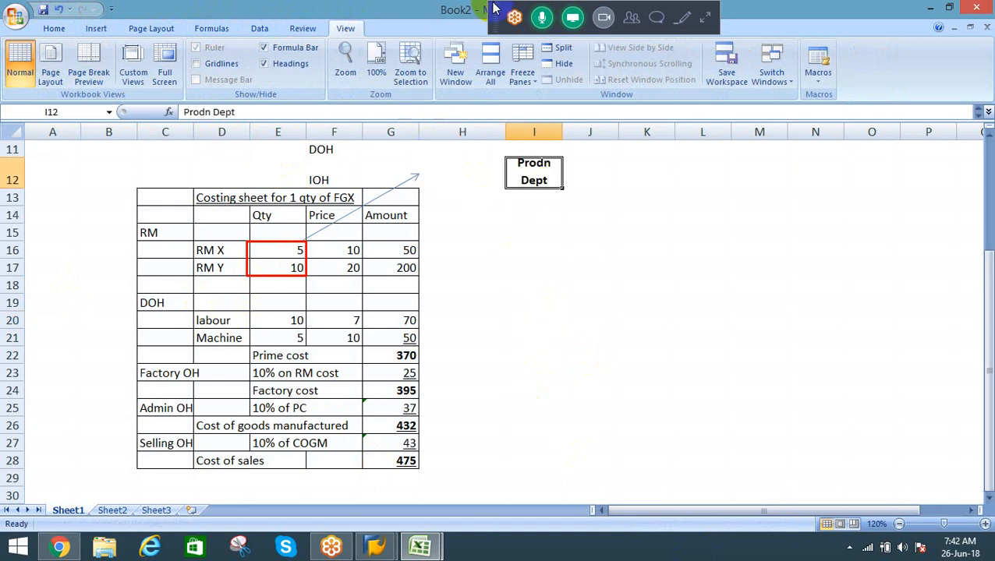
{"action": "left_click_drag", "start_coordinate": [562, 130], "coordinate": [582, 126]}
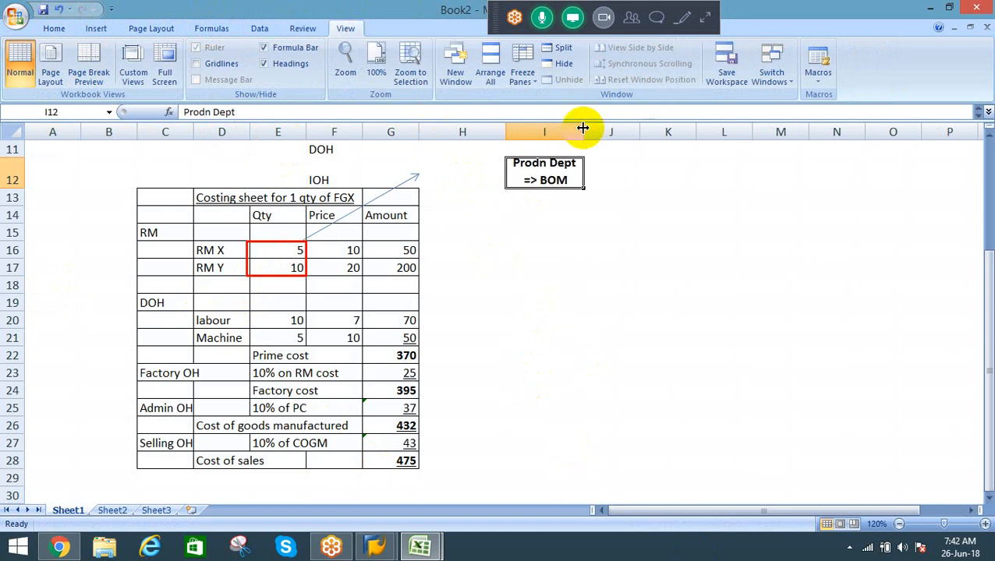
Step: Extend the arrow from the RM quantity box so its head reaches the "Prodn Dept => BOM" label in I12
{"action": "left_click", "coordinate": [415, 174]}
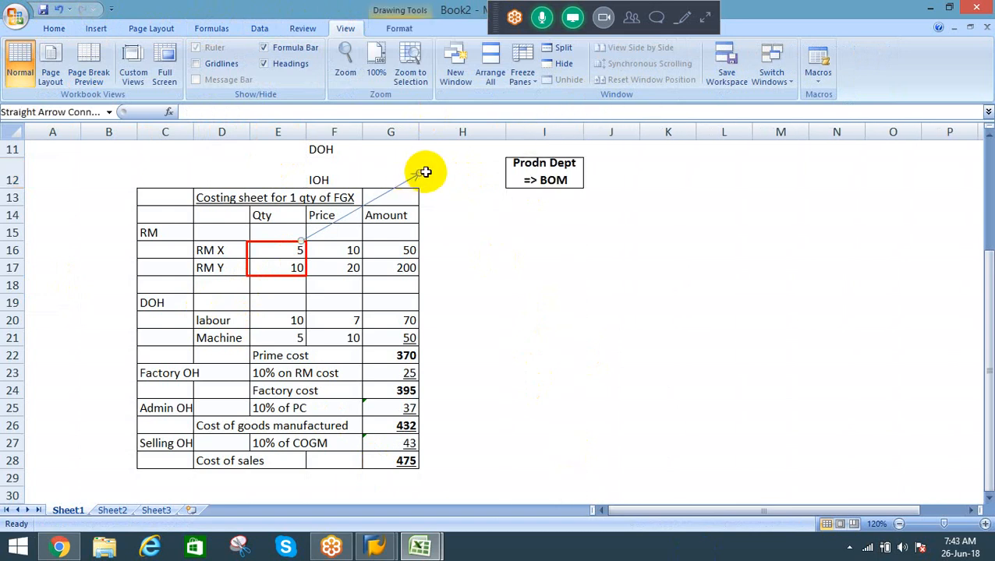
{"action": "left_click_drag", "start_coordinate": [416, 174], "coordinate": [507, 179]}
{"action": "left_click", "coordinate": [533, 247]}
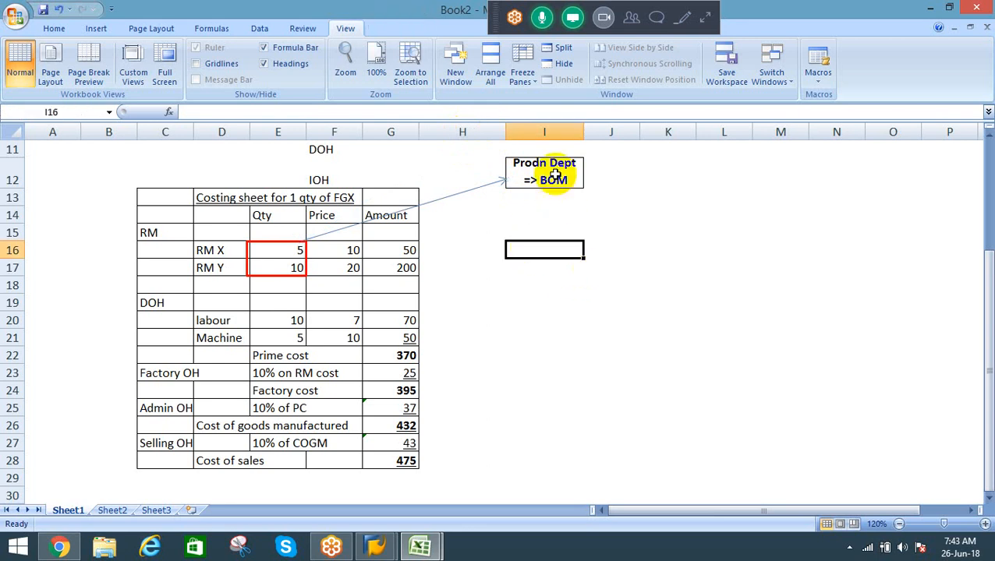
{"action": "left_click", "coordinate": [414, 208]}
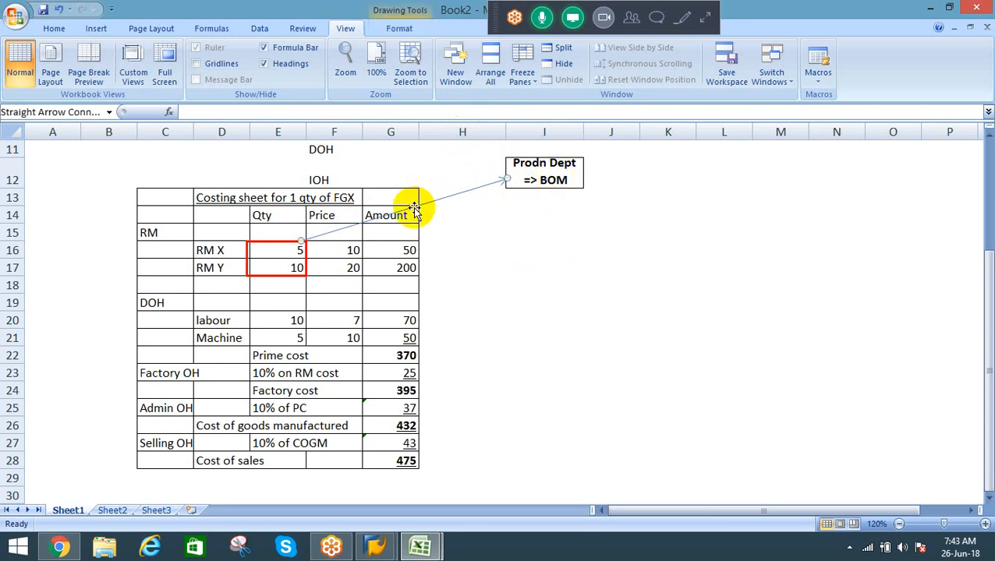
Step: Duplicate the red box around the RM quantities and place the copy around the labour and machine quantities in E20:E21
{"action": "left_click", "coordinate": [273, 275]}
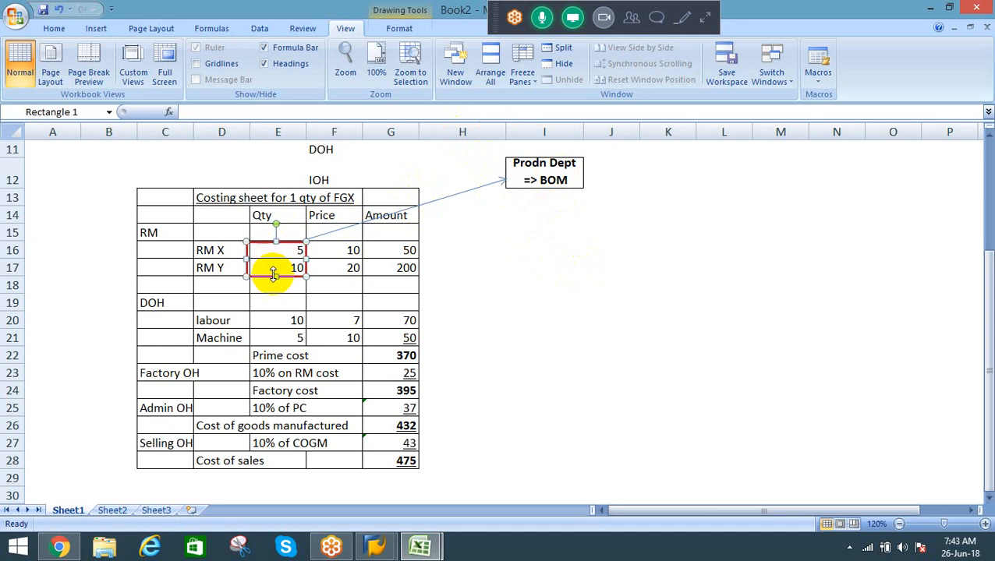
{"action": "key", "text": "ctrl+d"}
{"action": "key", "text": "Down"}
{"action": "key", "text": "Down"}
{"action": "key", "text": "Down"}
{"action": "key", "text": "Down"}
{"action": "key", "text": "Down"}
{"action": "key", "text": "Down"}
{"action": "key", "text": "Down"}
{"action": "key", "text": "Down"}
{"action": "key", "text": "Down"}
{"action": "key", "text": "Down"}
{"action": "key", "text": "Down"}
{"action": "key", "text": "Down"}
{"action": "key", "text": "Down"}
{"action": "key", "text": "Down"}
{"action": "key", "text": "Down"}
{"action": "key", "text": "Down"}
{"action": "key", "text": "Down"}
{"action": "key", "text": "Down"}
{"action": "key", "text": "Down"}
{"action": "key", "text": "Down"}
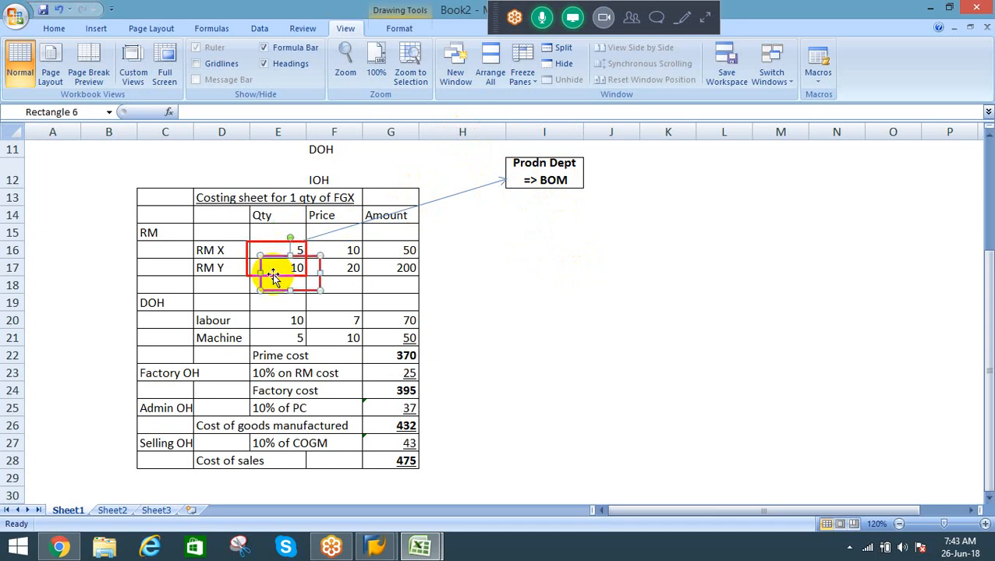
{"action": "key", "text": "Down"}
{"action": "key", "text": "Down"}
{"action": "key", "text": "Down"}
{"action": "key", "text": "Down"}
{"action": "key", "text": "Down"}
{"action": "key", "text": "Down"}
{"action": "key", "text": "Down"}
{"action": "key", "text": "Down"}
{"action": "key", "text": "Down"}
{"action": "key", "text": "Down"}
{"action": "key", "text": "Down"}
{"action": "key", "text": "Down"}
{"action": "key", "text": "Down"}
{"action": "key", "text": "Down"}
{"action": "key", "text": "Down"}
{"action": "key", "text": "Down"}
{"action": "key", "text": "Down"}
{"action": "key", "text": "Down"}
{"action": "key", "text": "Down"}
{"action": "key", "text": "Down"}
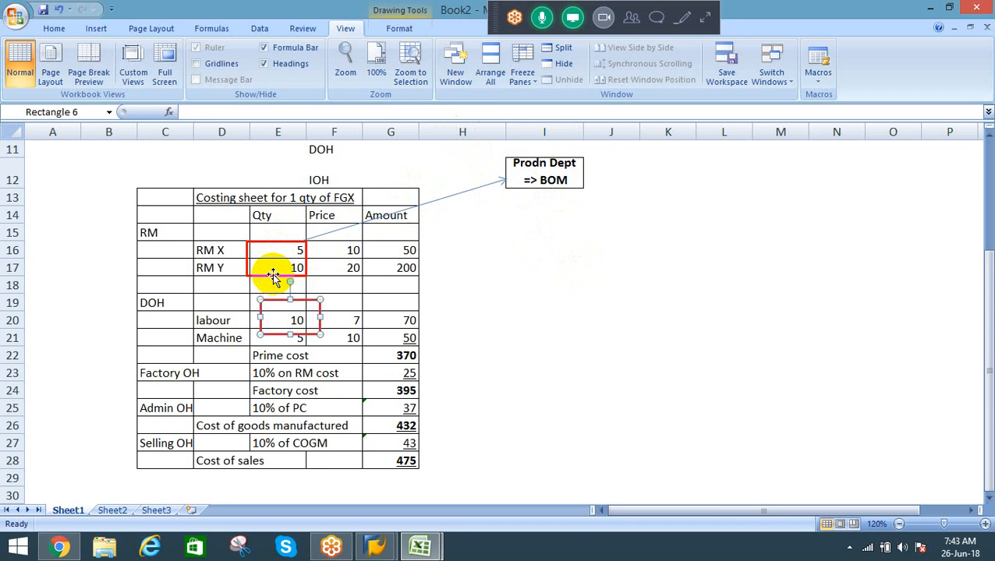
{"action": "key", "text": "Left"}
{"action": "key", "text": "Left"}
{"action": "key", "text": "Left"}
{"action": "key", "text": "Left"}
{"action": "key", "text": "Left"}
{"action": "key", "text": "Left"}
{"action": "key", "text": "Left"}
{"action": "key", "text": "Left"}
{"action": "key", "text": "Left"}
{"action": "key", "text": "Left"}
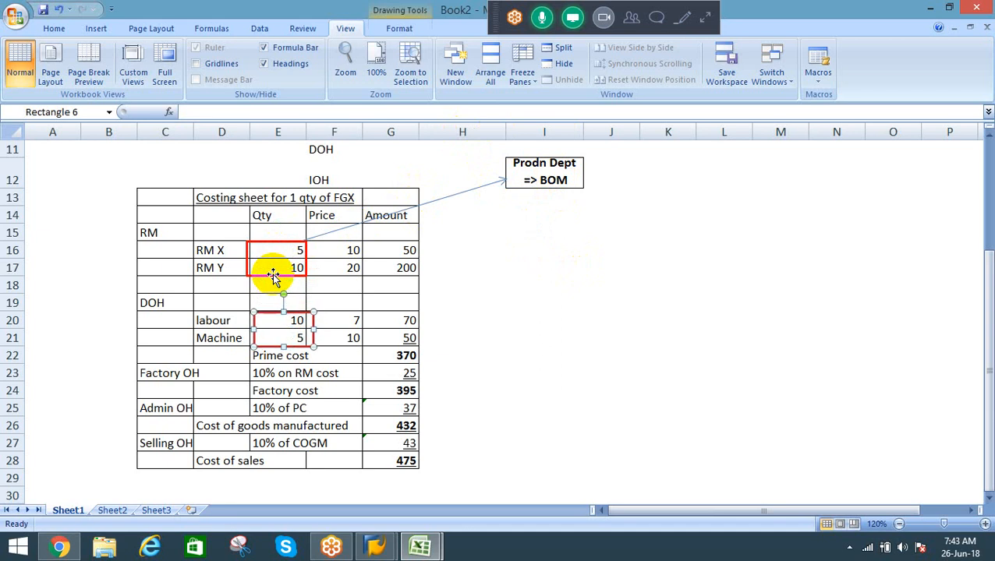
{"action": "key", "text": "Left"}
{"action": "key", "text": "Left"}
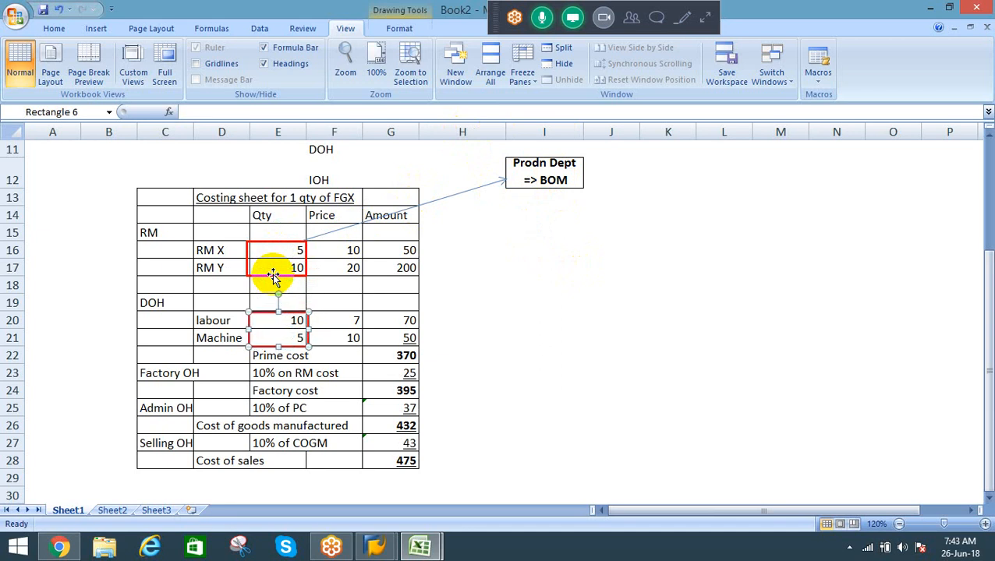
{"action": "key", "text": "Escape"}
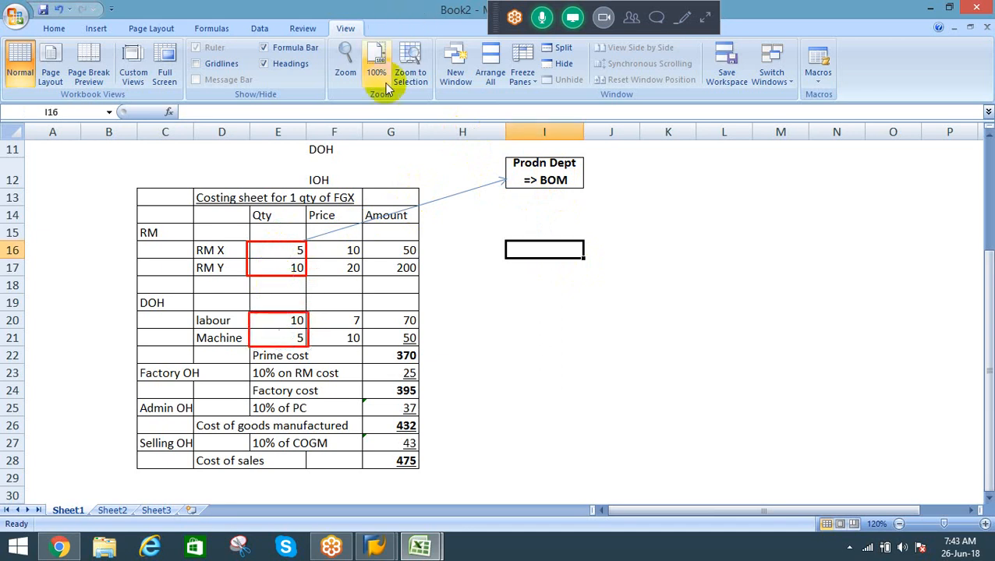
Step: Duplicate the red RM quantity box, place the copy around the RM prices in F16:F17 and narrow it to the column
{"action": "left_click", "coordinate": [541, 171]}
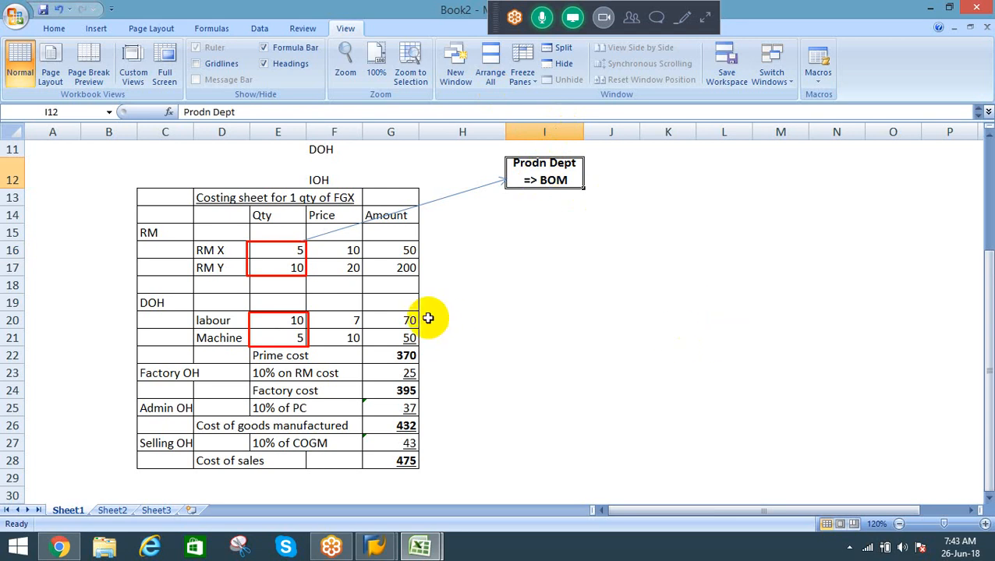
{"action": "left_click", "coordinate": [279, 318]}
{"action": "key", "text": "Escape"}
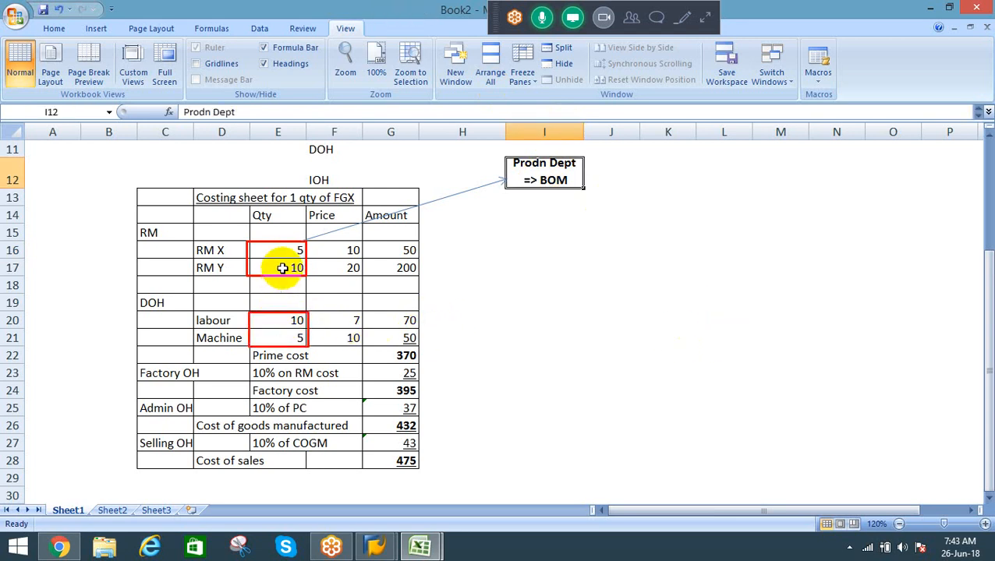
{"action": "left_click", "coordinate": [276, 273]}
{"action": "key", "text": "ctrl+d"}
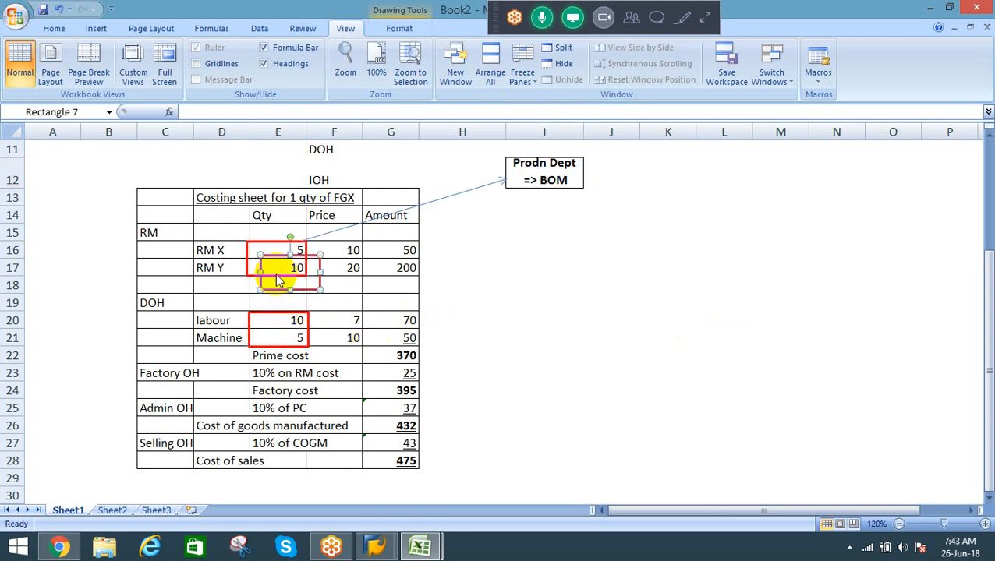
{"action": "key", "text": "Right"}
{"action": "key", "text": "Right"}
{"action": "key", "text": "Right"}
{"action": "key", "text": "Right"}
{"action": "key", "text": "Right"}
{"action": "key", "text": "Right"}
{"action": "key", "text": "Right"}
{"action": "key", "text": "Right"}
{"action": "key", "text": "Right"}
{"action": "key", "text": "Right"}
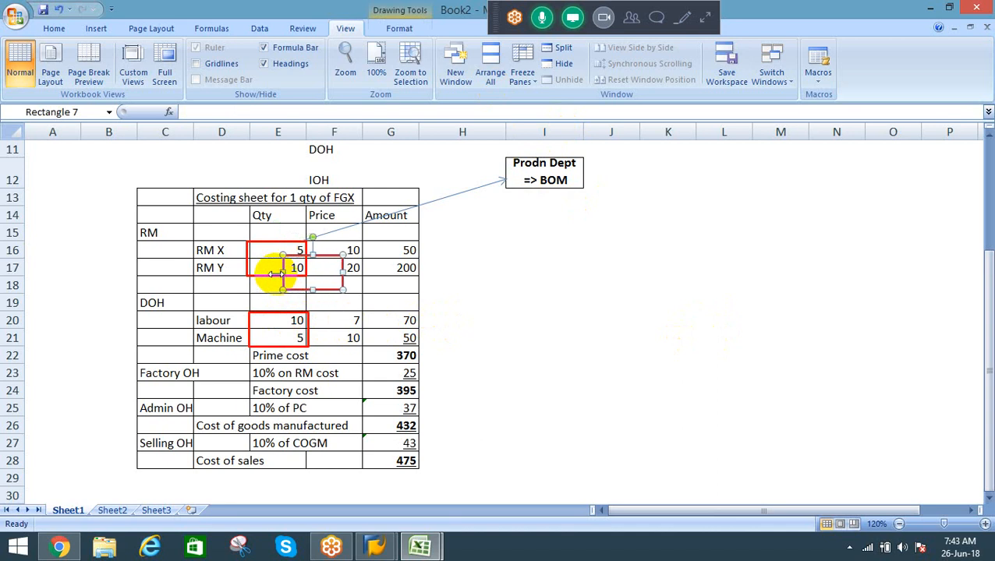
{"action": "key", "text": "Right"}
{"action": "key", "text": "Right"}
{"action": "key", "text": "Right"}
{"action": "key", "text": "Right"}
{"action": "key", "text": "Up"}
{"action": "key", "text": "Up"}
{"action": "key", "text": "Up"}
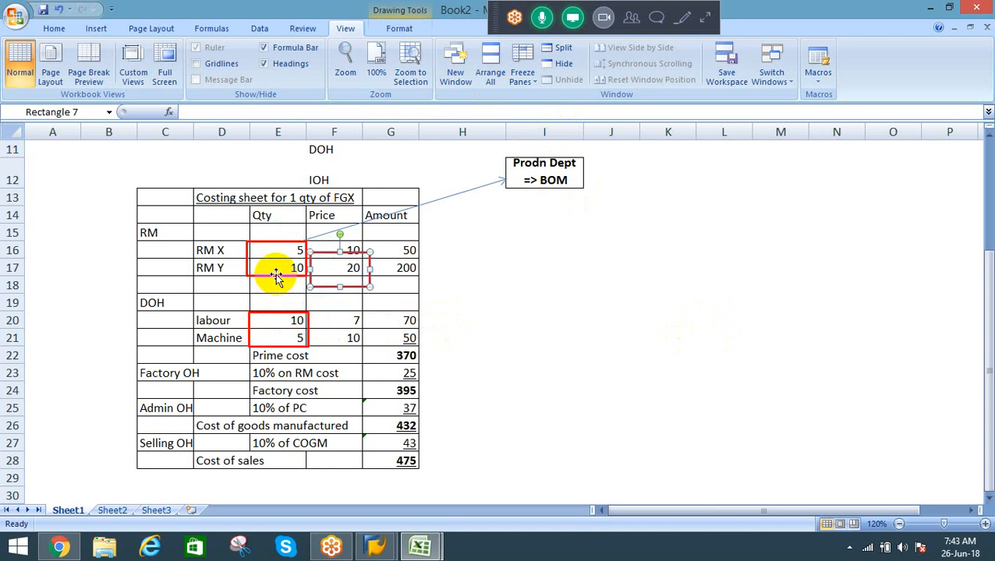
{"action": "key", "text": "Up"}
{"action": "key", "text": "Up"}
{"action": "key", "text": "Up"}
{"action": "key", "text": "Up"}
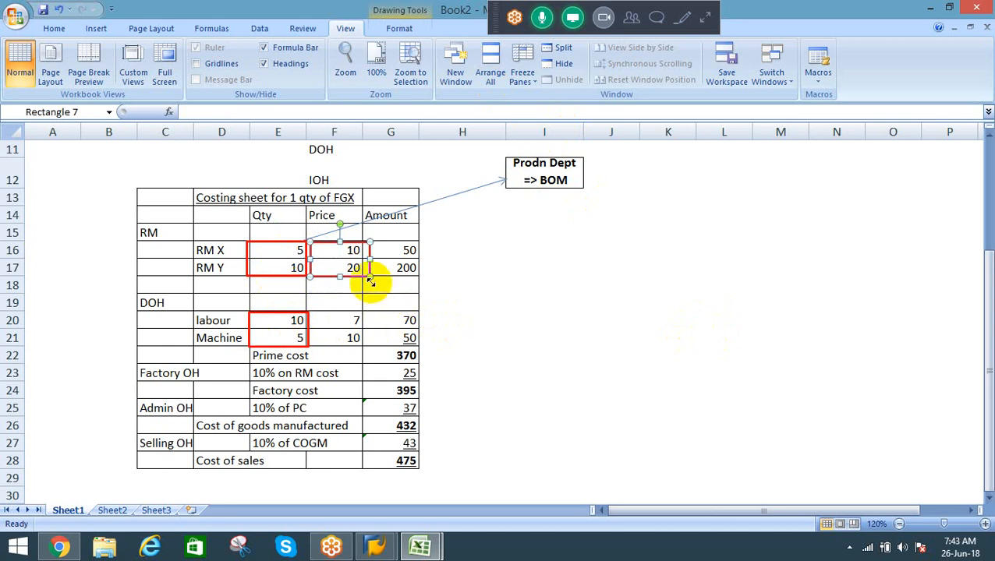
{"action": "left_click_drag", "start_coordinate": [368, 275], "coordinate": [361, 275]}
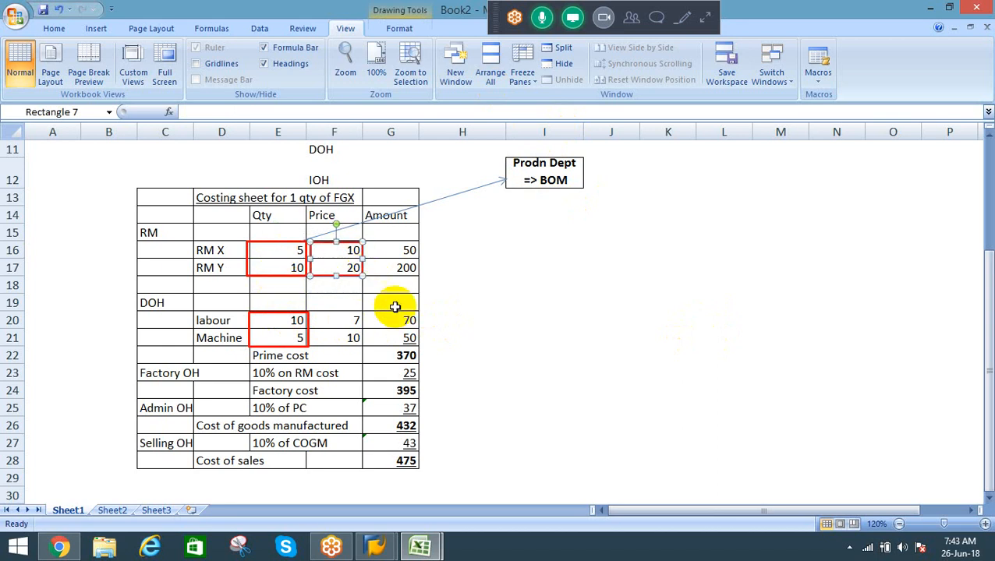
Step: Duplicate the red box around the RM prices and place the copy around the labour and machine prices in F20:F21
{"action": "key", "text": "ctrl+d"}
{"action": "key", "text": "Down"}
{"action": "key", "text": "Down"}
{"action": "key", "text": "Down"}
{"action": "key", "text": "Down"}
{"action": "key", "text": "Down"}
{"action": "key", "text": "Down"}
{"action": "key", "text": "Down"}
{"action": "key", "text": "Down"}
{"action": "key", "text": "Down"}
{"action": "key", "text": "Down"}
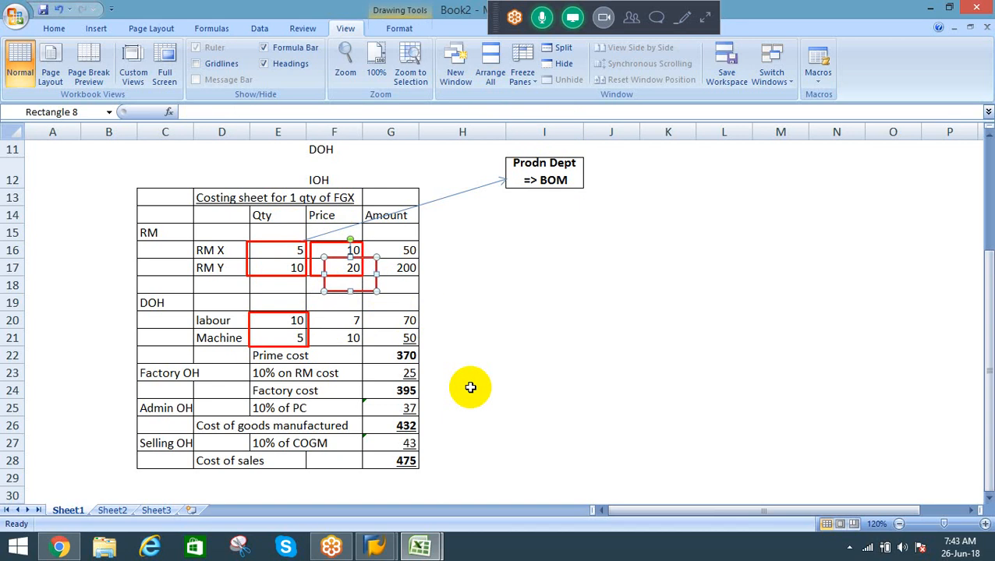
{"action": "key", "text": "Down"}
{"action": "key", "text": "Down"}
{"action": "key", "text": "Down"}
{"action": "key", "text": "Down"}
{"action": "key", "text": "Down"}
{"action": "key", "text": "Down"}
{"action": "key", "text": "Down"}
{"action": "key", "text": "Down"}
{"action": "key", "text": "Down"}
{"action": "key", "text": "Down"}
{"action": "key", "text": "Down"}
{"action": "key", "text": "Down"}
{"action": "key", "text": "Down"}
{"action": "key", "text": "Down"}
{"action": "key", "text": "Down"}
{"action": "key", "text": "Down"}
{"action": "key", "text": "Down"}
{"action": "key", "text": "Down"}
{"action": "key", "text": "Down"}
{"action": "key", "text": "Down"}
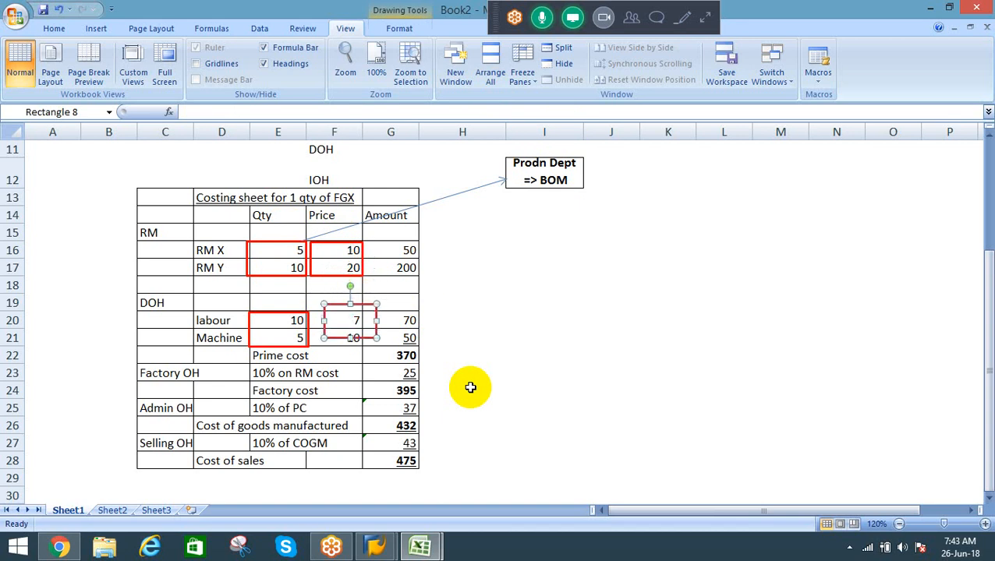
{"action": "key", "text": "Left"}
{"action": "key", "text": "Left"}
{"action": "key", "text": "Left"}
{"action": "key", "text": "Left"}
{"action": "key", "text": "Left"}
{"action": "key", "text": "Left"}
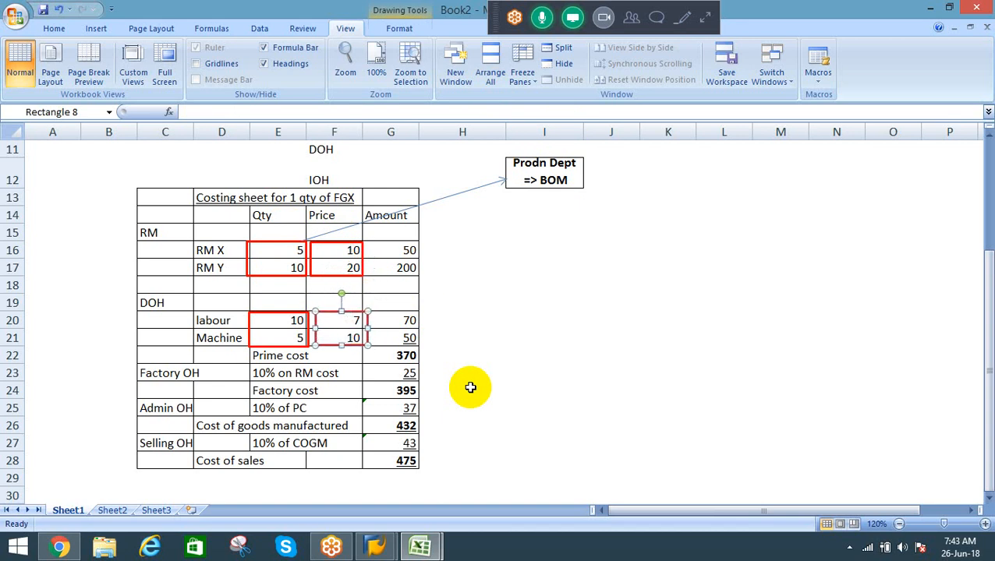
{"action": "key", "text": "Left"}
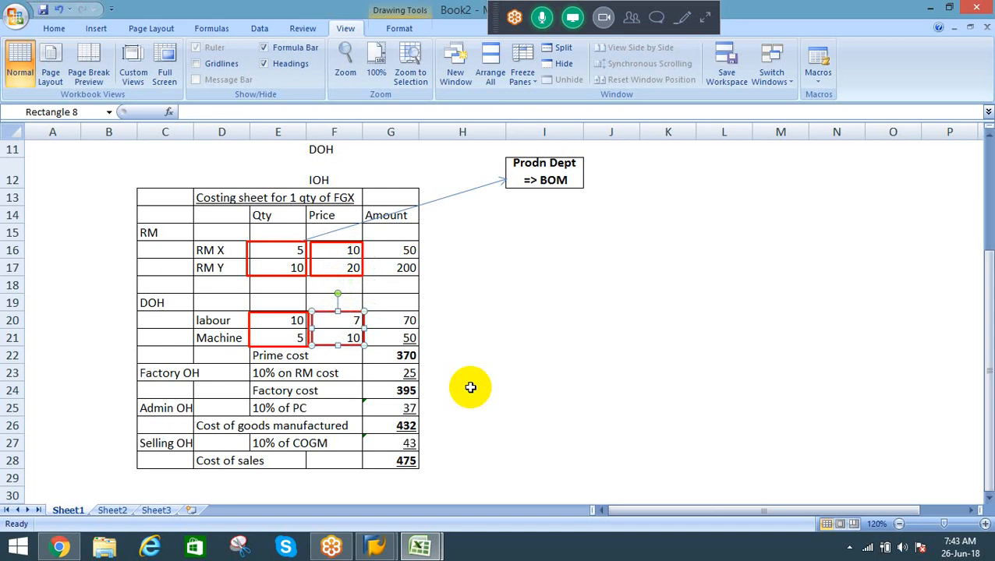
{"action": "key", "text": "Escape"}
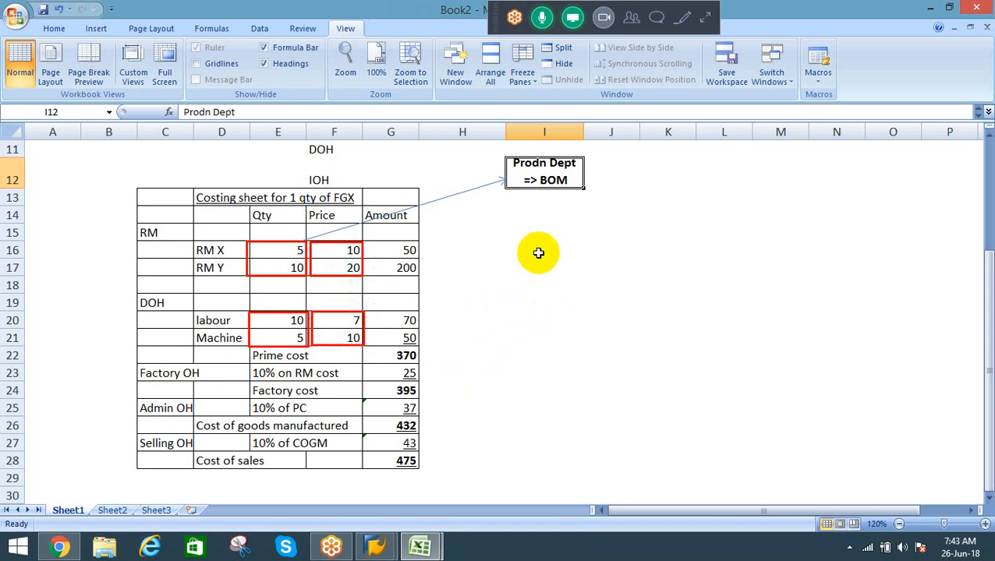
Step: Duplicate the BOM arrow and place the copy so it runs from the RM price box to cell I16
{"action": "left_click", "coordinate": [466, 193]}
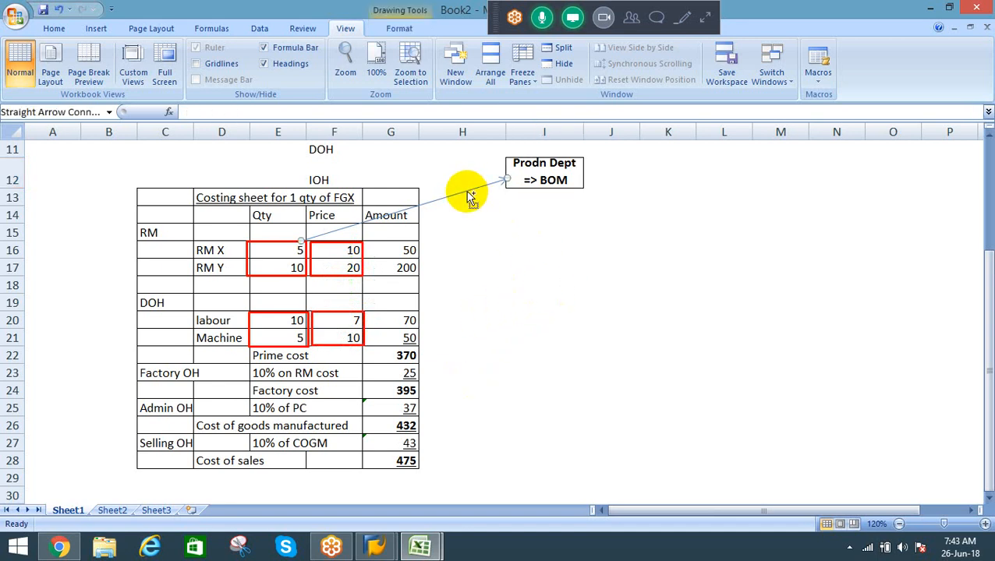
{"action": "key", "text": "ctrl+d"}
{"action": "key", "text": "Right"}
{"action": "key", "text": "Right"}
{"action": "key", "text": "Right"}
{"action": "key", "text": "Right"}
{"action": "key", "text": "Right"}
{"action": "key", "text": "Right"}
{"action": "key", "text": "Right"}
{"action": "key", "text": "Right"}
{"action": "key", "text": "Right"}
{"action": "key", "text": "Right"}
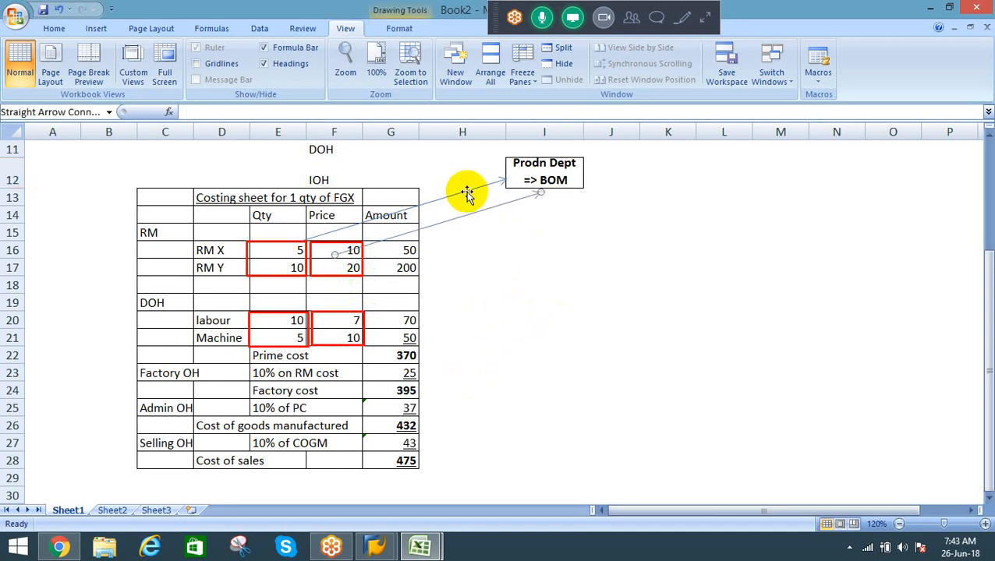
{"action": "key", "text": "Right"}
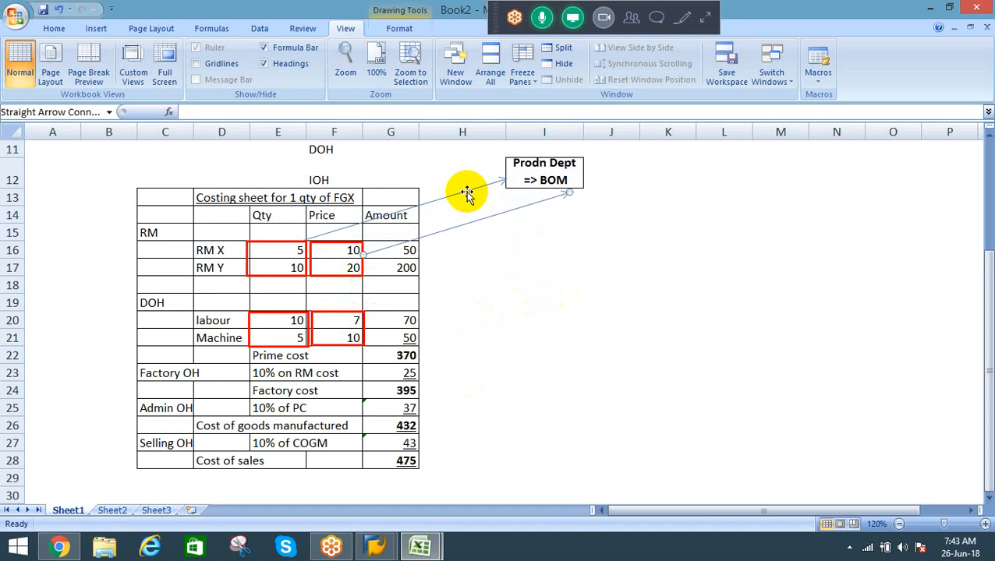
{"action": "mouse_move", "coordinate": [572, 193]}
{"action": "left_mouse_down"}
{"action": "mouse_move", "coordinate": [442, 249]}
{"action": "mouse_move", "coordinate": [499, 248]}
{"action": "left_mouse_up"}
Step: Enter the RM price source label "MM => Material master price/Info" in cell I16
{"action": "left_click", "coordinate": [540, 249]}
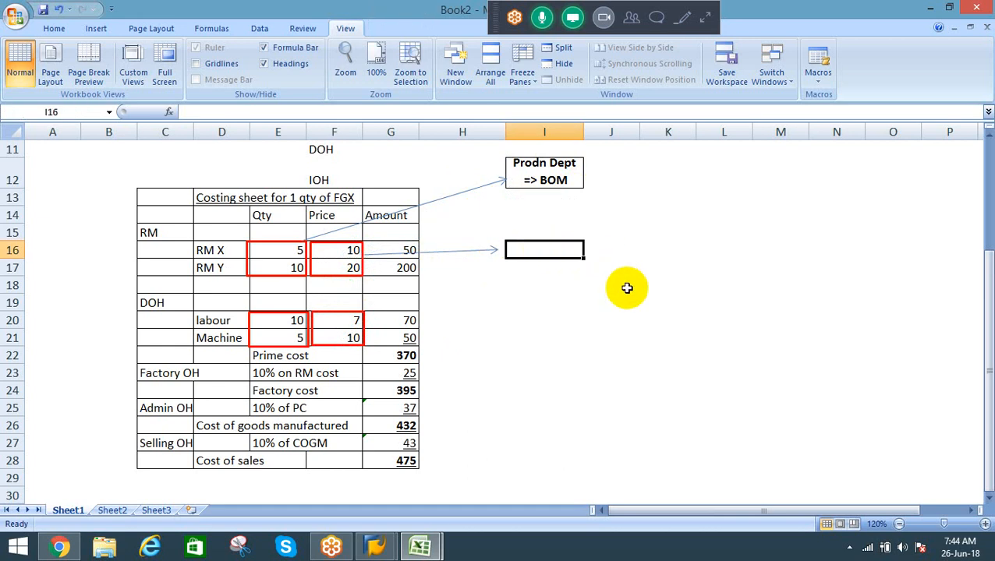
{"action": "type", "text": "MM =>"}
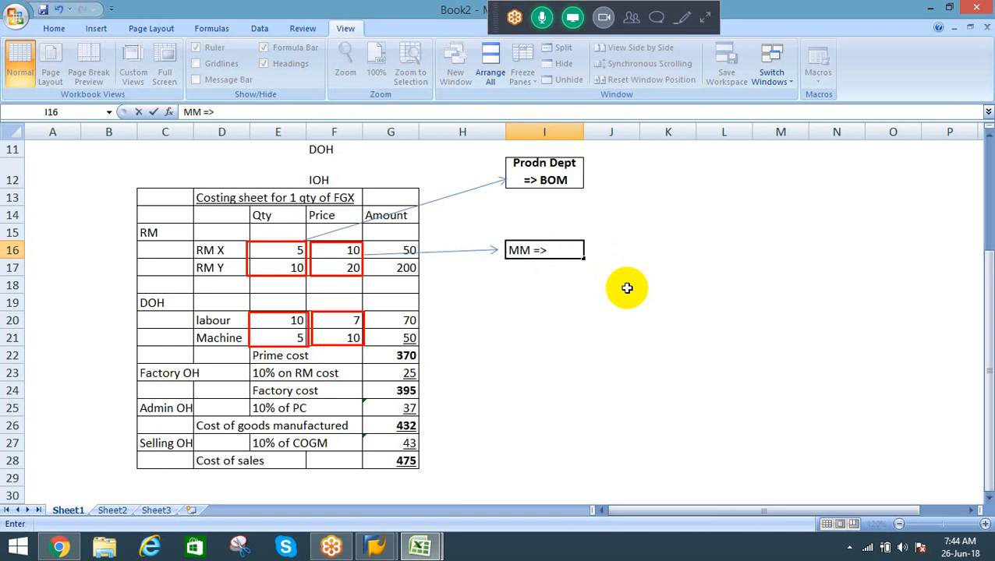
{"action": "type", "text": "Material"}
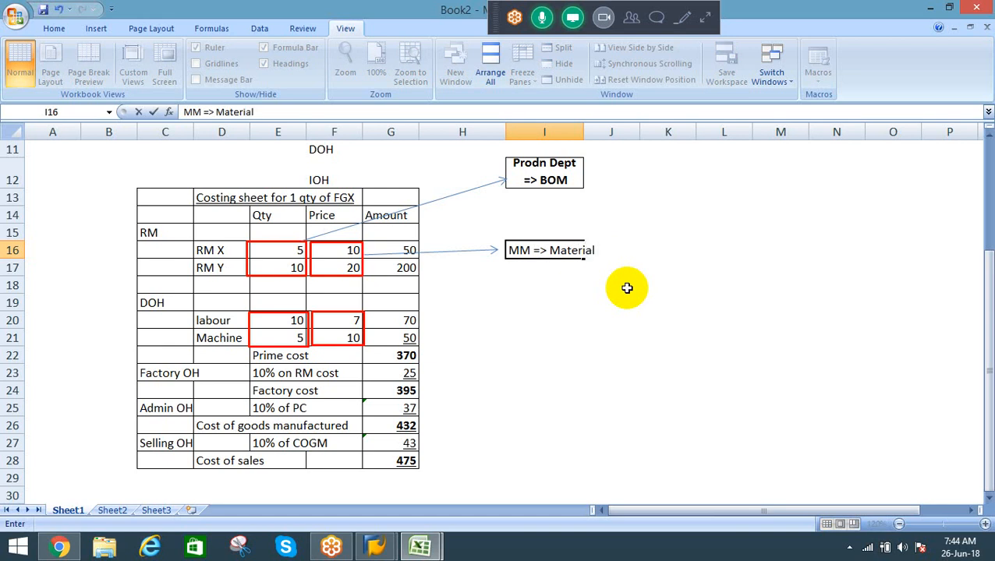
{"action": "type", "text": "master price/"}
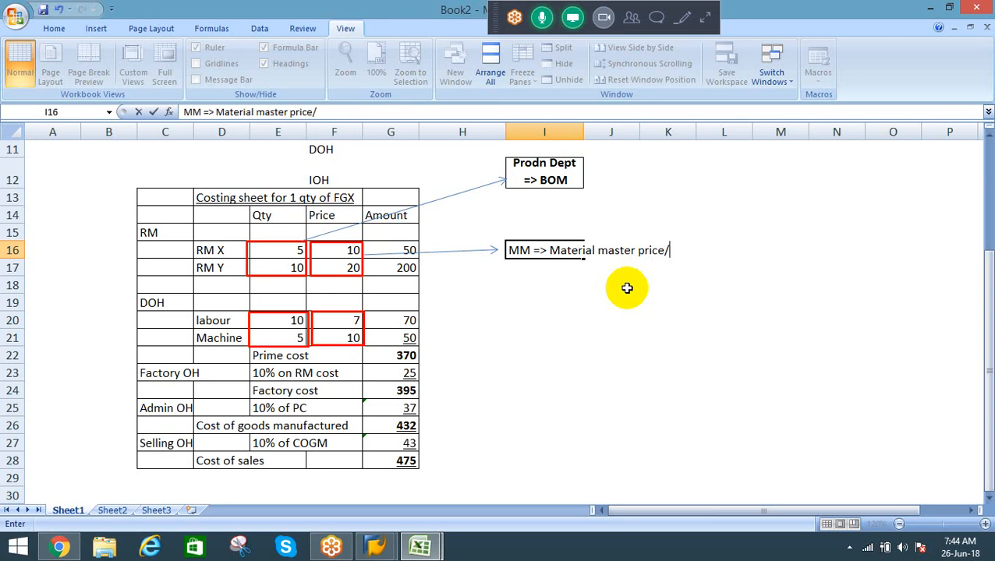
{"action": "type", "text": "Info"}
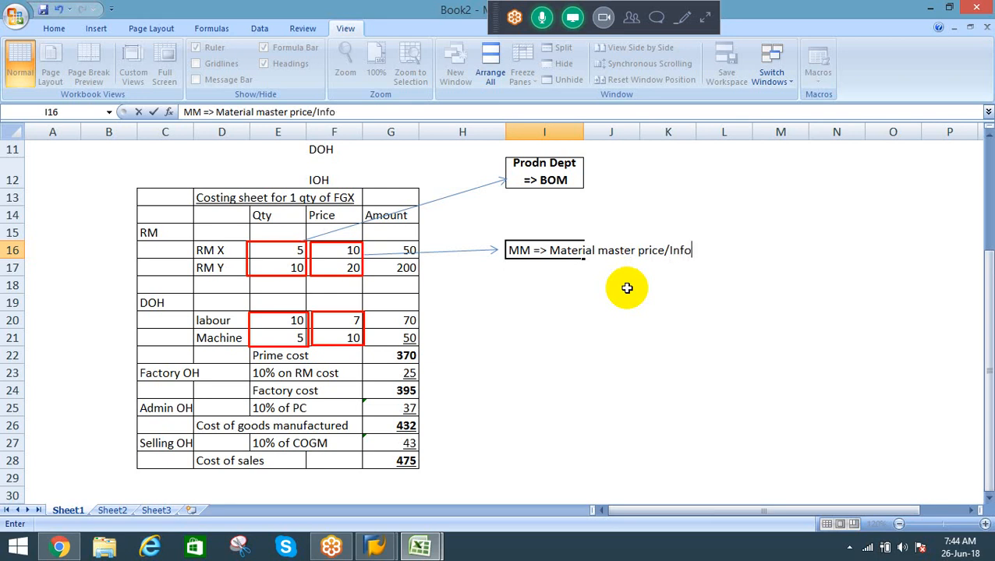
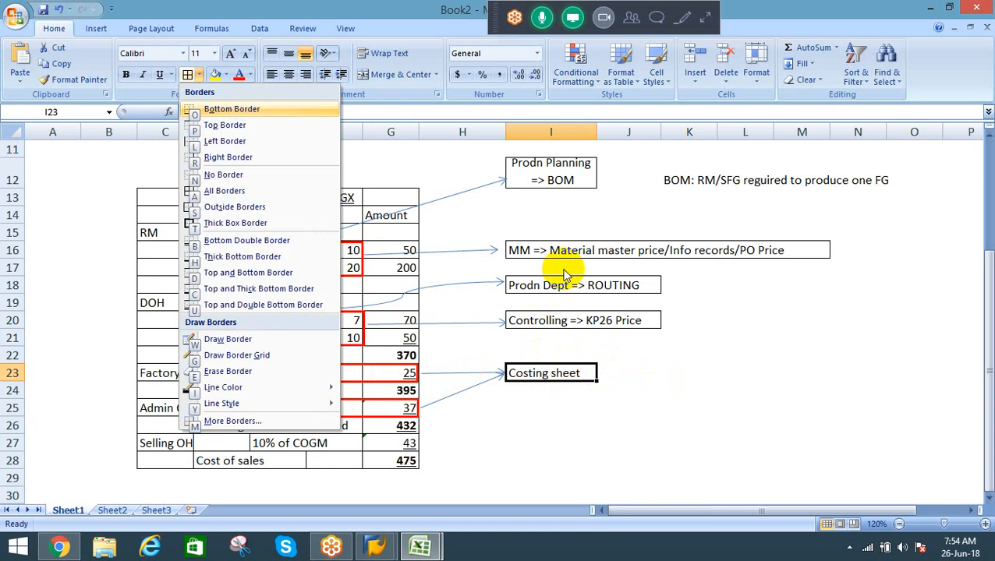
Step: Apply an outside border to the "Costing sheet" label in cell I23
{"action": "key", "text": "s"}
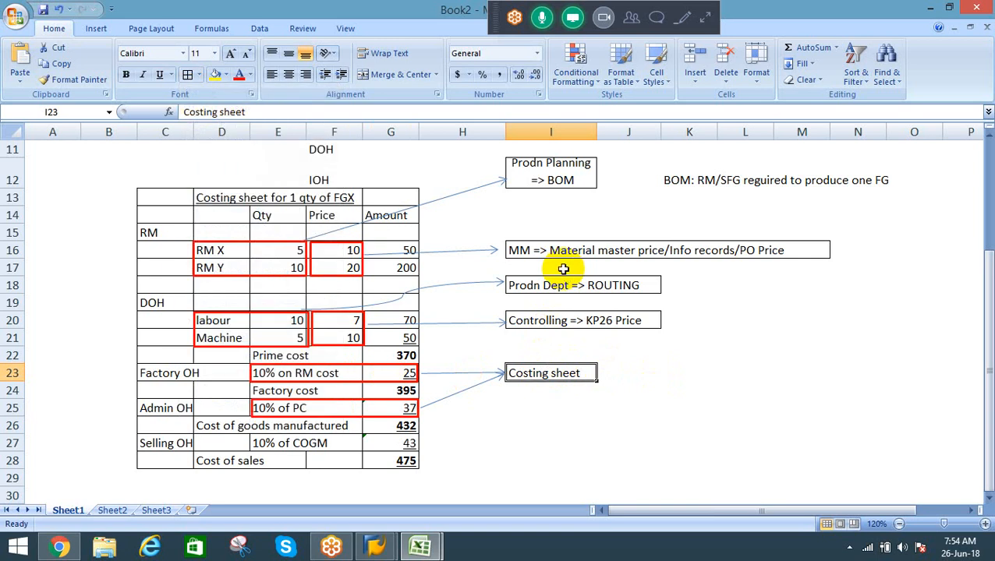
{"action": "key", "text": "Down"}
{"action": "key", "text": "Down"}
{"action": "key", "text": "Down"}
{"action": "key", "text": "Down"}
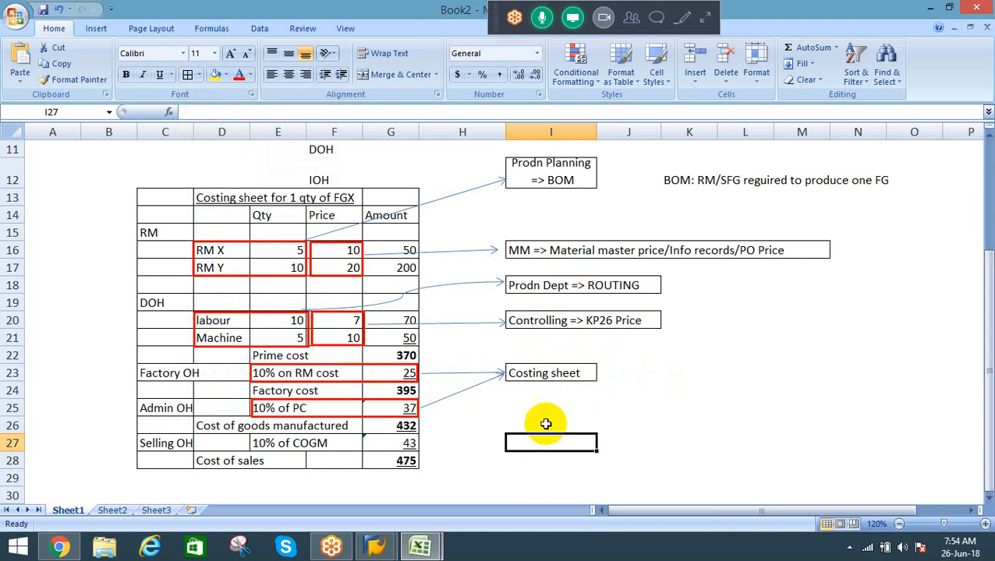
Step: Examine the factory and admin overhead rates, their bases, the "Costing sheet" source label and the cost of goods manufactured formula
{"action": "left_click", "coordinate": [549, 374]}
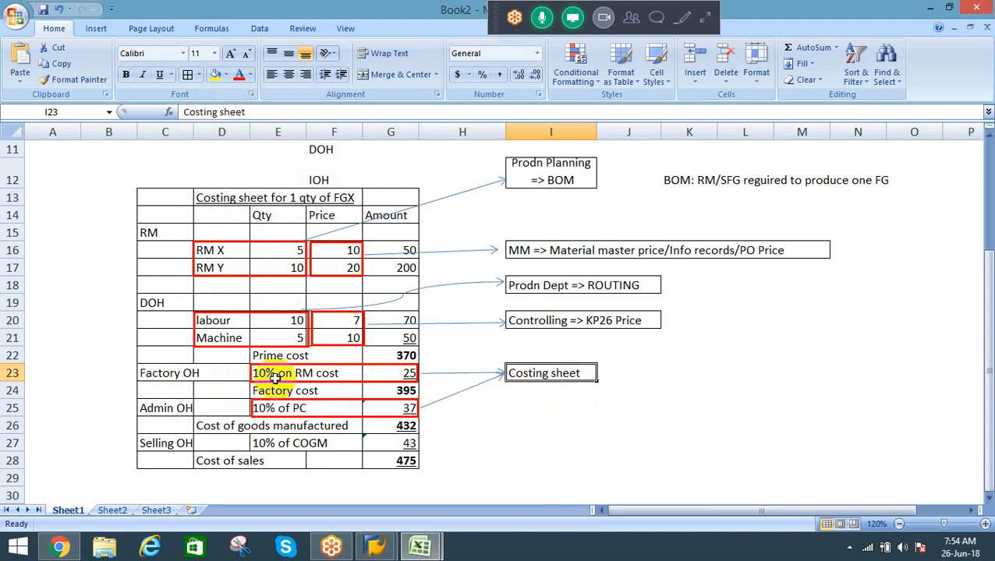
{"action": "left_click", "coordinate": [178, 373]}
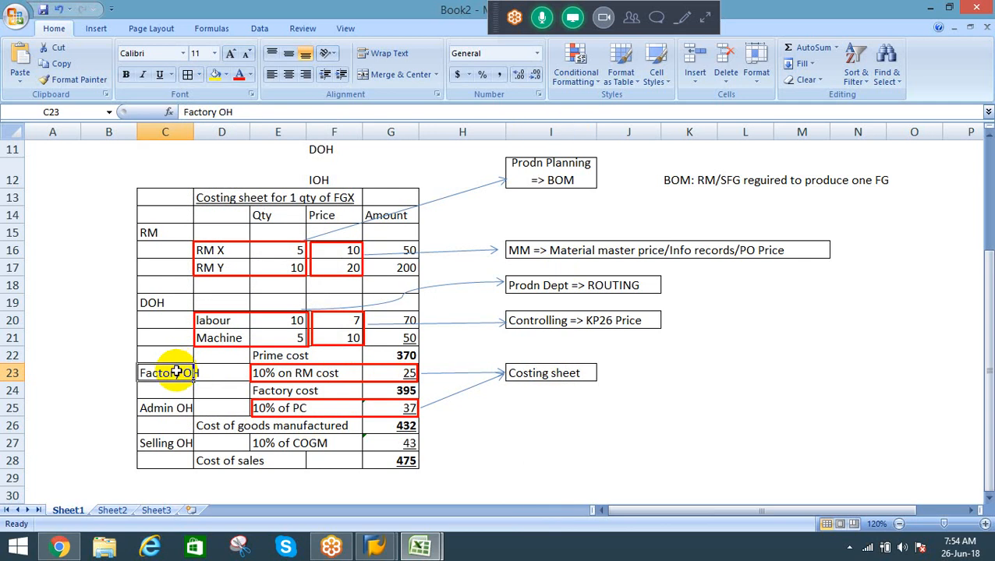
{"action": "left_click", "coordinate": [273, 374]}
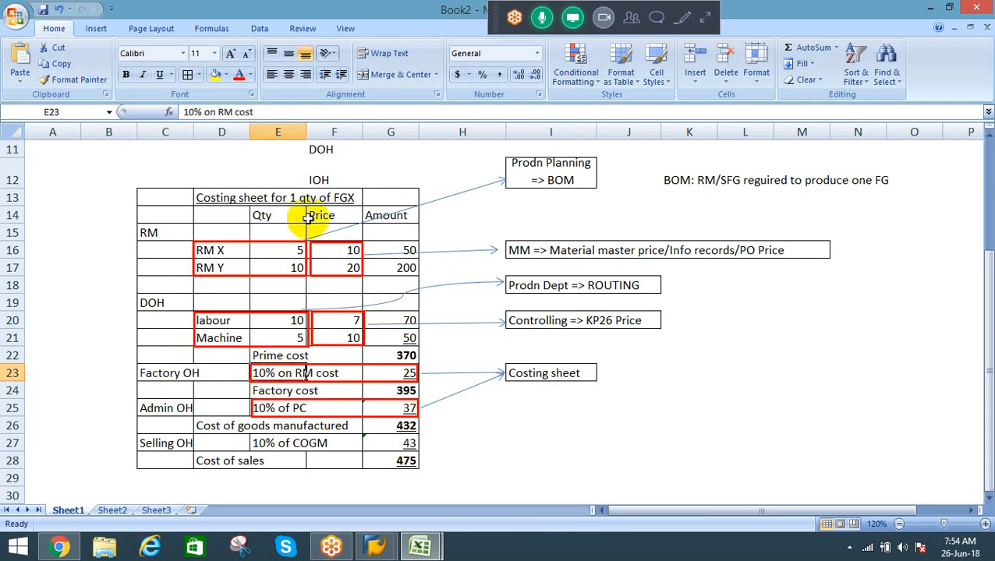
{"action": "left_click", "coordinate": [394, 265]}
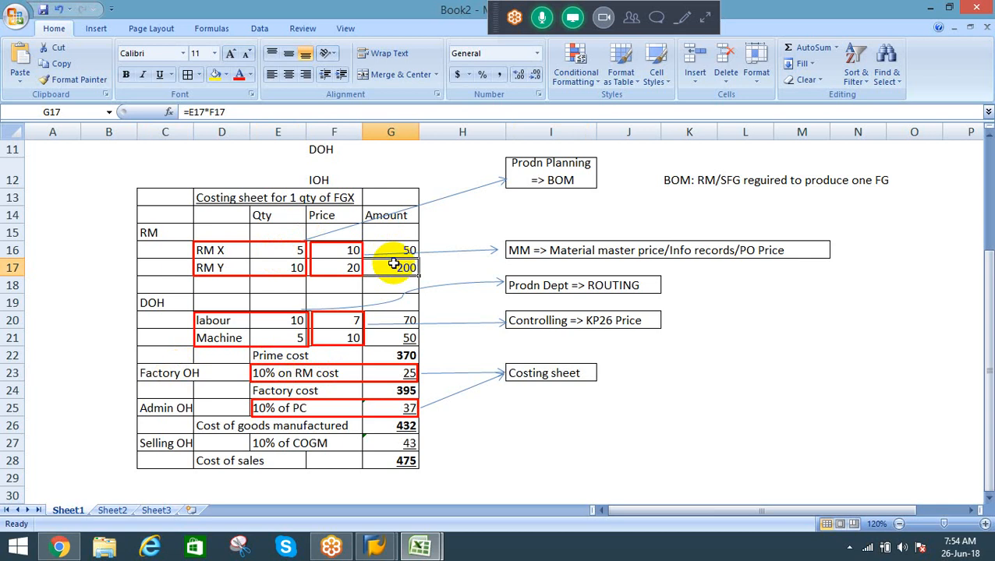
{"action": "left_click", "coordinate": [275, 408]}
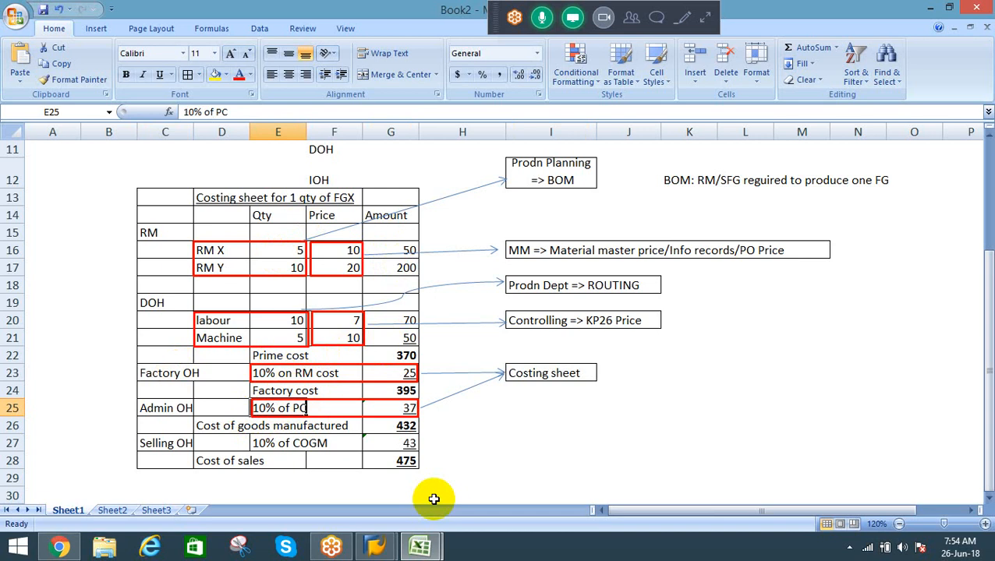
{"action": "left_click", "coordinate": [545, 371]}
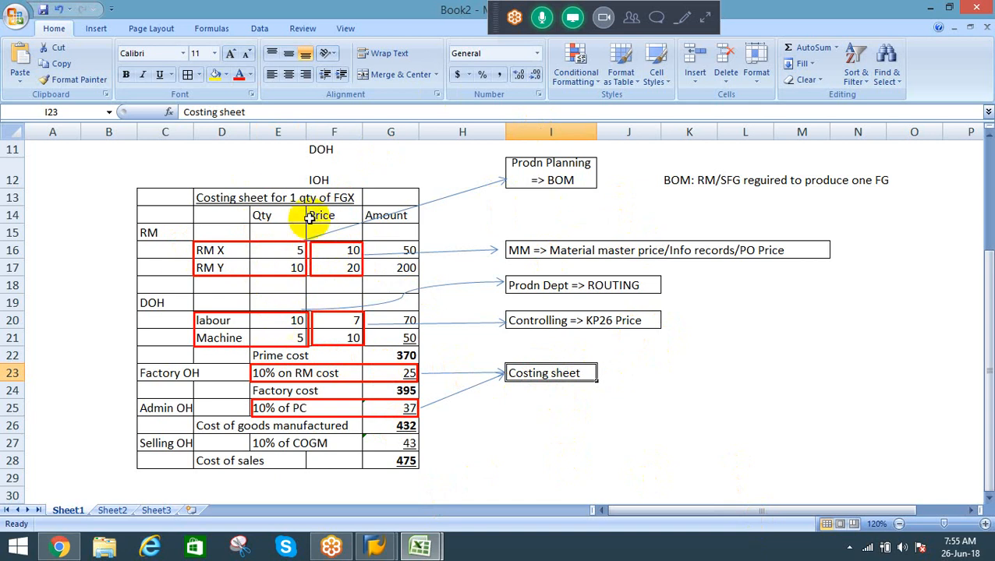
{"action": "left_click", "coordinate": [407, 425]}
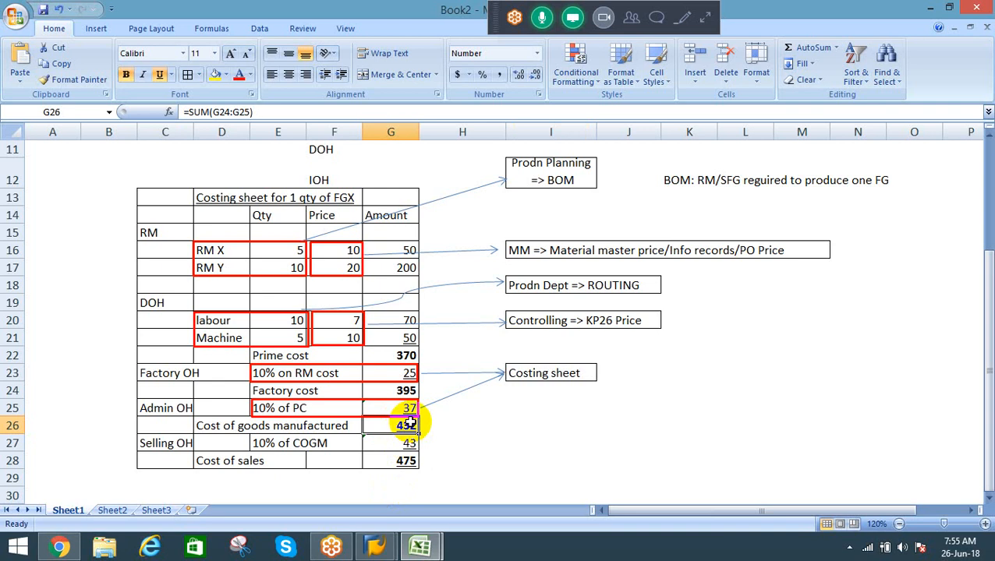
{"action": "left_click", "coordinate": [464, 413]}
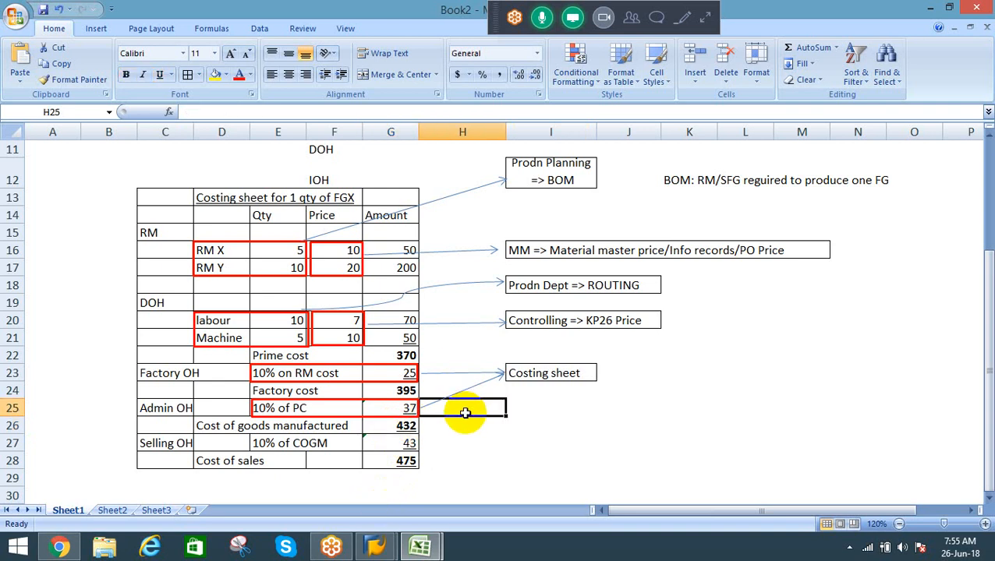
{"action": "key", "text": "Down"}
{"action": "key", "text": "Down"}
{"action": "key", "text": "Down"}
{"action": "key", "text": "Down"}
{"action": "key", "text": "Down"}
{"action": "key", "text": "Down"}
{"action": "key", "text": "Down"}
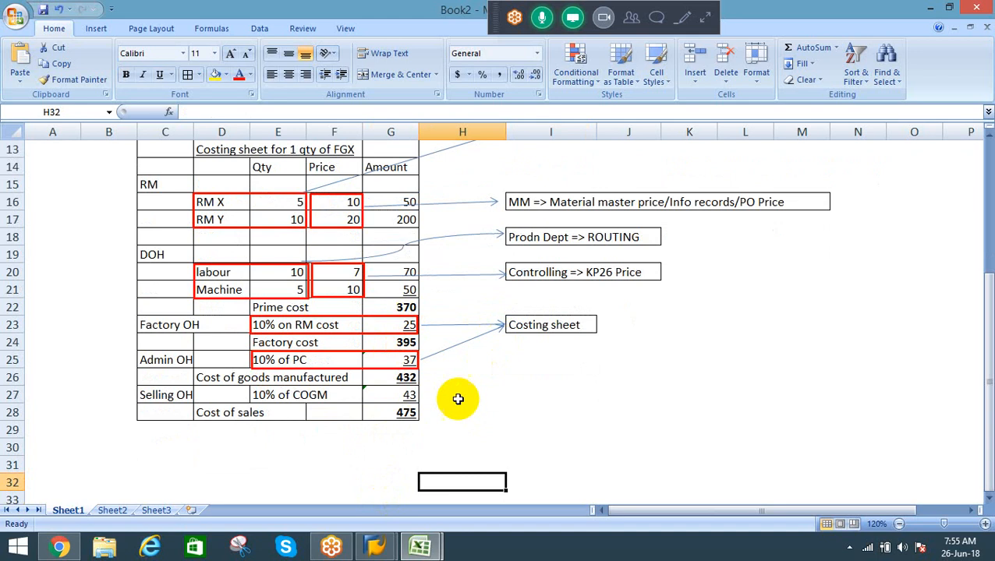
Step: Examine how the RM and the labour and machine amounts are built from their quantities and prices
{"action": "left_click", "coordinate": [400, 377]}
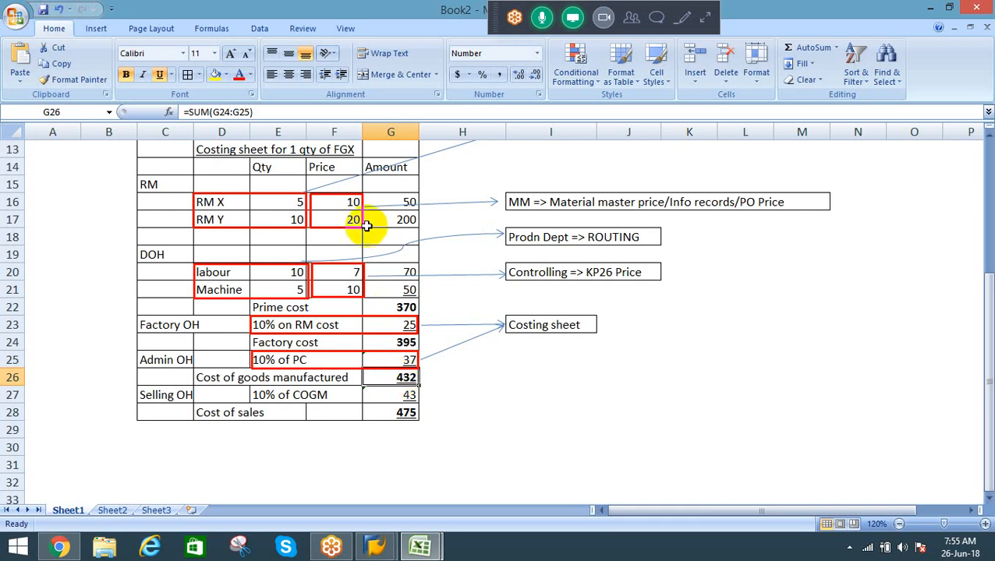
{"action": "left_click", "coordinate": [397, 220]}
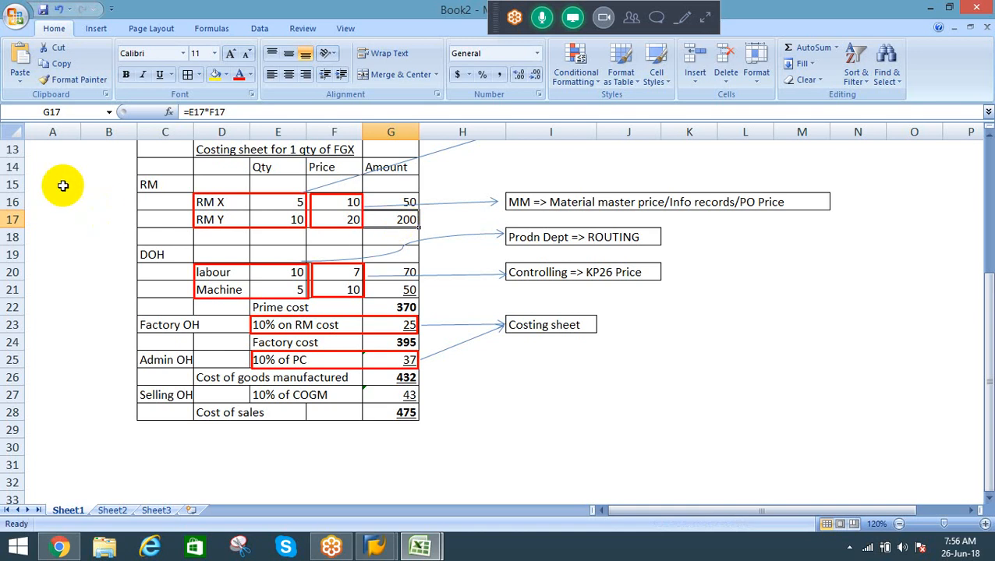
{"action": "left_click", "coordinate": [288, 202]}
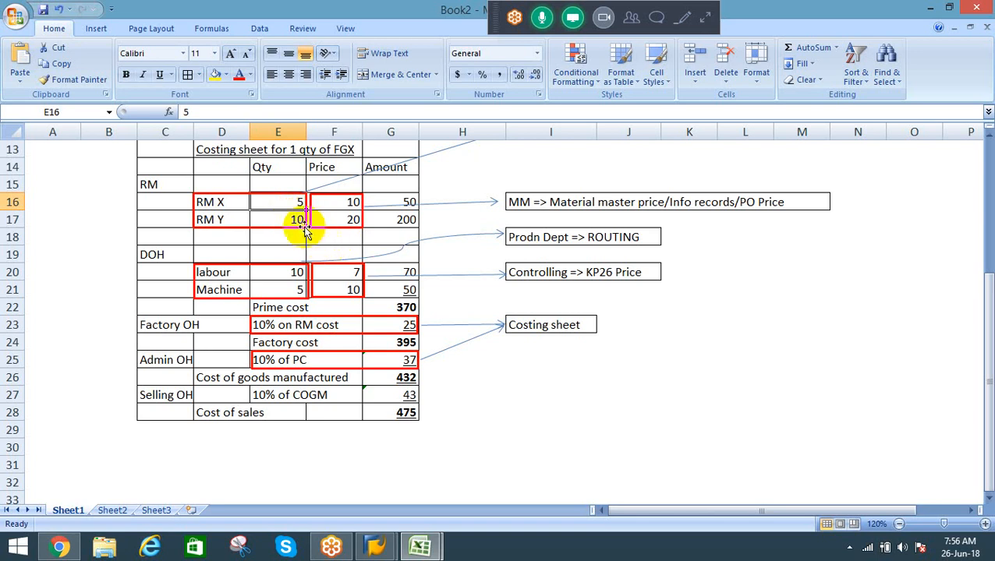
{"action": "left_click", "coordinate": [290, 220]}
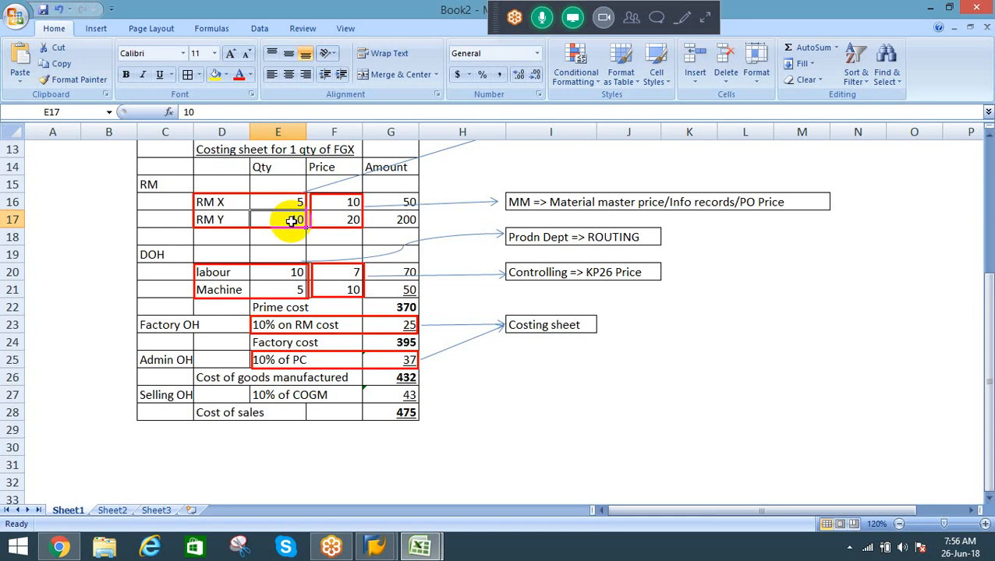
{"action": "left_click", "coordinate": [336, 194]}
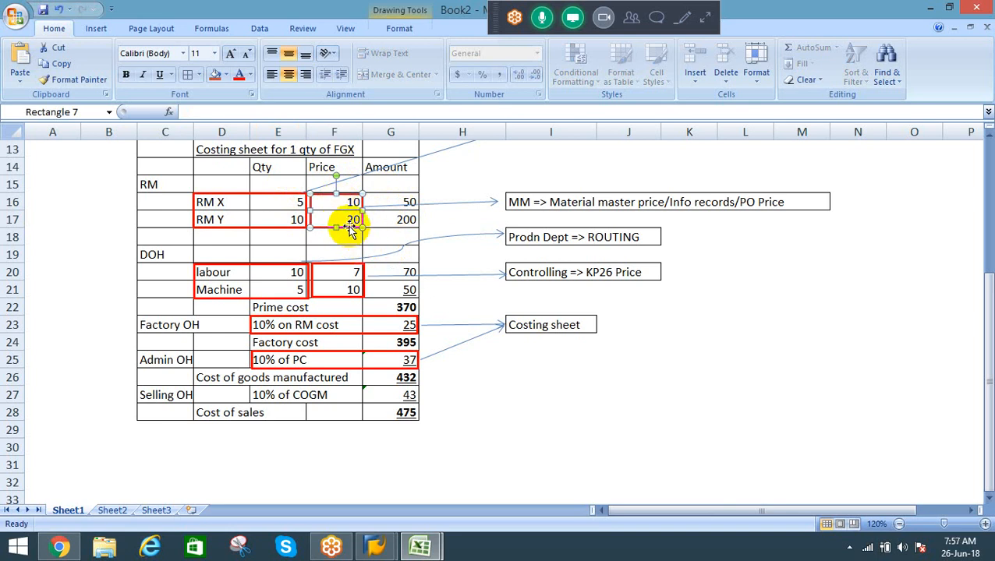
{"action": "left_click", "coordinate": [391, 218]}
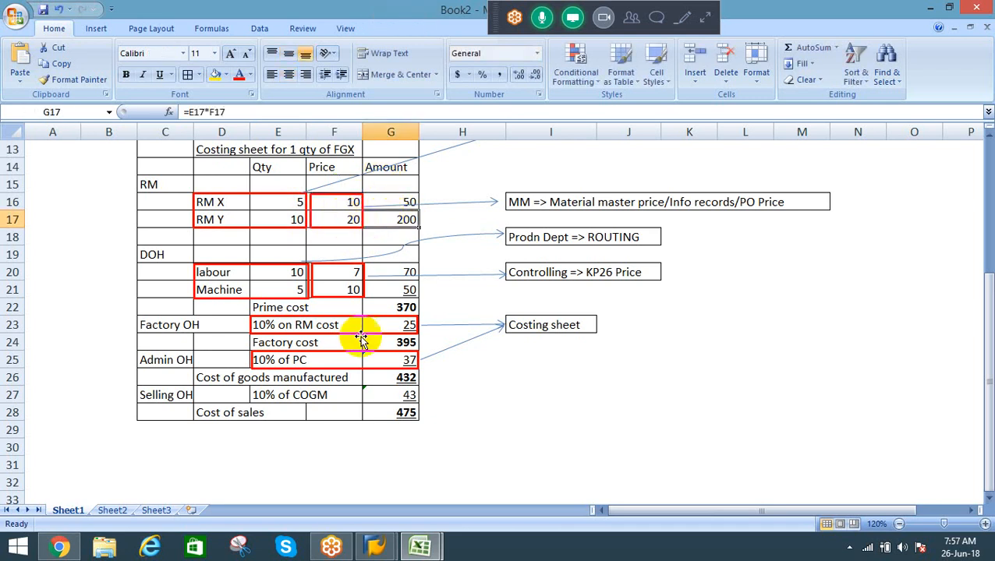
{"action": "left_click", "coordinate": [283, 271]}
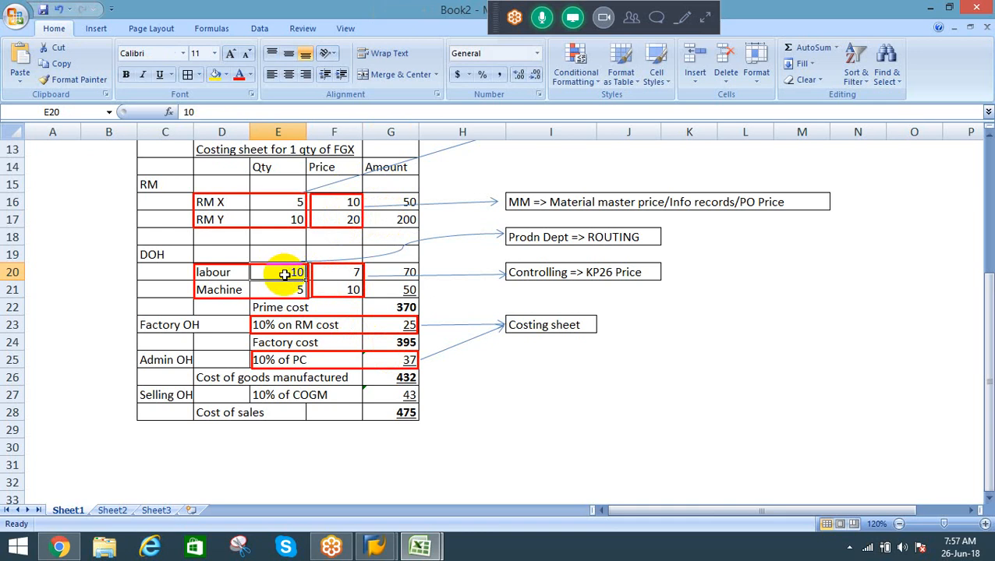
{"action": "left_click", "coordinate": [337, 275]}
{"action": "left_click", "coordinate": [286, 272]}
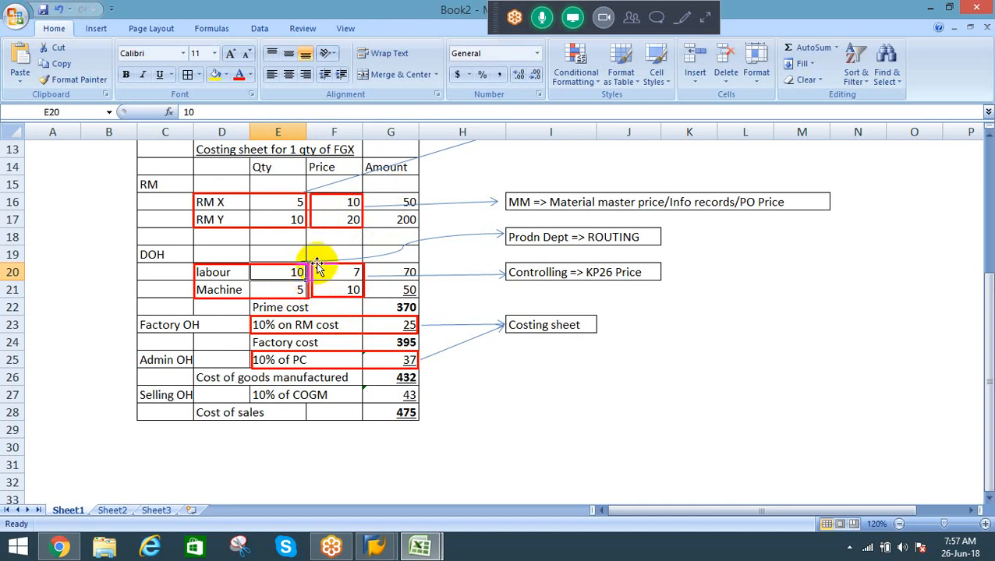
{"action": "left_click", "coordinate": [396, 273]}
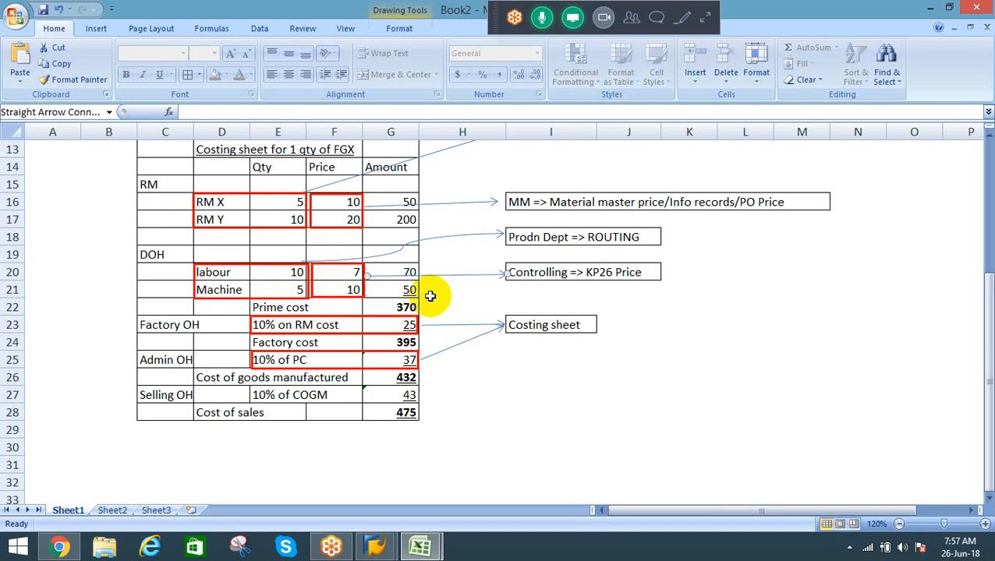
{"action": "left_click", "coordinate": [409, 291]}
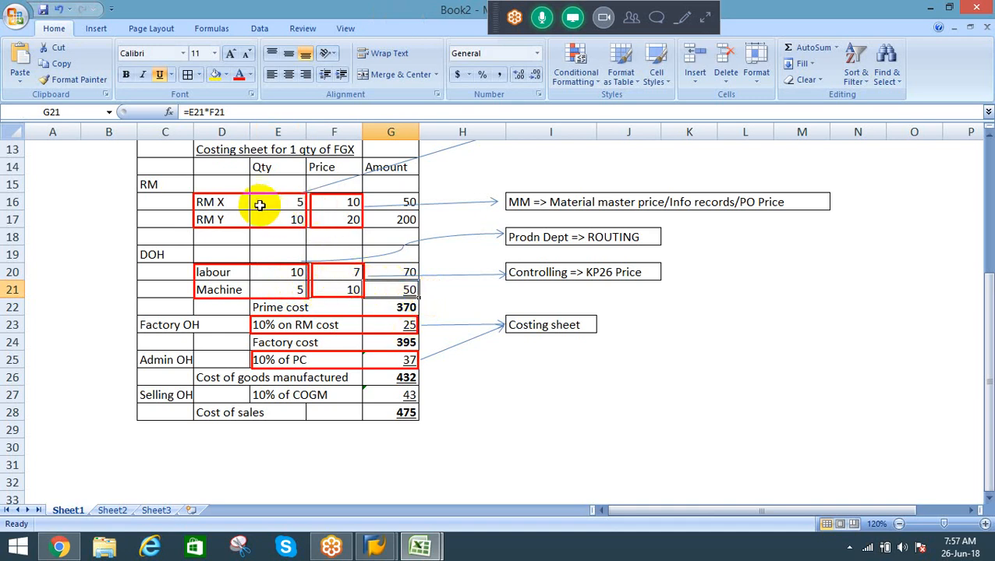
Step: Review the cost components again, from RM quantities and prices through labour and machine rates to the factory overhead percentage
{"action": "left_click", "coordinate": [283, 203]}
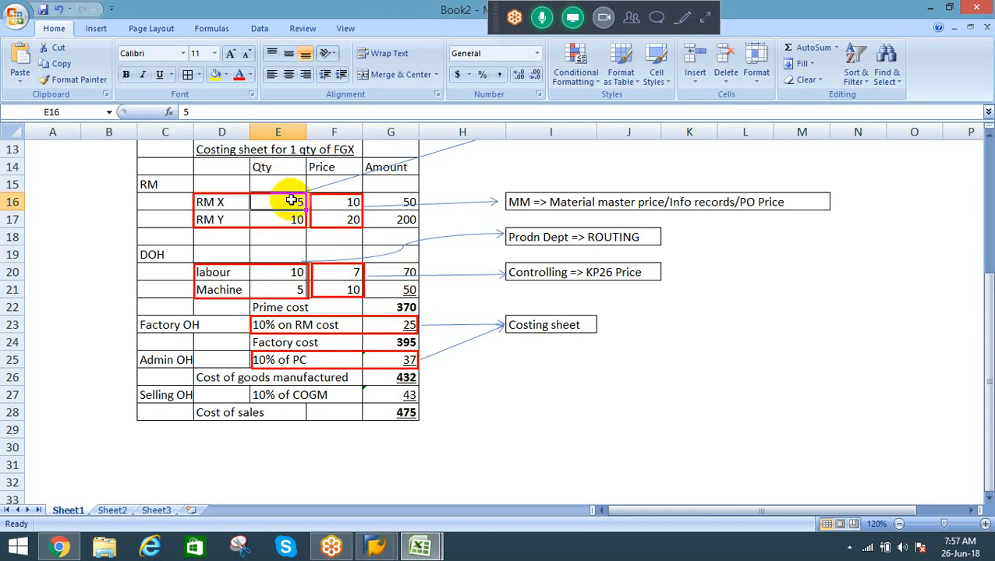
{"action": "left_click", "coordinate": [340, 202]}
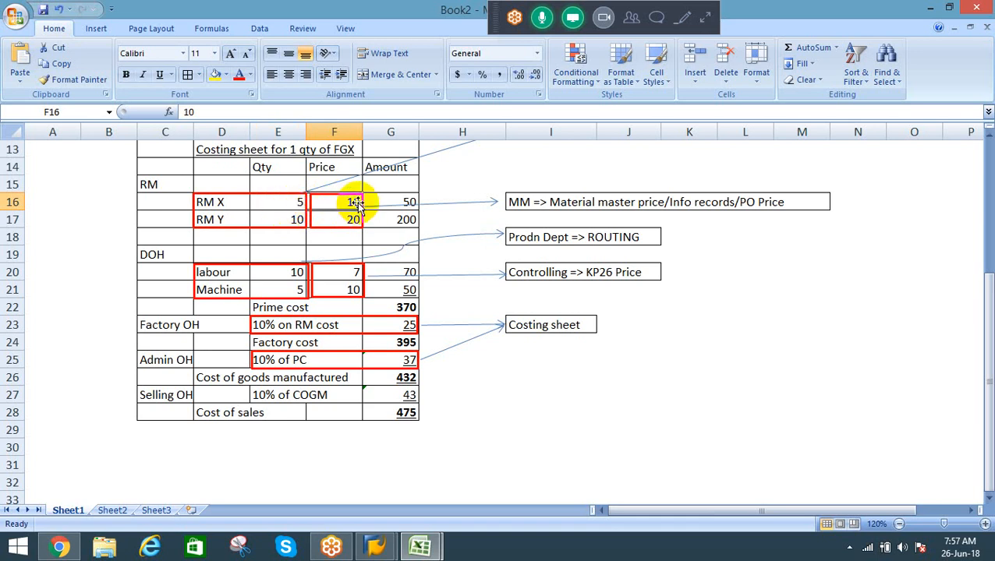
{"action": "left_click", "coordinate": [389, 219]}
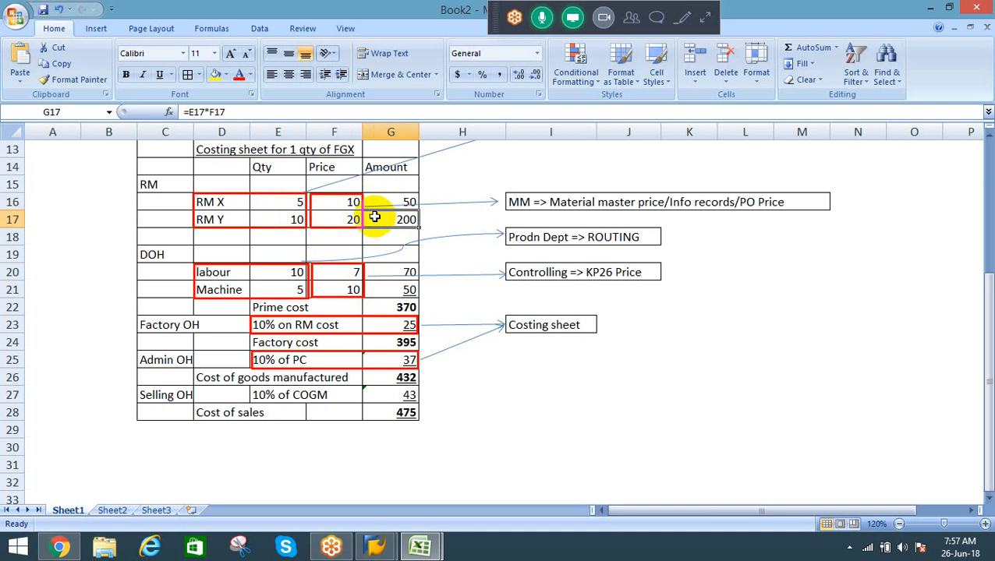
{"action": "left_click", "coordinate": [278, 271]}
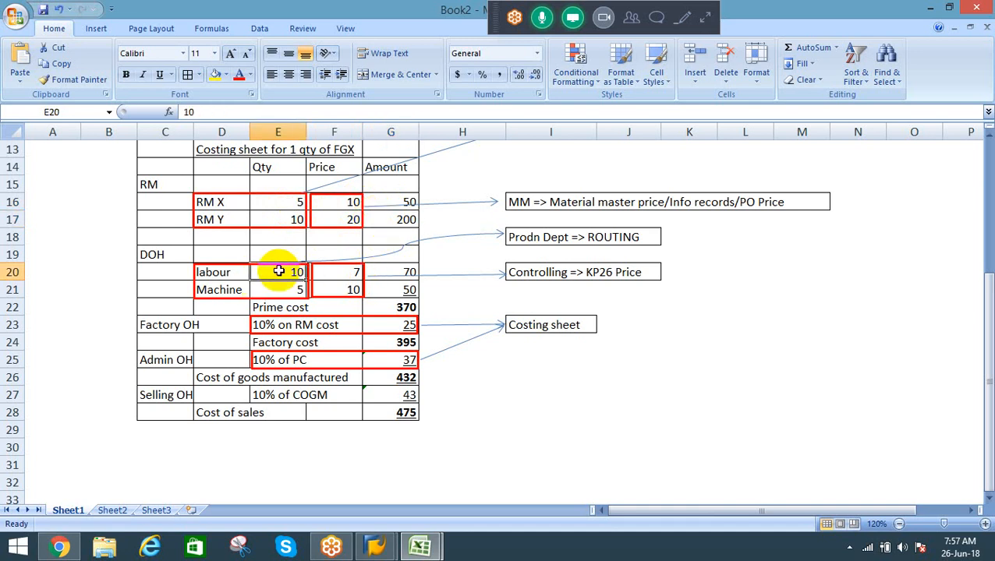
{"action": "left_click", "coordinate": [352, 271]}
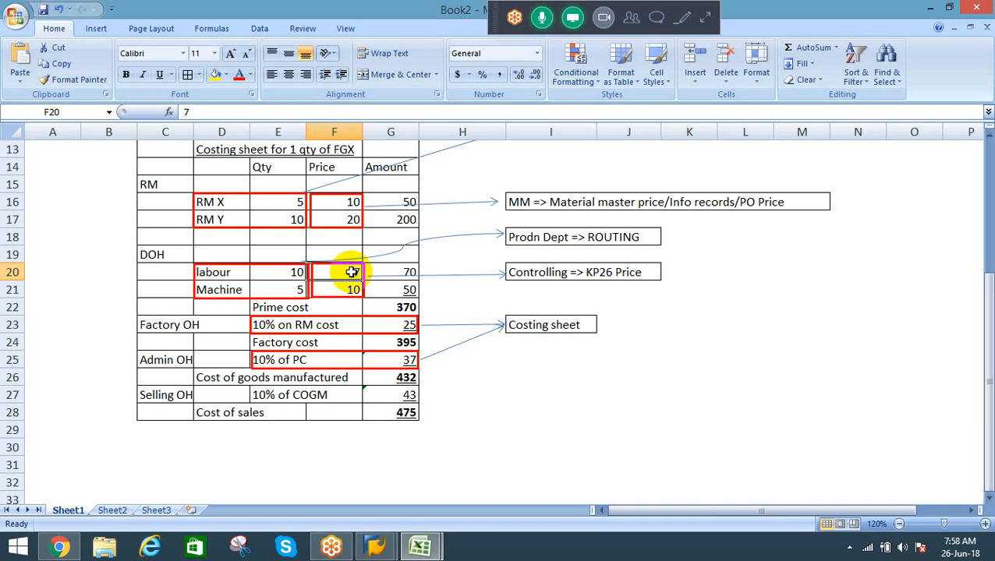
{"action": "left_click", "coordinate": [252, 273]}
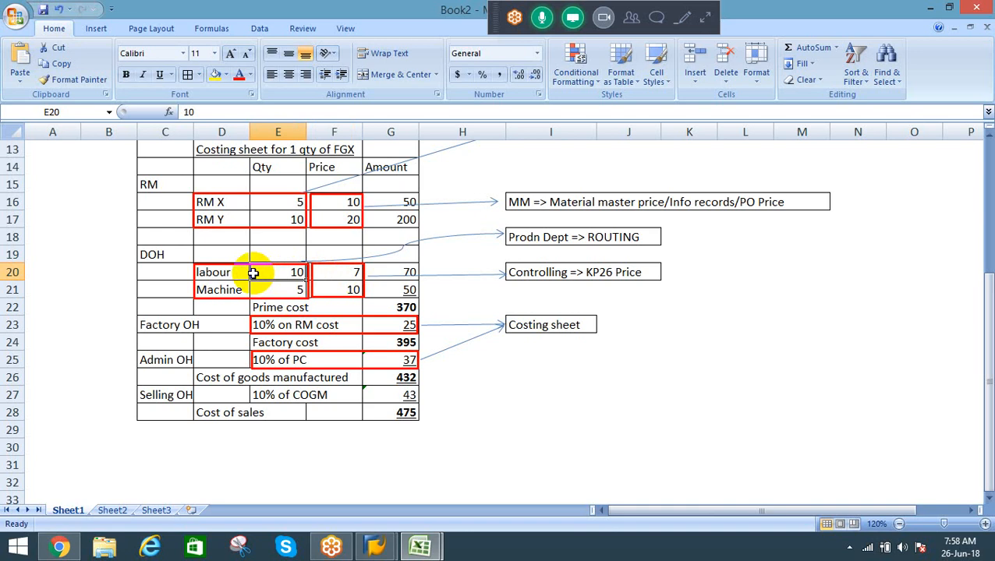
{"action": "left_click", "coordinate": [351, 275]}
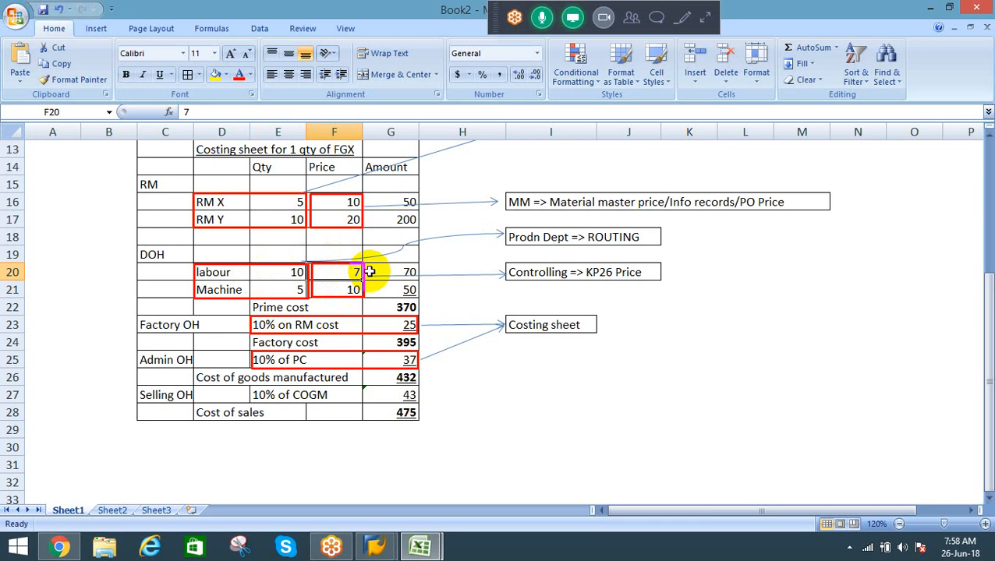
{"action": "left_click", "coordinate": [284, 292]}
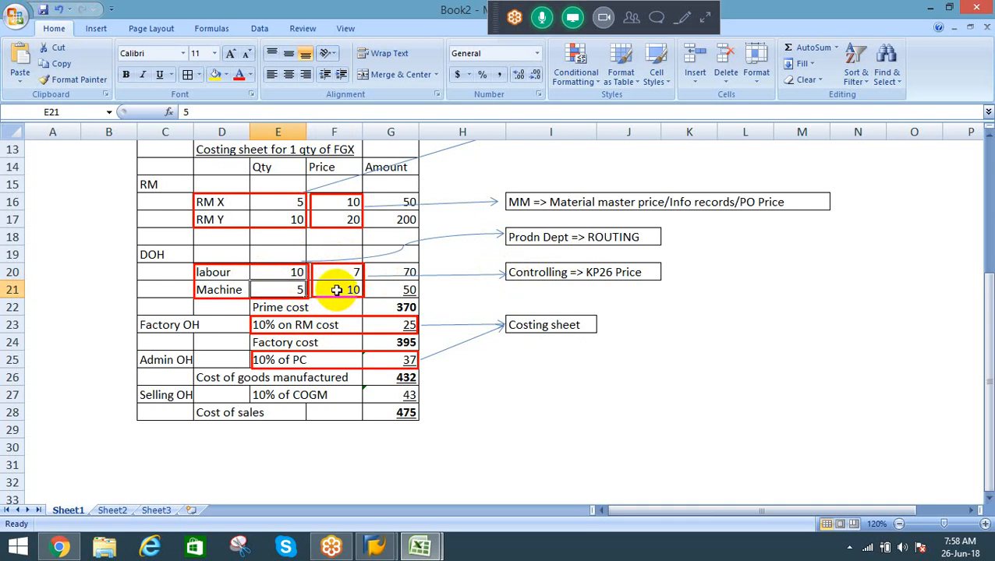
{"action": "left_click", "coordinate": [336, 290]}
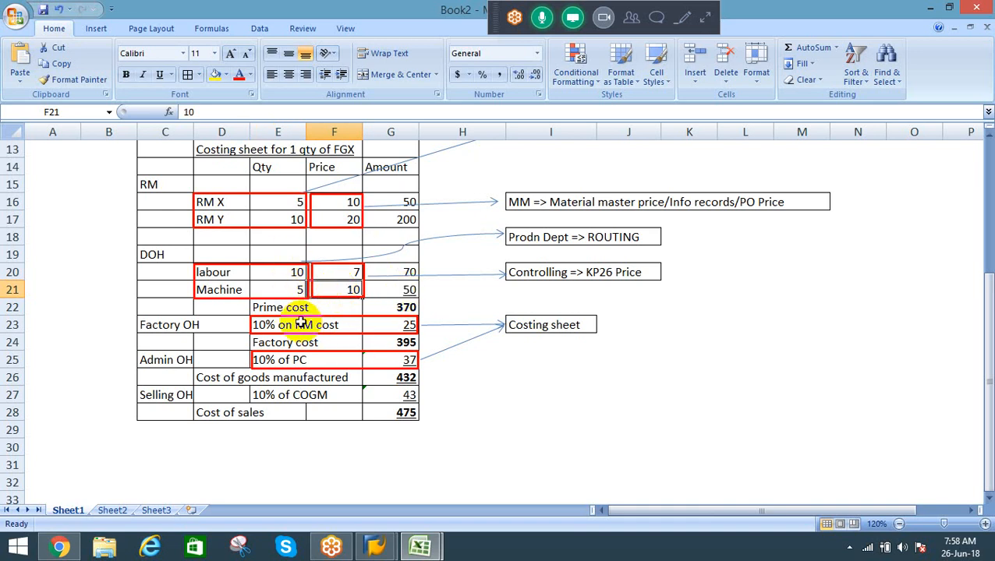
{"action": "left_click", "coordinate": [266, 327]}
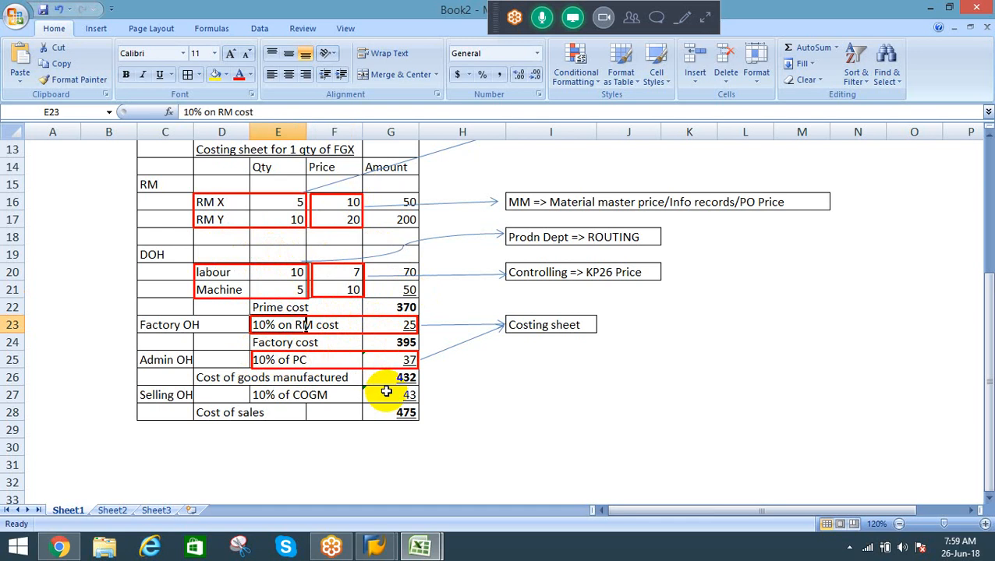
{"action": "left_click", "coordinate": [285, 200]}
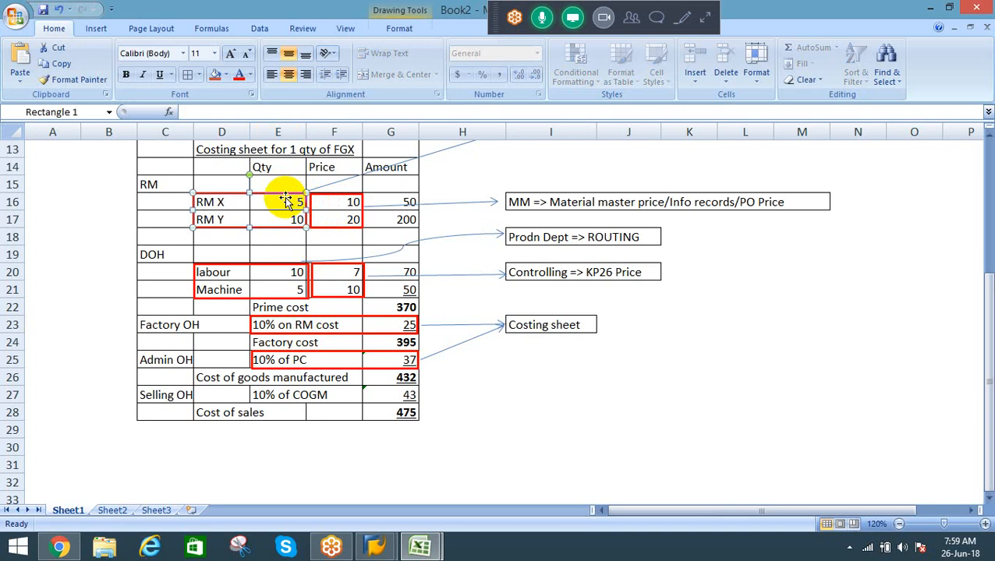
{"action": "left_click", "coordinate": [395, 187]}
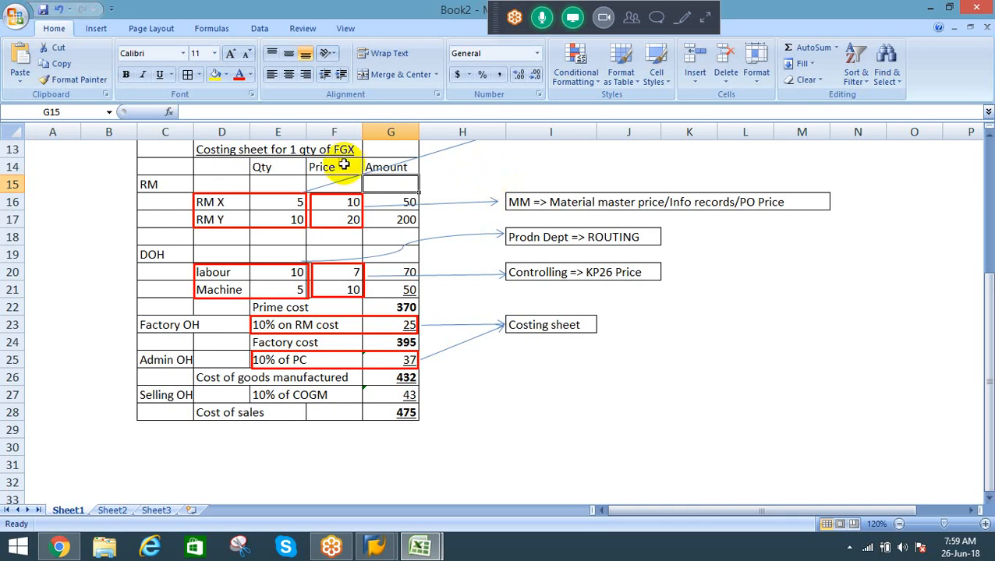
{"action": "left_click", "coordinate": [346, 201]}
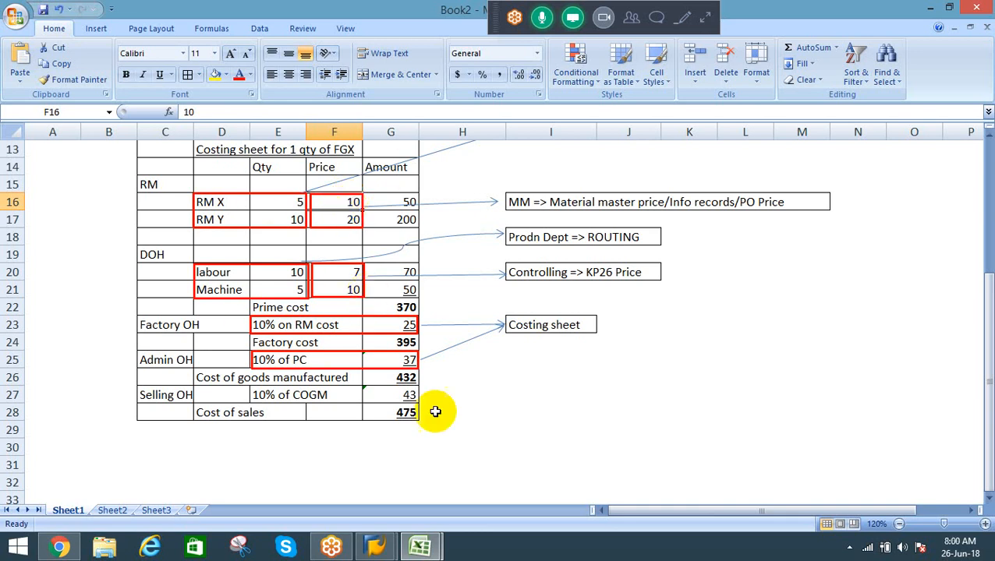
{"action": "left_click", "coordinate": [163, 444]}
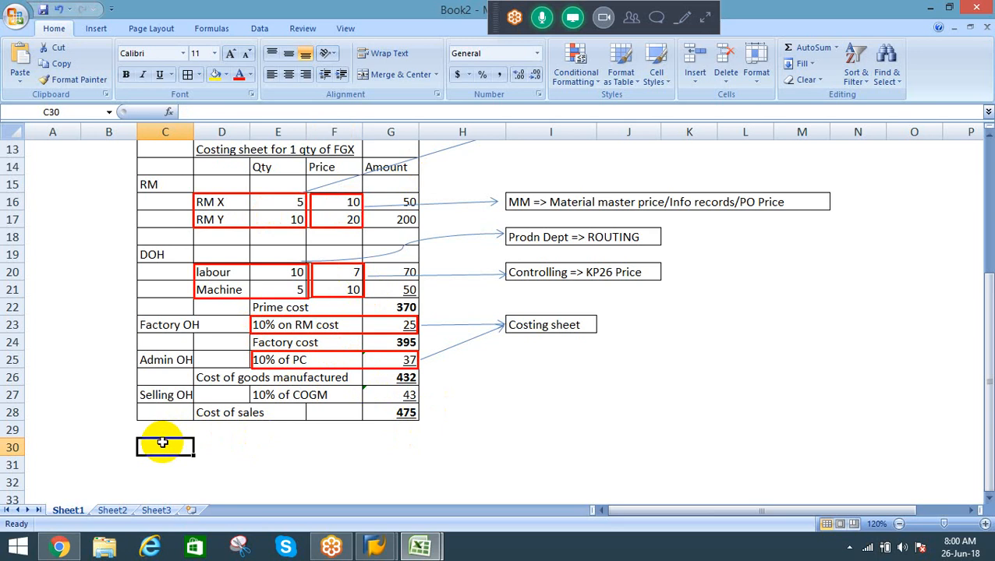
Step: Review the Product Costing outline at the start of the sheet, down to the "Cost object controlling" entry
{"action": "key", "text": "Up"}
{"action": "key", "text": "Up"}
{"action": "key", "text": "Up"}
{"action": "key", "text": "Up"}
{"action": "key", "text": "Up"}
{"action": "key", "text": "Up"}
{"action": "key", "text": "Up"}
{"action": "key", "text": "Up"}
{"action": "key", "text": "Up"}
{"action": "key", "text": "Up"}
{"action": "key", "text": "Up"}
{"action": "key", "text": "Up"}
{"action": "key", "text": "Up"}
{"action": "key", "text": "Up"}
{"action": "key", "text": "Up"}
{"action": "key", "text": "Up"}
{"action": "key", "text": "Up"}
{"action": "key", "text": "Up"}
{"action": "key", "text": "Up"}
{"action": "key", "text": "Up"}
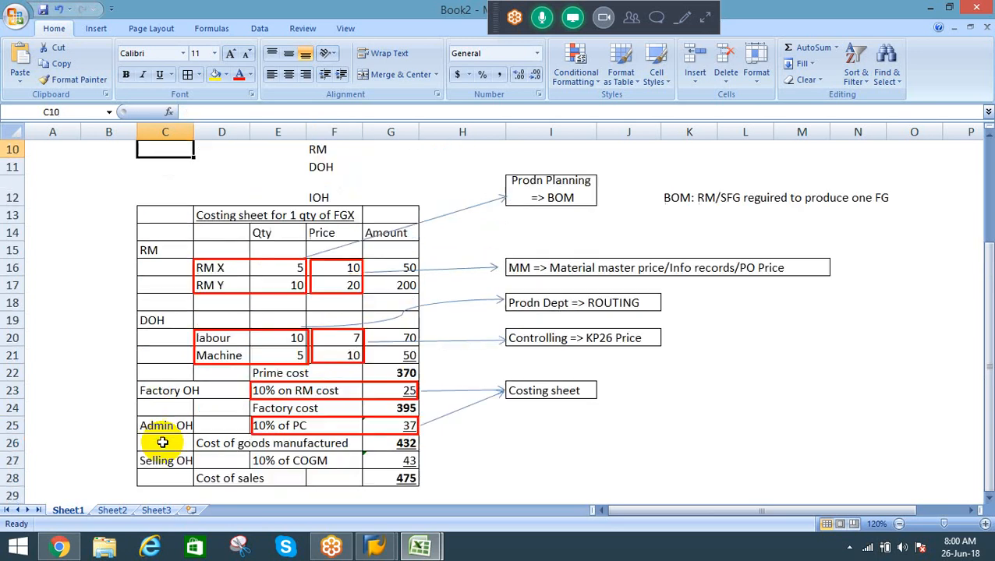
{"action": "key", "text": "Down"}
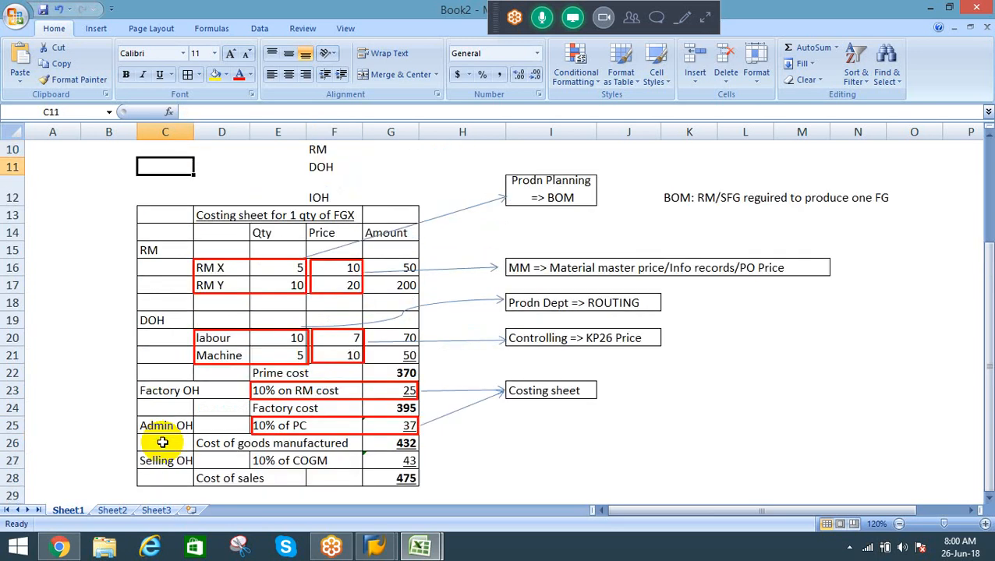
{"action": "key", "text": "Up"}
{"action": "key", "text": "Up"}
{"action": "key", "text": "Up"}
{"action": "key", "text": "Up"}
{"action": "key", "text": "Up"}
{"action": "key", "text": "Up"}
{"action": "key", "text": "Up"}
{"action": "key", "text": "Up"}
{"action": "key", "text": "Up"}
{"action": "key", "text": "Up"}
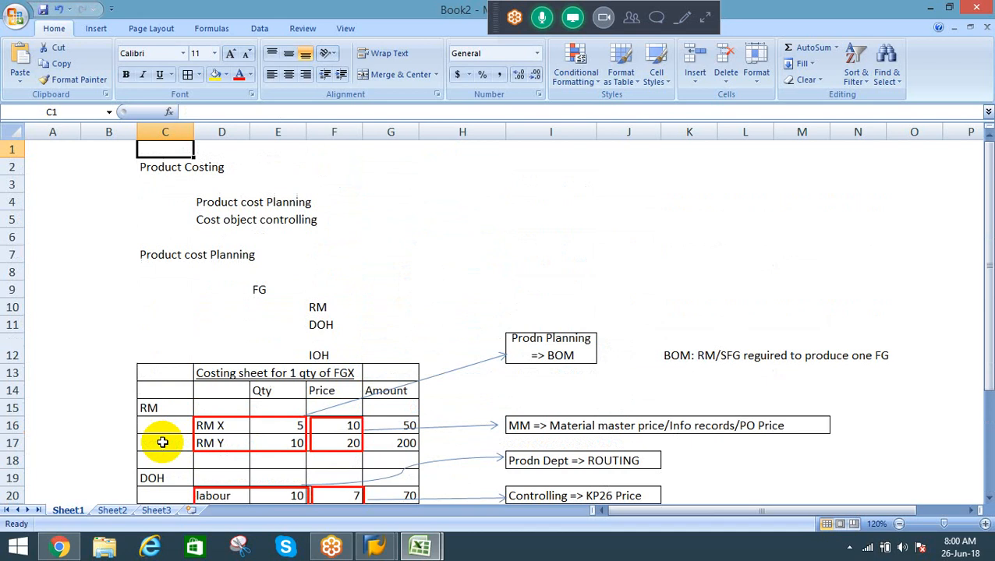
{"action": "key", "text": "Down"}
{"action": "key", "text": "Down"}
{"action": "key", "text": "Down"}
{"action": "key", "text": "Right"}
{"action": "key", "text": "Down"}
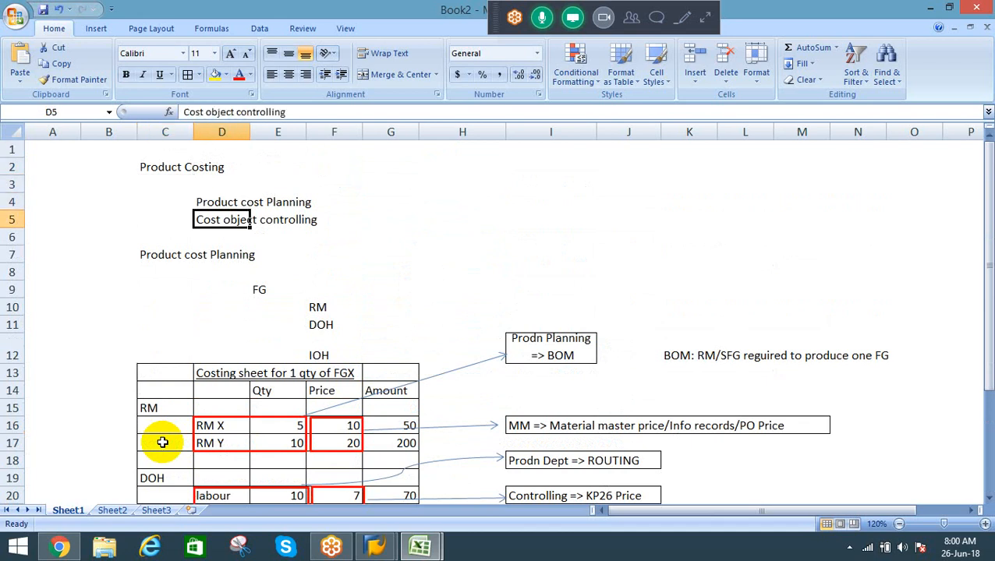
Step: Enter the heading "Cost object Controlling" in cell D31, below the costing sheet table
{"action": "key", "text": "Down"}
{"action": "key", "text": "Down"}
{"action": "key", "text": "Down"}
{"action": "key", "text": "Down"}
{"action": "key", "text": "Down"}
{"action": "key", "text": "Down"}
{"action": "key", "text": "Down"}
{"action": "key", "text": "Down"}
{"action": "key", "text": "Down"}
{"action": "key", "text": "Down"}
{"action": "key", "text": "Down"}
{"action": "key", "text": "Down"}
{"action": "key", "text": "Down"}
{"action": "key", "text": "Down"}
{"action": "key", "text": "Down"}
{"action": "key", "text": "Down"}
{"action": "key", "text": "Down"}
{"action": "key", "text": "Down"}
{"action": "key", "text": "Down"}
{"action": "key", "text": "Down"}
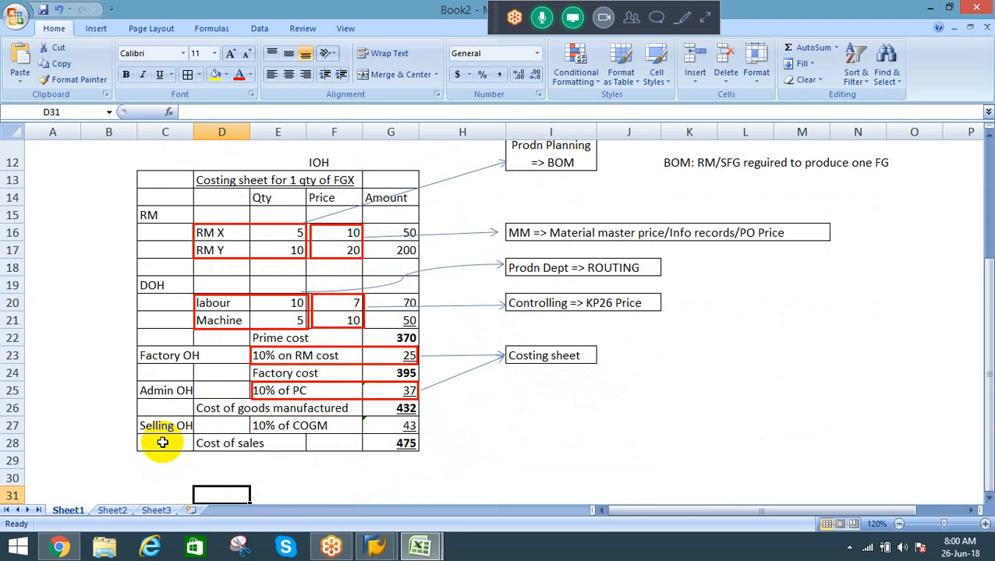
{"action": "key", "text": "Down"}
{"action": "key", "text": "Up"}
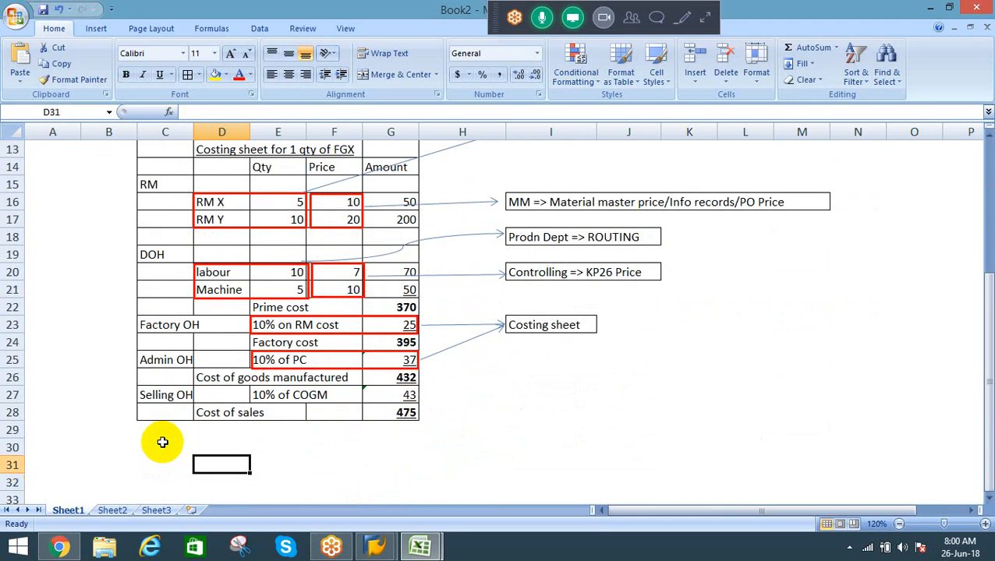
{"action": "type", "text": "z"}
{"action": "key", "text": "Escape"}
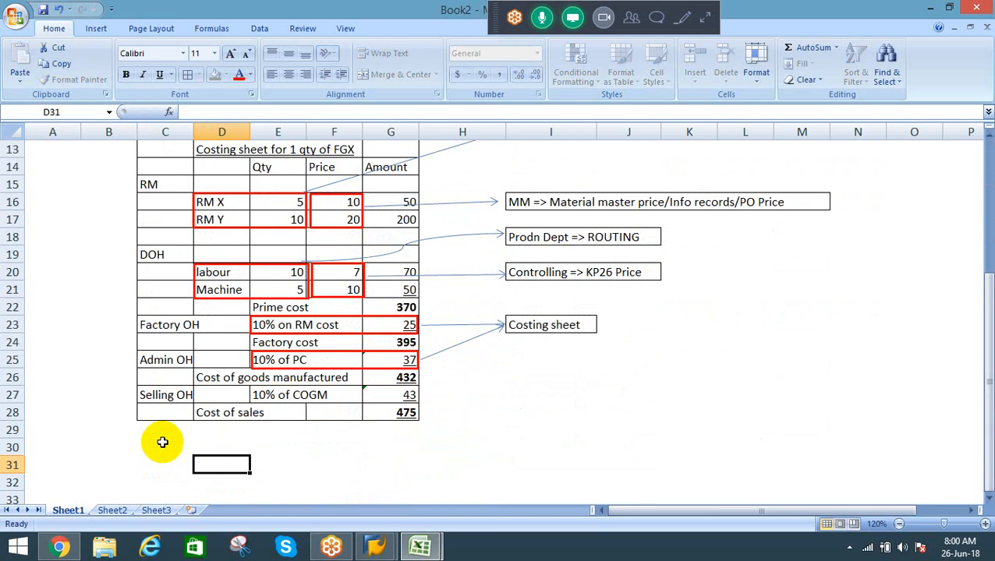
{"action": "type", "text": "Cos"}
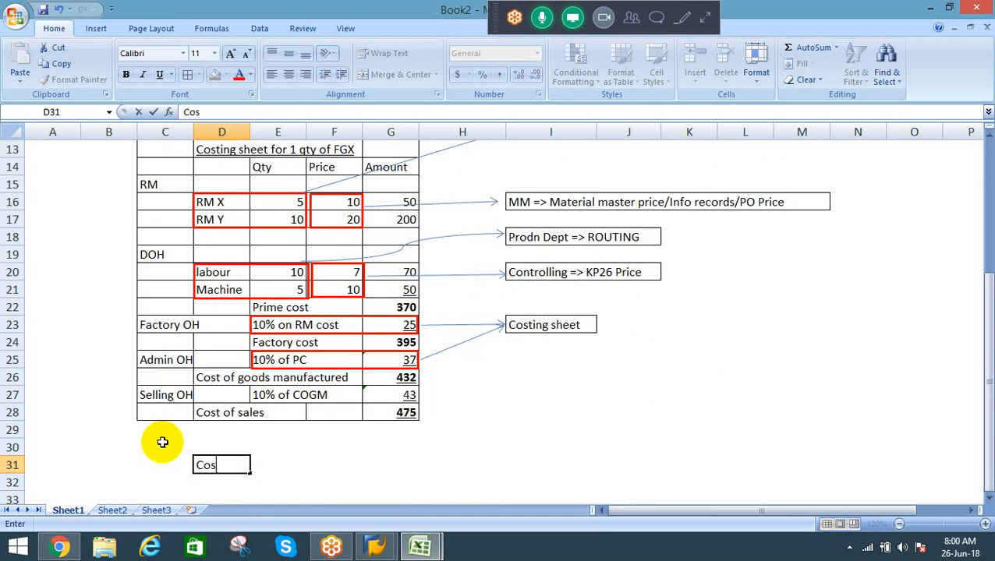
{"action": "type", "text": "t object "}
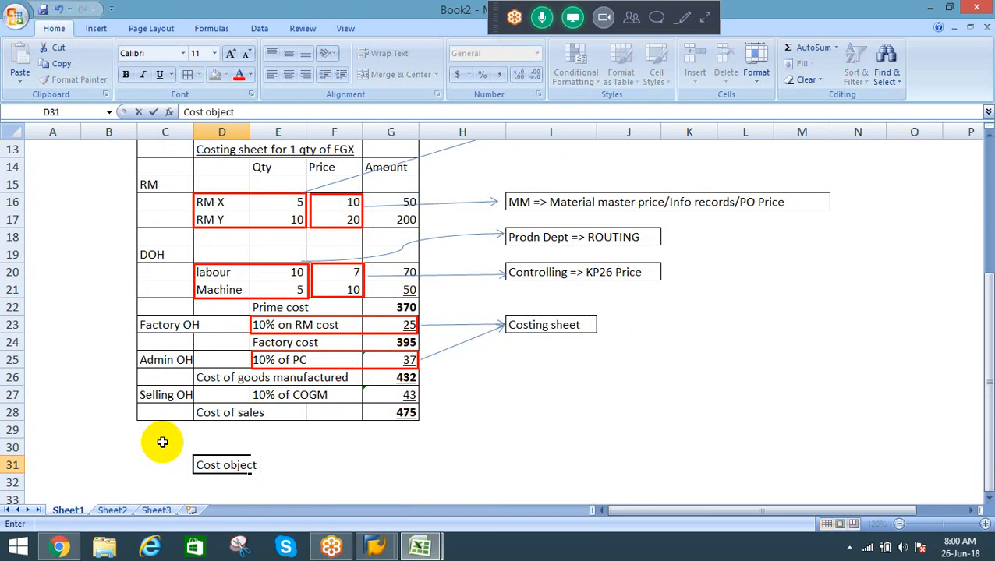
{"action": "type", "text": "Controlling"}
{"action": "key", "text": "Return"}
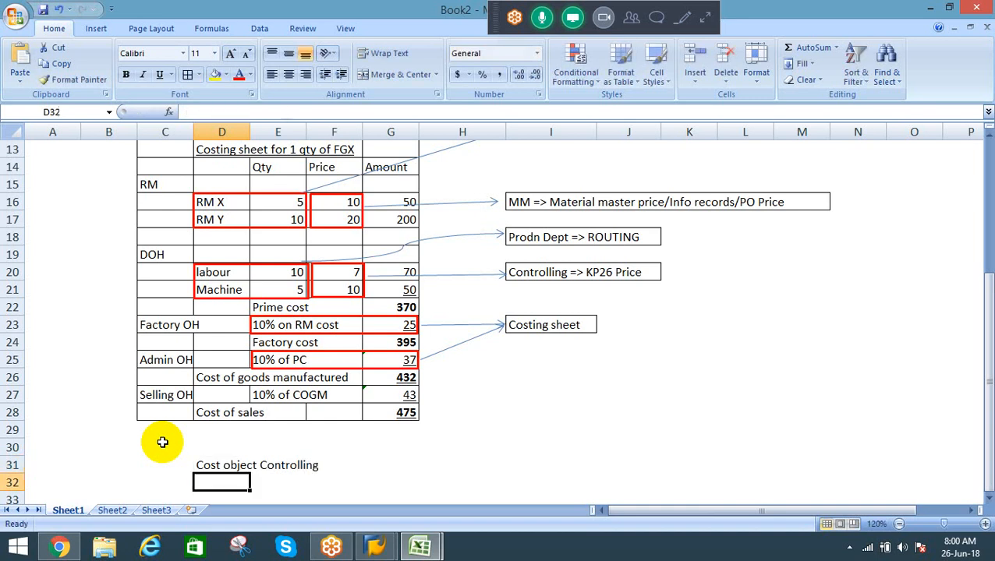
Step: Add item 1 under the heading, with the number in C32 and "Consume the Raw materials" in D32
{"action": "key", "text": "Return"}
{"action": "key", "text": "Up"}
{"action": "key", "text": "Left"}
{"action": "key", "text": "Right"}
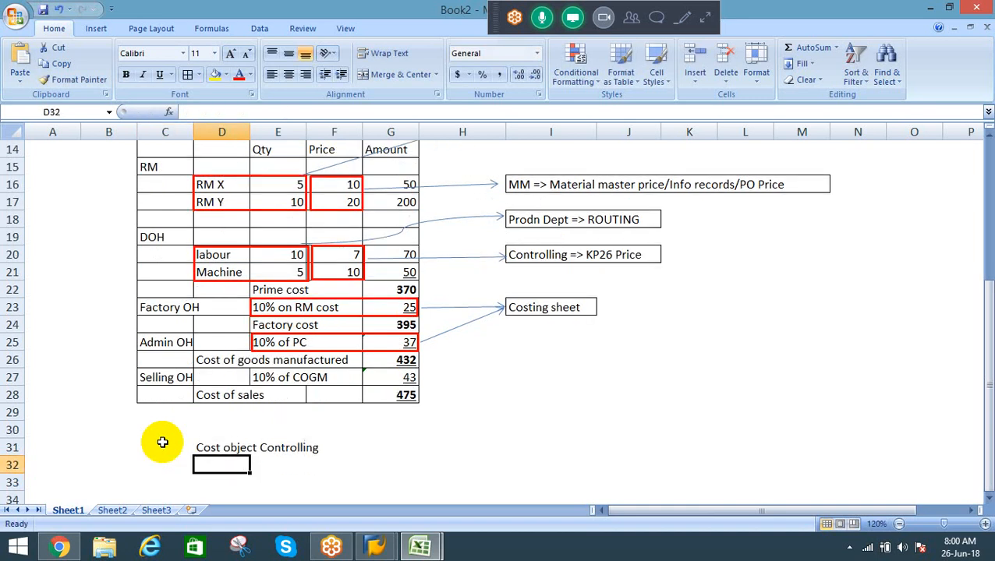
{"action": "key", "text": "Left"}
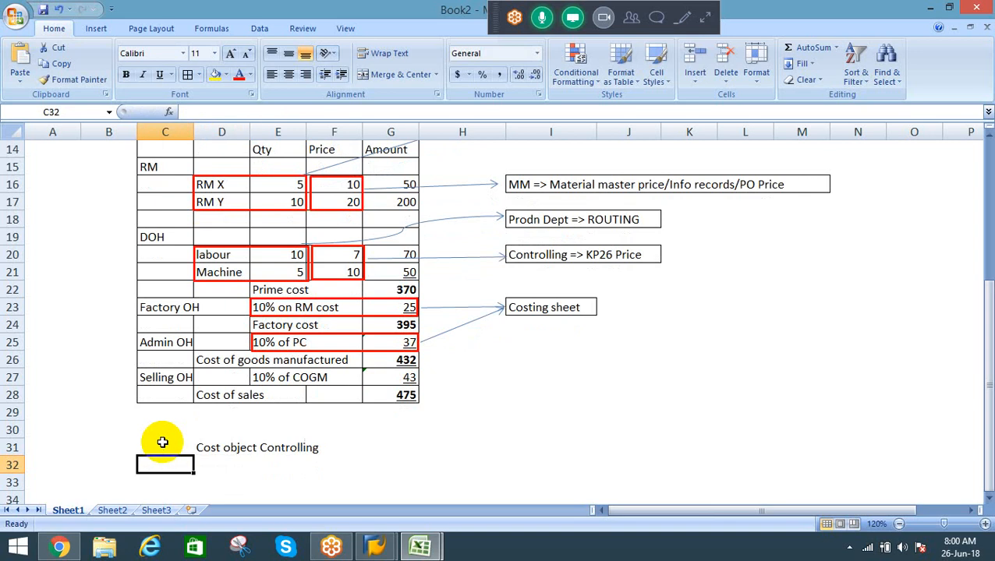
{"action": "type", "text": "1"}
{"action": "key", "text": "Right"}
{"action": "type", "text": "Consu"}
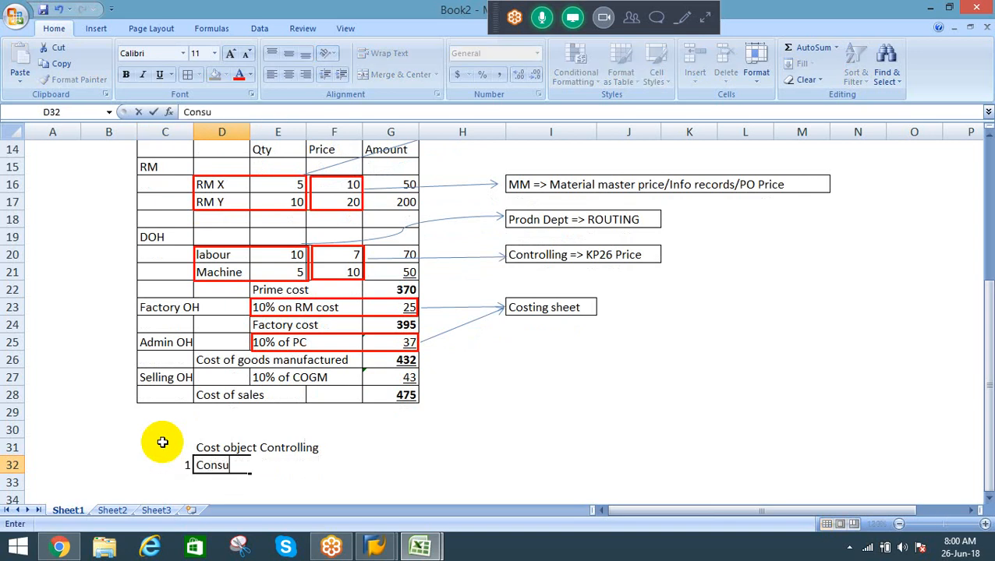
{"action": "type", "text": "me the Raw materials"}
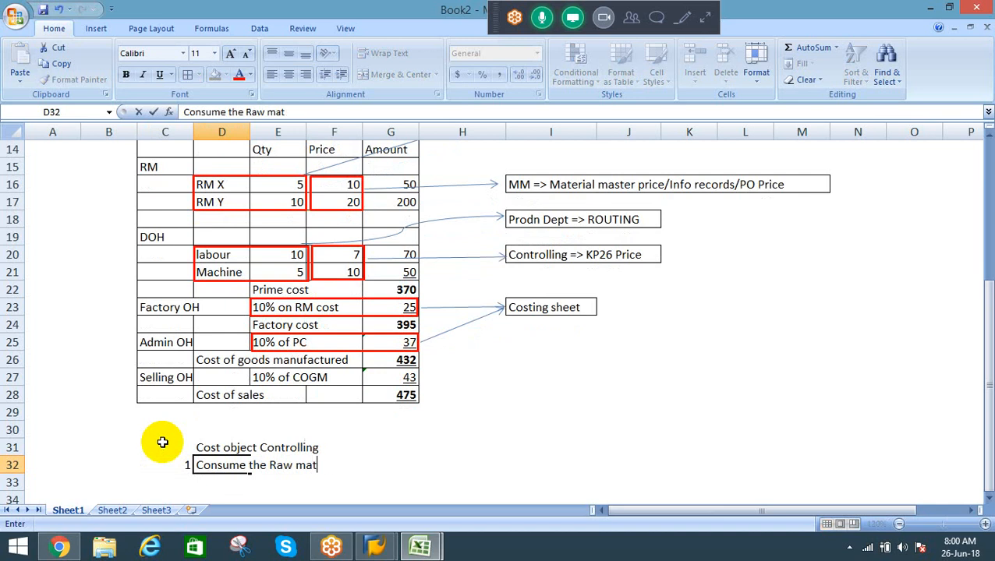
{"action": "key", "text": "Return"}
Step: Enter item number 2 in cell C33, leaving its description in D33 empty
{"action": "key", "text": "Down"}
{"action": "key", "text": "Down"}
{"action": "key", "text": "Down"}
{"action": "key", "text": "Down"}
{"action": "key", "text": "Down"}
{"action": "key", "text": "Down"}
{"action": "key", "text": "Down"}
{"action": "key", "text": "Down"}
{"action": "key", "text": "Down"}
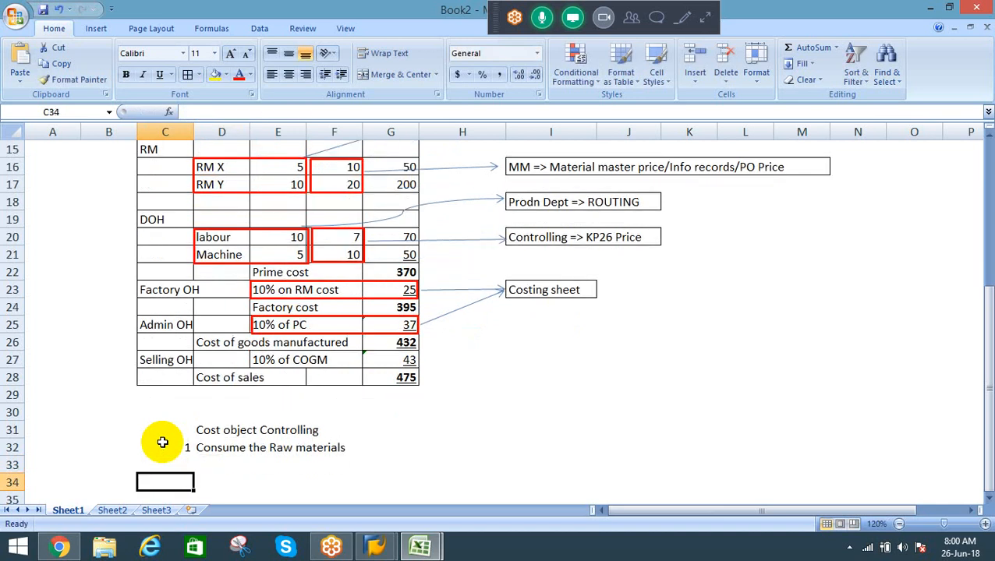
{"action": "key", "text": "Down"}
{"action": "key", "text": "Down"}
{"action": "key", "text": "Down"}
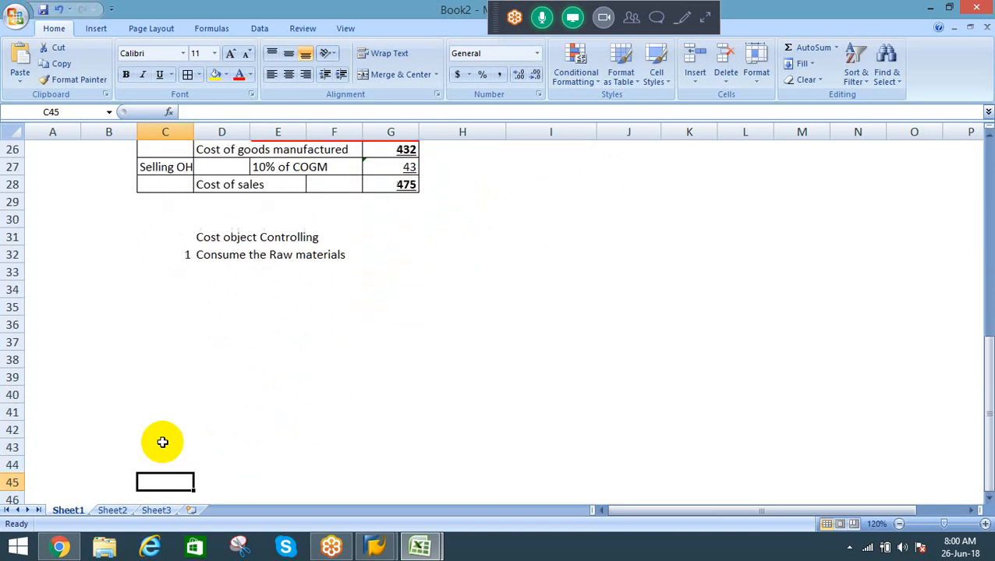
{"action": "key", "text": "Up"}
{"action": "key", "text": "Up"}
{"action": "key", "text": "Up"}
{"action": "key", "text": "Up"}
{"action": "key", "text": "Up"}
{"action": "key", "text": "Up"}
{"action": "key", "text": "Up"}
{"action": "key", "text": "Up"}
{"action": "key", "text": "Up"}
{"action": "key", "text": "Up"}
{"action": "key", "text": "Up"}
{"action": "key", "text": "Up"}
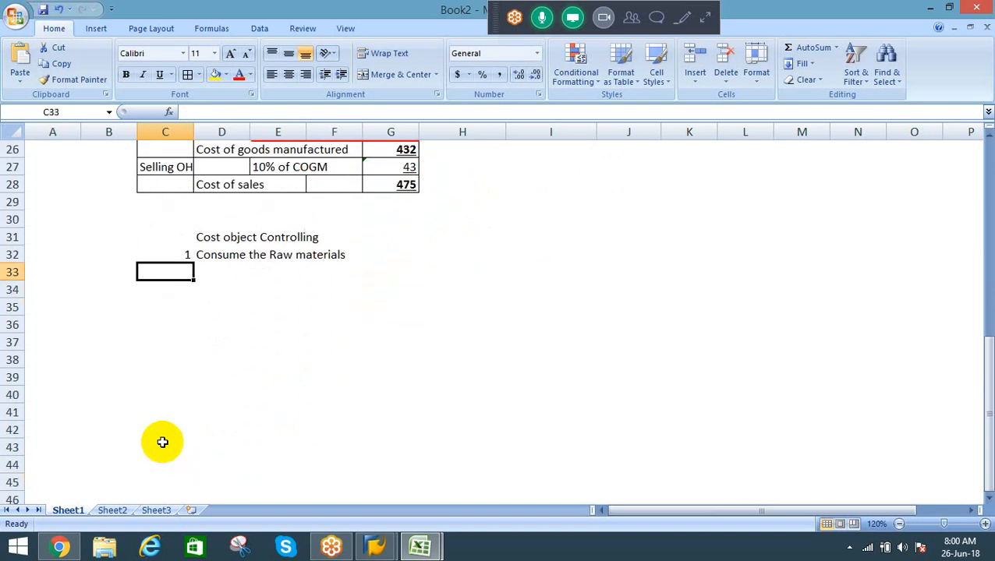
{"action": "type", "text": "2"}
{"action": "key", "text": "Tab"}
{"action": "type", "text": "Consu"}
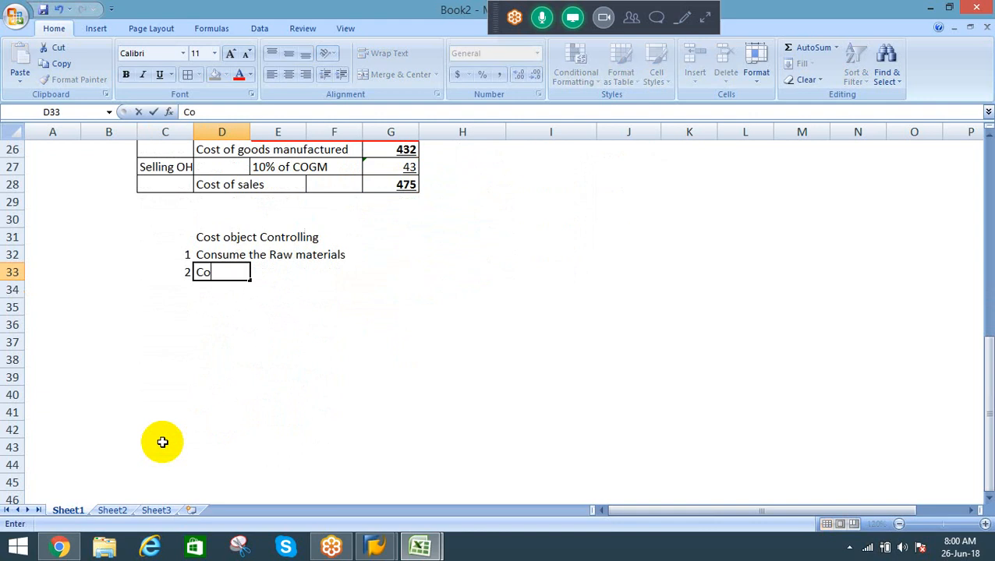
{"action": "key", "text": "Escape"}
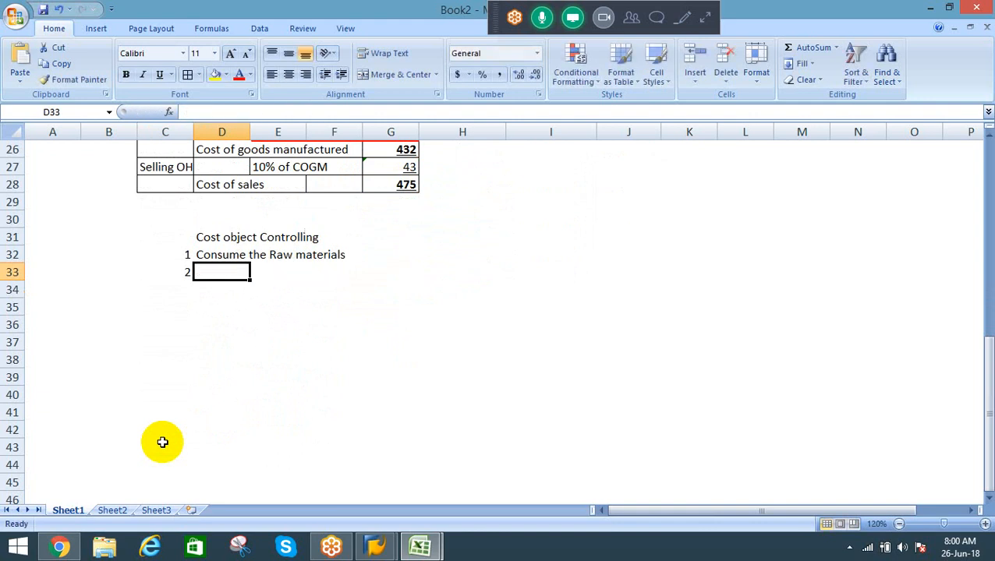
Step: Extend the item 1 description in D32 with "; We get actual RM qty and actual price"
{"action": "key", "text": "Up"}
{"action": "key", "text": "F2"}
{"action": "type", "text": "; "}
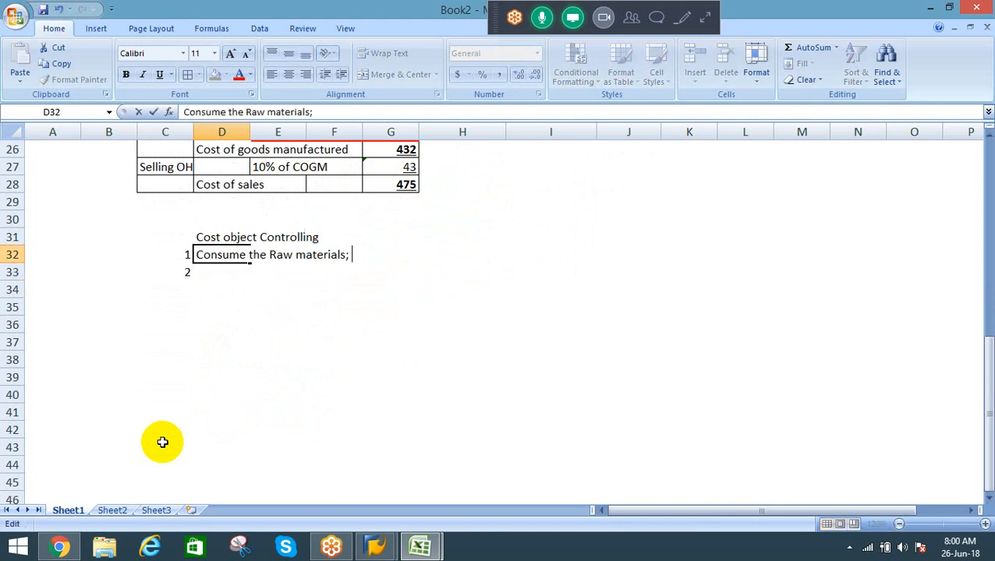
{"action": "type", "text": "We get actual "}
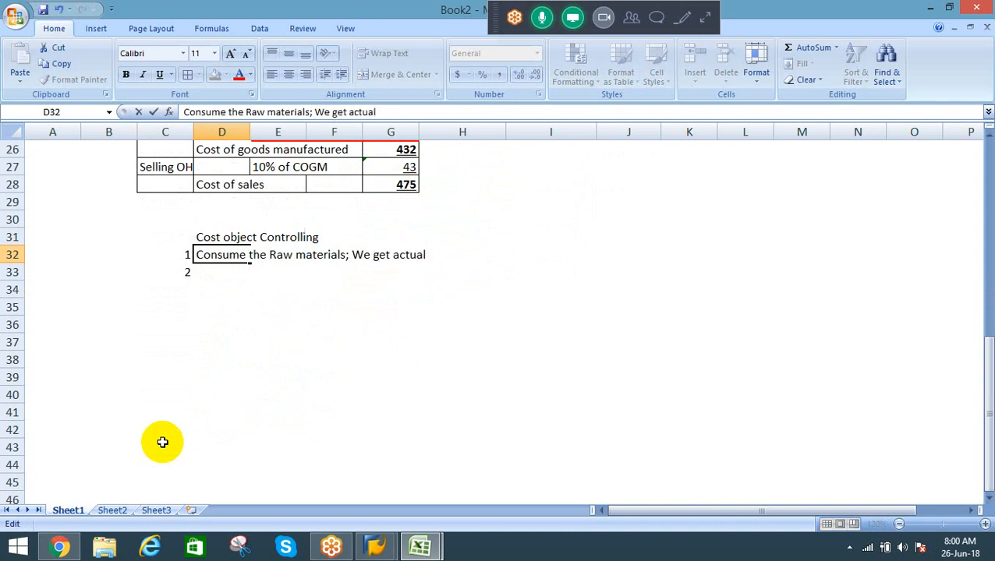
{"action": "type", "text": "RM qty and"}
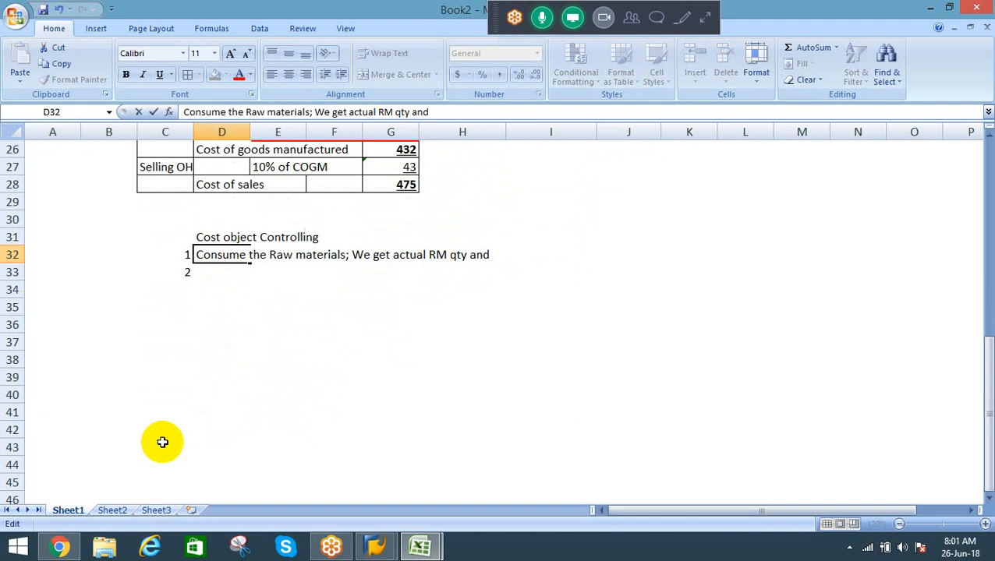
{"action": "type", "text": " actual price"}
{"action": "key", "text": "Return"}
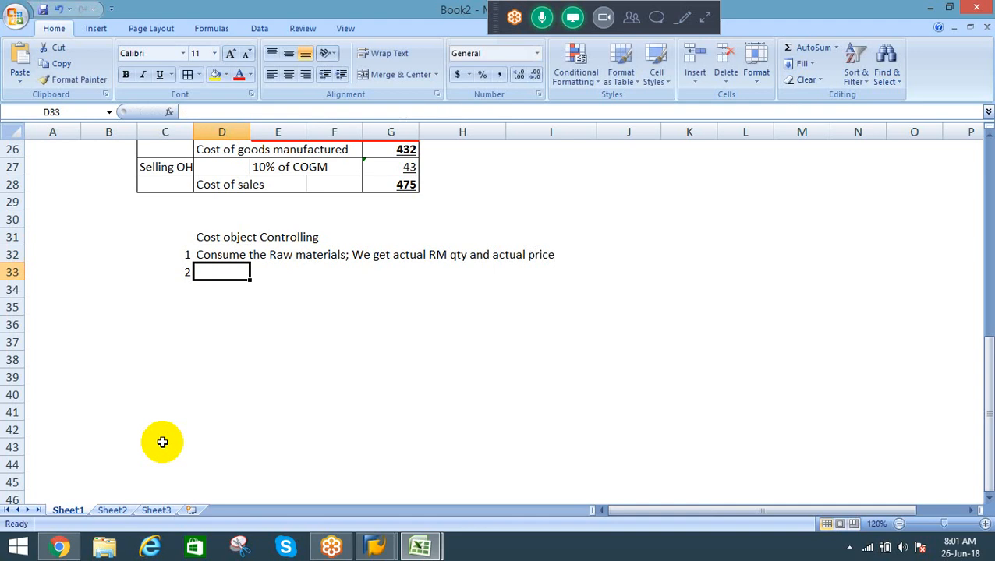
Step: Replace the semicolon after "Raw materials" in D32 with a colon
{"action": "key", "text": "Up"}
{"action": "key", "text": "F2"}
{"action": "key", "text": "Left"}
{"action": "key", "text": "Left"}
{"action": "key", "text": "Left"}
{"action": "key", "text": "Left"}
{"action": "key", "text": "Left"}
{"action": "key", "text": "Left"}
{"action": "key", "text": "Left"}
{"action": "key", "text": "Left"}
{"action": "key", "text": "Left"}
{"action": "key", "text": "Left"}
{"action": "key", "text": "Left"}
{"action": "key", "text": "Left"}
{"action": "key", "text": "Left"}
{"action": "key", "text": "Left"}
{"action": "key", "text": "Left"}
{"action": "key", "text": "Left"}
{"action": "key", "text": "Left"}
{"action": "key", "text": "Left"}
{"action": "key", "text": "Left"}
{"action": "key", "text": "Left"}
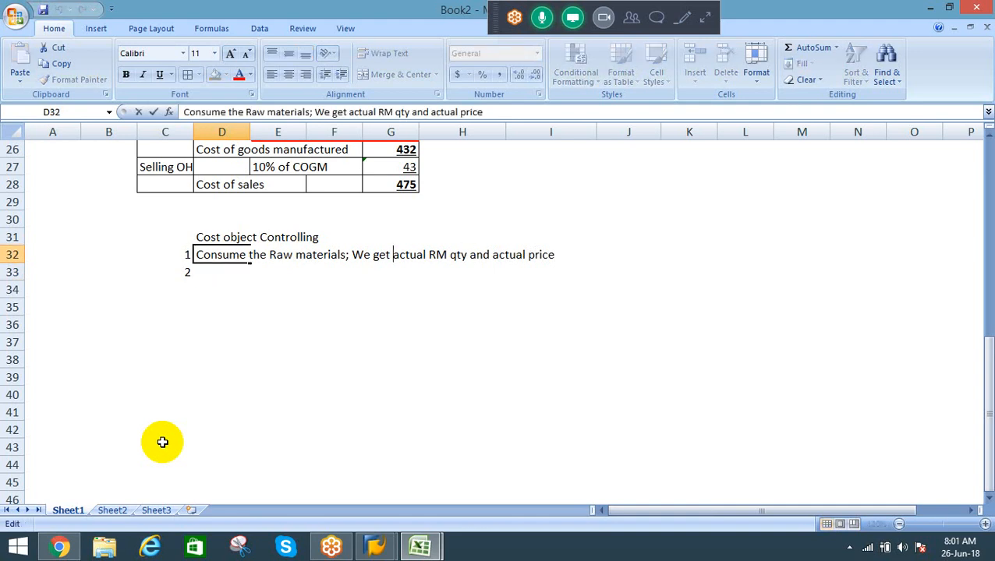
{"action": "key", "text": "Left"}
{"action": "key", "text": "Left"}
{"action": "key", "text": "Left"}
{"action": "key", "text": "Left"}
{"action": "key", "text": "Left"}
{"action": "key", "text": "Left"}
{"action": "key", "text": "Left"}
{"action": "key", "text": "Left"}
{"action": "key", "text": "Left"}
{"action": "key", "text": "Right"}
{"action": "key", "text": "BackSpace"}
{"action": "type", "text": ":"}
{"action": "key", "text": "Return"}
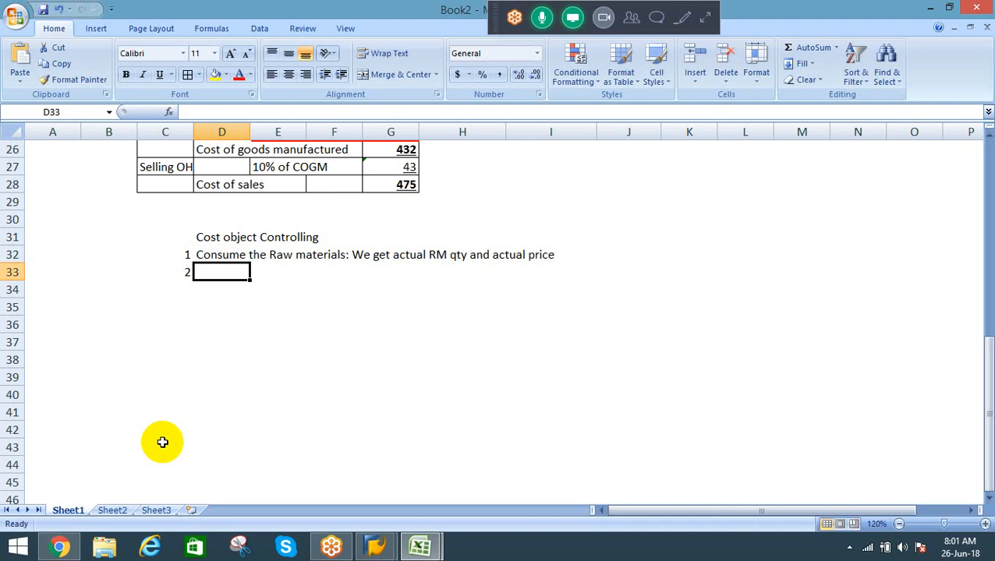
Step: Copy the item 1 description into D33 and replace "Raw materials" with "DOH (Labour/Machine)"
{"action": "key", "text": "ctrl+apostrophe"}
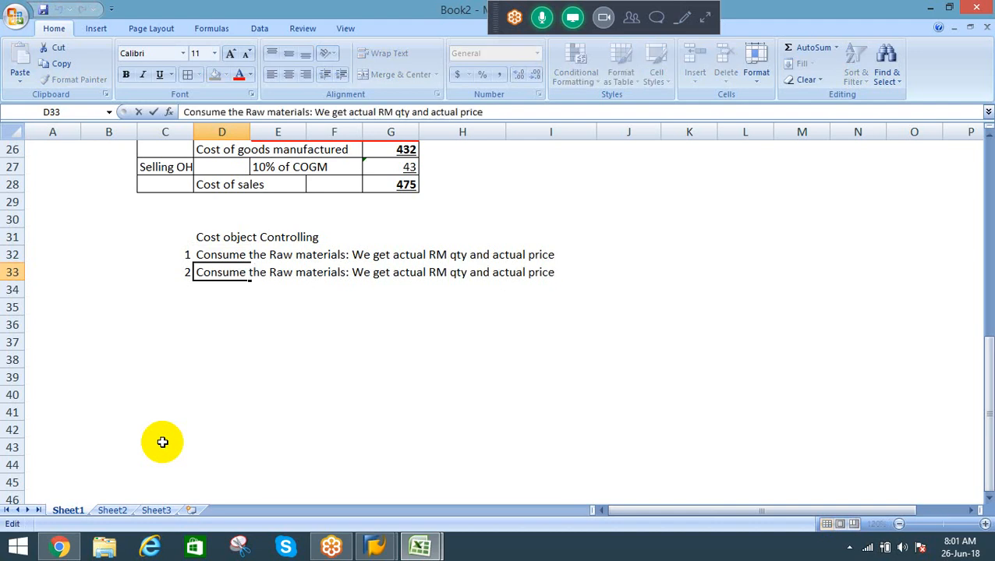
{"action": "key", "text": "Left"}
{"action": "key", "text": "Left"}
{"action": "key", "text": "Left"}
{"action": "key", "text": "Left"}
{"action": "key", "text": "Left"}
{"action": "key", "text": "Left"}
{"action": "key", "text": "Left"}
{"action": "key", "text": "Left"}
{"action": "key", "text": "Left"}
{"action": "key", "text": "Left"}
{"action": "key", "text": "Left"}
{"action": "key", "text": "Left"}
{"action": "key", "text": "Left"}
{"action": "key", "text": "Left"}
{"action": "key", "text": "Left"}
{"action": "key", "text": "Left"}
{"action": "key", "text": "Left"}
{"action": "key", "text": "Left"}
{"action": "key", "text": "Left"}
{"action": "key", "text": "Left"}
{"action": "key", "text": "Left"}
{"action": "key", "text": "Left"}
{"action": "key", "text": "Left"}
{"action": "key", "text": "Left"}
{"action": "key", "text": "Left"}
{"action": "key", "text": "Left"}
{"action": "key", "text": "Left"}
{"action": "key", "text": "Left"}
{"action": "key", "text": "Left"}
{"action": "key", "text": "Left"}
{"action": "key", "text": "Left"}
{"action": "key", "text": "Left"}
{"action": "key", "text": "Left"}
{"action": "key", "text": "Left"}
{"action": "key", "text": "Left"}
{"action": "key", "text": "Left"}
{"action": "key", "text": "ctrl+shift+Left"}
{"action": "key", "text": "ctrl+shift+Left"}
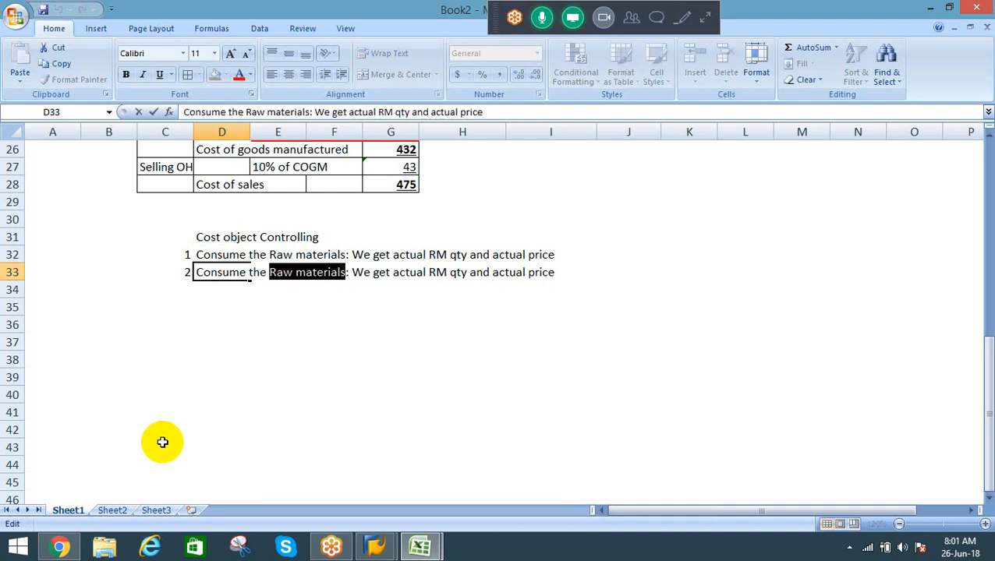
{"action": "type", "text": "DOH ("}
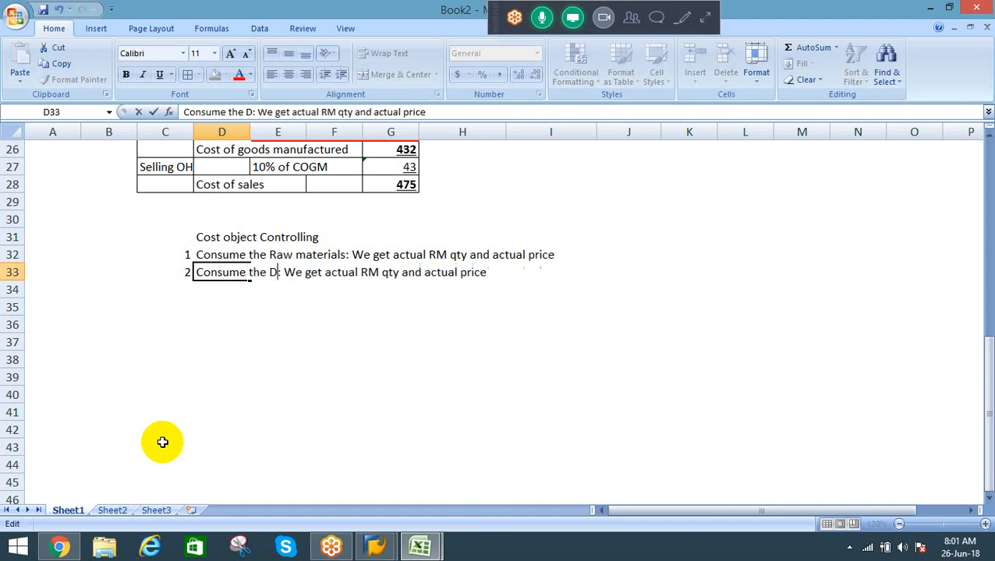
{"action": "type", "text": "Lan"}
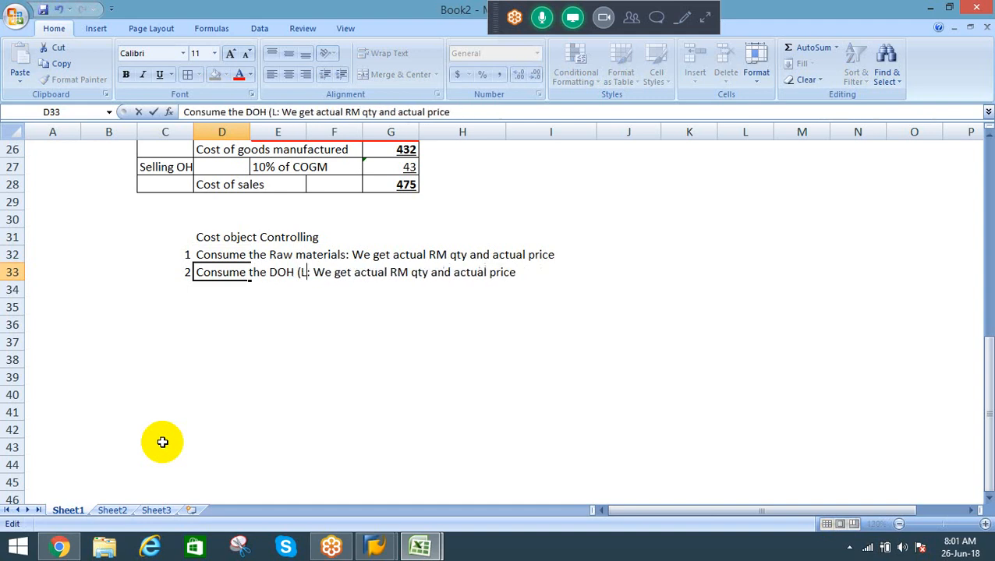
{"action": "key", "text": "BackSpace"}
{"action": "type", "text": "bour/"}
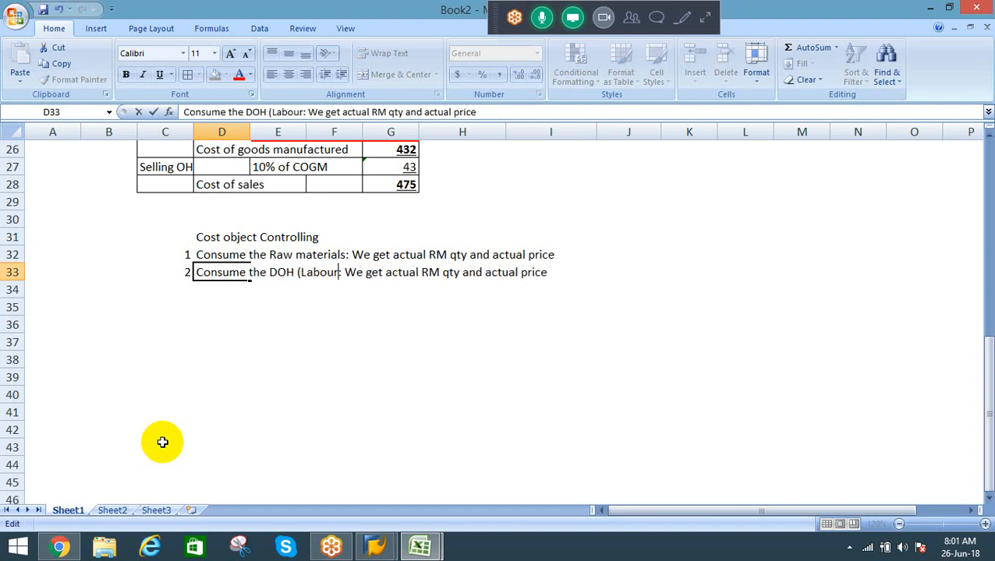
{"action": "type", "text": "Machine"}
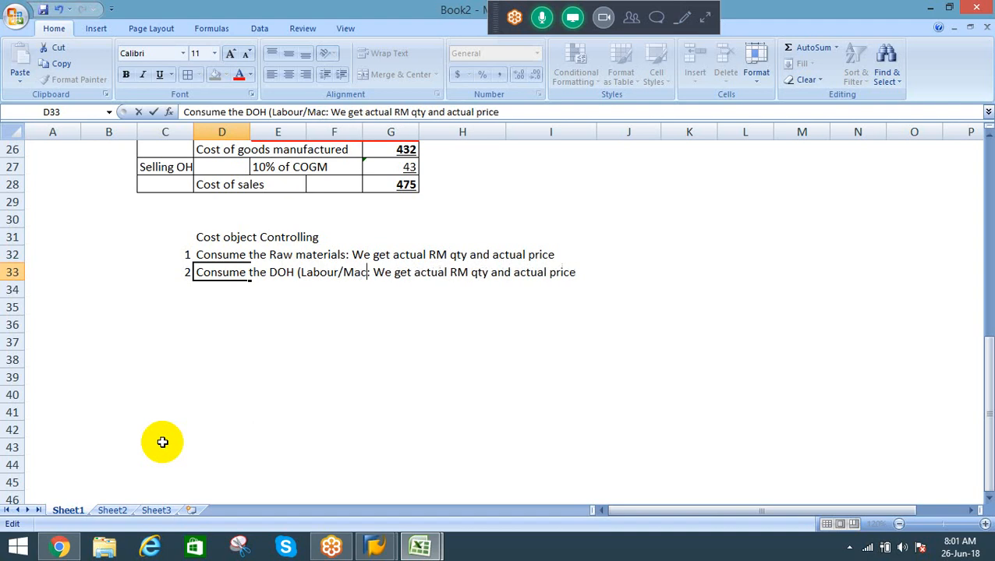
{"action": "type", "text": ")"}
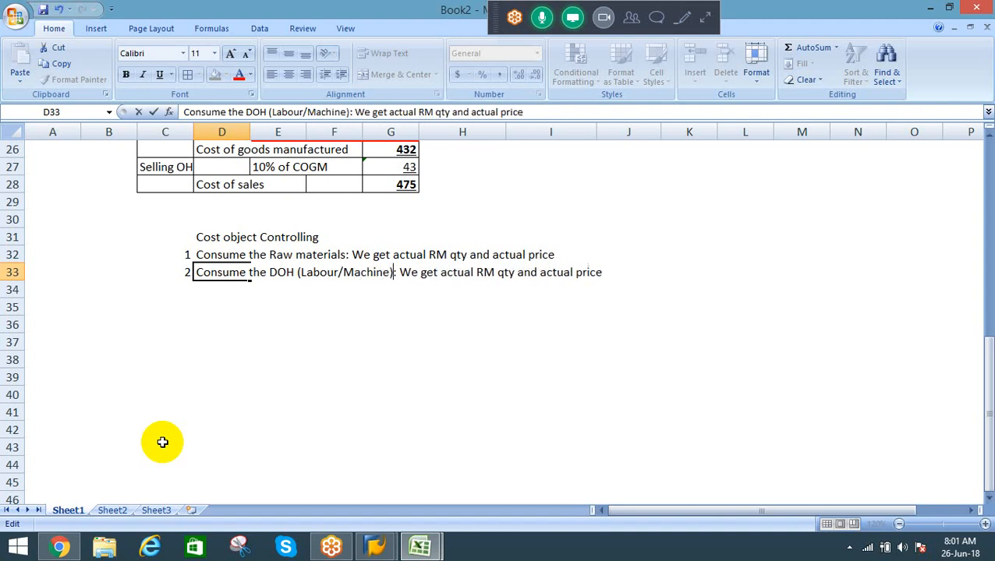
Step: Replace "RM" with "DOH" in the D33 description so it reads "We get actual DOH qty and actual price"
{"action": "key", "text": "ctrl+Right"}
{"action": "key", "text": "ctrl+Right"}
{"action": "key", "text": "ctrl+Right"}
{"action": "key", "text": "ctrl+Right"}
{"action": "key", "text": "ctrl+shift+Right"}
{"action": "key", "text": "shift+Left"}
{"action": "type", "text": "DOH"}
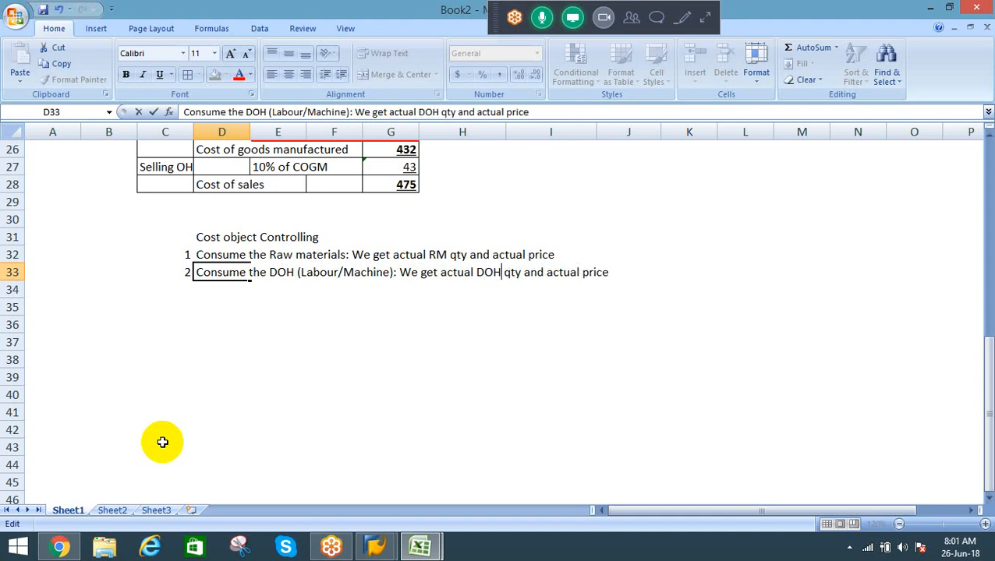
{"action": "key", "text": "ctrl+Right"}
{"action": "key", "text": "ctrl+Right"}
{"action": "key", "text": "ctrl+Right"}
{"action": "key", "text": "ctrl+Right"}
{"action": "key", "text": "Return"}
Step: Number item 3 in C34 and begin its description in D34 with "Allocate IOH on monthend"
{"action": "key", "text": "Left"}
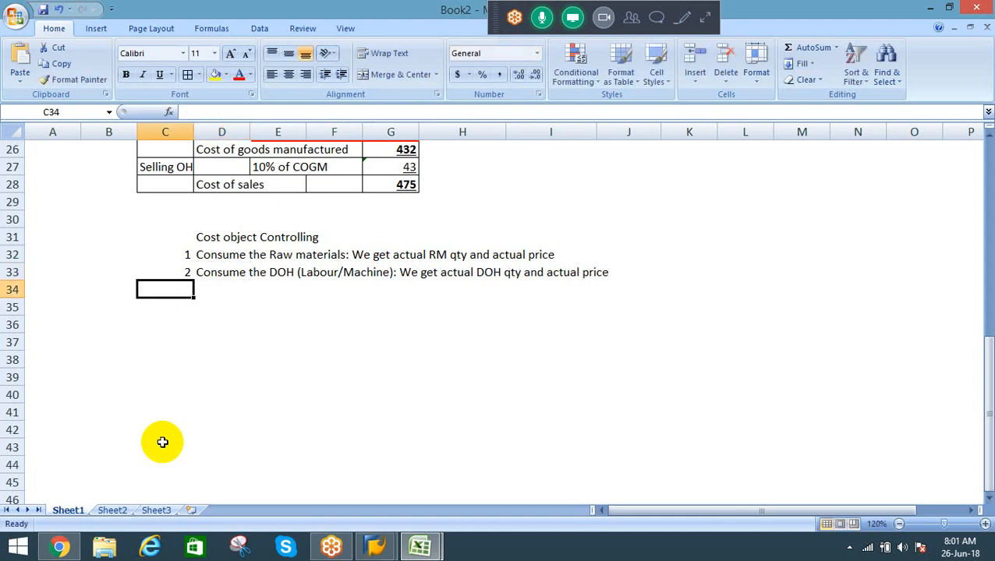
{"action": "type", "text": "3"}
{"action": "key", "text": "Tab"}
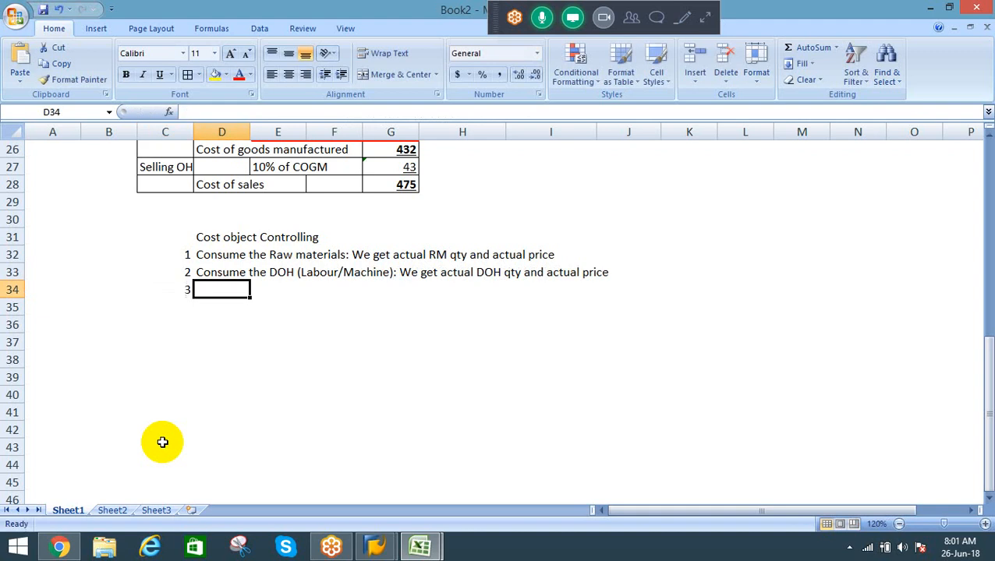
{"action": "type", "text": "Allocate"}
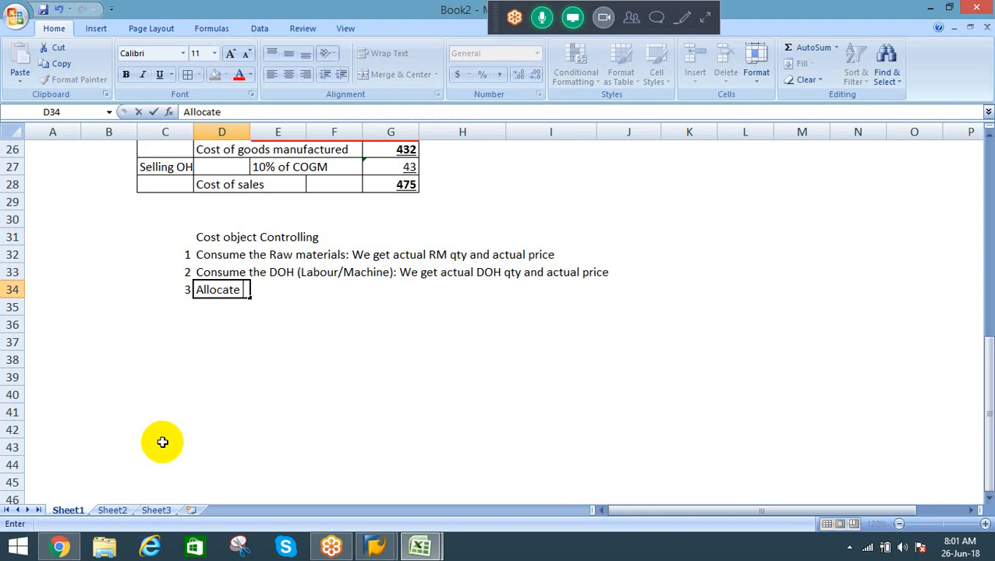
{"action": "type", "text": " Co"}
{"action": "key", "text": "BackSpace"}
{"action": "key", "text": "BackSpace"}
{"action": "type", "text": "IOH"}
{"action": "type", "text": "to"}
{"action": "key", "text": "BackSpace"}
{"action": "key", "text": "BackSpace"}
{"action": "type", "text": ":"}
{"action": "key", "text": "BackSpace"}
{"action": "key", "text": "BackSpace"}
{"action": "type", "text": "on month"}
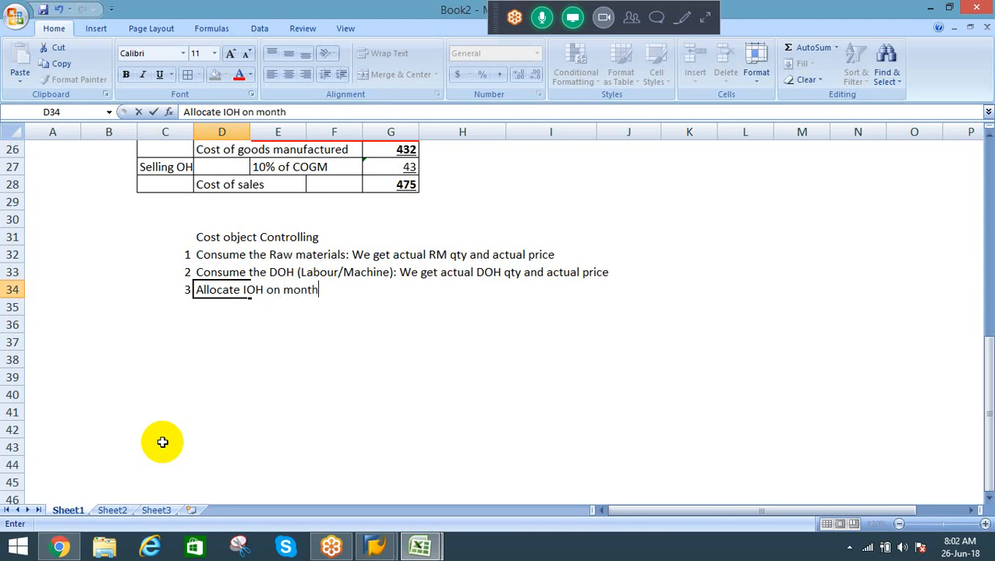
{"action": "type", "text": "end: We get ac"}
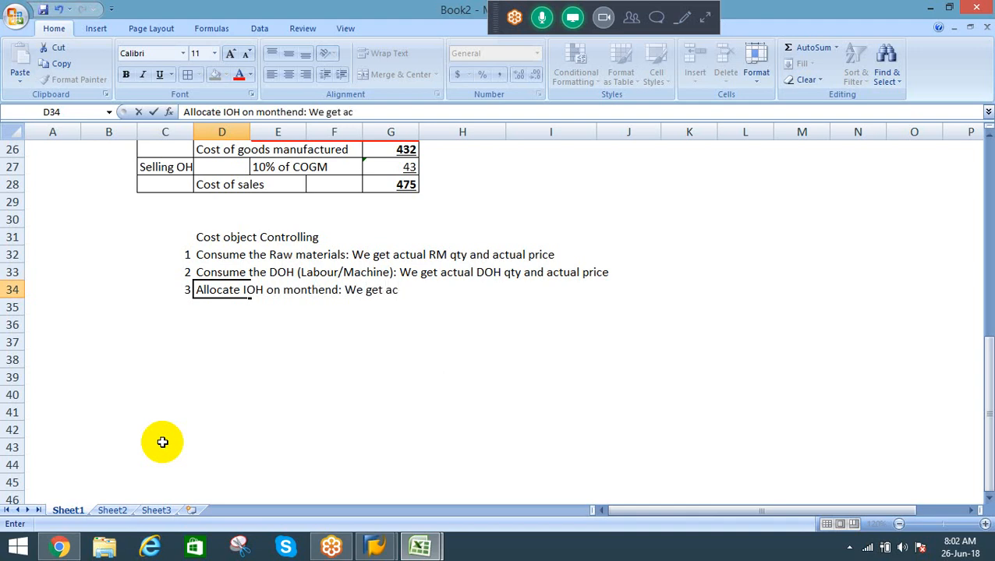
Step: Complete the item 3 description in D34 by adding ": We get actual IOH"
{"action": "type", "text": "u"}
{"action": "key", "text": "BackSpace"}
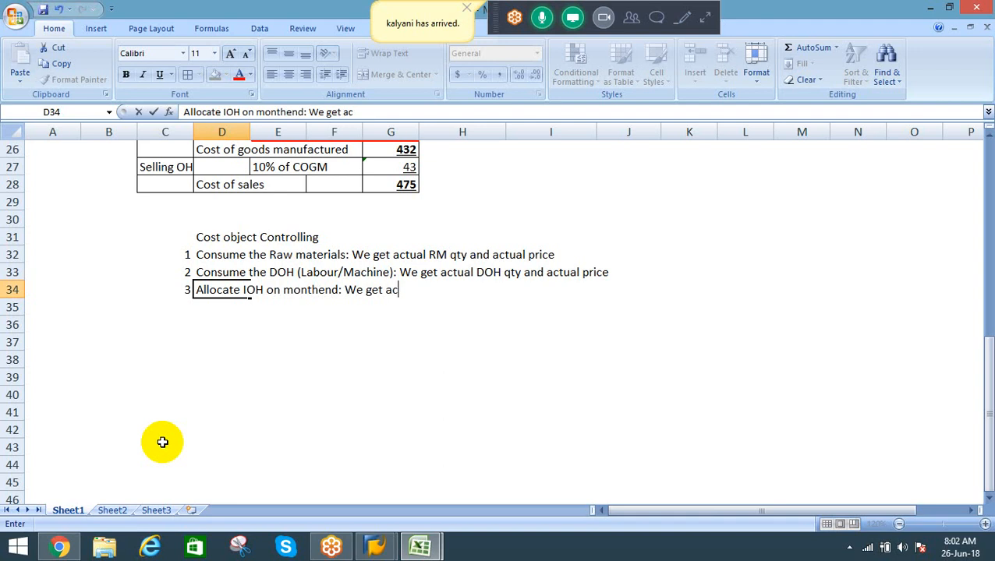
{"action": "type", "text": "tual IOH"}
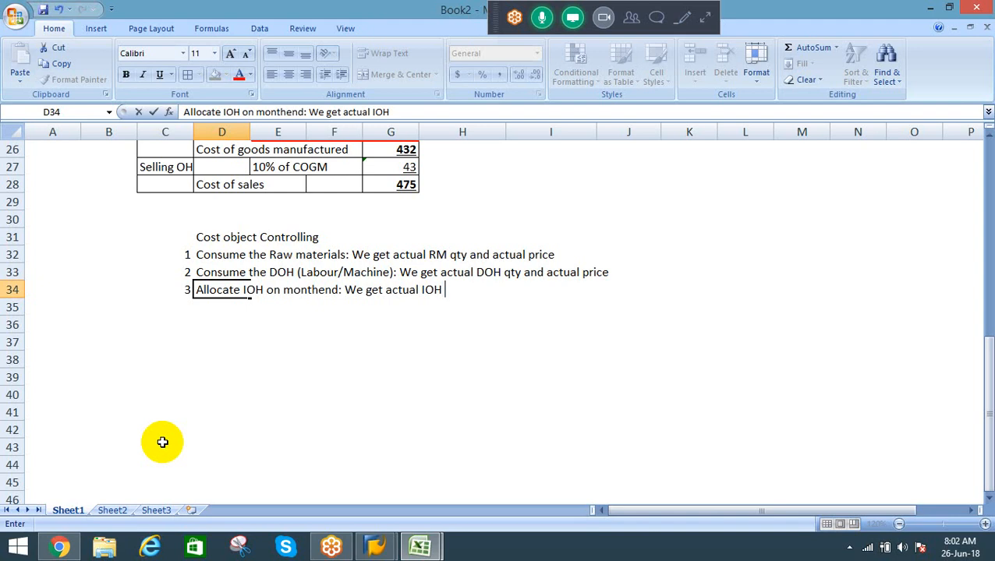
{"action": "key", "text": "Return"}
{"action": "type", "text": "4"}
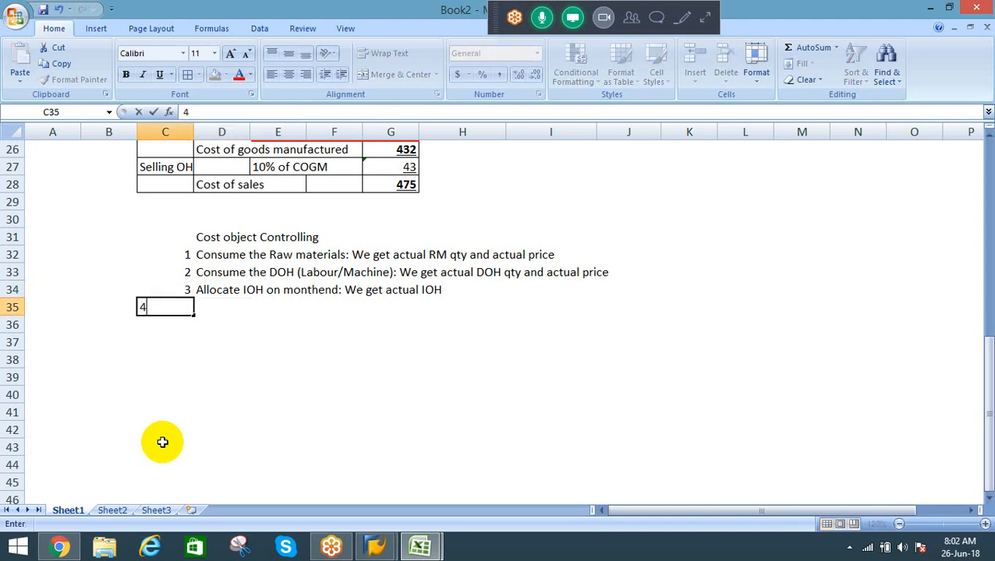
{"action": "key", "text": "Tab"}
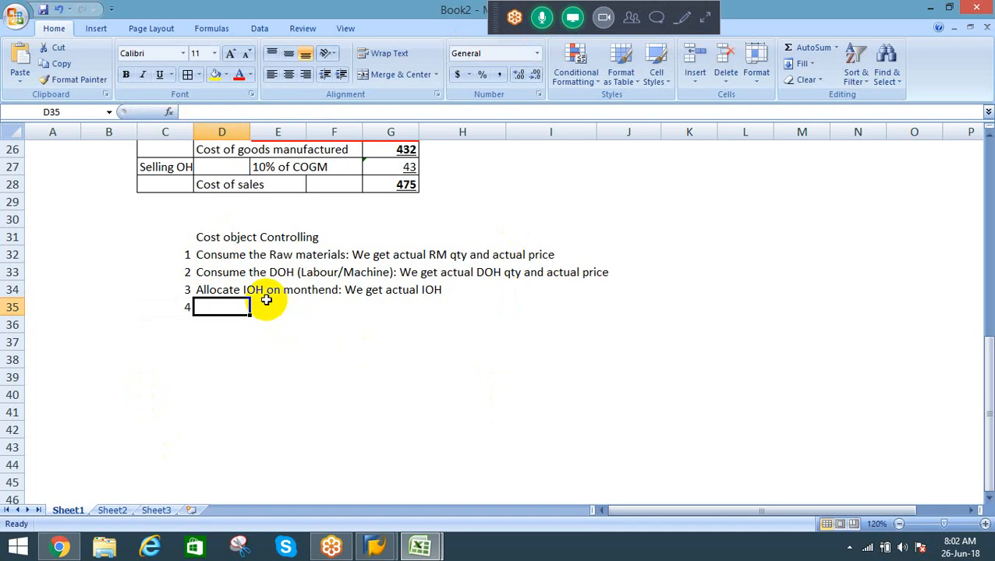
{"action": "left_click", "coordinate": [178, 307]}
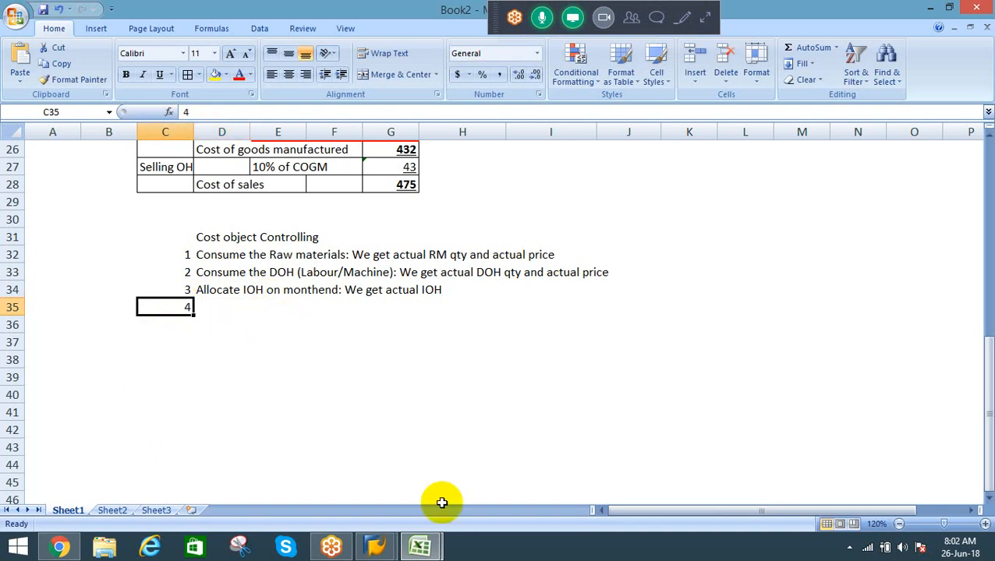
{"action": "key", "text": "Right"}
{"action": "type", "text": "D"}
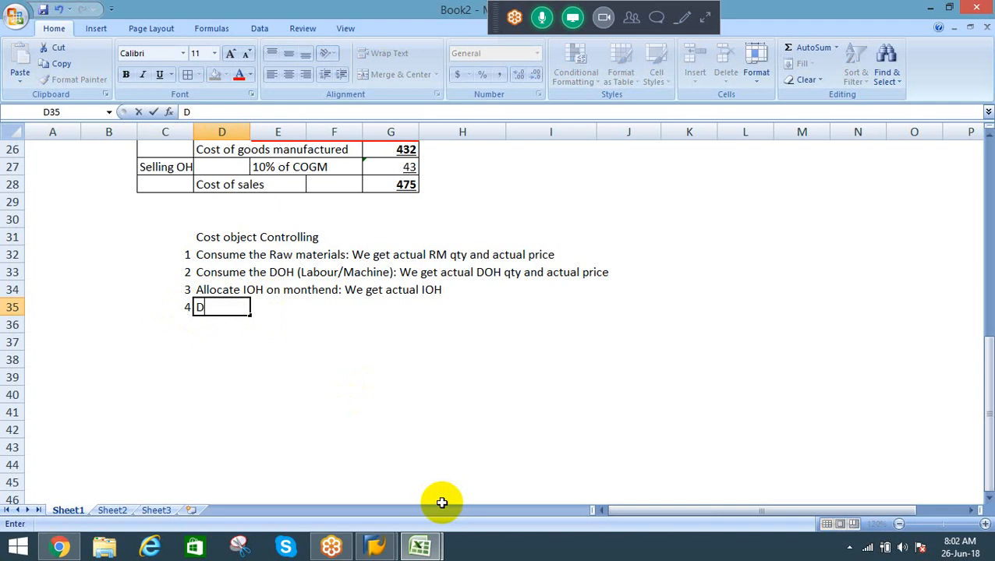
{"action": "key", "text": "Escape"}
{"action": "key", "text": "Left"}
{"action": "key", "text": "Delete"}
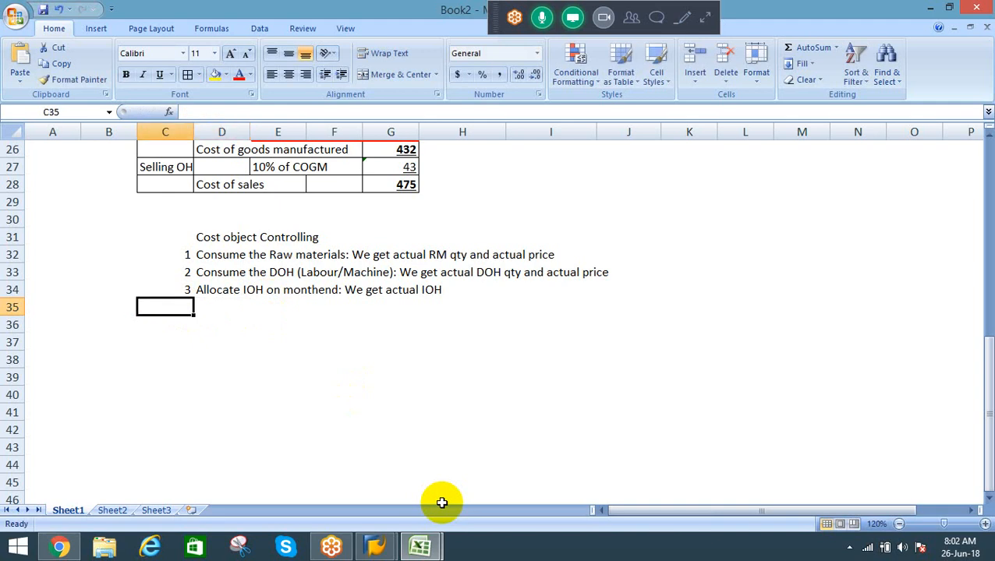
{"action": "key", "text": "Down"}
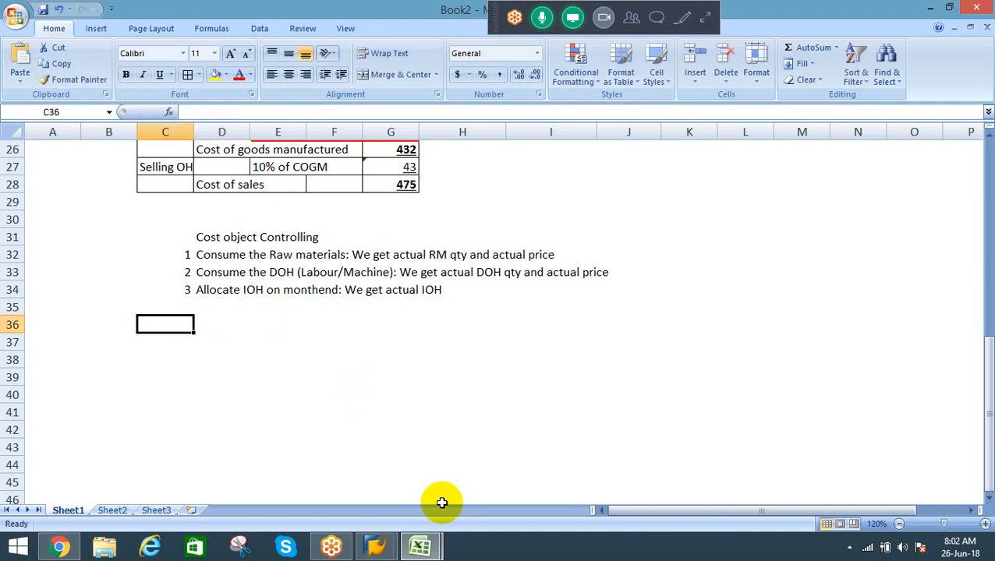
{"action": "key", "text": "Right"}
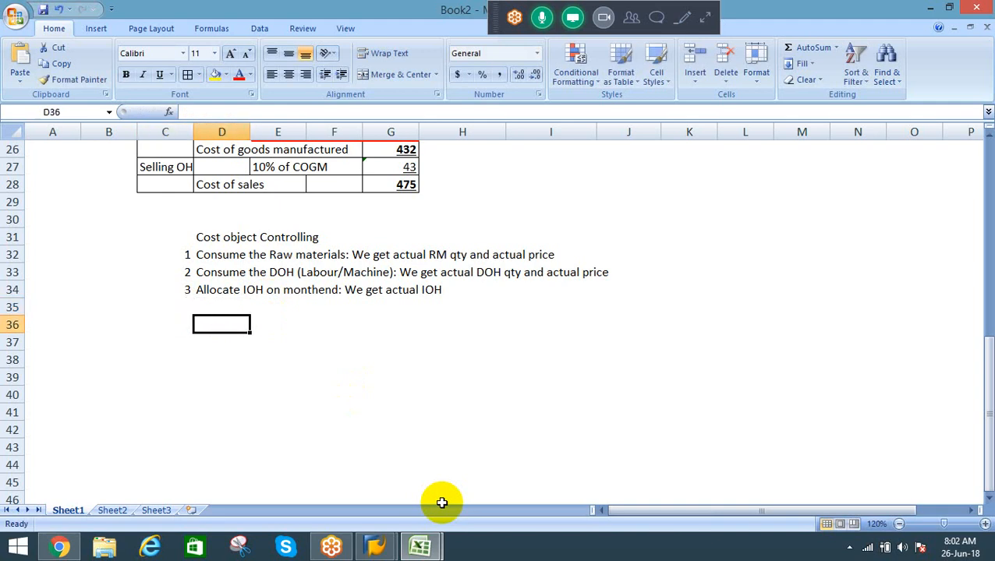
Step: Add item 4 in row 35 of the Cost object Controlling list with the description "WIP calculation"
{"action": "key", "text": "Left"}
{"action": "key", "text": "Up"}
{"action": "type", "text": "4"}
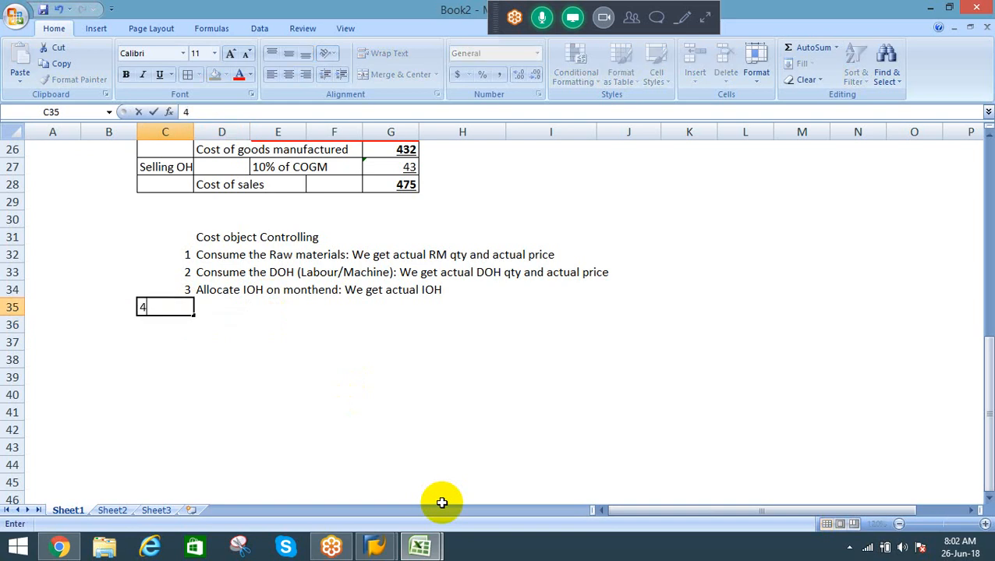
{"action": "key", "text": "Right"}
{"action": "type", "text": "Va"}
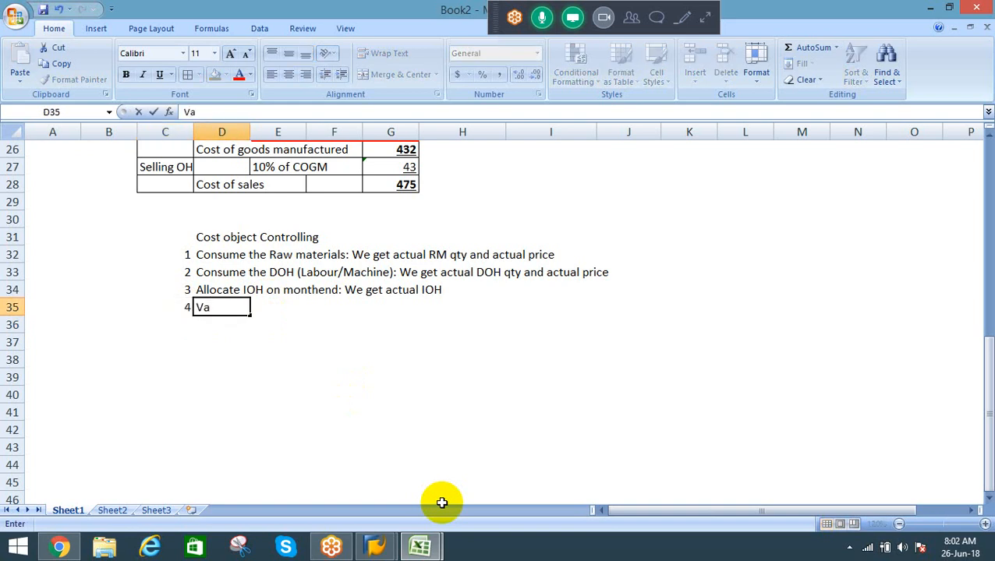
{"action": "key", "text": "Escape"}
{"action": "type", "text": "WIP calculation"}
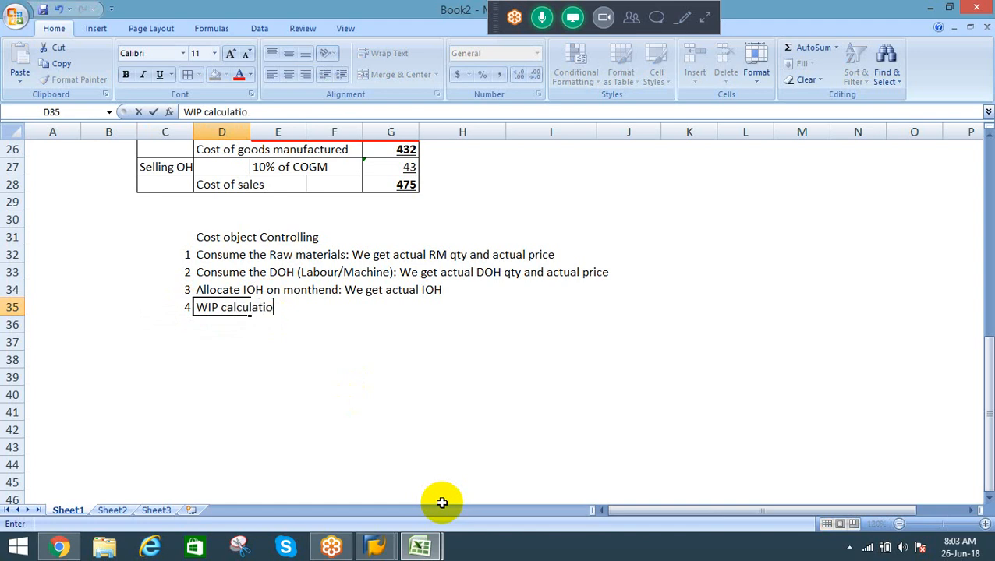
{"action": "key", "text": "Return"}
Step: Add item 5 in row 36 of the list with the description "Variance analysis"
{"action": "type", "text": "5"}
{"action": "key", "text": "Tab"}
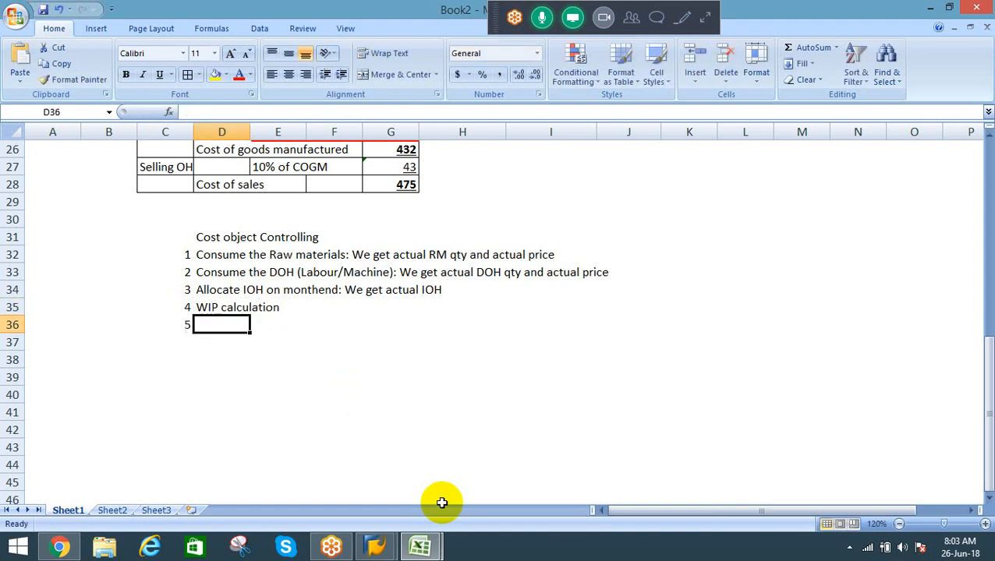
{"action": "type", "text": "Varianc"}
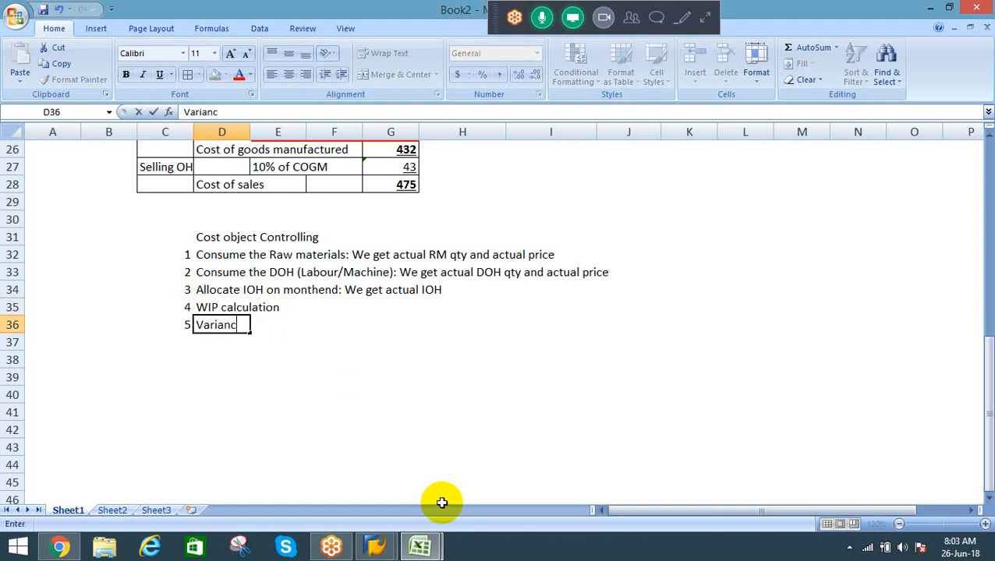
{"action": "type", "text": "e analysis"}
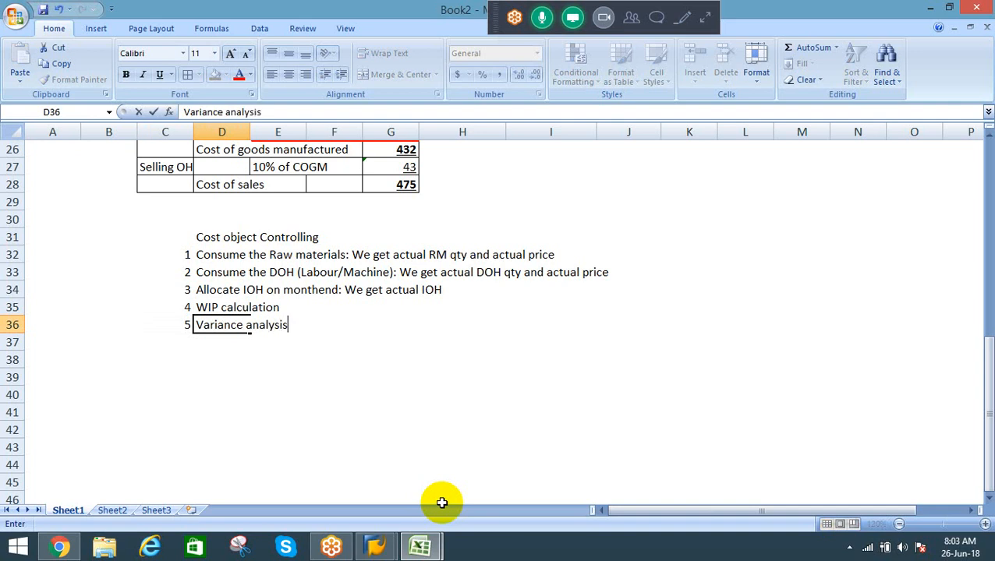
{"action": "key", "text": "Return"}
Step: Add item 6 in row 37 of the list with the description "Settlement"
{"action": "type", "text": "6"}
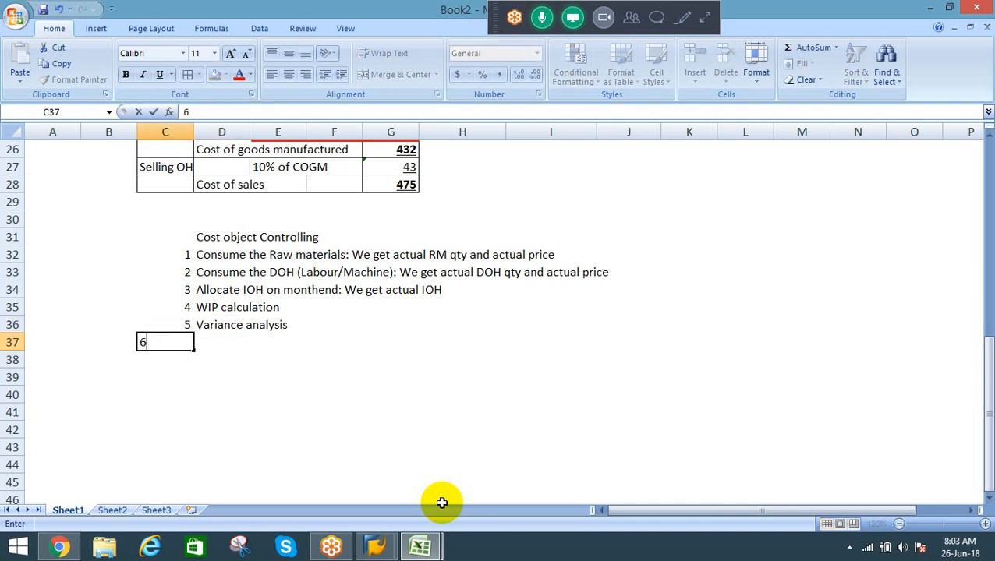
{"action": "key", "text": "Tab"}
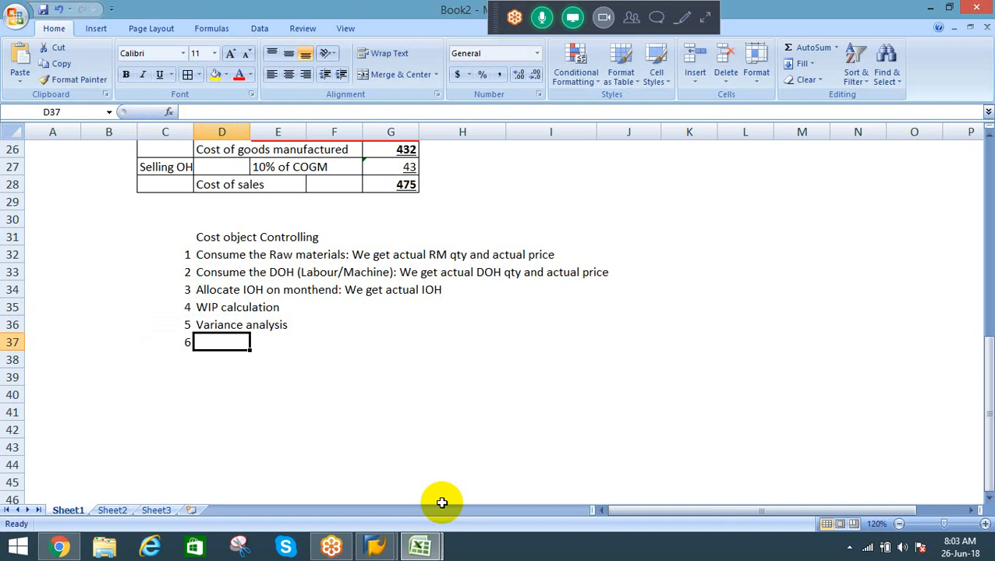
{"action": "type", "text": "Settlement"}
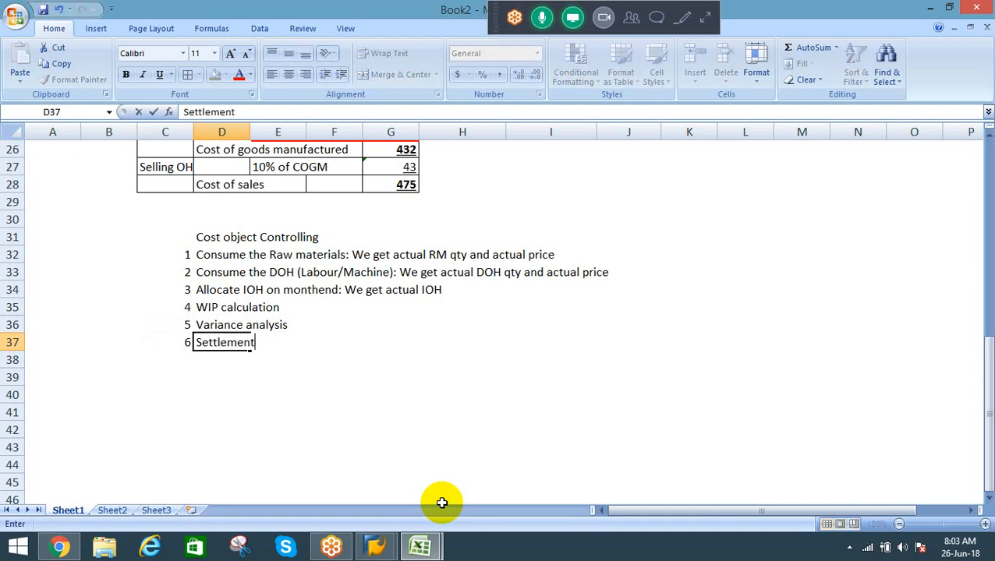
{"action": "key", "text": "Return"}
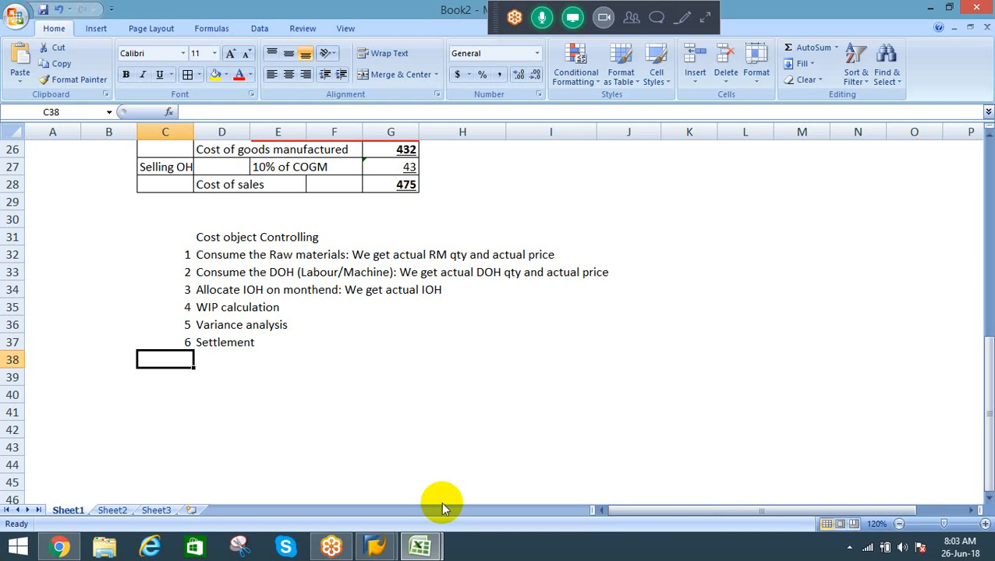
Step: Try to save the workbook to the Desktop, and dismiss the SAP GUI connection error without opening its detailed description
{"action": "key", "text": "ctrl+s"}
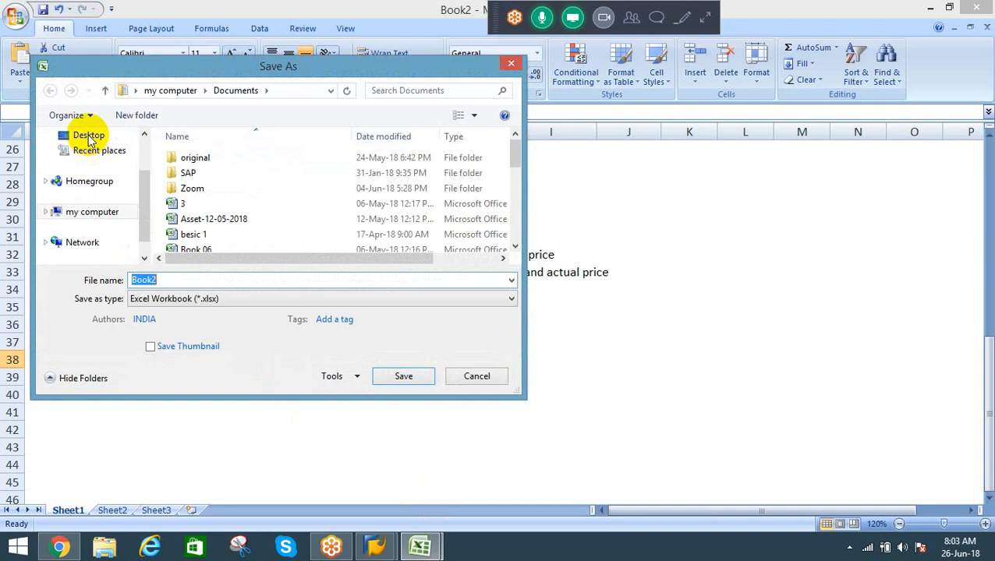
{"action": "left_click", "coordinate": [90, 138]}
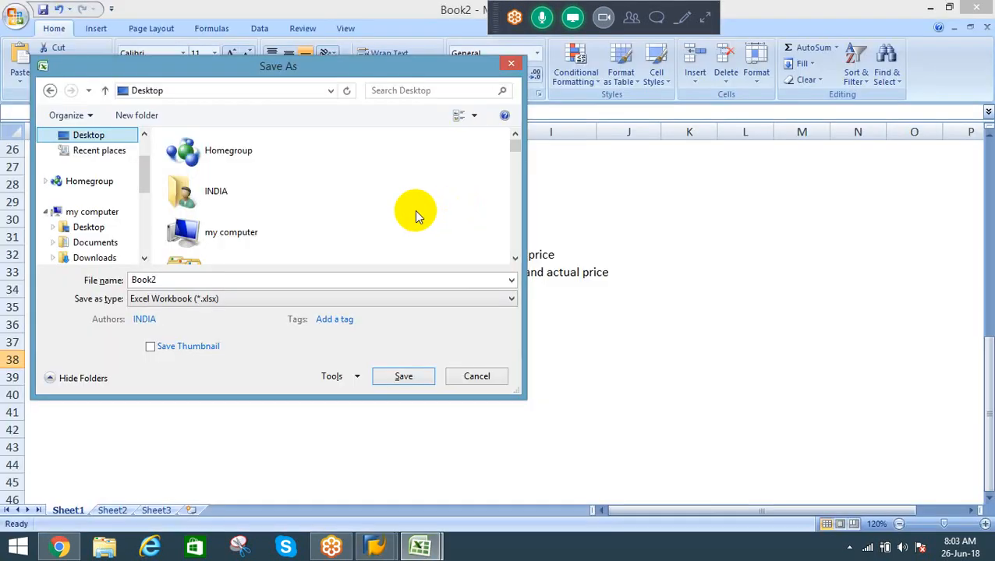
{"action": "key", "text": "Escape"}
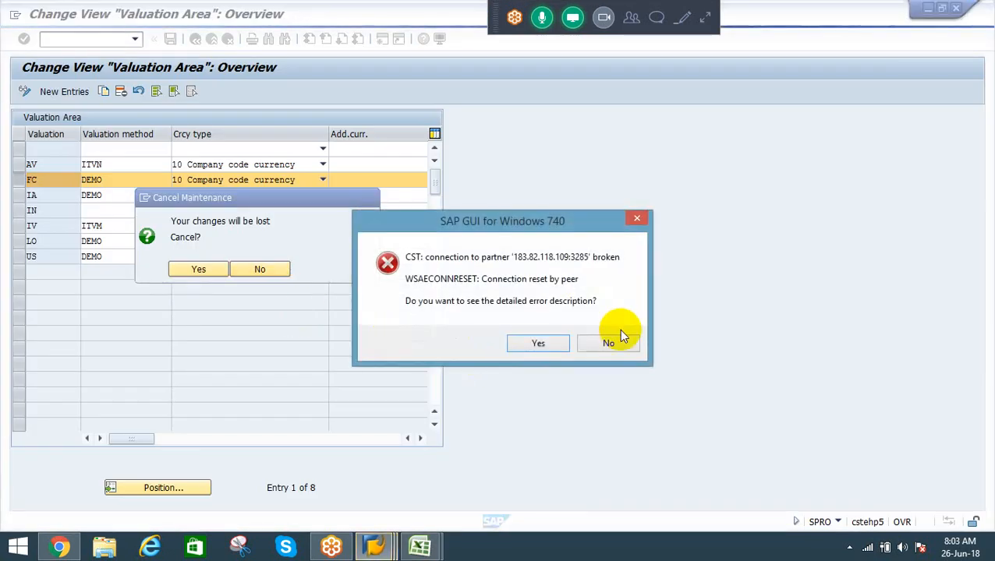
{"action": "left_click", "coordinate": [612, 344]}
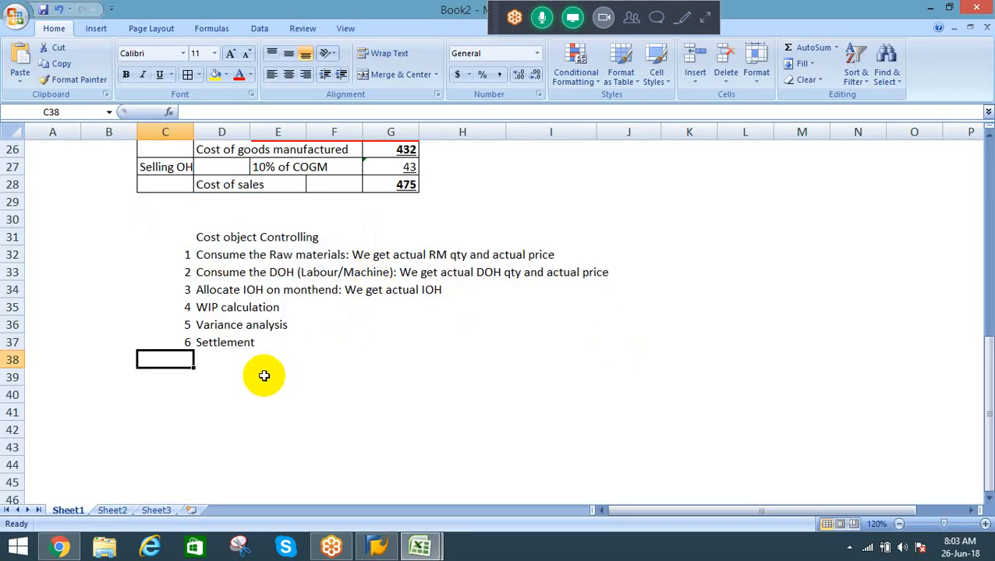
Step: Save the workbook to the Desktop under the file name "Product costing"
{"action": "key", "text": "ctrl+s"}
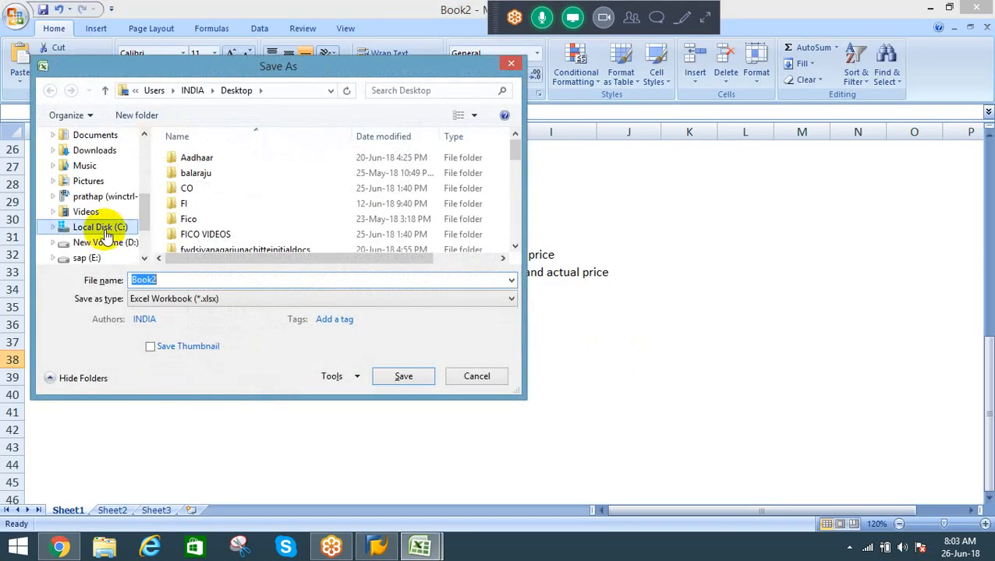
{"action": "left_click", "coordinate": [145, 152]}
{"action": "left_click", "coordinate": [96, 211]}
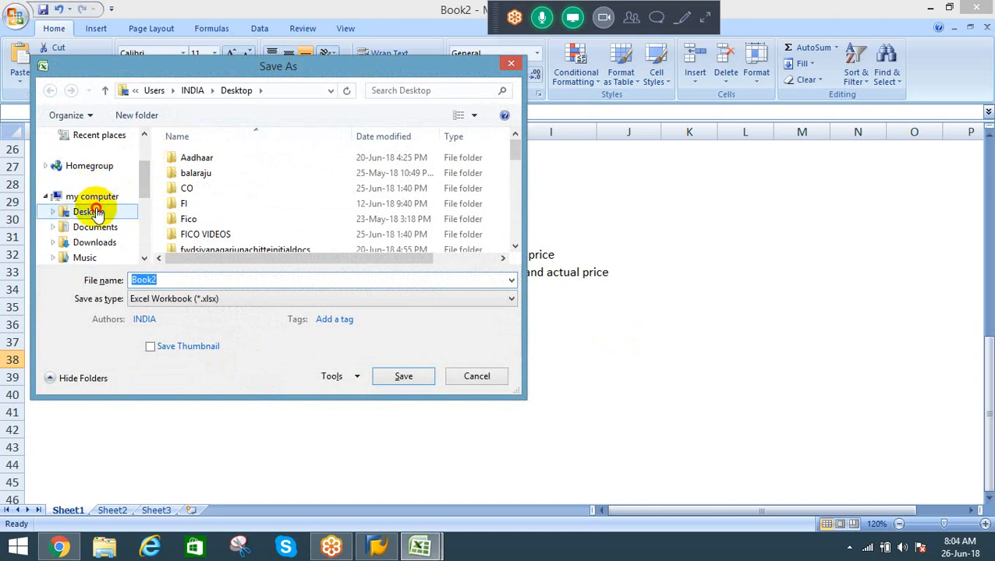
{"action": "left_click", "coordinate": [182, 284]}
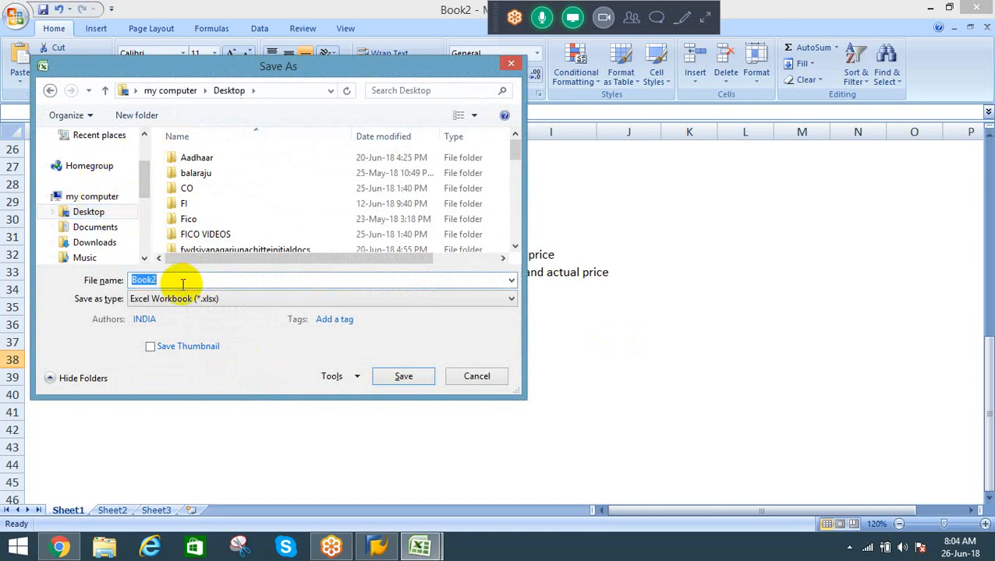
{"action": "type", "text": "Product costing"}
{"action": "left_click", "coordinate": [401, 376]}
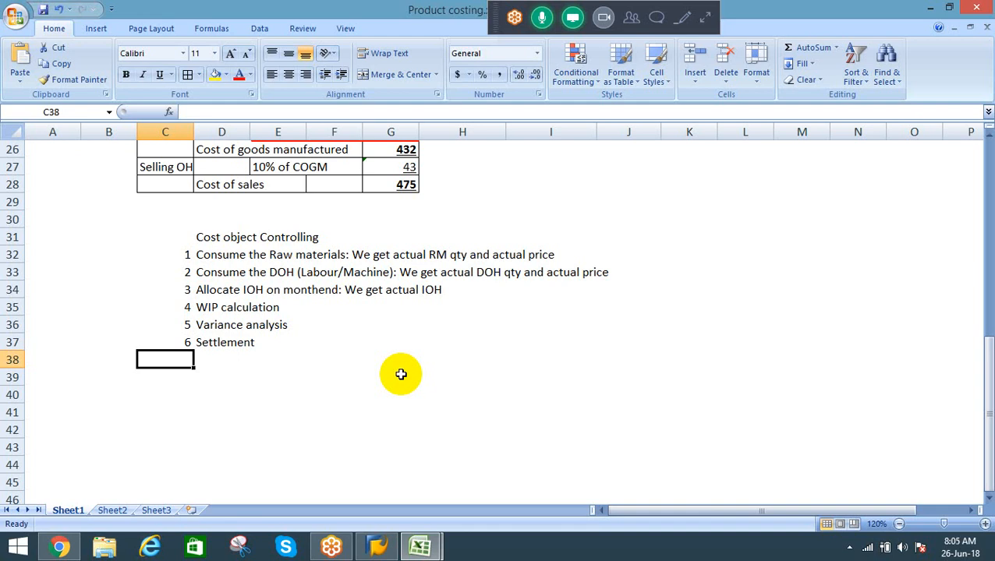
Step: Review the last rows of the costing sheet and the first three Cost object Controlling items beneath it
{"action": "key", "text": "Up"}
{"action": "key", "text": "Up"}
{"action": "key", "text": "Up"}
{"action": "key", "text": "Up"}
{"action": "key", "text": "Up"}
{"action": "key", "text": "Up"}
{"action": "key", "text": "Up"}
{"action": "key", "text": "Up"}
{"action": "key", "text": "Up"}
{"action": "key", "text": "Up"}
{"action": "key", "text": "Up"}
{"action": "key", "text": "Up"}
{"action": "key", "text": "Up"}
{"action": "key", "text": "Up"}
{"action": "key", "text": "Down"}
{"action": "key", "text": "Down"}
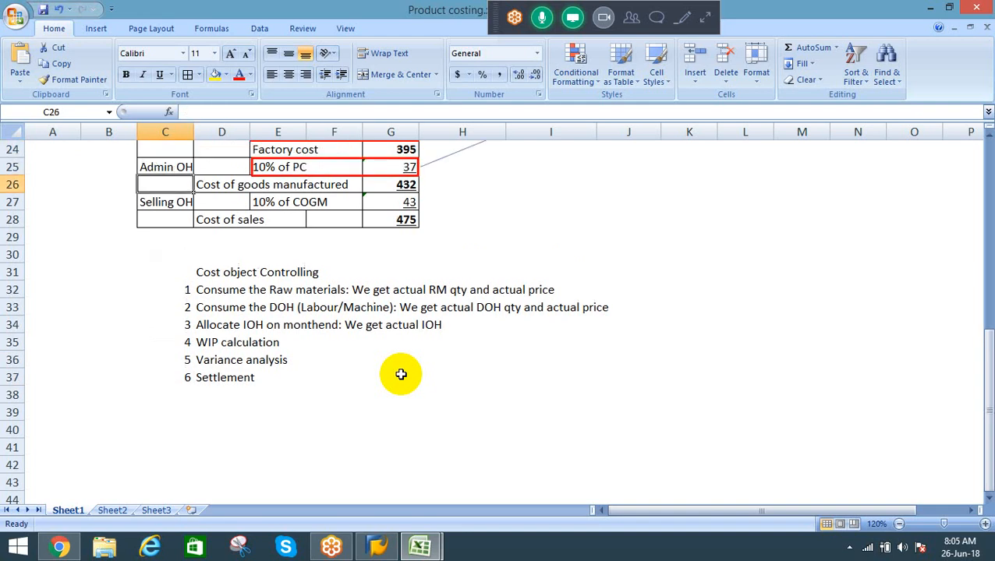
{"action": "key", "text": "Down"}
{"action": "key", "text": "Down"}
{"action": "key", "text": "Down"}
{"action": "key", "text": "Down"}
{"action": "key", "text": "Down"}
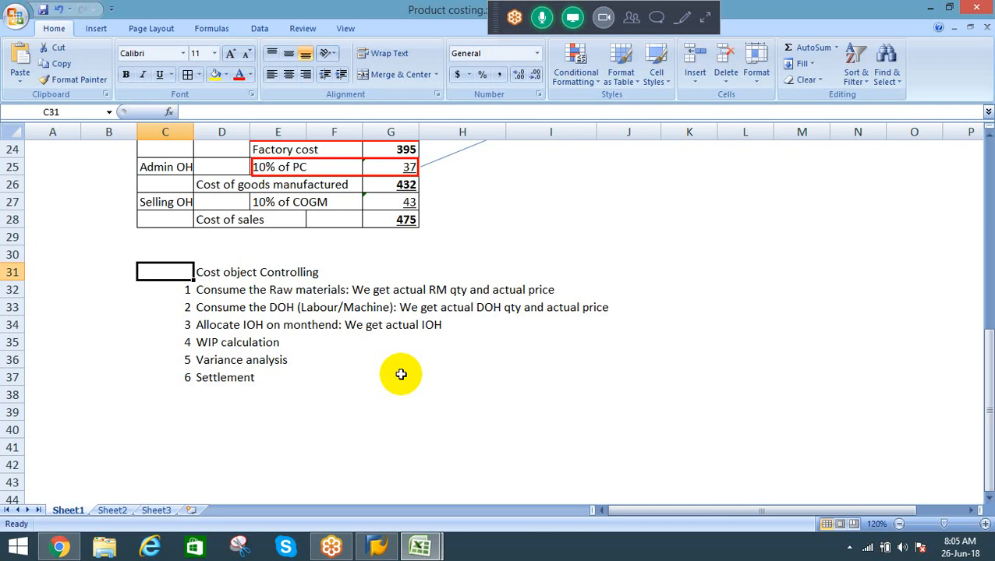
{"action": "key", "text": "Down"}
{"action": "key", "text": "Down"}
{"action": "key", "text": "Down"}
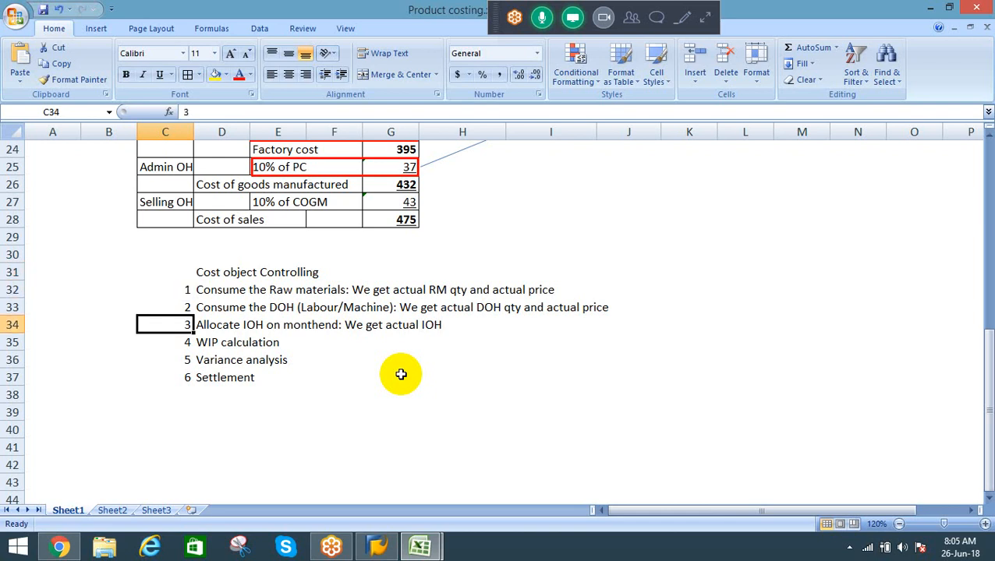